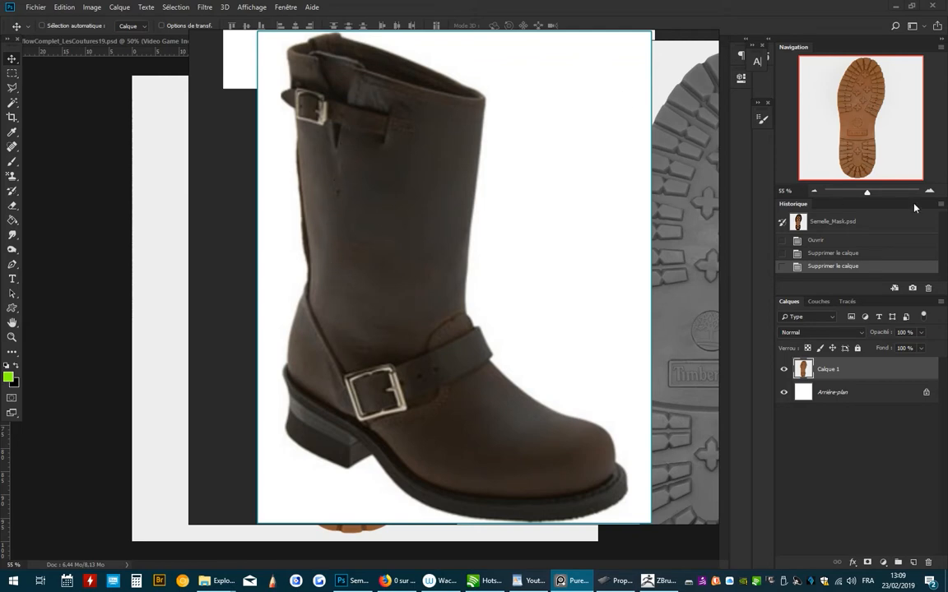
Switch to the Semelle_Mask.psd document in Photoshop and select the sole layer Calque 1.
click(88, 216)
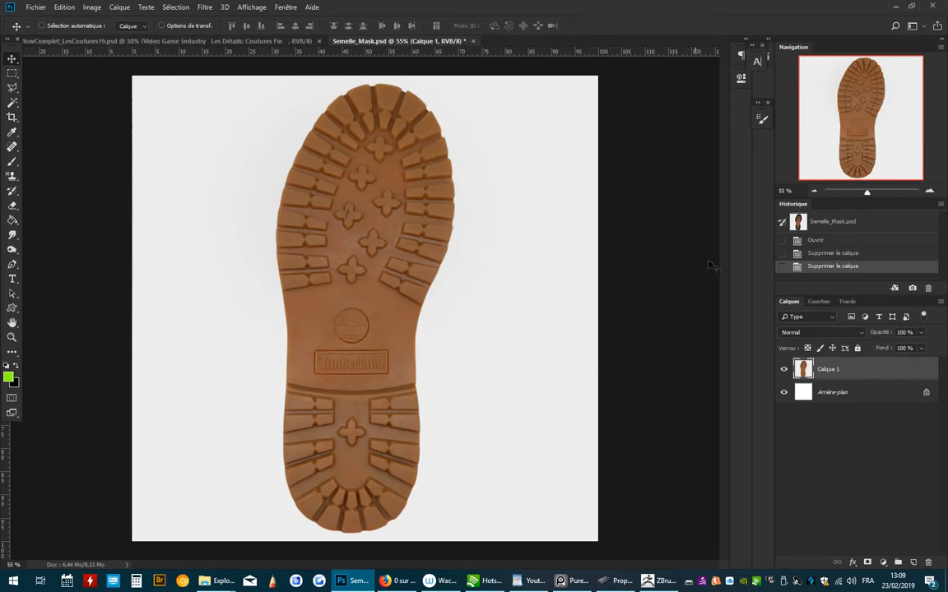
click(807, 371)
click(64, 7)
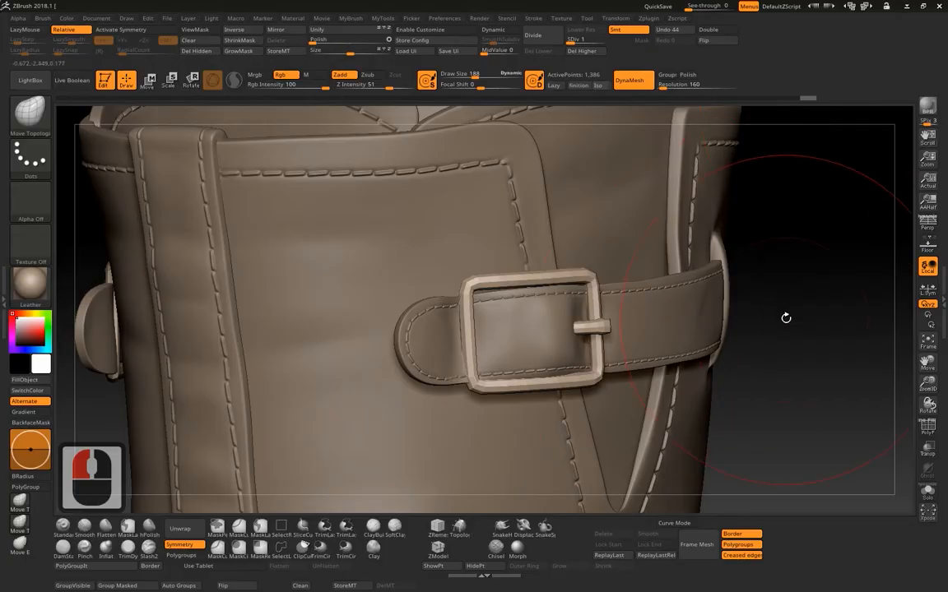
Switch to ZBrush, examine the shape of the boot's sole from below, and return to Photoshop.
mouse_move(778, 148)
mouse_down()
mouse_move(798, 205)
mouse_move(789, 283)
mouse_move(738, 247)
mouse_move(705, 256)
mouse_move(722, 220)
mouse_move(722, 164)
mouse_move(644, 139)
mouse_up()
key(f)
key(f)
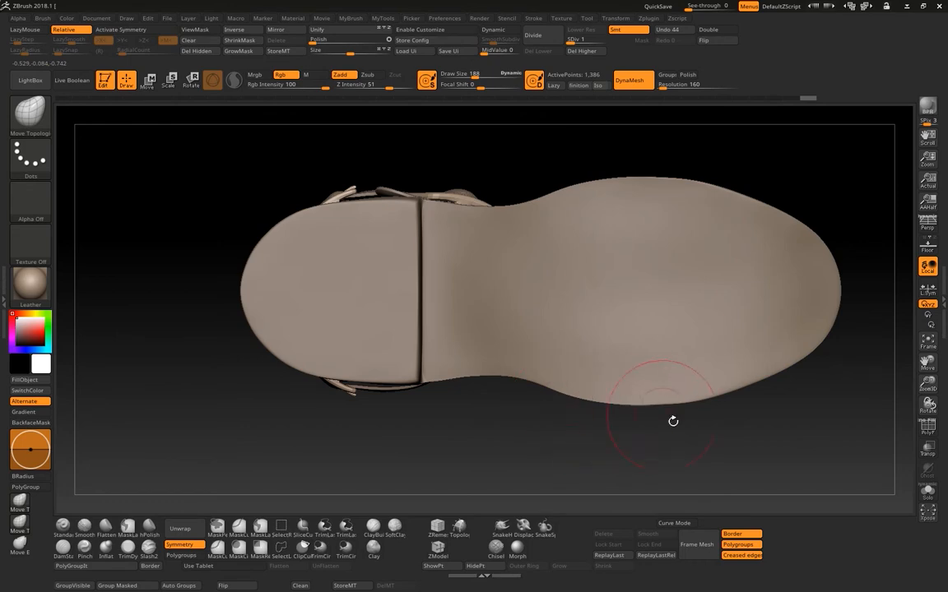
drag(793, 144, 640, 253)
click(906, 6)
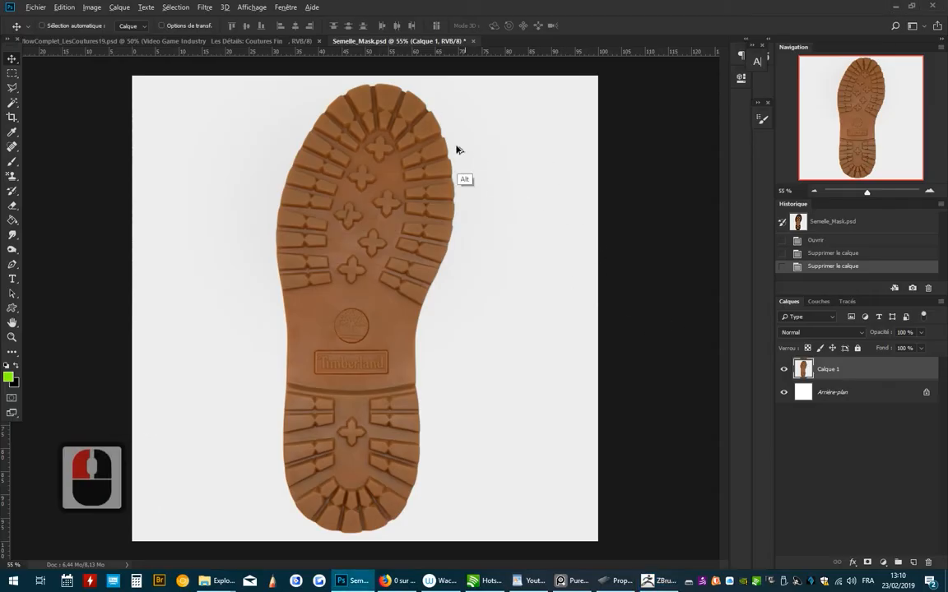
click(64, 6)
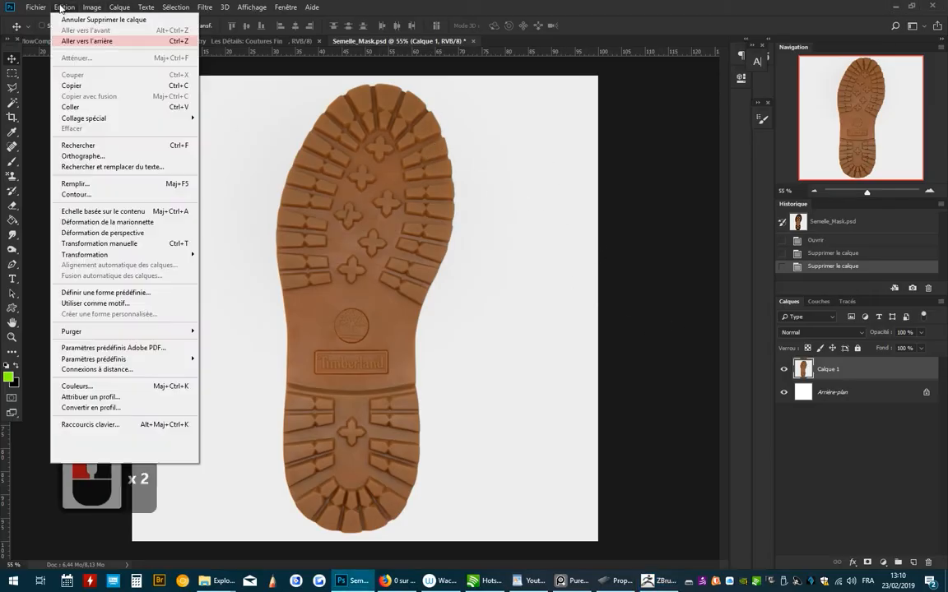
click(157, 223)
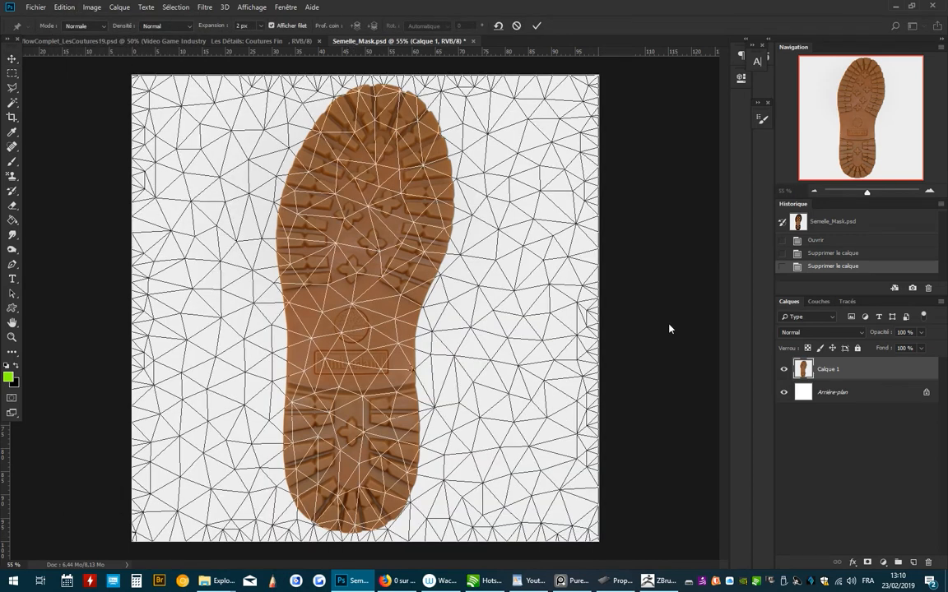
click(669, 329)
key(ctrl+z)
click(11, 61)
click(444, 218)
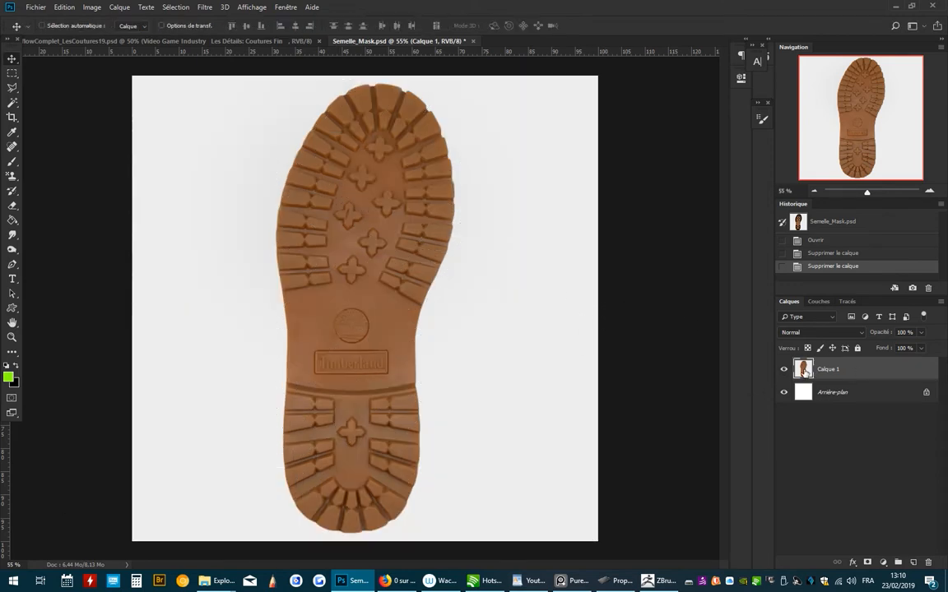
Select the light background around the sole with the Magic Wand and invert the selection so it covers the sole.
click(18, 104)
click(148, 138)
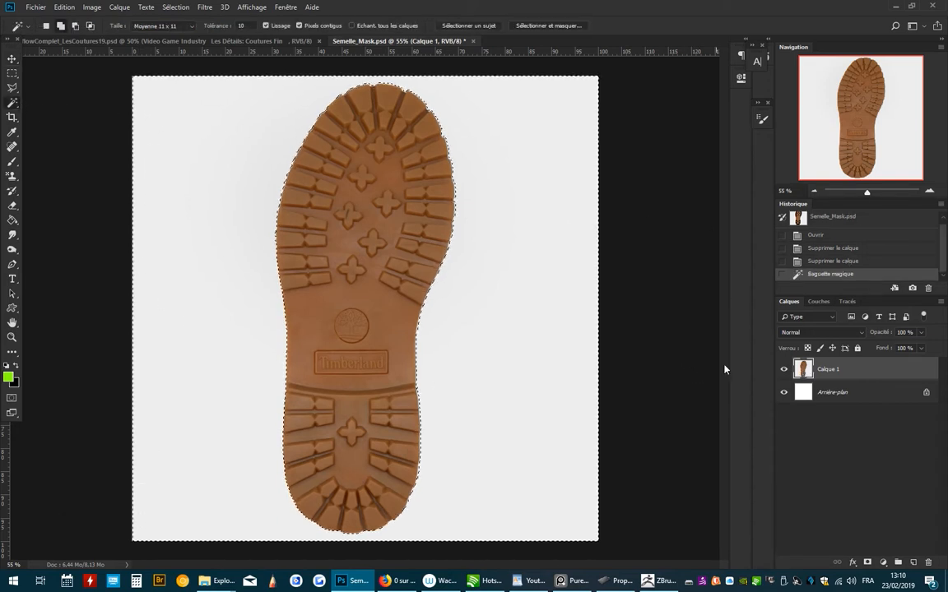
click(867, 562)
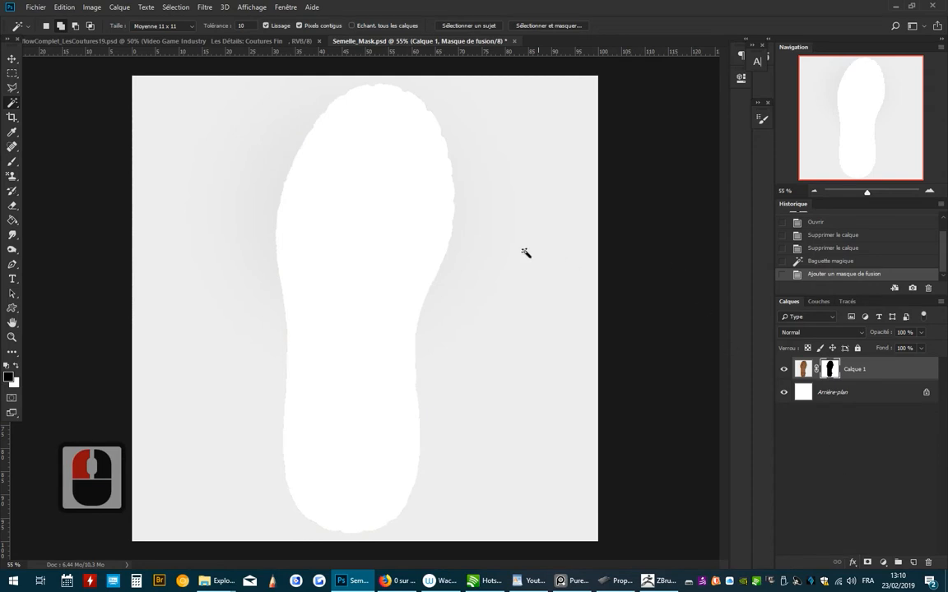
key(ctrl+z)
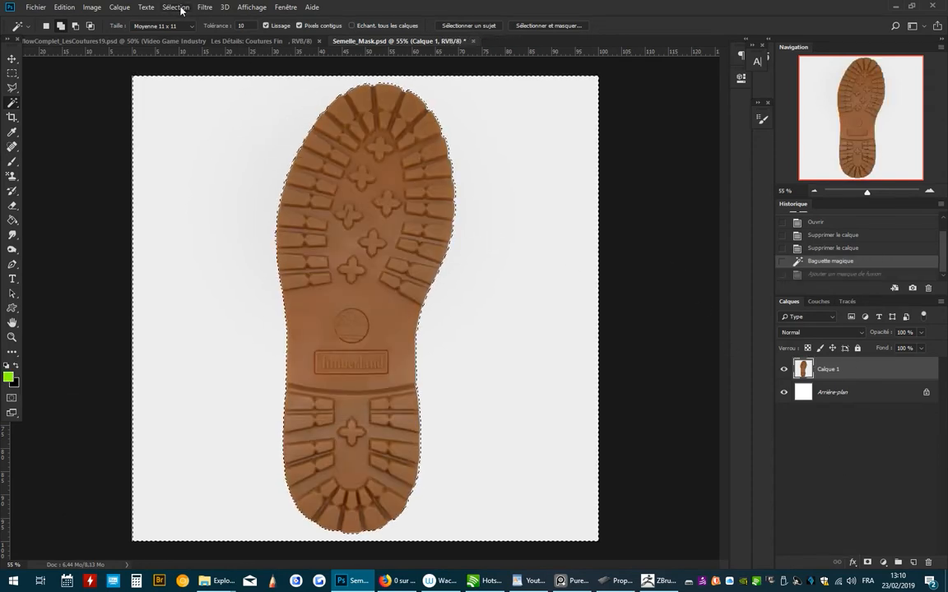
right_click(181, 10)
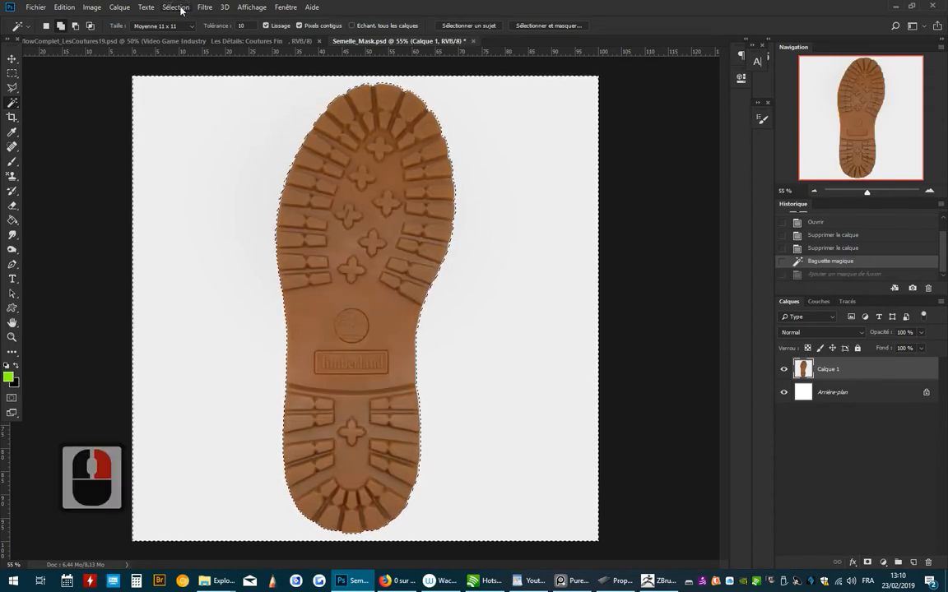
click(176, 8)
click(190, 54)
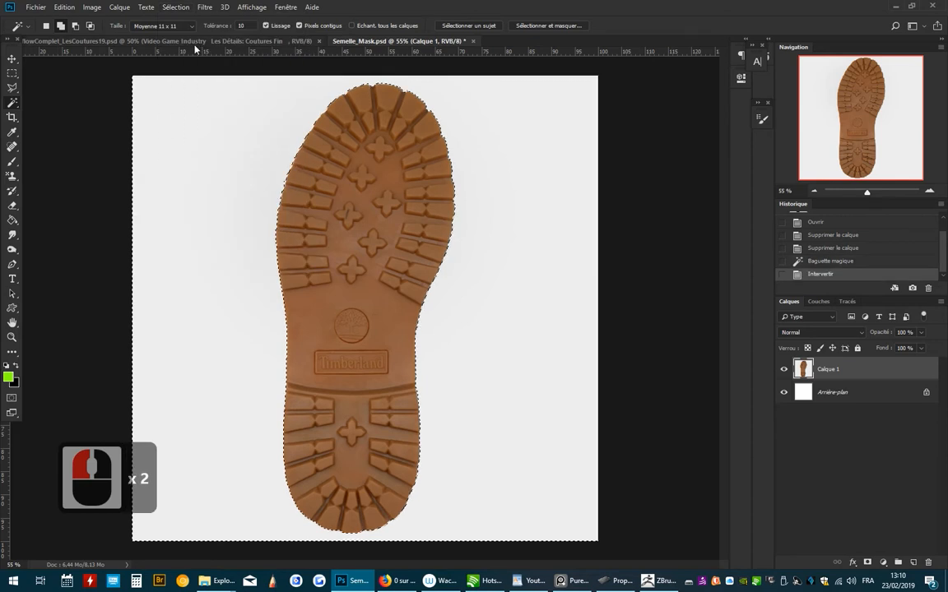
Add a layer mask to Calque 1 from the sole selection and apply it permanently to the layer.
click(868, 563)
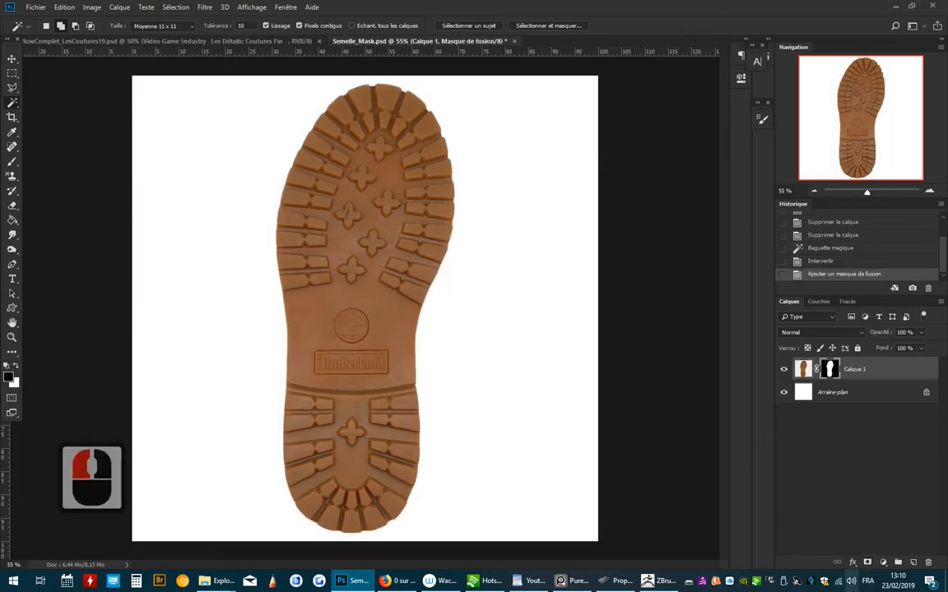
right_click(825, 376)
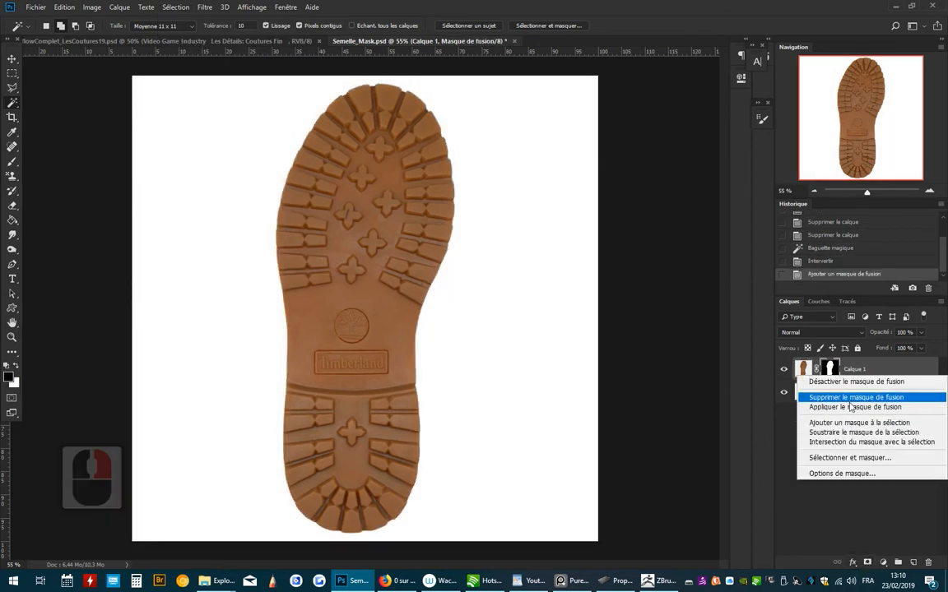
right_click(831, 369)
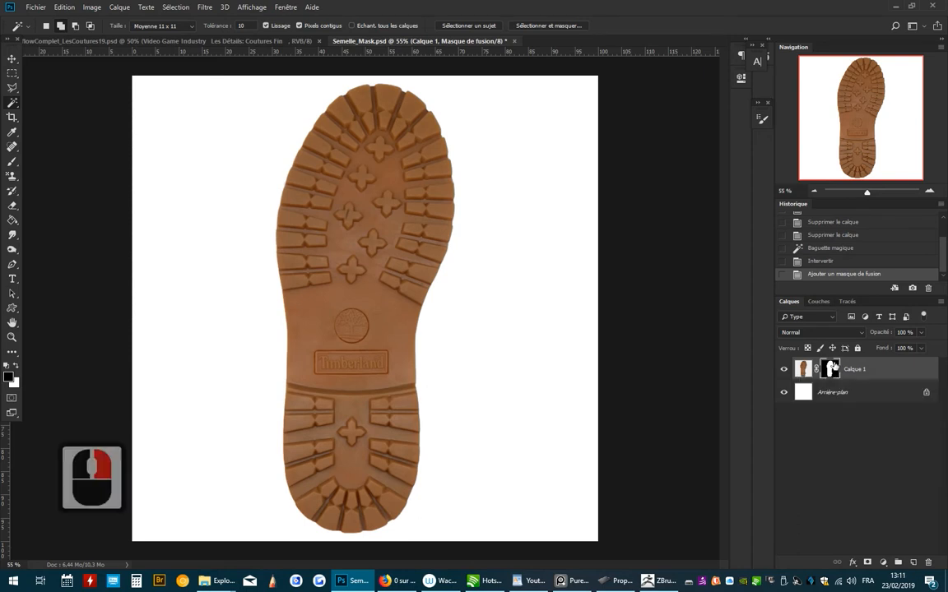
right_click(833, 371)
click(852, 397)
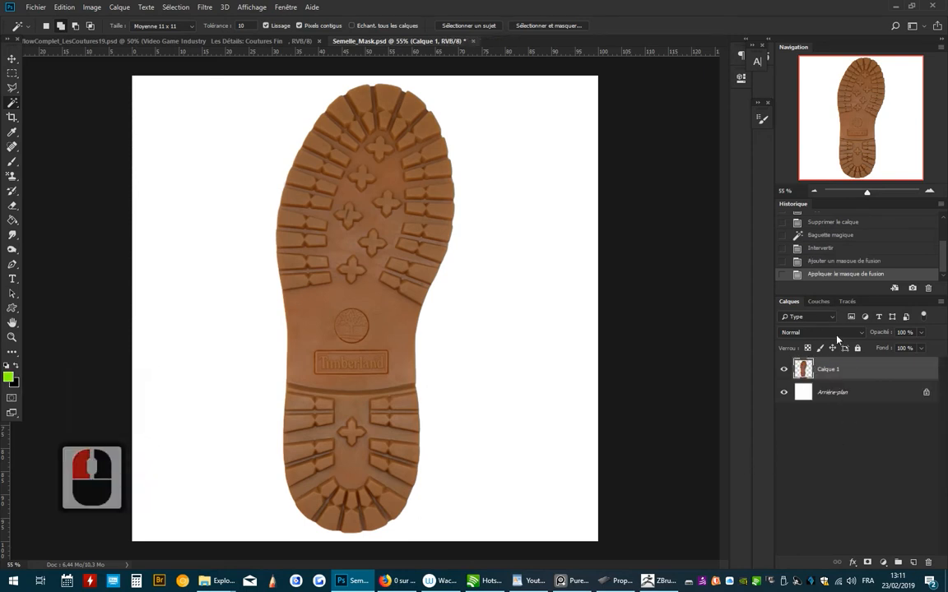
Load Calque 1's outline as a selection to check the cut-out, and deselect it.
ctrl+click(803, 369)
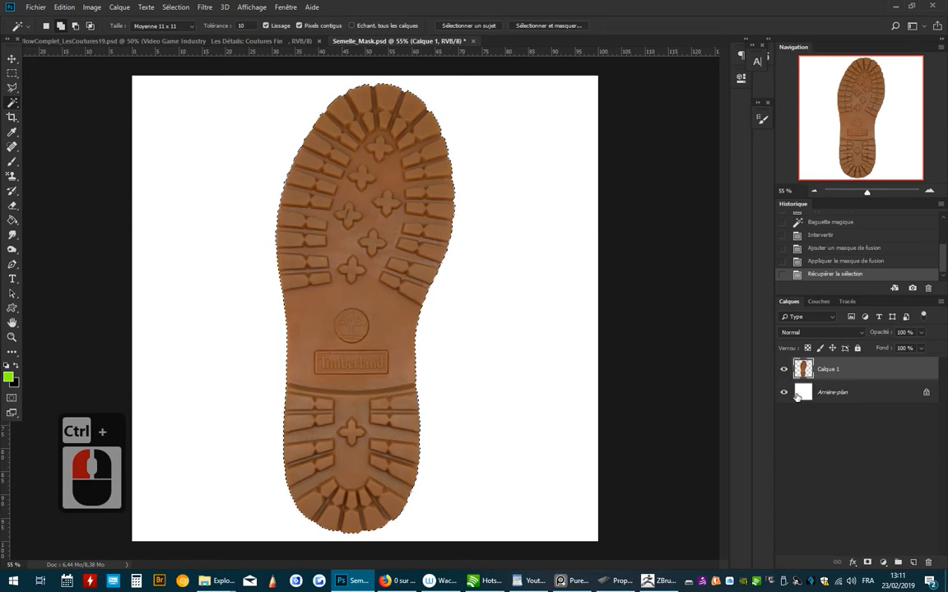
click(785, 393)
click(784, 393)
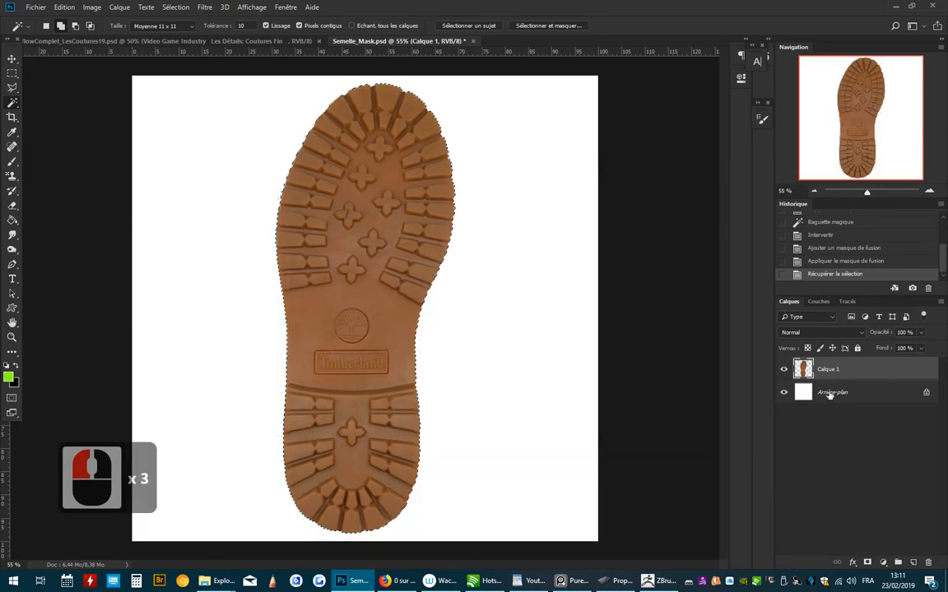
key(ctrl+d)
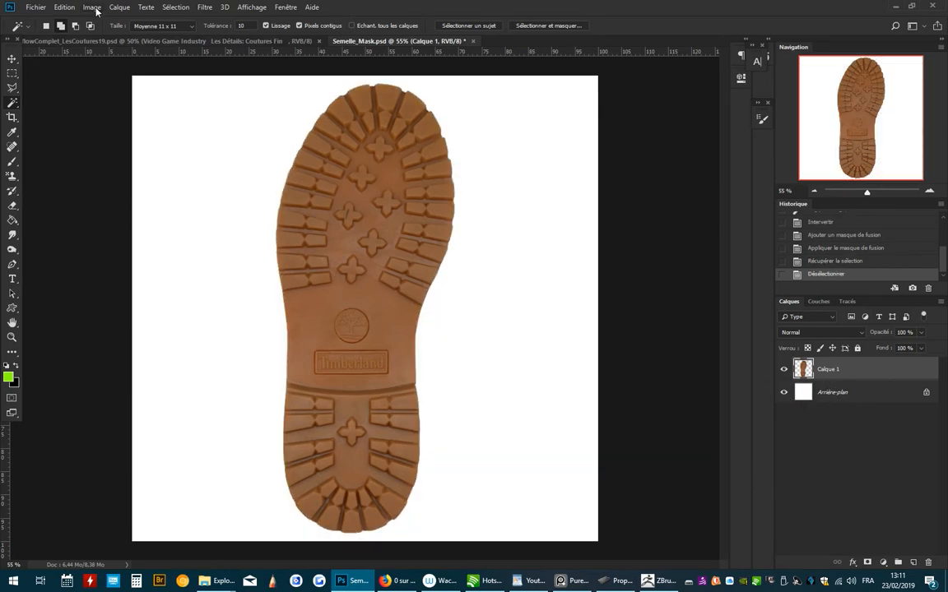
Start Puppet Warp on the cut-out sole and pin the tip of the heel.
click(64, 6)
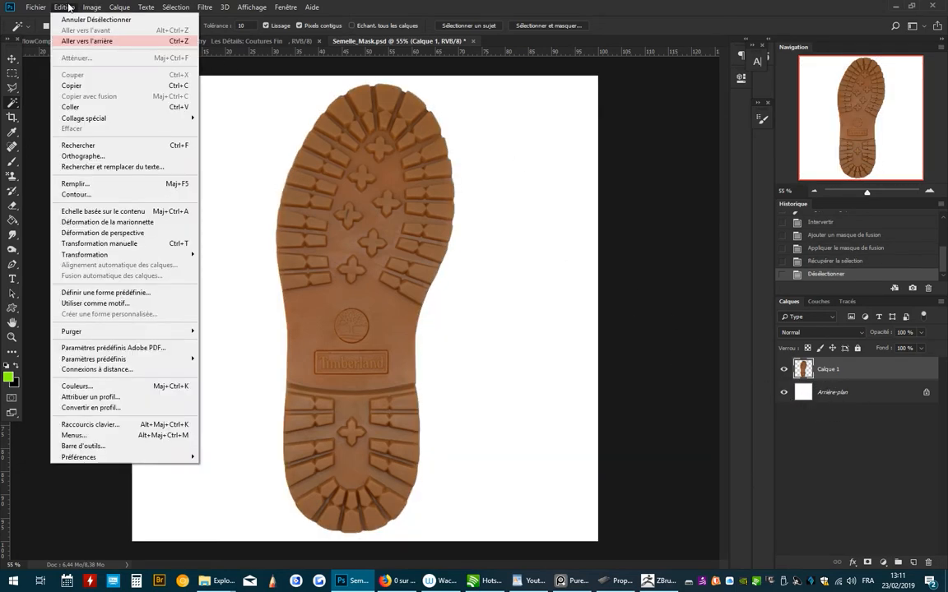
click(132, 226)
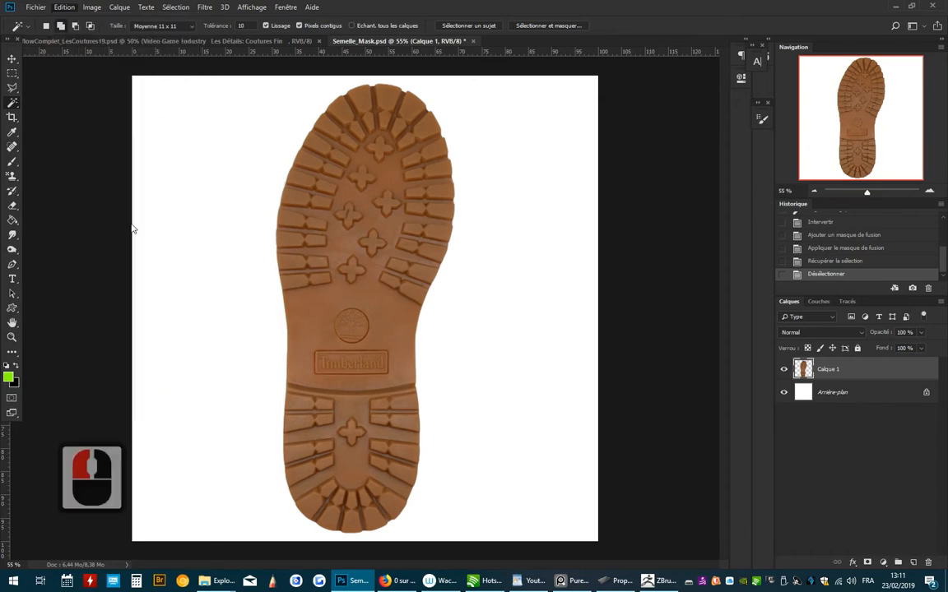
click(353, 541)
click(349, 536)
click(348, 534)
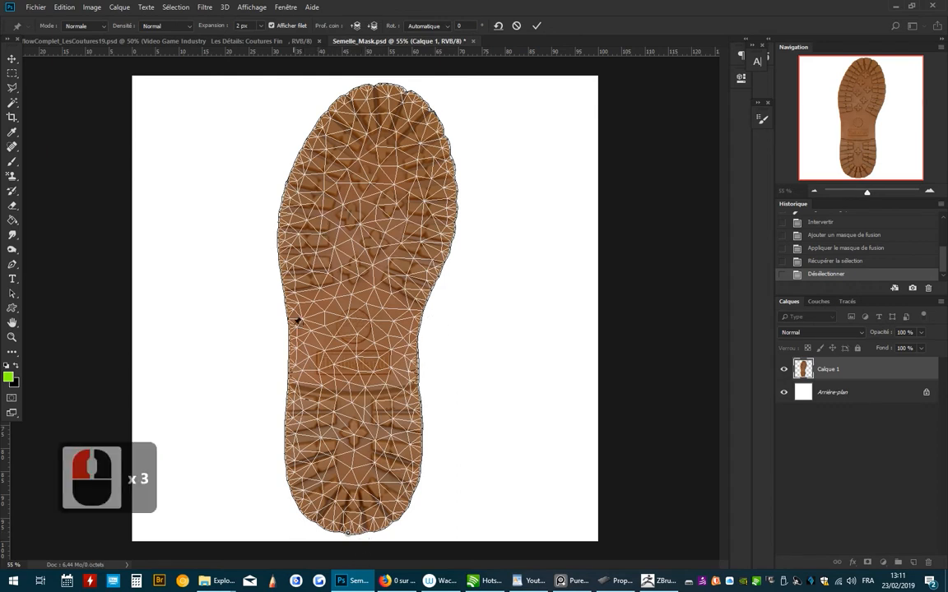
Place warp pins along both sides of the sole's heel and arch to anchor the rear part.
click(290, 337)
click(290, 337)
click(292, 479)
click(412, 475)
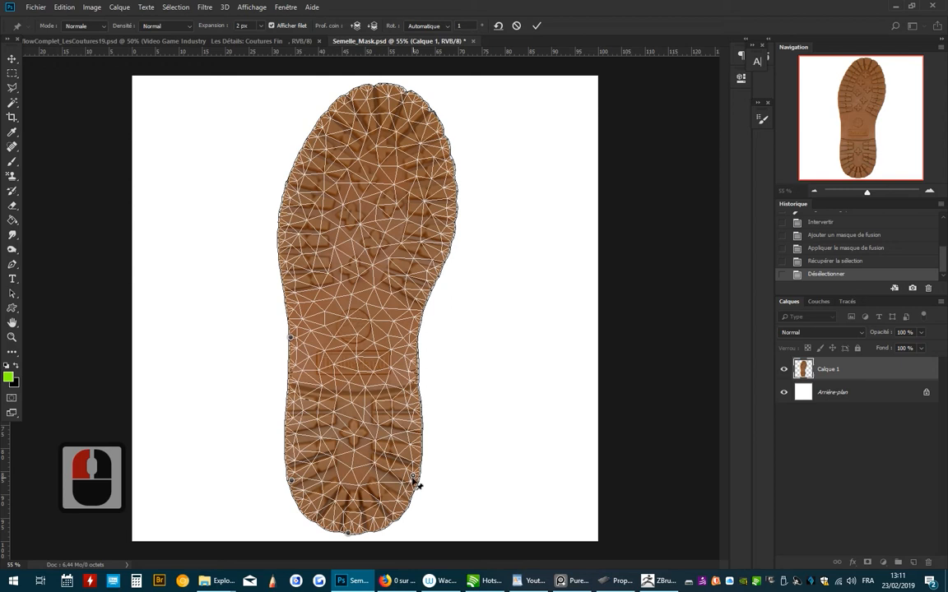
click(413, 411)
click(290, 397)
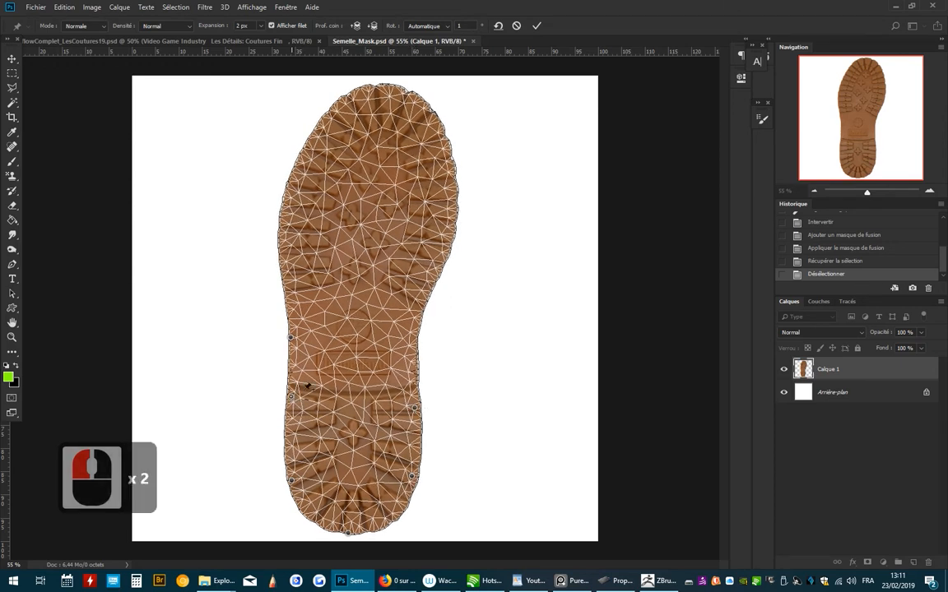
click(413, 345)
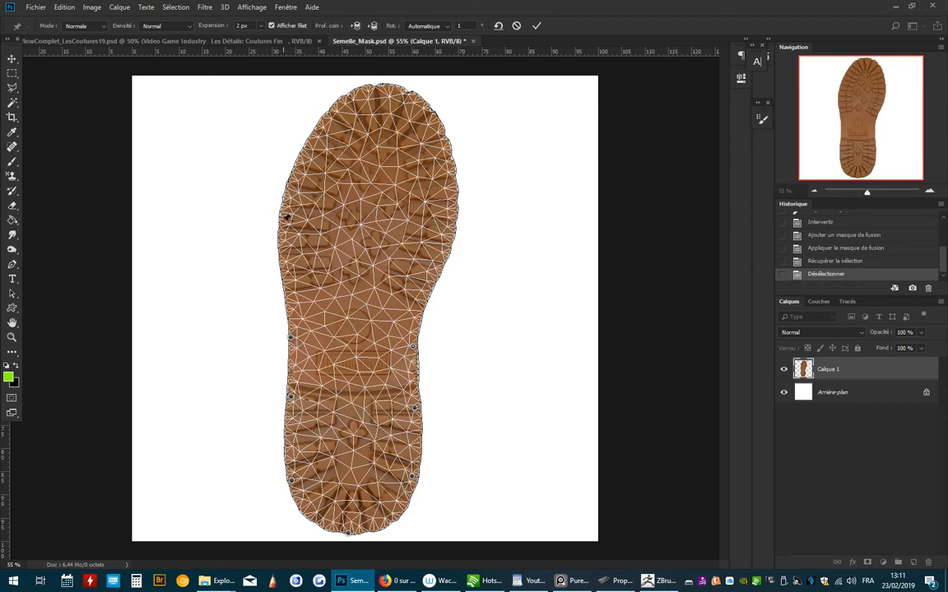
Add warp pins on both sides of the forefoot and one at the tip of the toe.
click(283, 215)
click(450, 232)
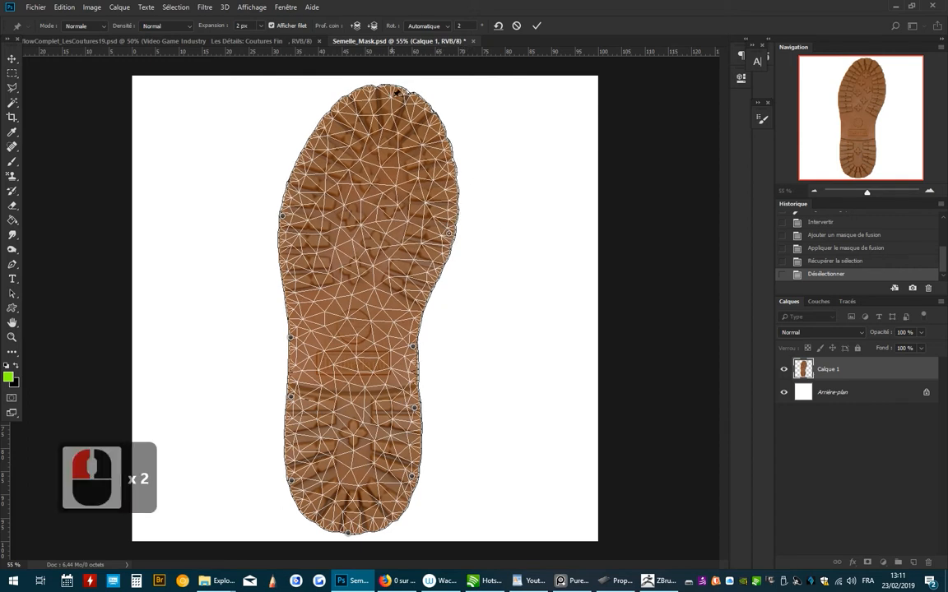
click(396, 95)
right_click(393, 96)
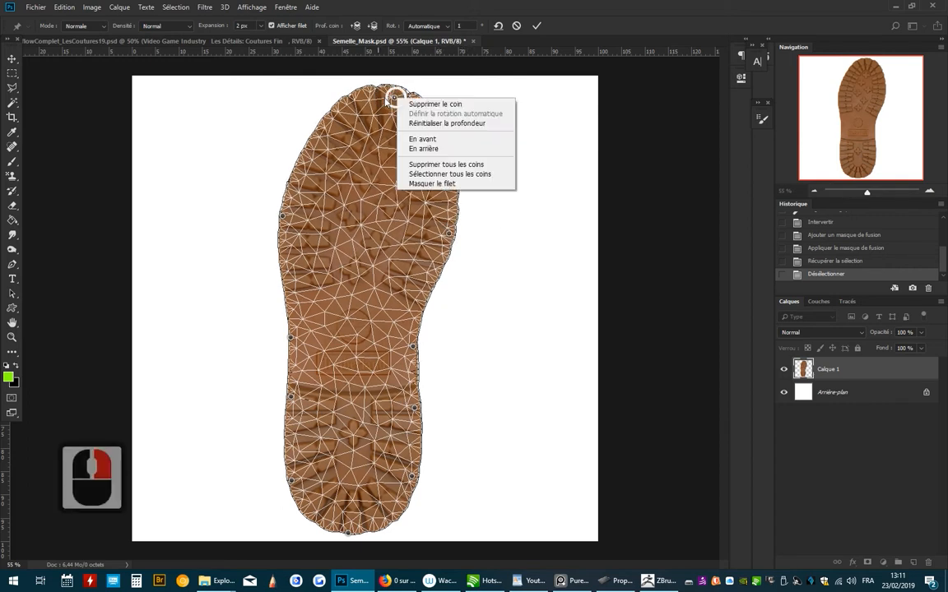
key(Escape)
click(383, 120)
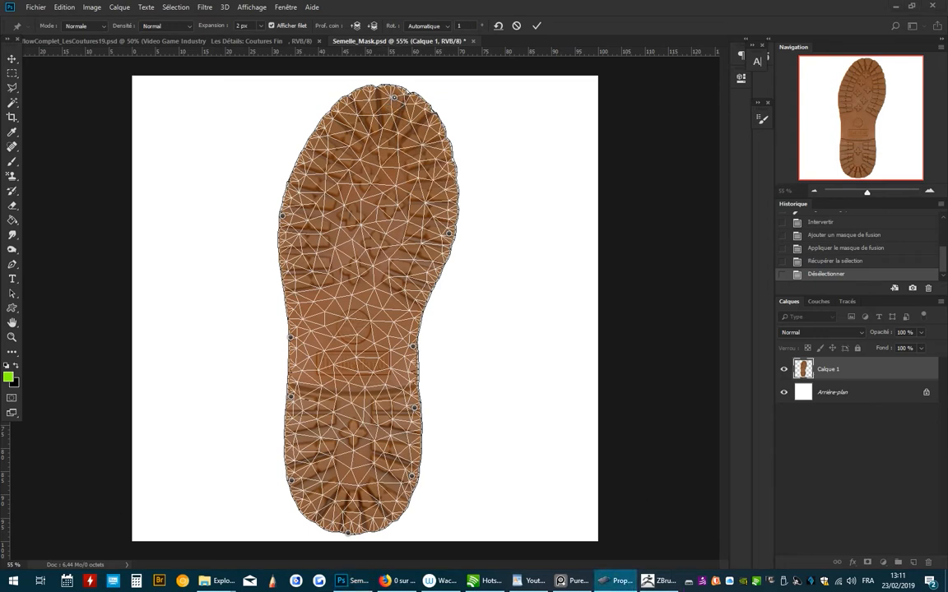
Turn off "Utiliser entrée manuscrite Windows" for the Grip Pen in the Wacom tablet properties, and return to Photoshop.
click(616, 581)
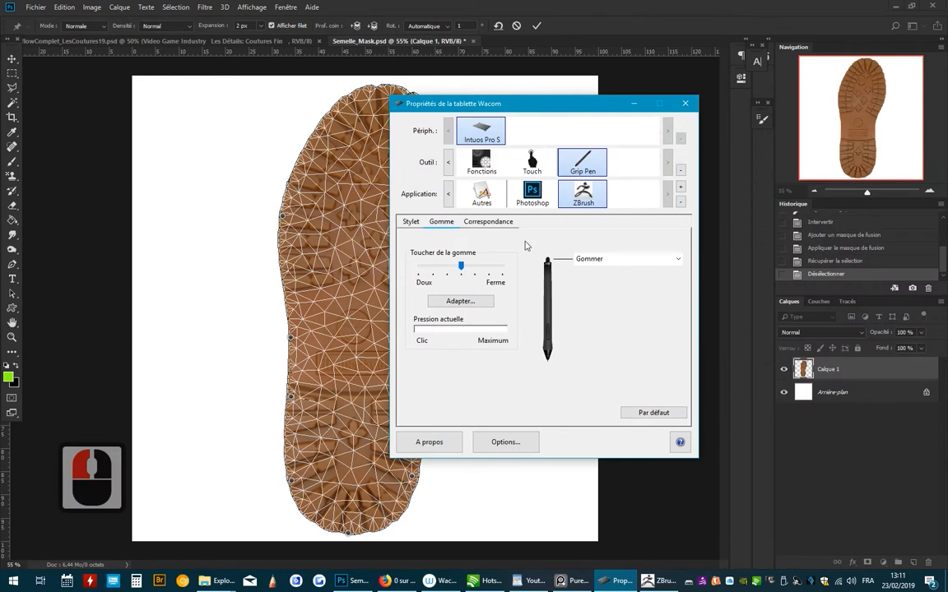
click(488, 221)
click(408, 412)
click(409, 412)
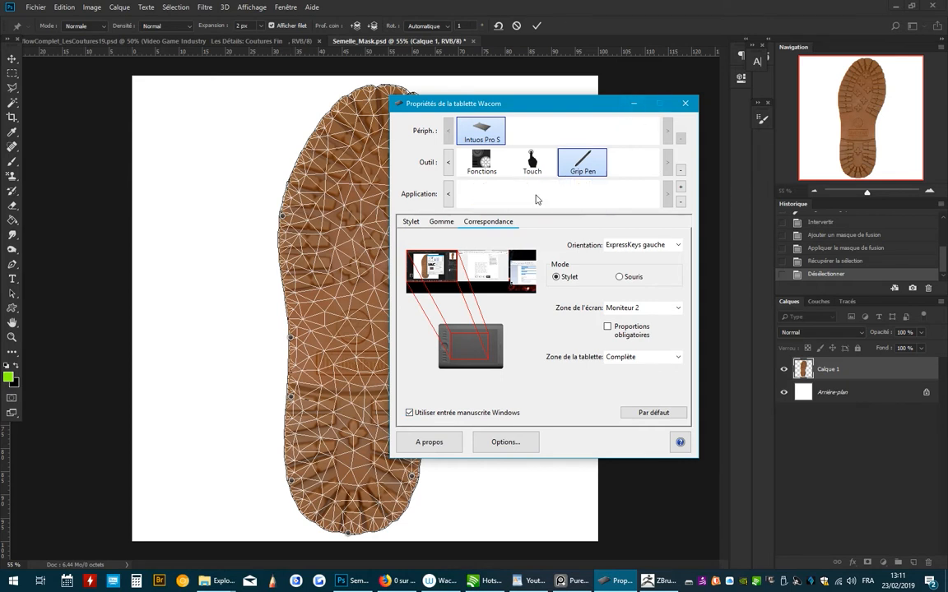
click(536, 199)
click(583, 196)
click(410, 413)
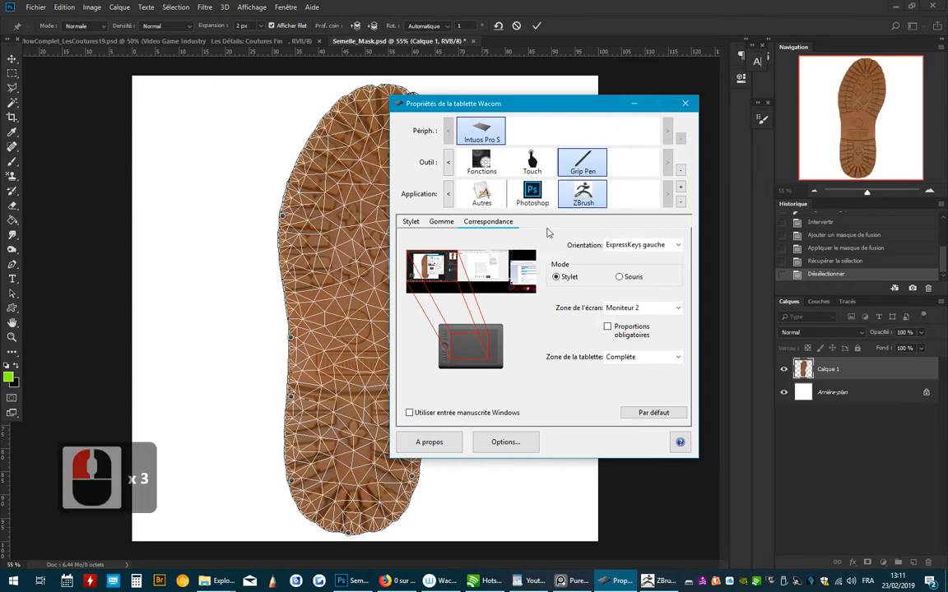
click(533, 194)
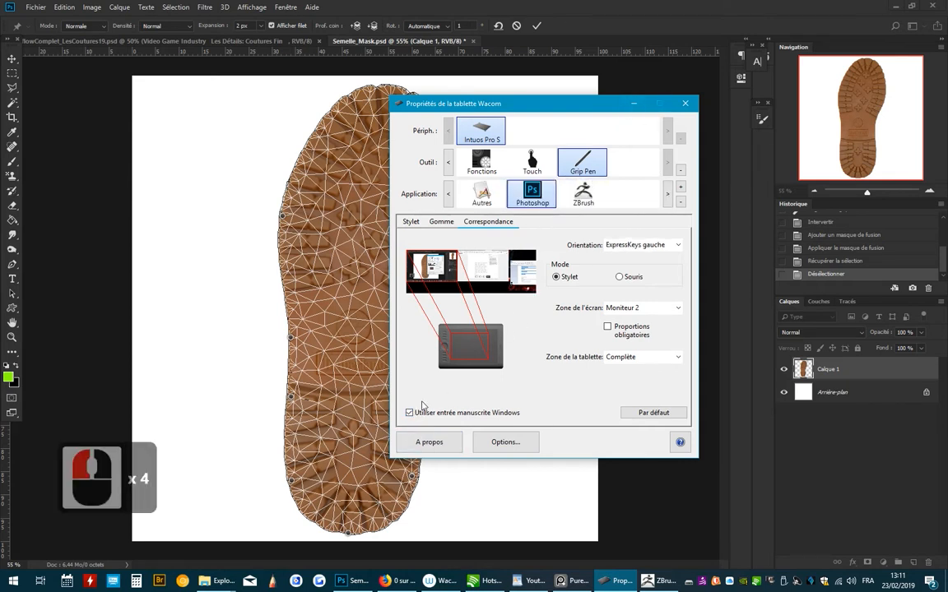
click(632, 103)
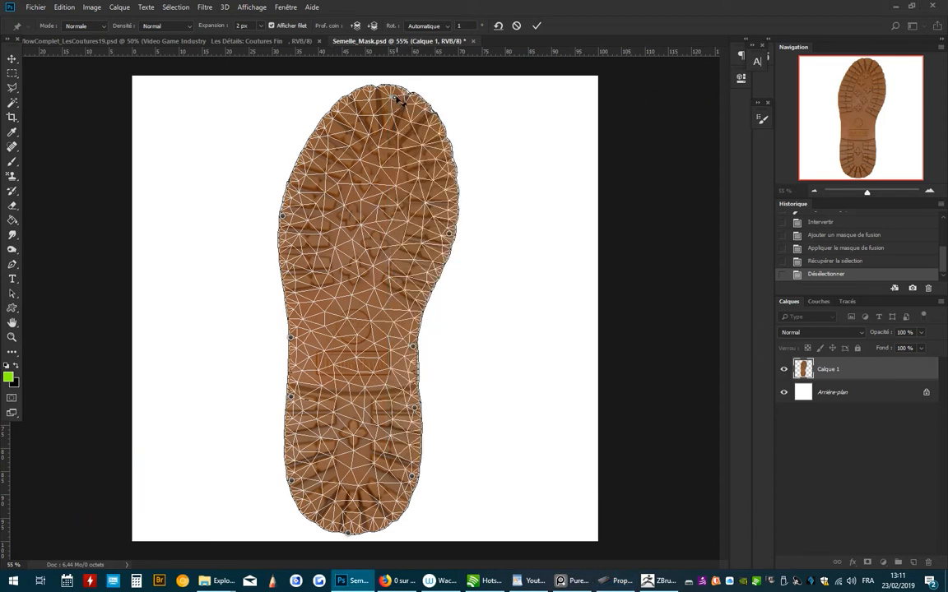
Reposition the toe pin and the two forefoot side pins to straighten the front part of the sole.
mouse_move(395, 99)
mouse_down()
mouse_move(389, 84)
mouse_move(378, 93)
mouse_up()
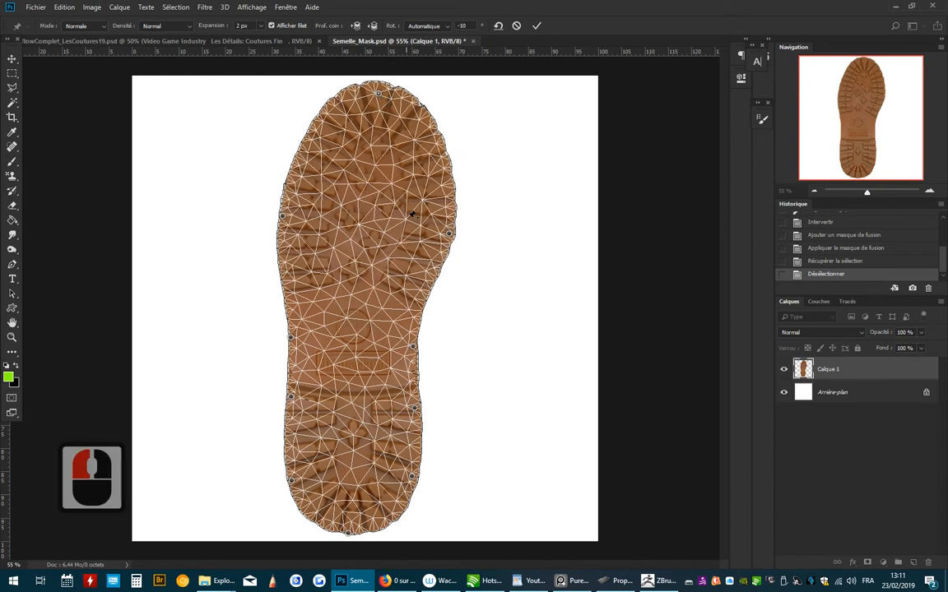
drag(449, 233, 444, 206)
drag(383, 99, 367, 92)
drag(282, 216, 277, 216)
drag(442, 208, 445, 209)
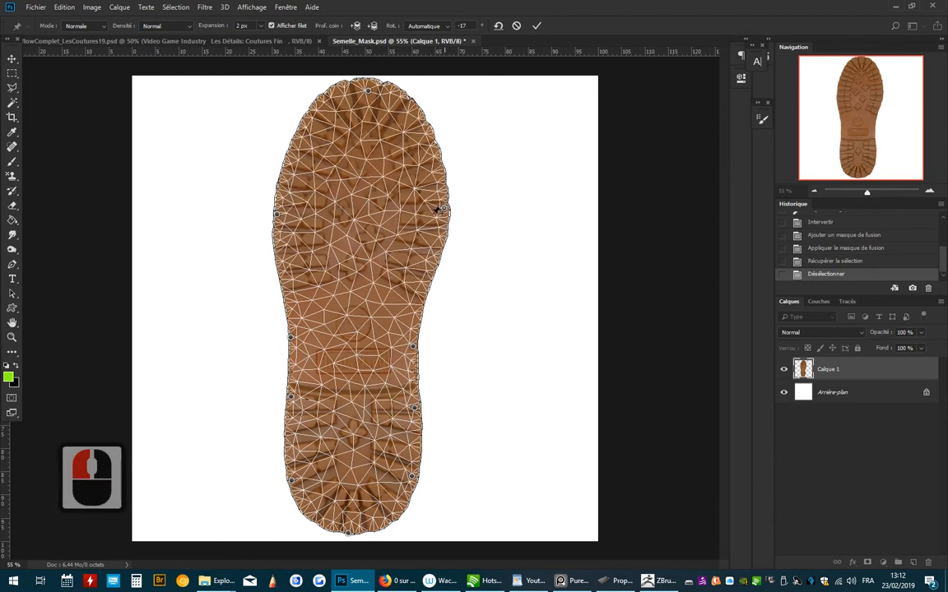
drag(281, 218, 271, 215)
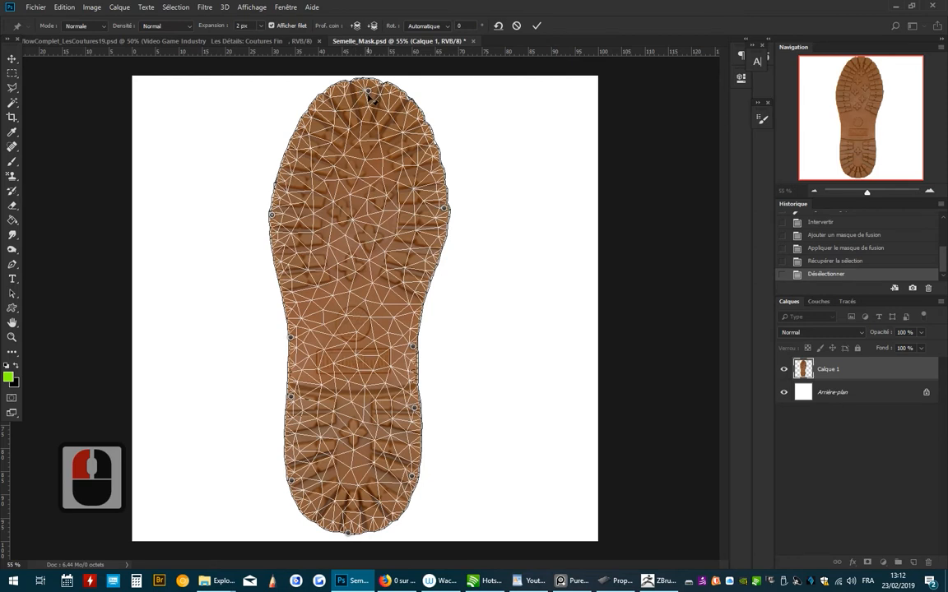
drag(368, 97, 381, 69)
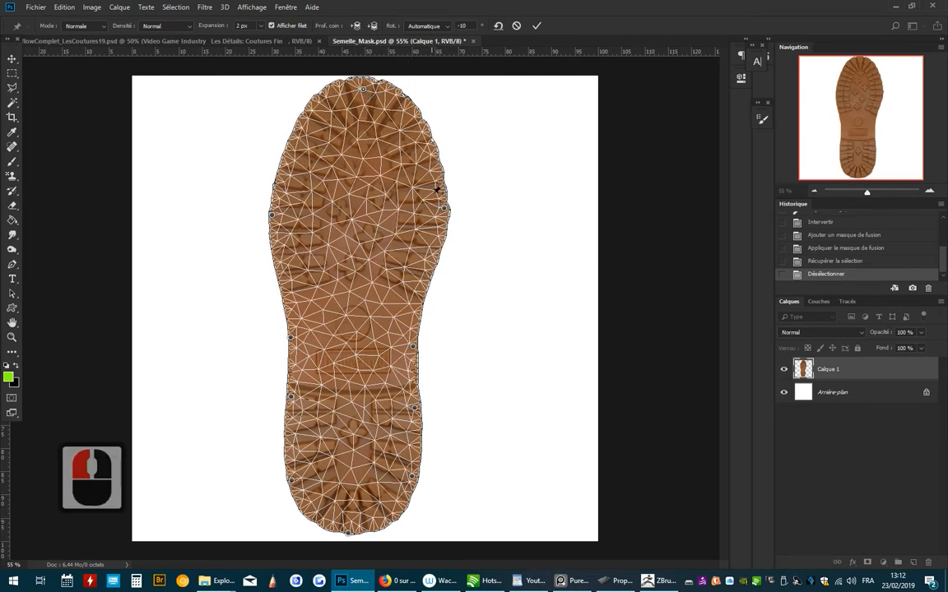
drag(447, 210, 448, 174)
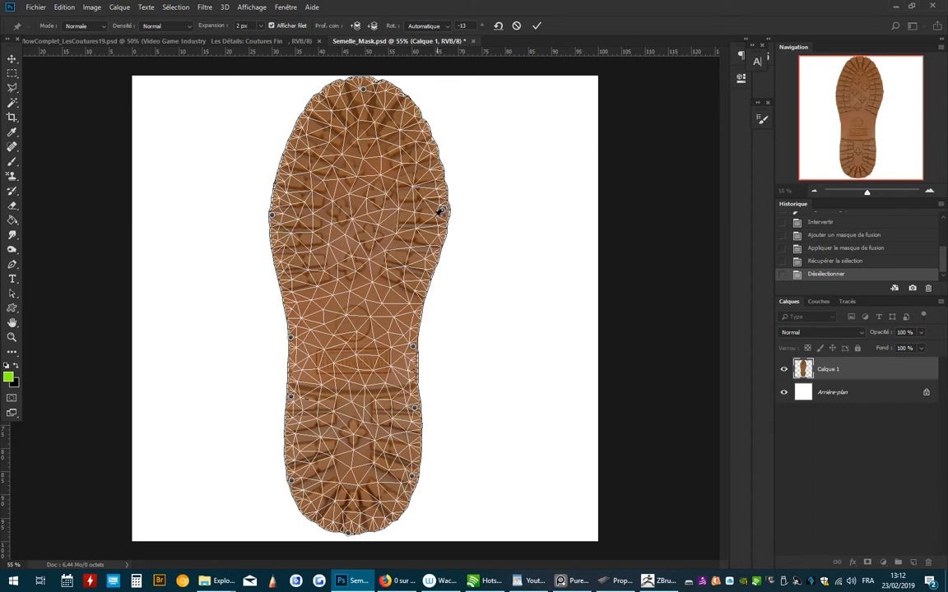
Place a horizontal guide across the widest part of the forefoot and delete the stray warp pin beside it.
drag(362, 53, 489, 207)
double_click(442, 215)
key(ctrl+z)
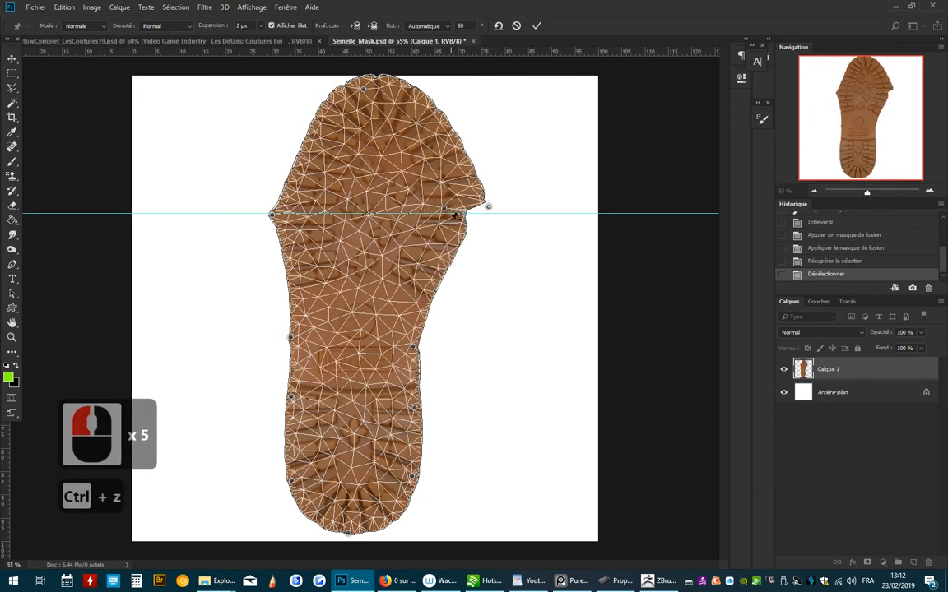
key(alt)
alt+click(489, 207)
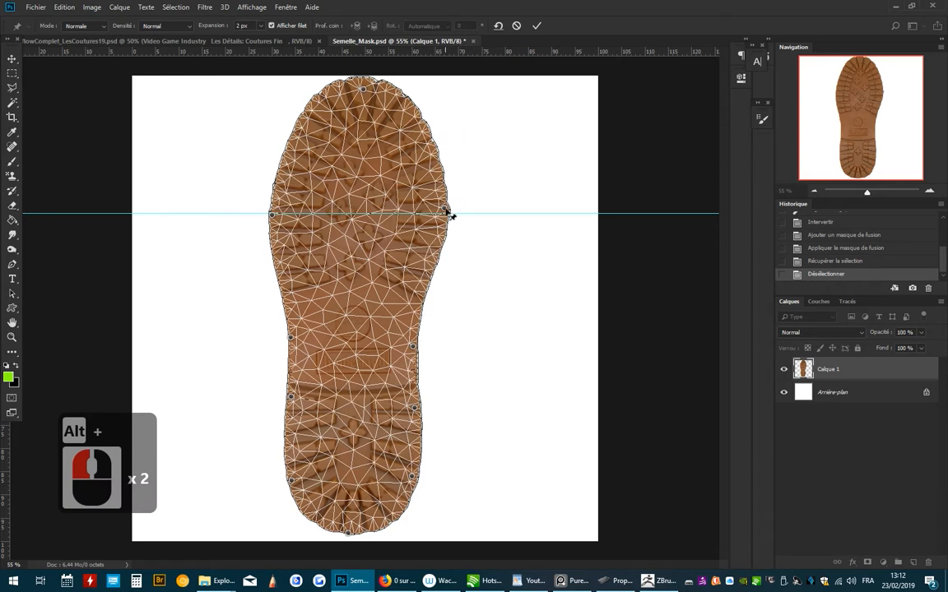
Align both forefoot side pins with the horizontal guide and apply the Puppet Warp.
click(445, 214)
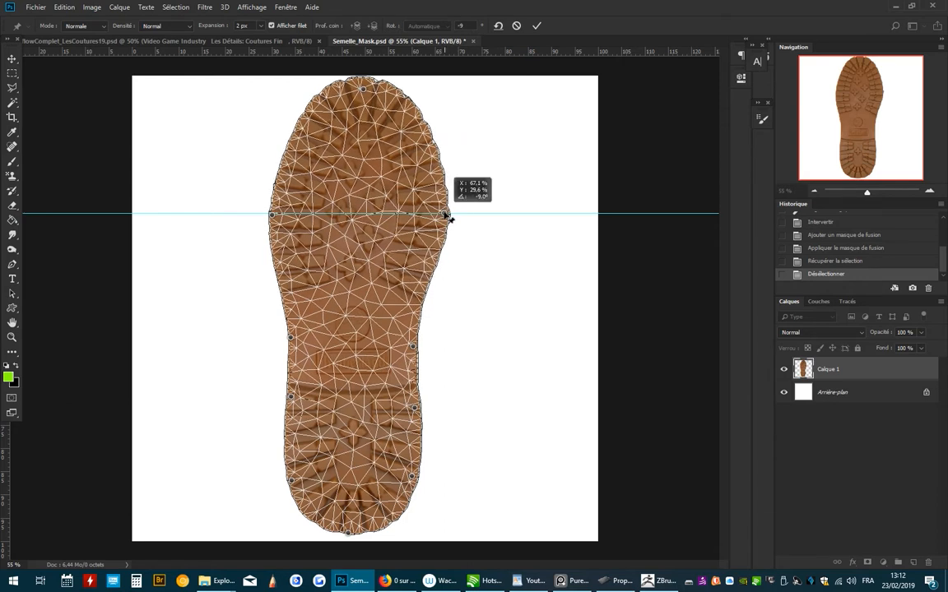
click(271, 213)
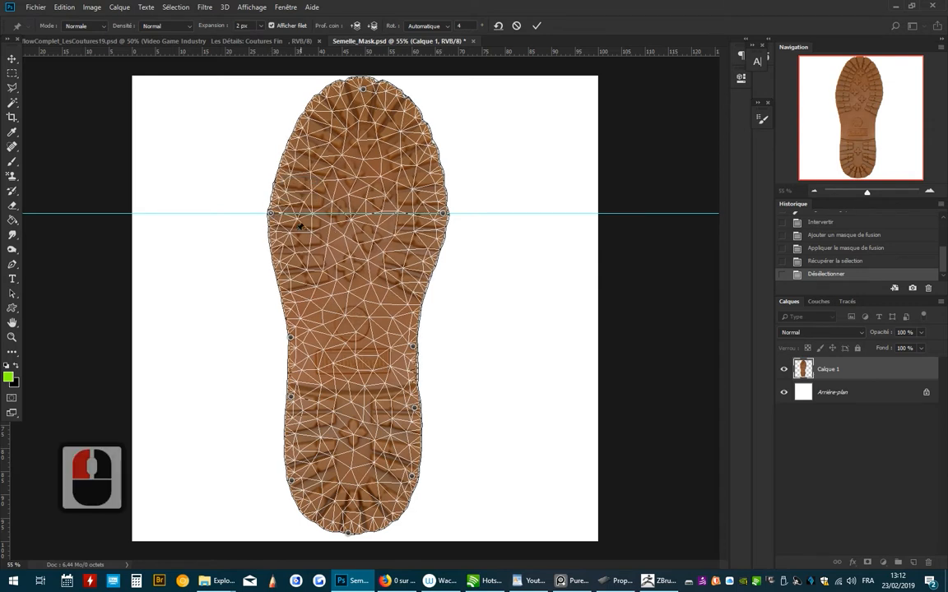
click(534, 27)
click(629, 150)
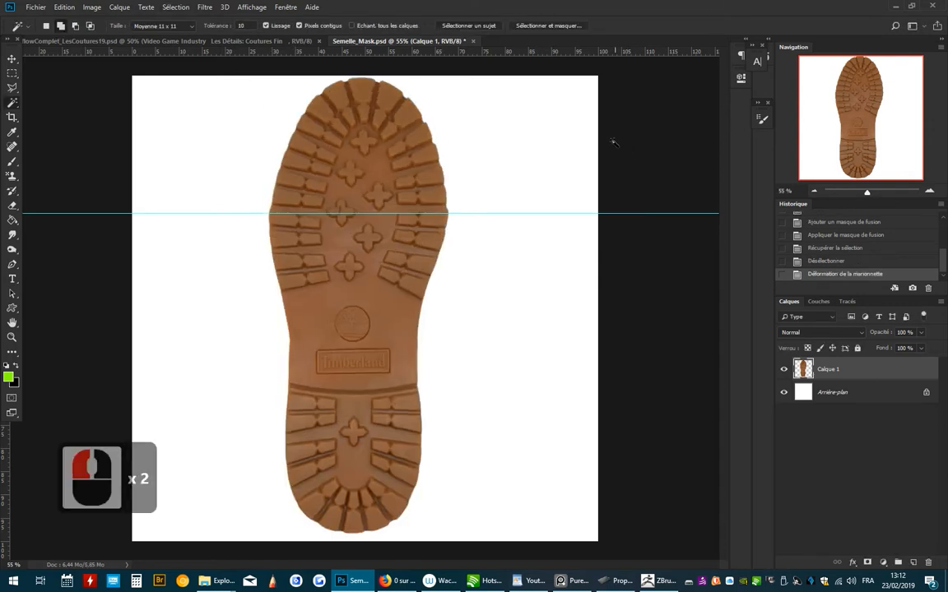
Step back through the history to before the Puppet Warp and step forward to restore the warped sole.
key(ctrl+z)
key(ctrl+z)
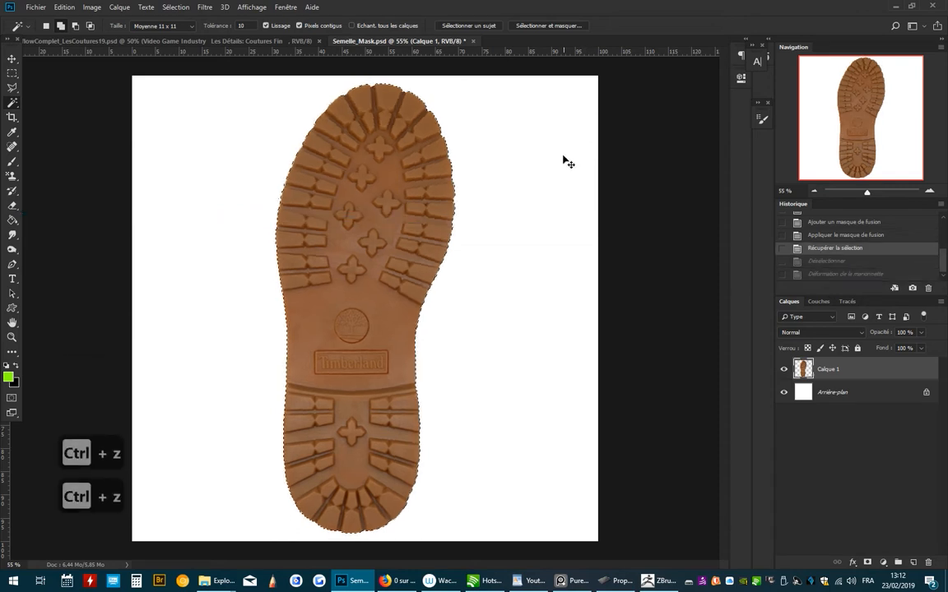
key(ctrl+z)
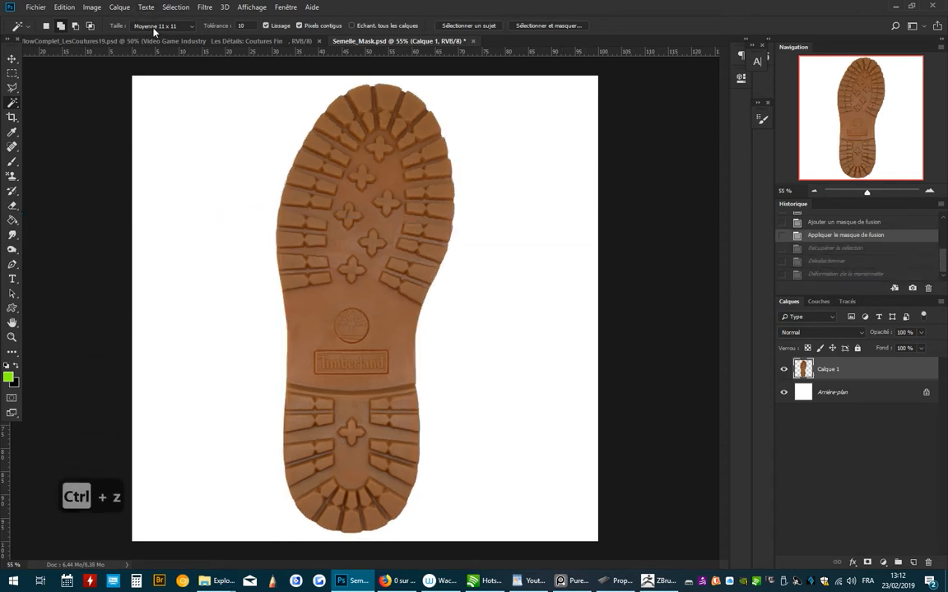
click(69, 9)
click(86, 30)
click(65, 7)
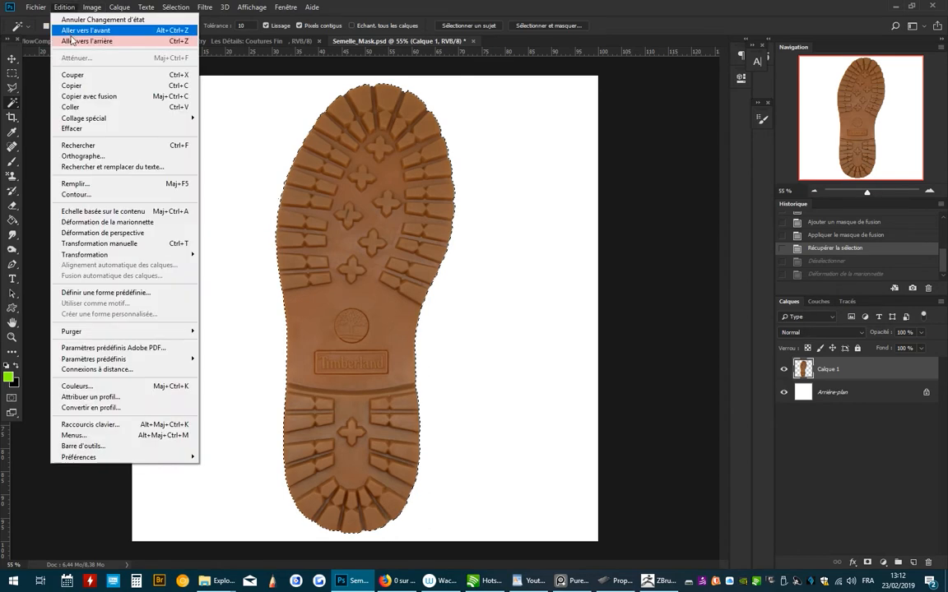
click(82, 30)
click(64, 8)
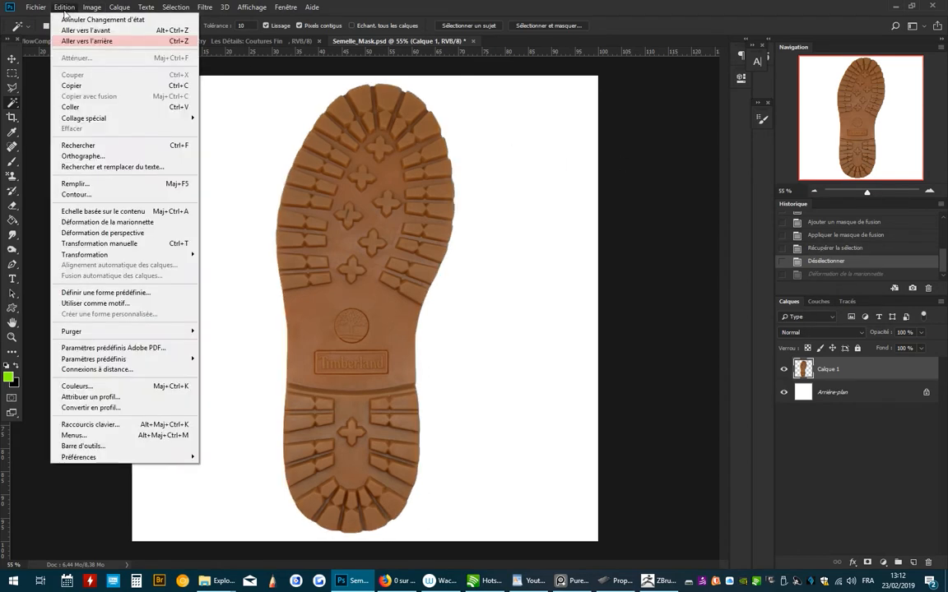
click(82, 30)
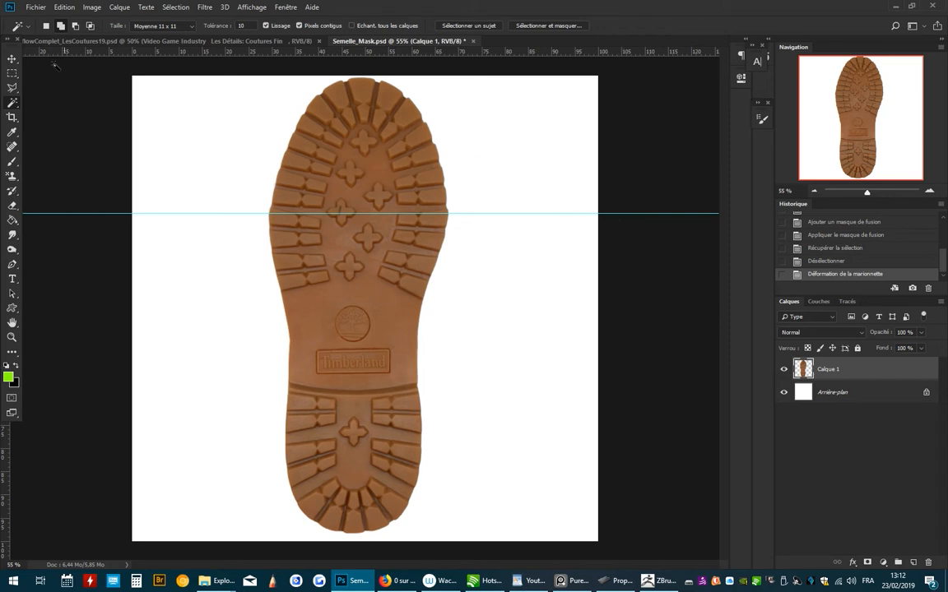
Remove the horizontal guide from the canvas with the Move tool.
click(12, 58)
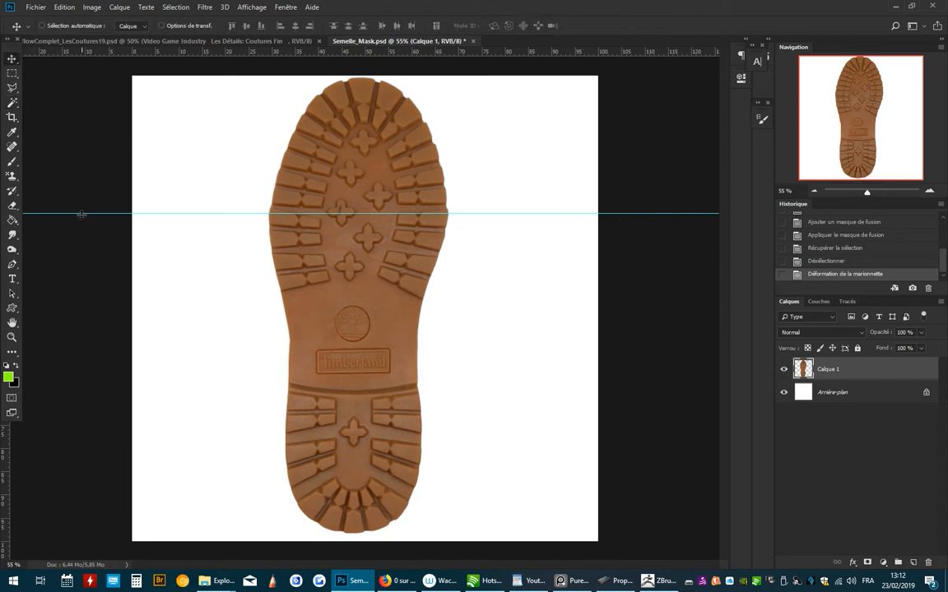
drag(80, 214, 130, 8)
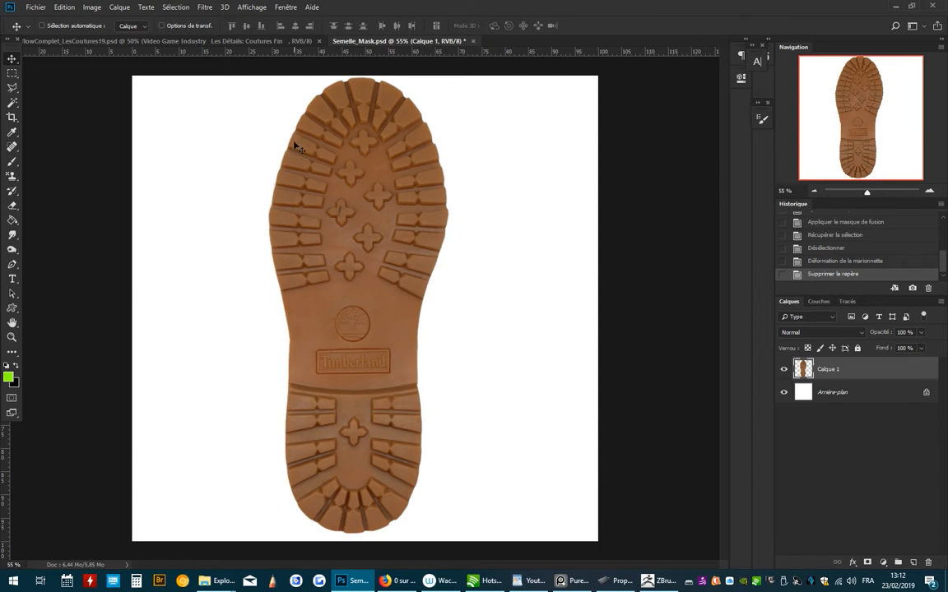
click(65, 6)
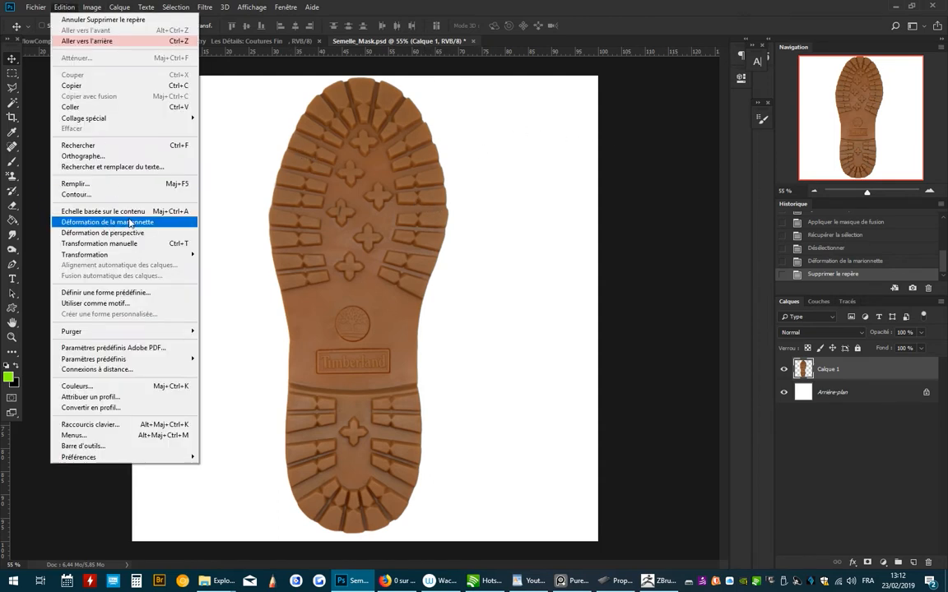
click(107, 197)
key(ctrl+z)
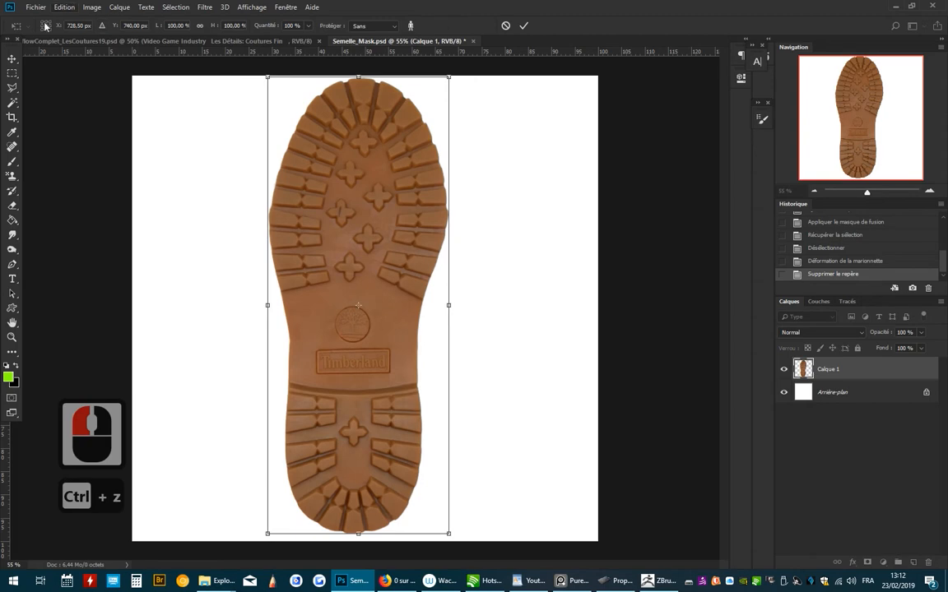
click(74, 7)
click(430, 216)
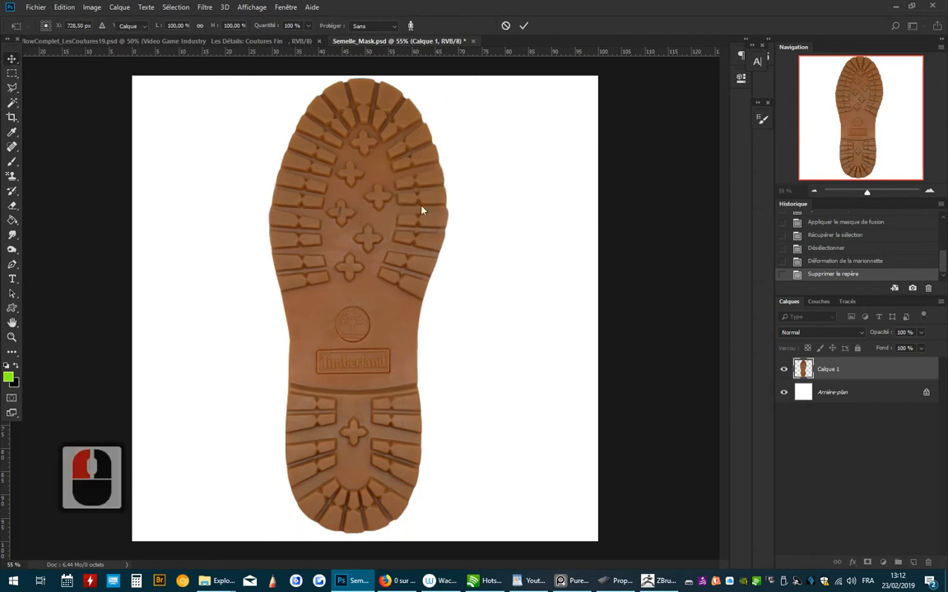
Start a new Puppet Warp on the sole and pin both sides of the upper forefoot.
click(67, 8)
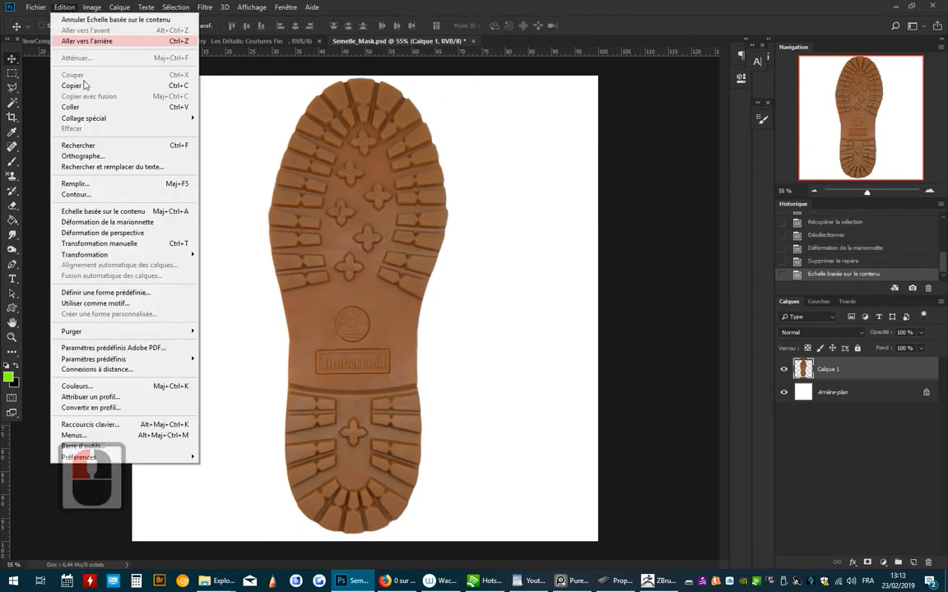
click(123, 223)
click(285, 163)
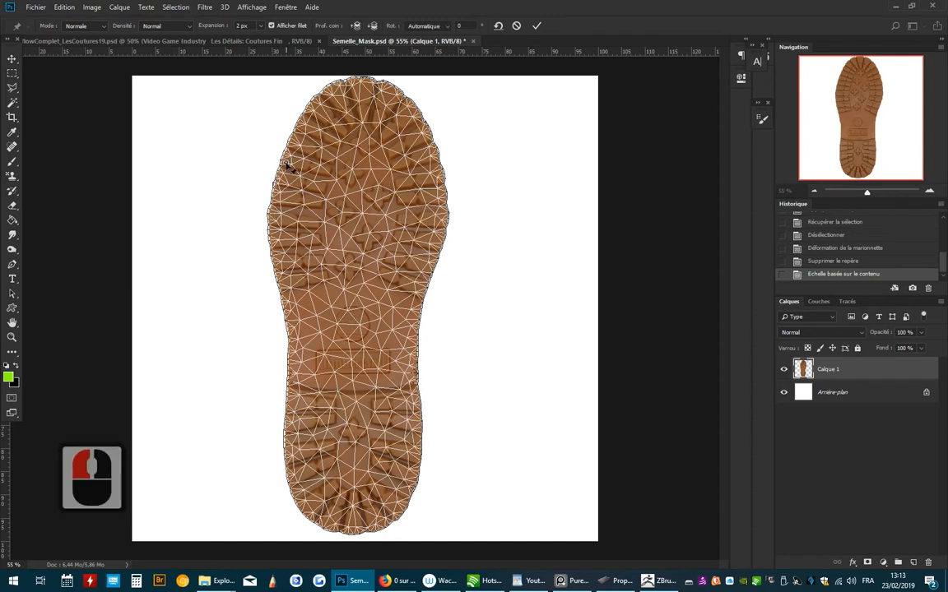
click(430, 172)
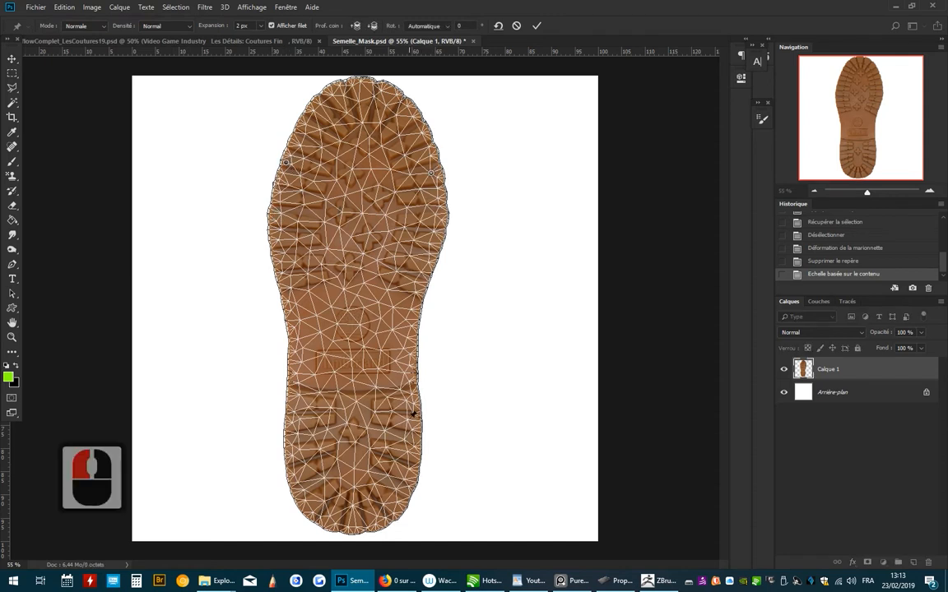
Add warp pins at the heel tip and on both sides of the heel, the arch and the lower forefoot.
click(353, 522)
click(298, 446)
click(410, 452)
click(410, 356)
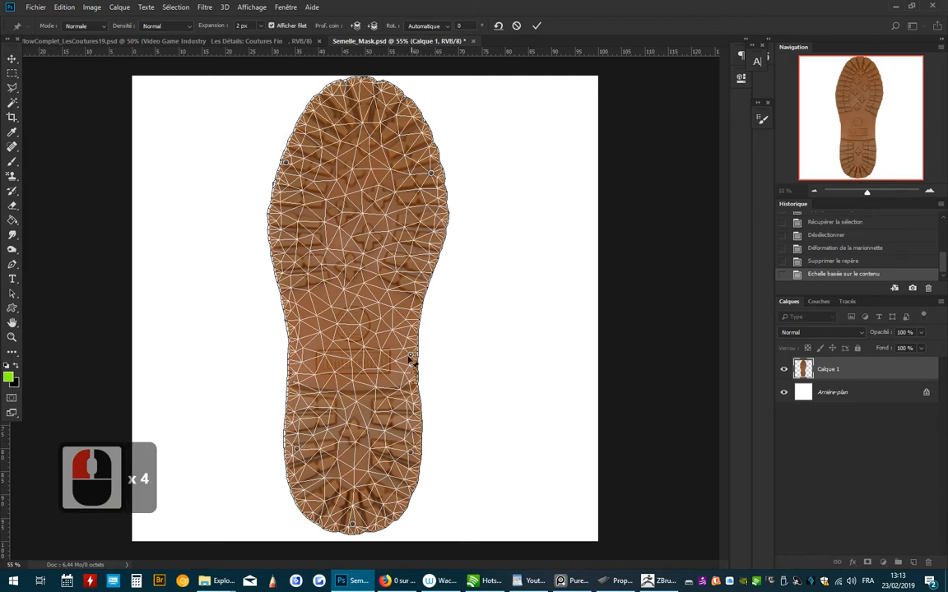
click(293, 346)
click(280, 249)
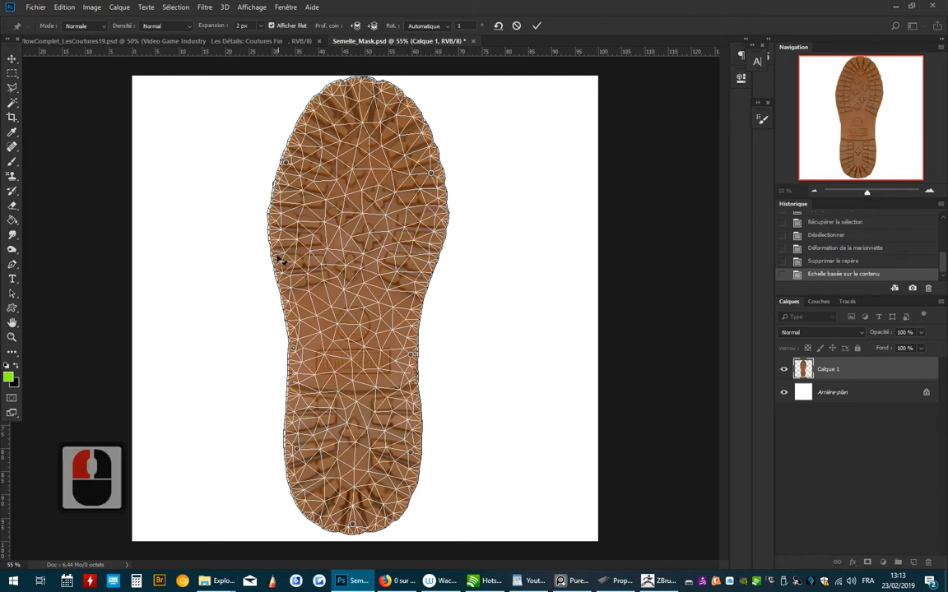
click(434, 255)
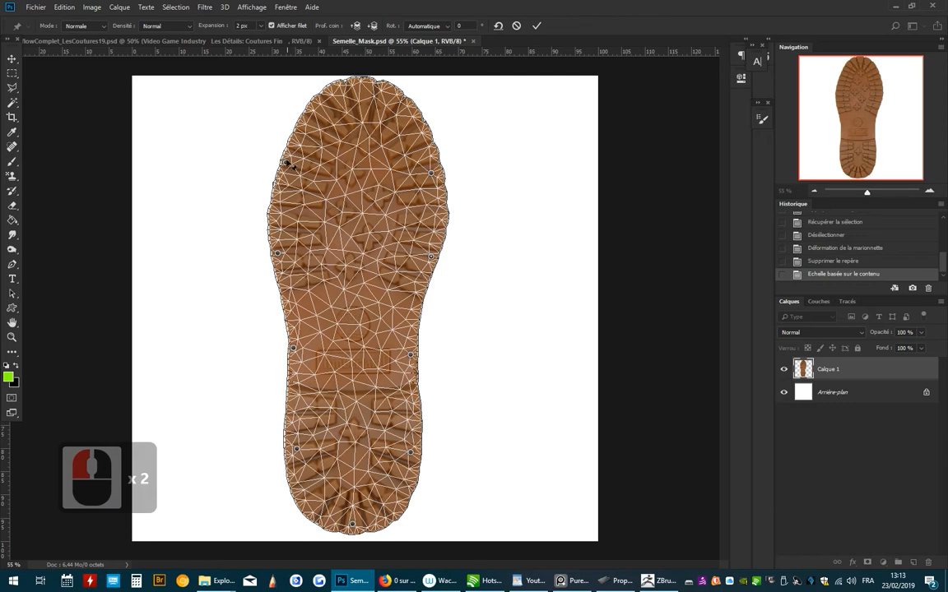
Adjust the upper forefoot pins, pin the toe and pull it back inside the canvas, and apply the Puppet Warp.
drag(289, 157, 288, 157)
drag(431, 176, 436, 170)
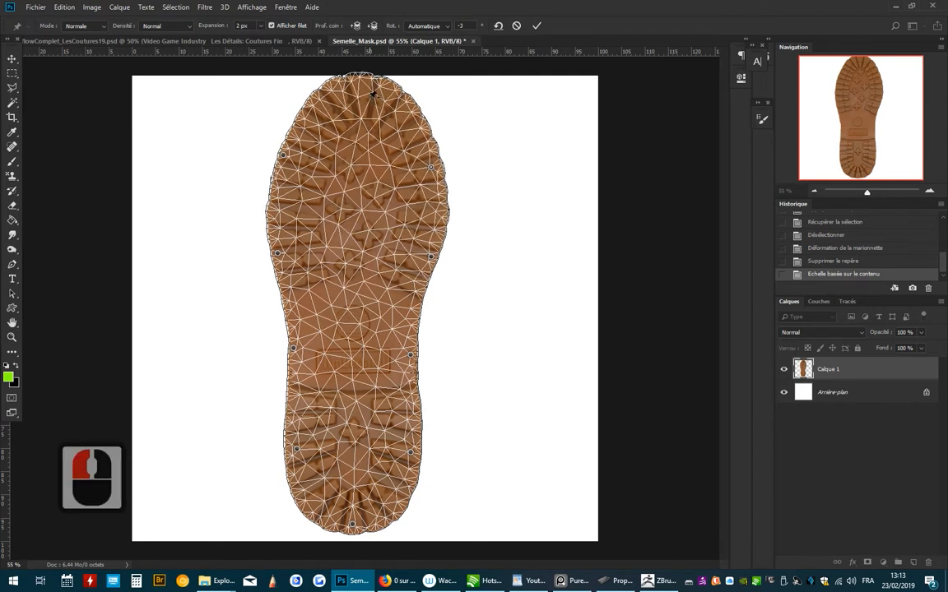
click(361, 80)
mouse_move(370, 85)
mouse_down()
mouse_move(372, 66)
mouse_move(369, 93)
mouse_up()
click(13, 59)
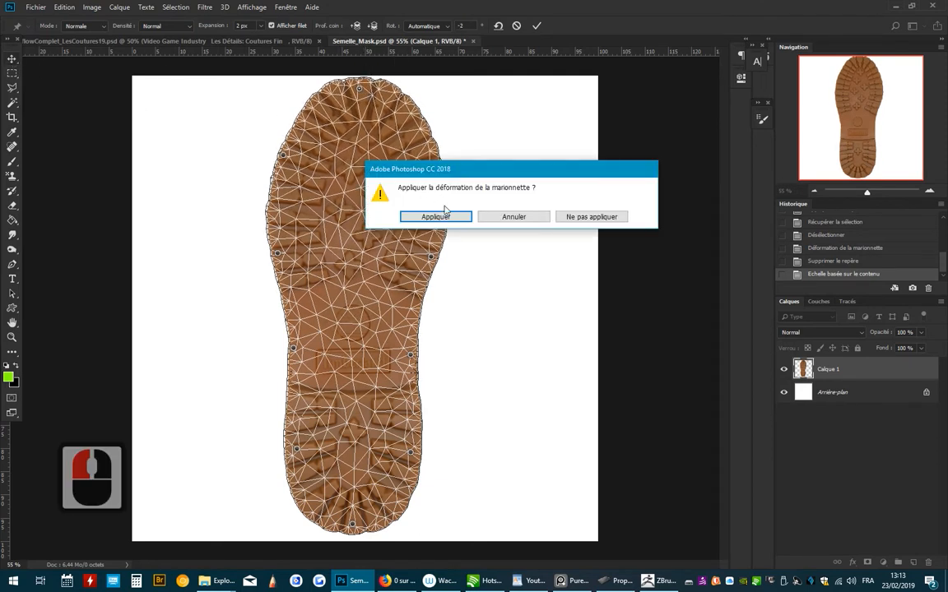
click(425, 215)
alt+drag(535, 204, 537, 241)
drag(843, 370, 929, 563)
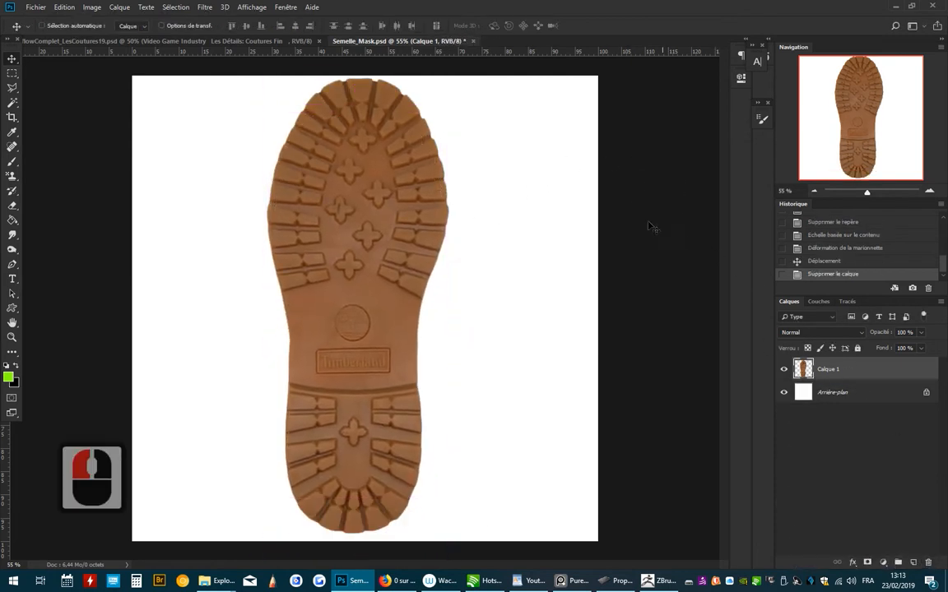
Lock the sole layer Calque 1 and create a new empty layer above it.
click(856, 348)
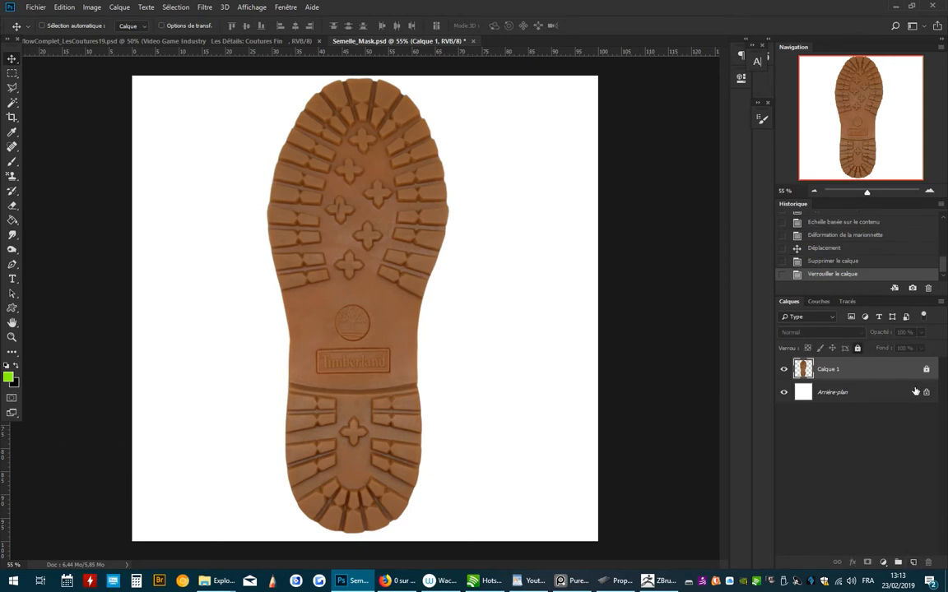
click(911, 562)
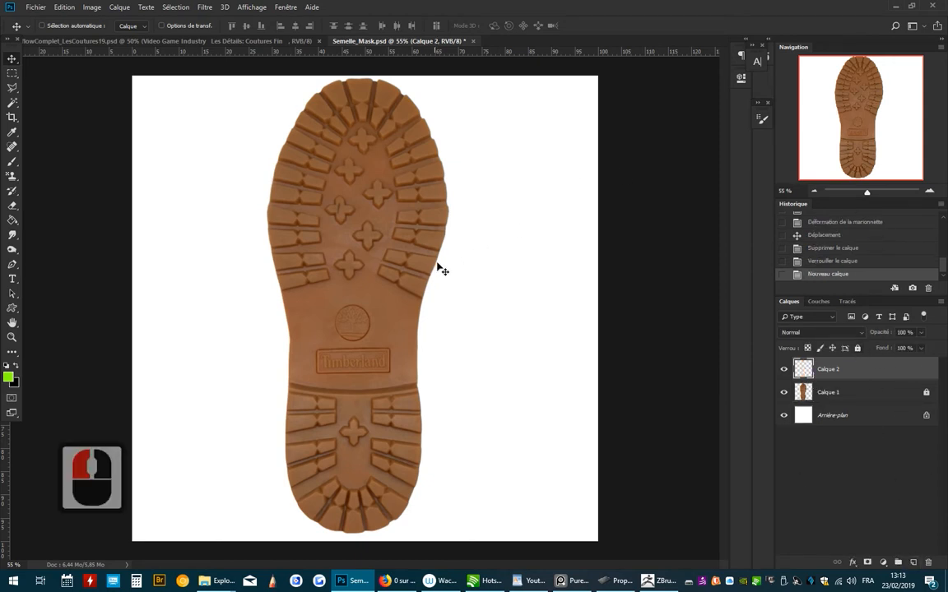
Select the Brush tool for painting over the toe lugs on the empty layer Calque 2.
key(ctrl+w)
key(ctrl+less)
key(ctrl+less)
drag(425, 158, 433, 440)
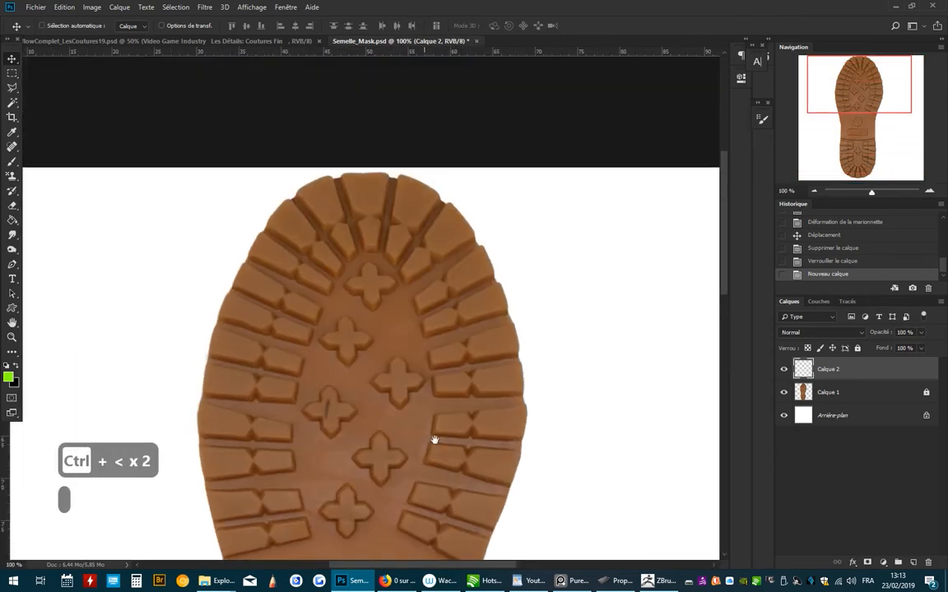
key(ctrl+less)
key(ctrl+w)
key(ctrl+less)
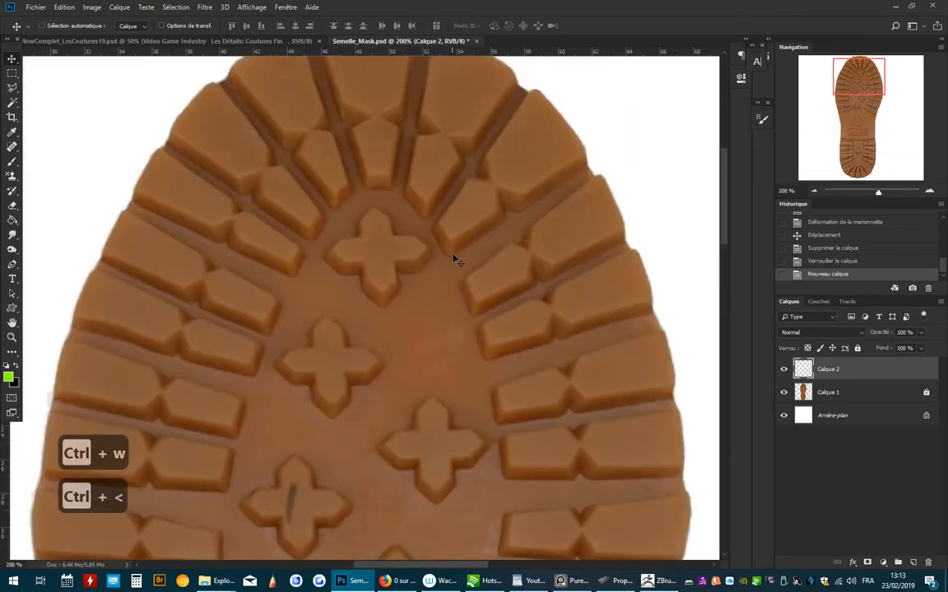
scroll(412, 188, up, 2)
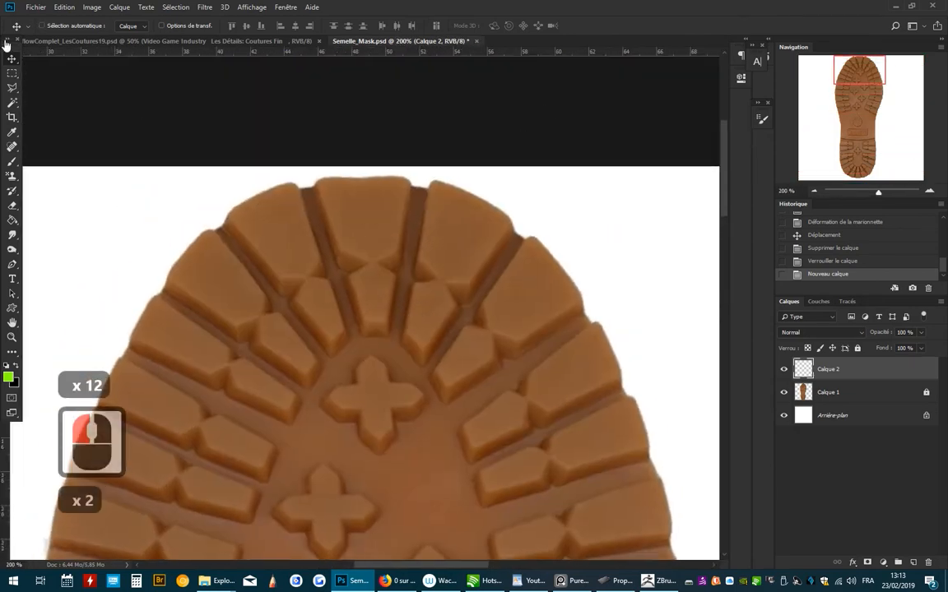
click(12, 87)
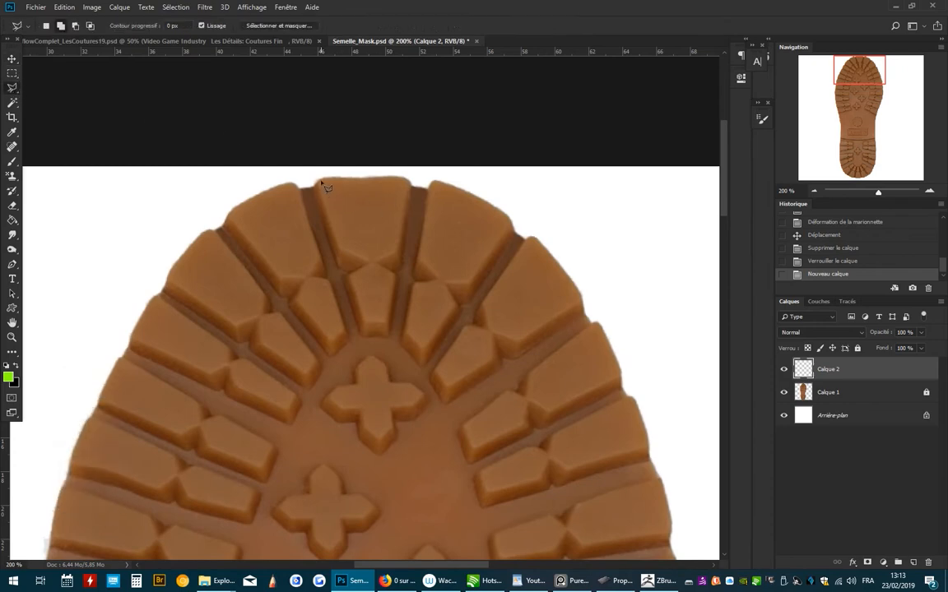
double_click(11, 89)
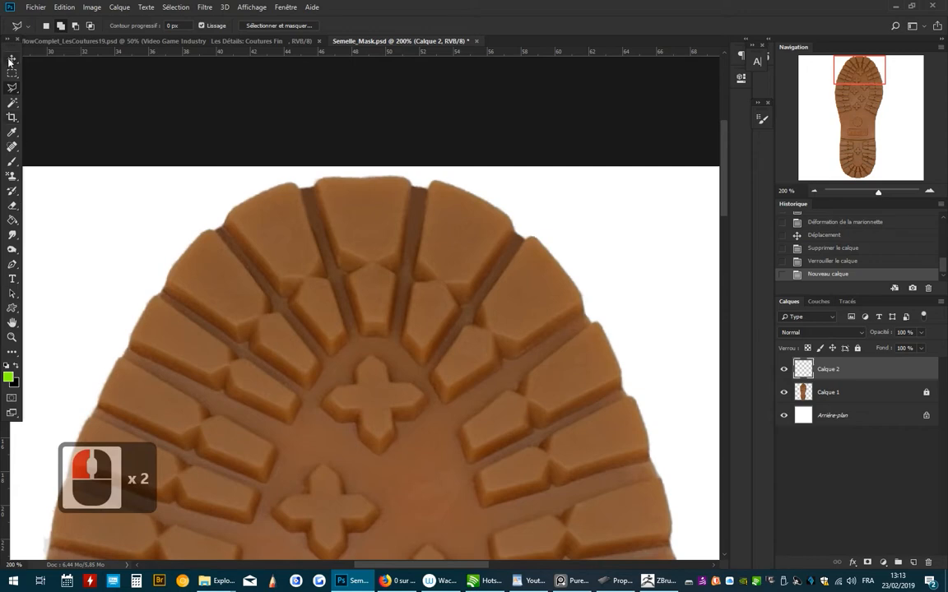
click(11, 59)
click(12, 161)
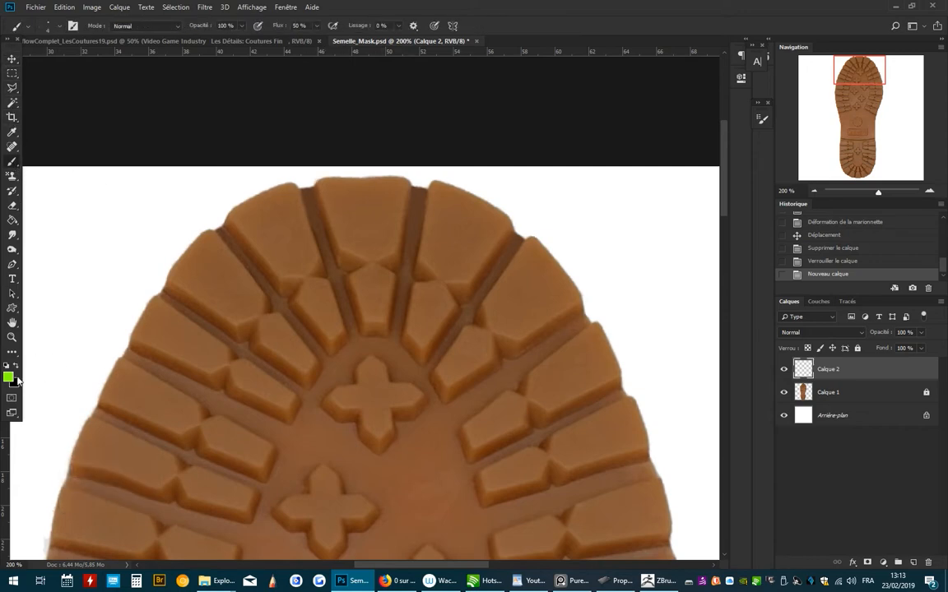
Reset the painting colours to default black and white and make white the foreground colour.
key(x)
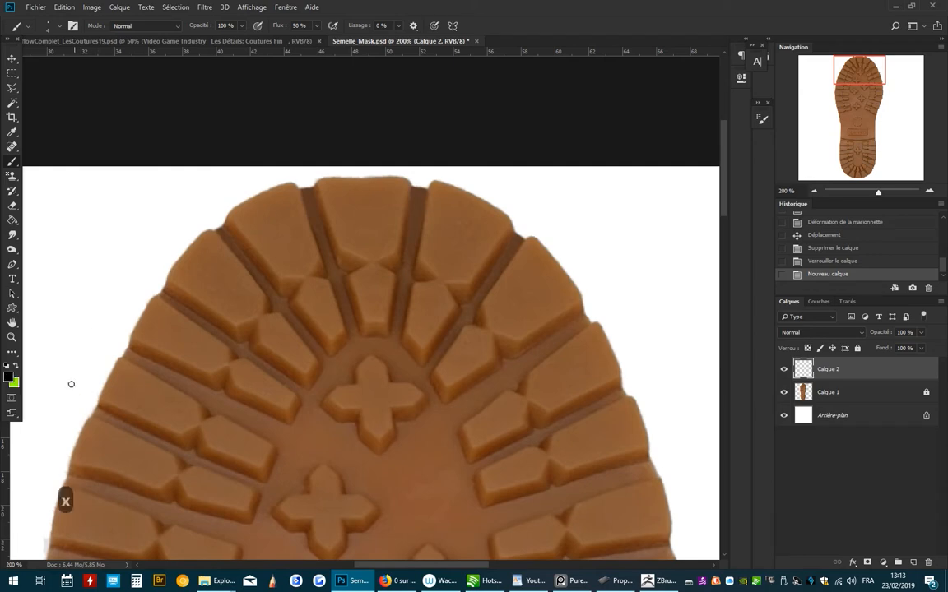
key(ctrl+d)
key(d)
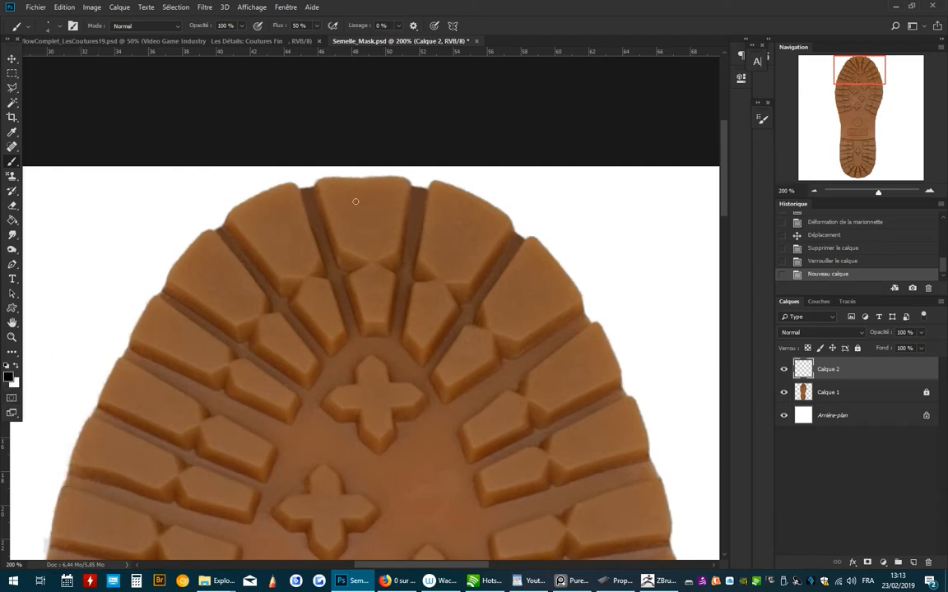
click(16, 367)
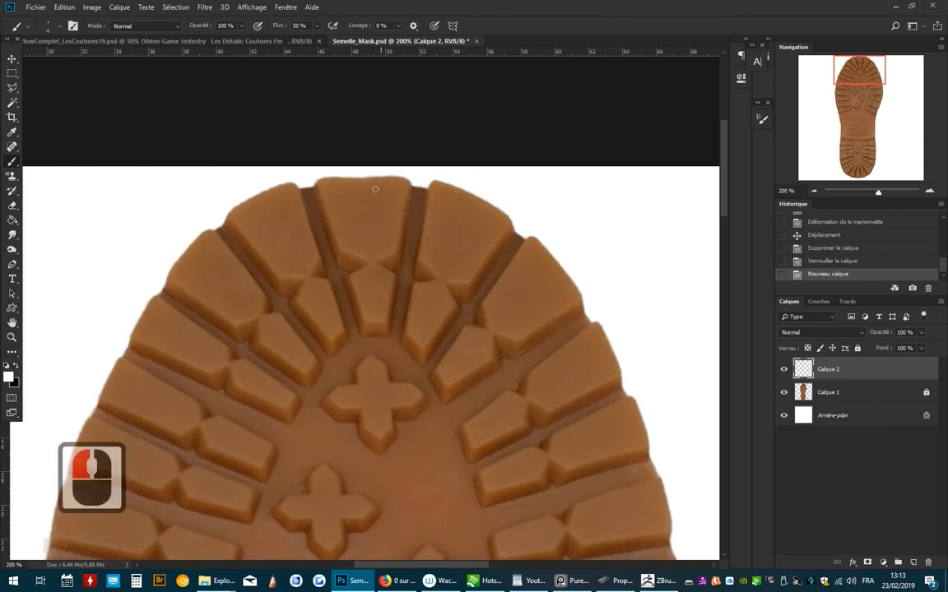
Paint straight white lines along the left edge of the central toe lug and its crossing diagonals at the inner end.
click(322, 181)
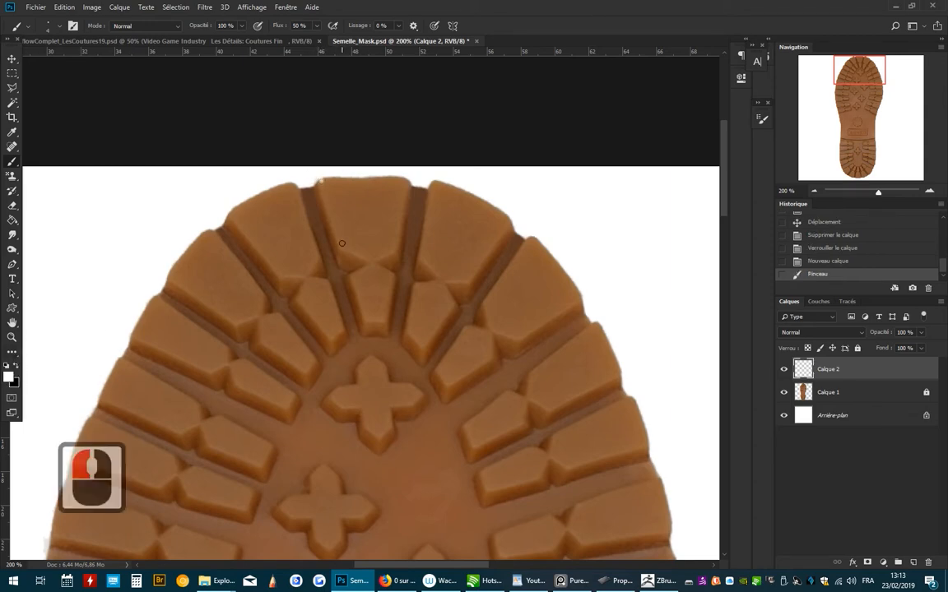
shift+click(337, 242)
key(ctrl+z)
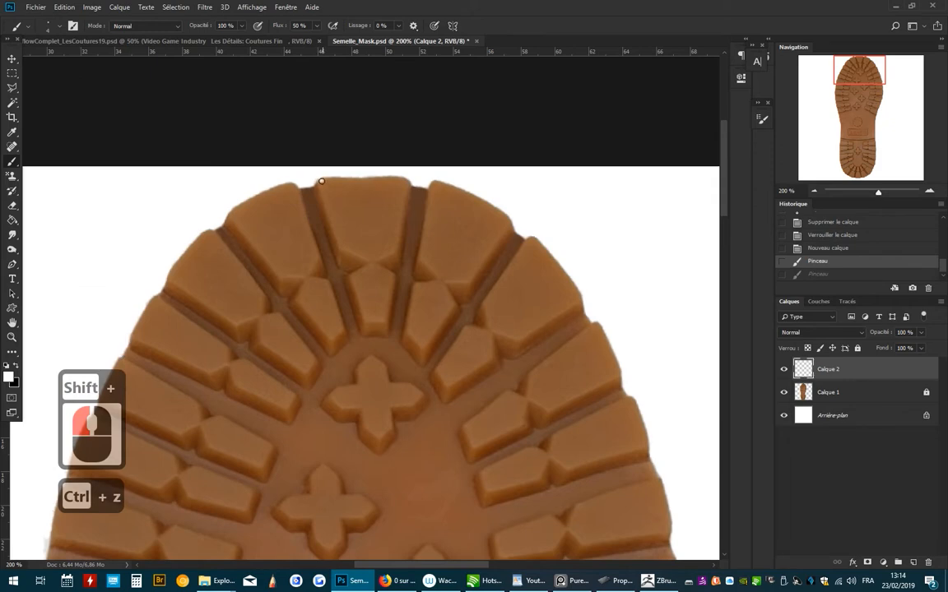
click(340, 255)
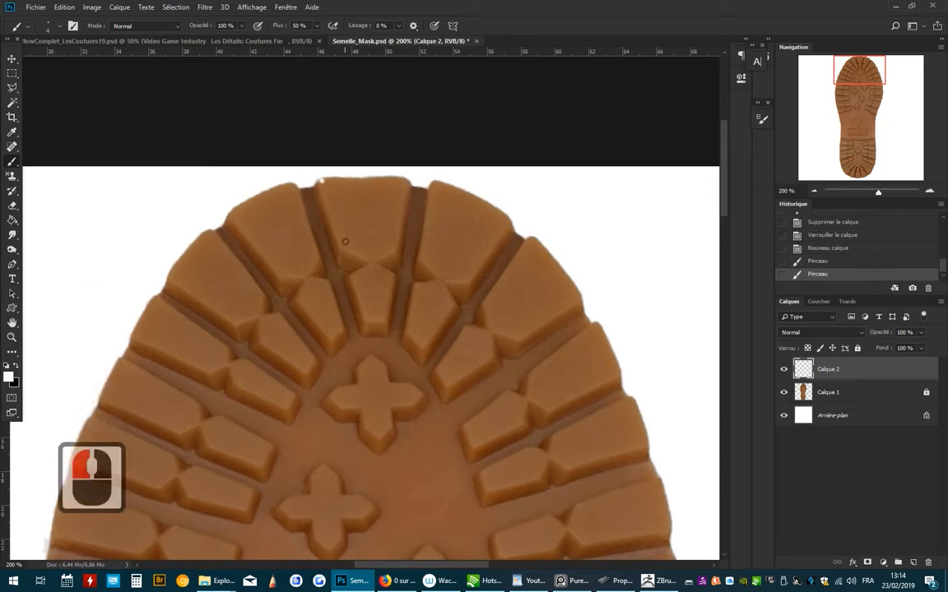
shift+click(341, 248)
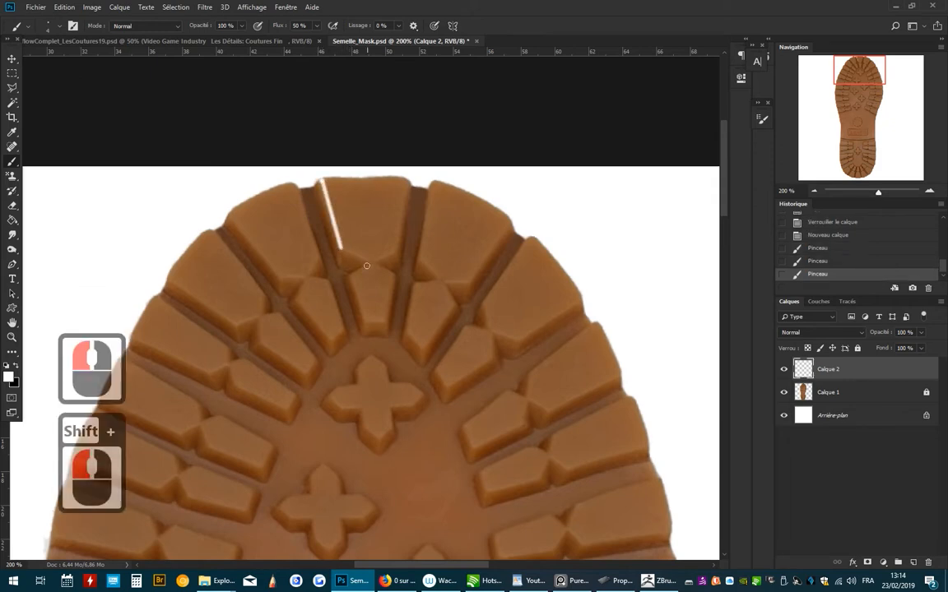
shift+click(393, 273)
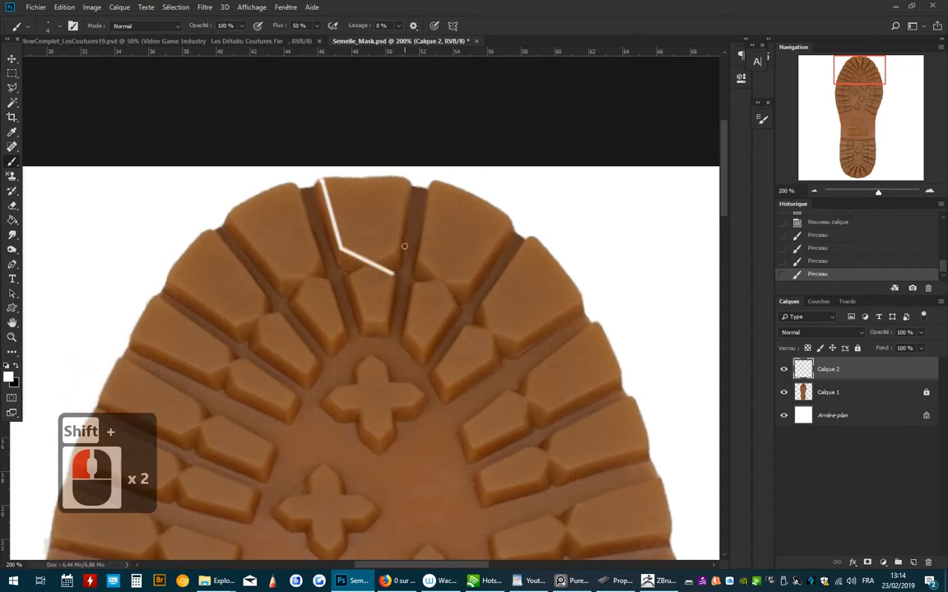
click(397, 249)
shift+click(350, 276)
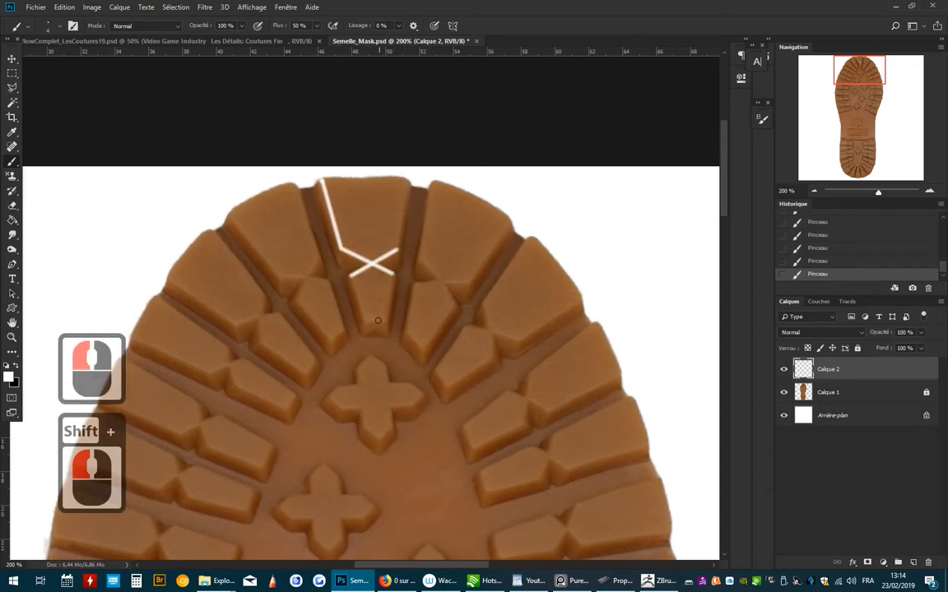
Complete the white outline of the small pentagonal lug just below the central toe lug.
shift+click(364, 314)
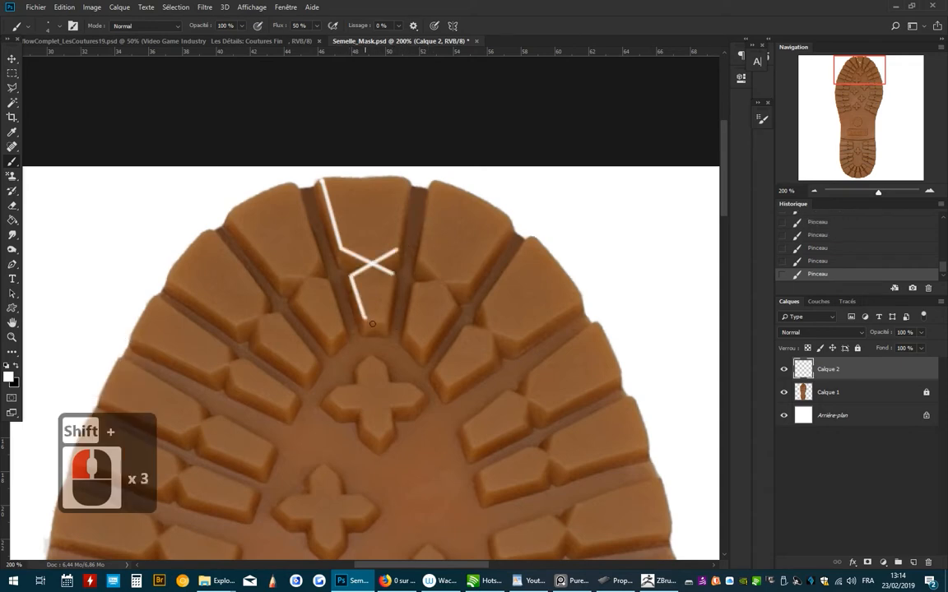
shift+click(386, 320)
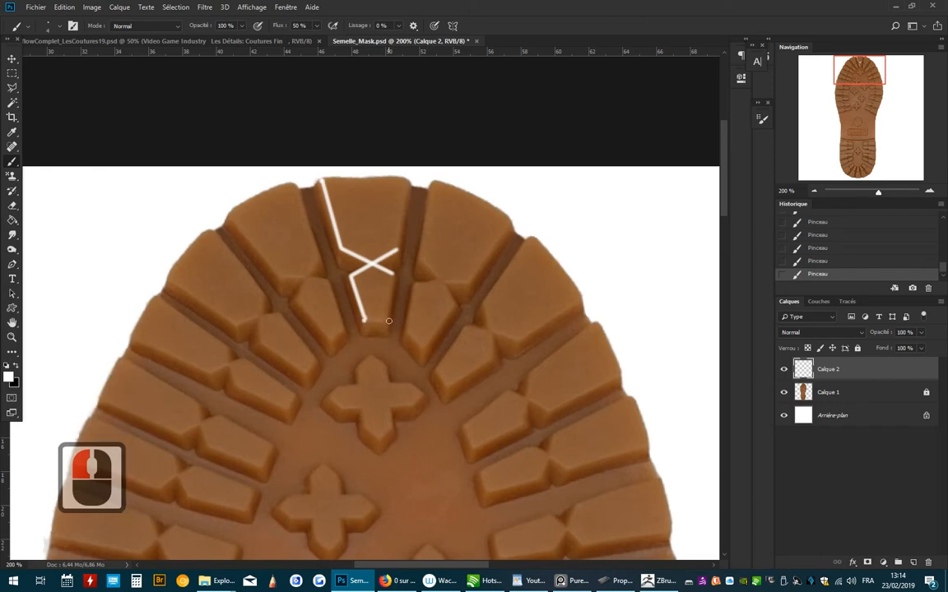
shift+click(394, 276)
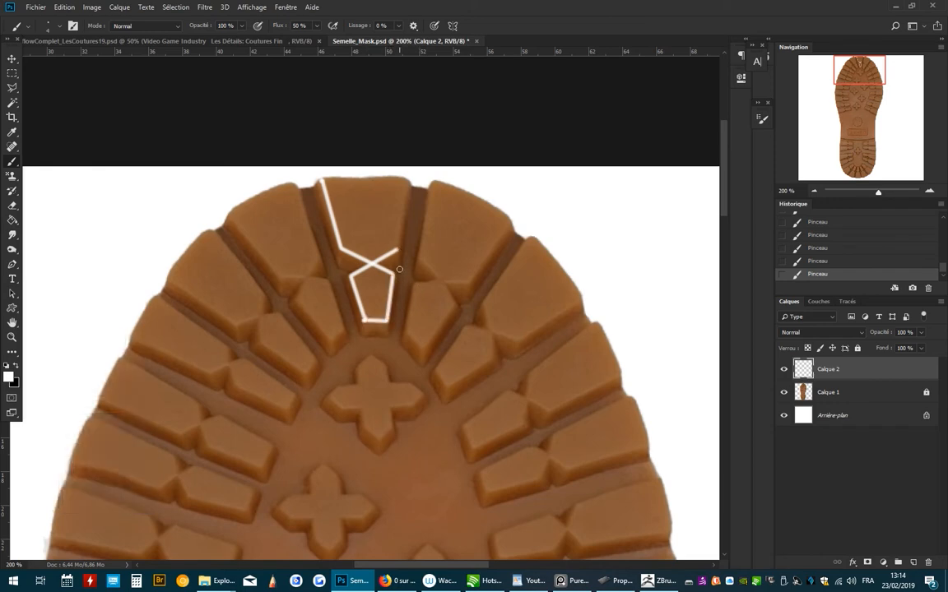
Outline the right and top edges of the central toe lug in white and start filling it along its left edge.
click(411, 181)
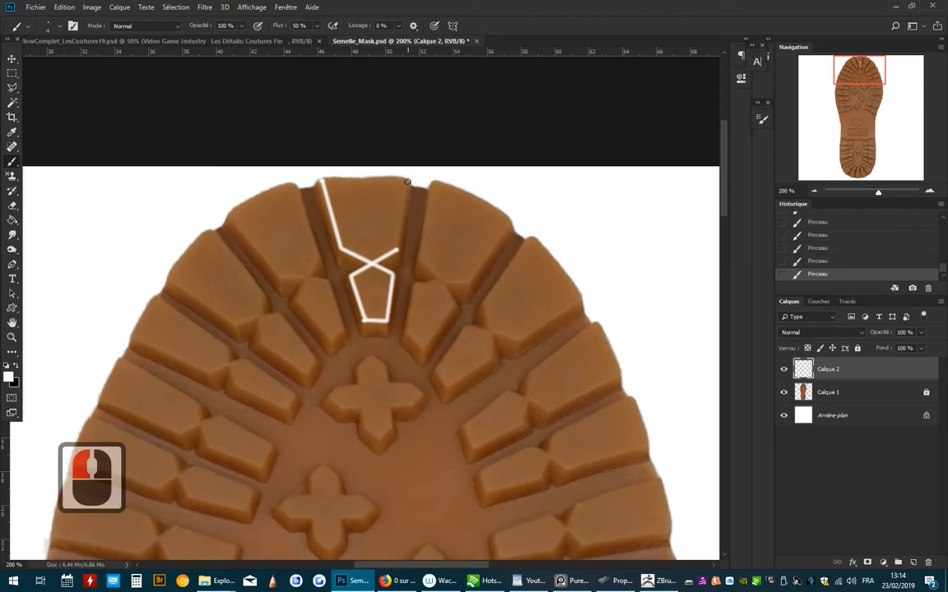
shift+click(408, 179)
shift+click(372, 179)
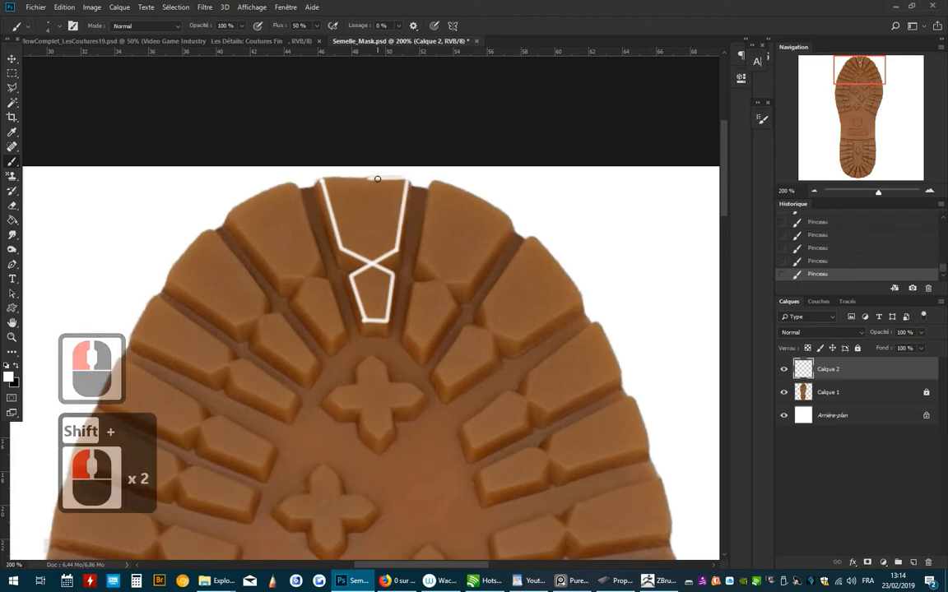
shift+click(326, 179)
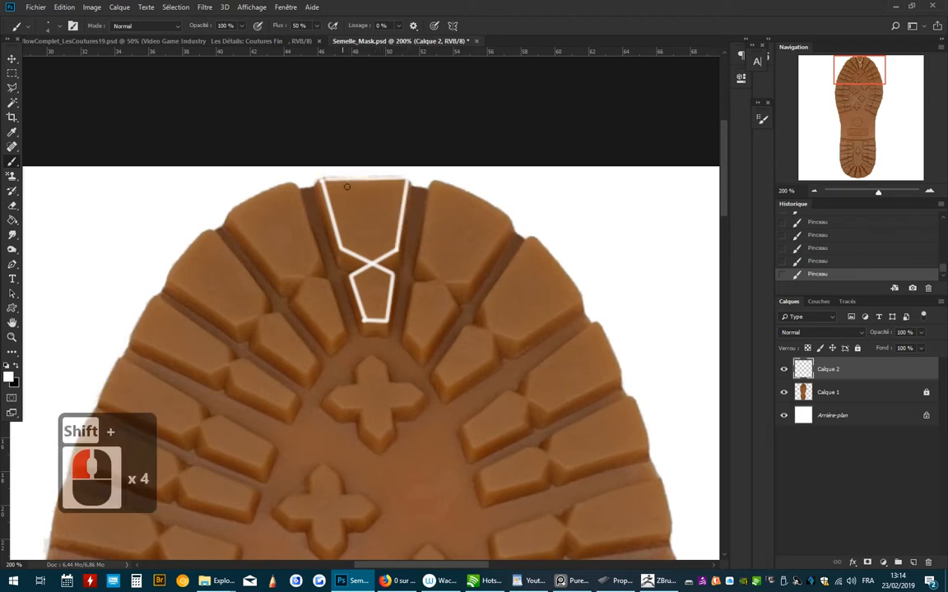
click(330, 182)
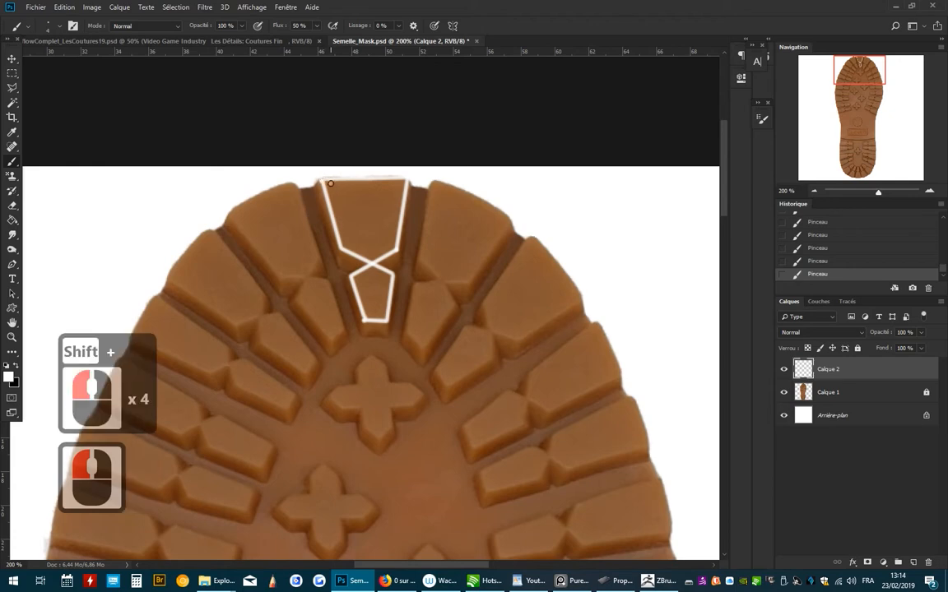
drag(326, 181, 344, 246)
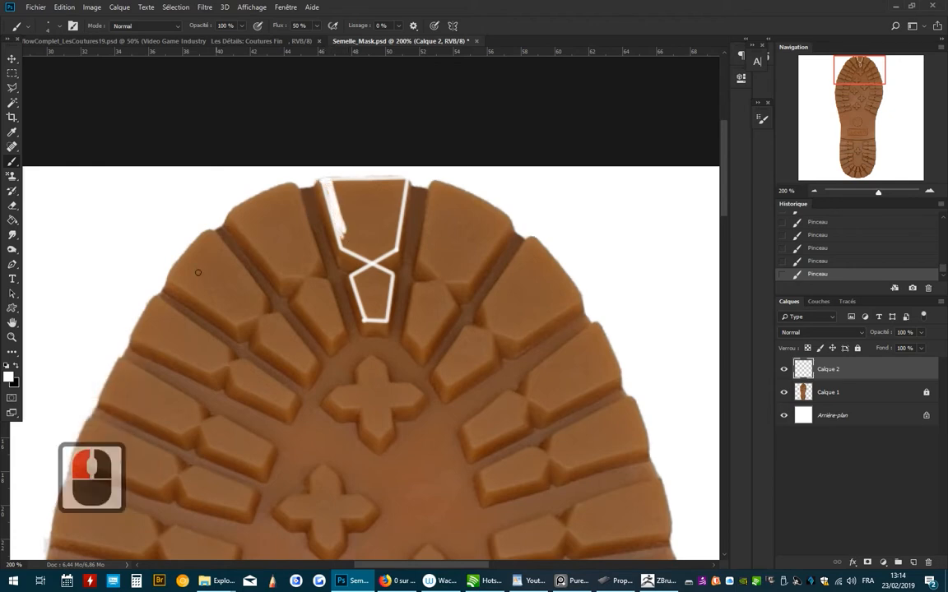
Make black the foreground colour and replace the white-painted layer with a new empty layer.
click(16, 365)
drag(831, 368, 926, 564)
key(ctrl+shift+alt+n)
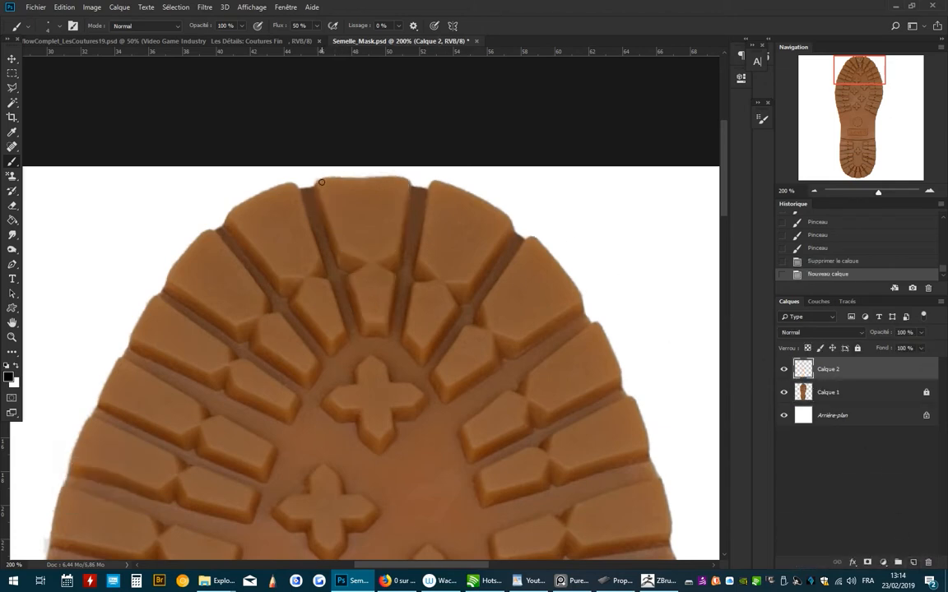
Outline the central toe lug with straight black brush lines, including the crossing diagonals at its inner end.
drag(322, 180, 337, 249)
shift+click(367, 260)
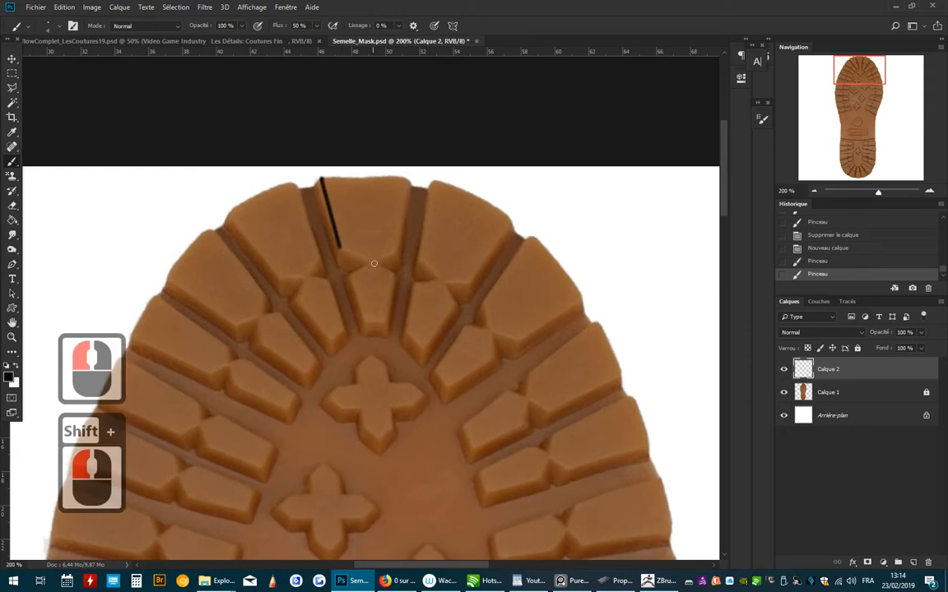
shift+click(368, 259)
shift+click(393, 276)
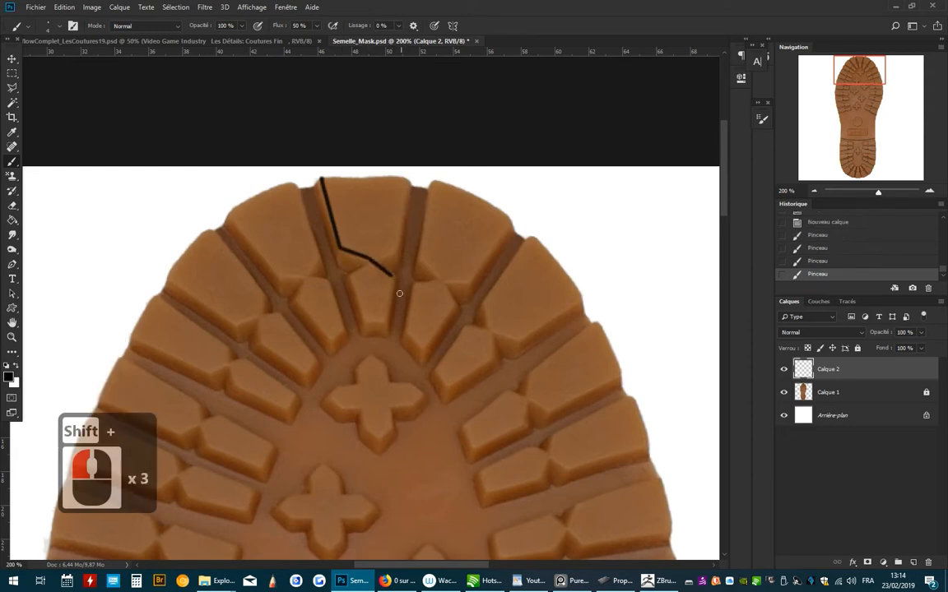
drag(352, 276, 395, 251)
shift+click(407, 182)
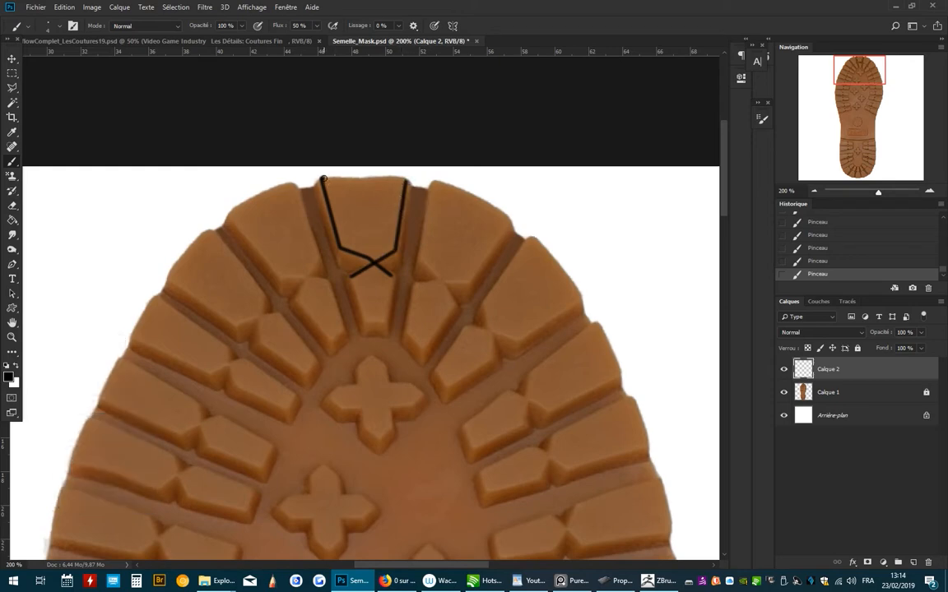
mouse_move(351, 176)
mouse_down()
mouse_move(384, 177)
mouse_move(384, 256)
mouse_up()
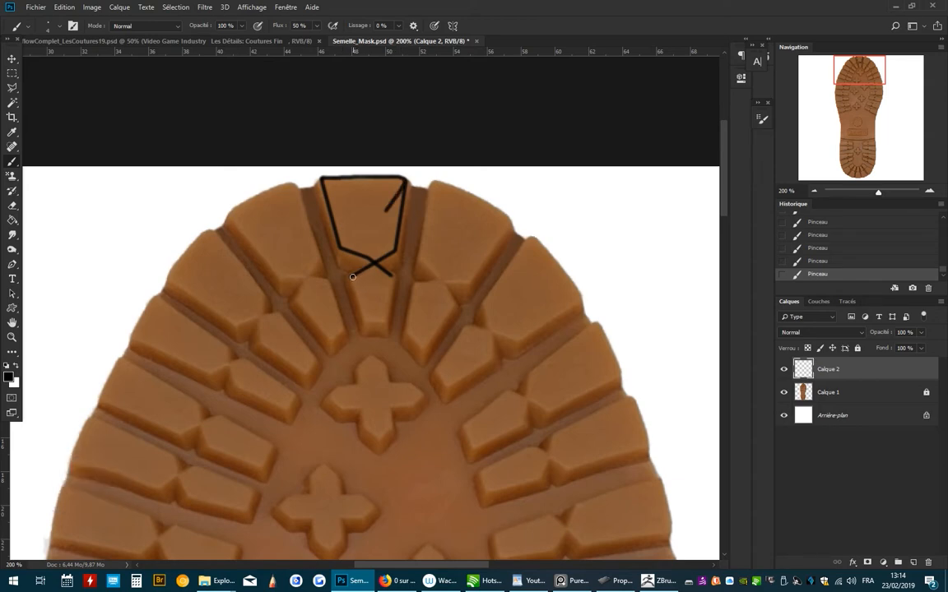
Outline the small pentagonal lug below the central toe lug with straight black lines.
shift+click(362, 321)
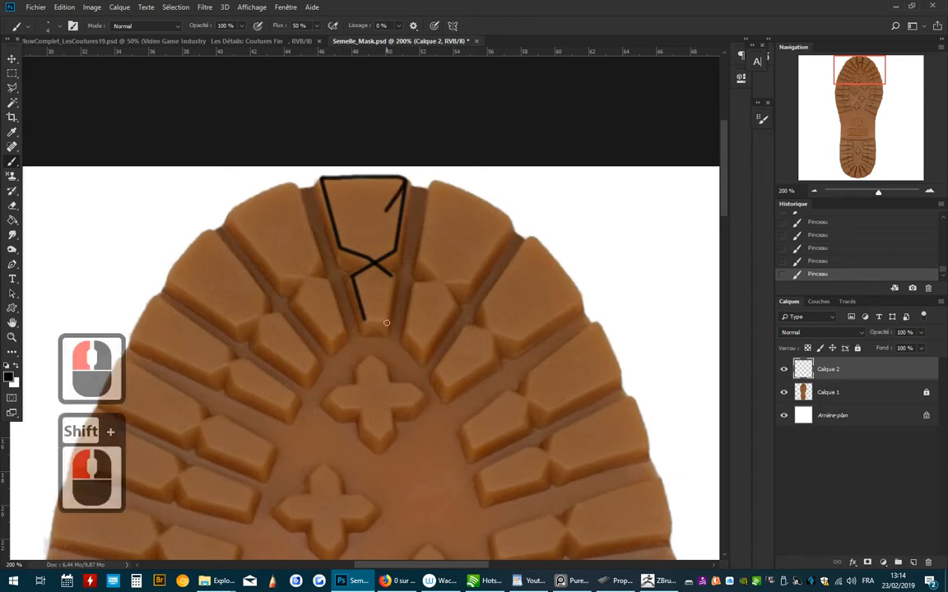
shift+click(387, 321)
shift+click(393, 276)
shift+click(388, 271)
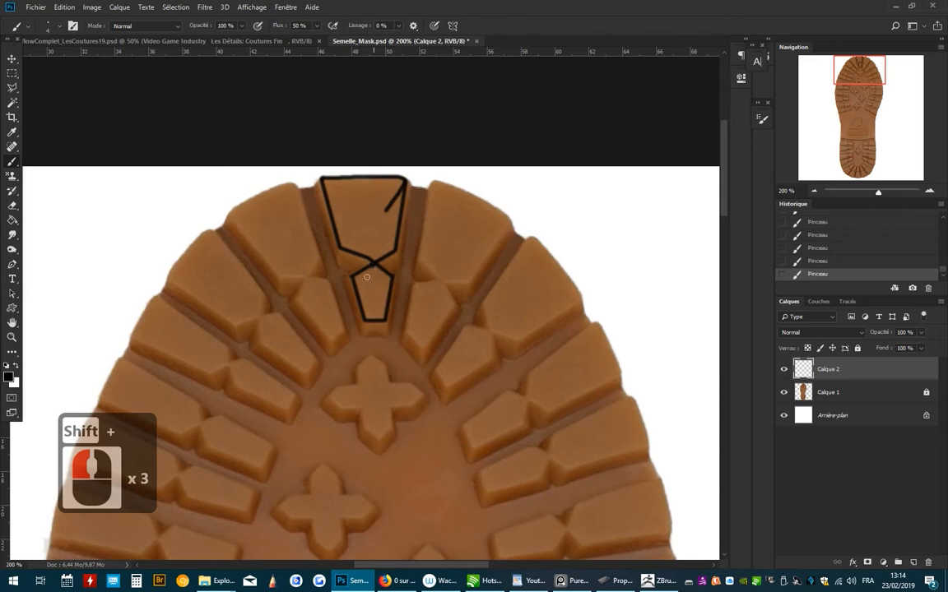
Fill the upper part of the small pentagonal lug with black brush strokes, undoing one stroke along the way.
shift+click(359, 281)
mouse_move(358, 280)
mouse_down()
mouse_move(364, 318)
mouse_move(371, 281)
mouse_move(389, 285)
mouse_move(362, 279)
mouse_up()
key(ctrl+z)
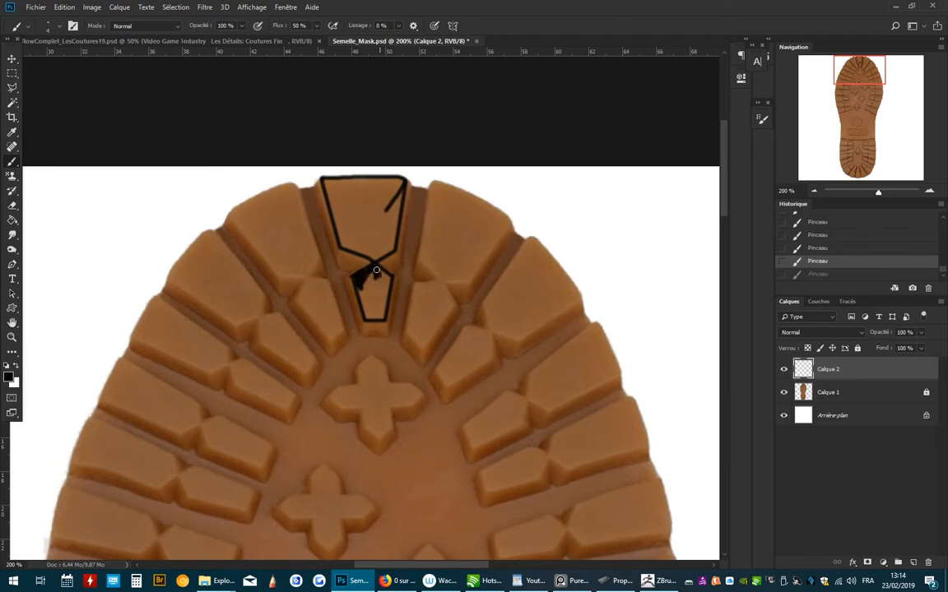
mouse_move(387, 276)
mouse_down()
mouse_move(381, 314)
mouse_move(361, 280)
mouse_up()
Close the gaps in the black fill across the upper part of the small pentagonal lug.
key(ctrl+w)
key(ctrl+w)
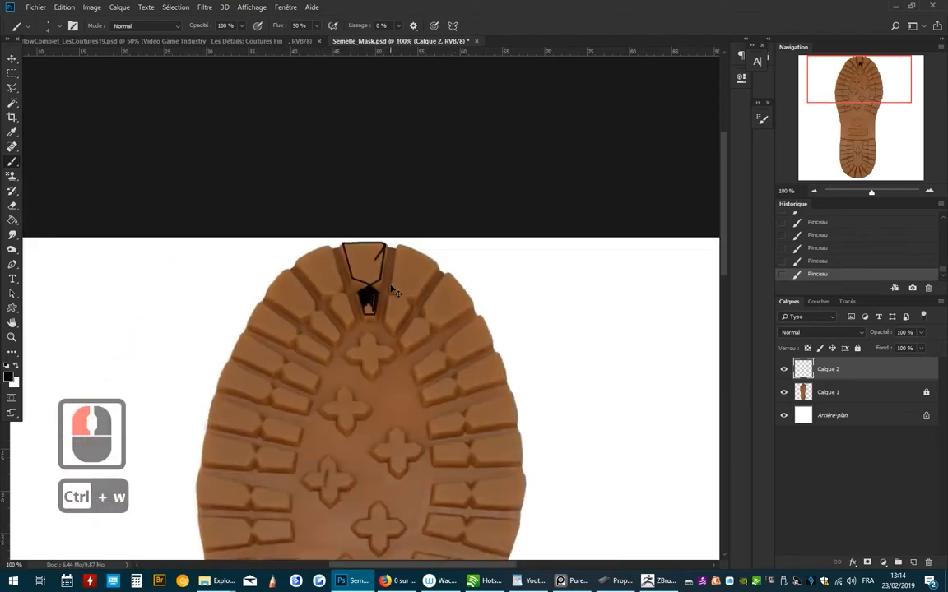
key(ctrl+less)
key(ctrl+less)
key(ctrl+less)
key(ctrl+less)
key(ctrl+less)
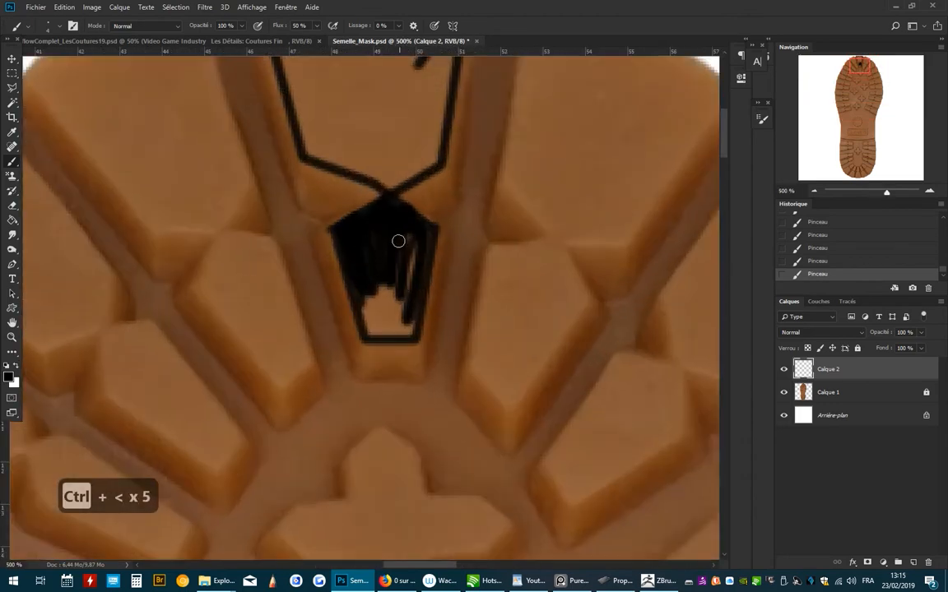
mouse_move(398, 241)
mouse_down()
mouse_move(400, 296)
mouse_move(415, 280)
mouse_move(422, 236)
mouse_move(407, 292)
mouse_up()
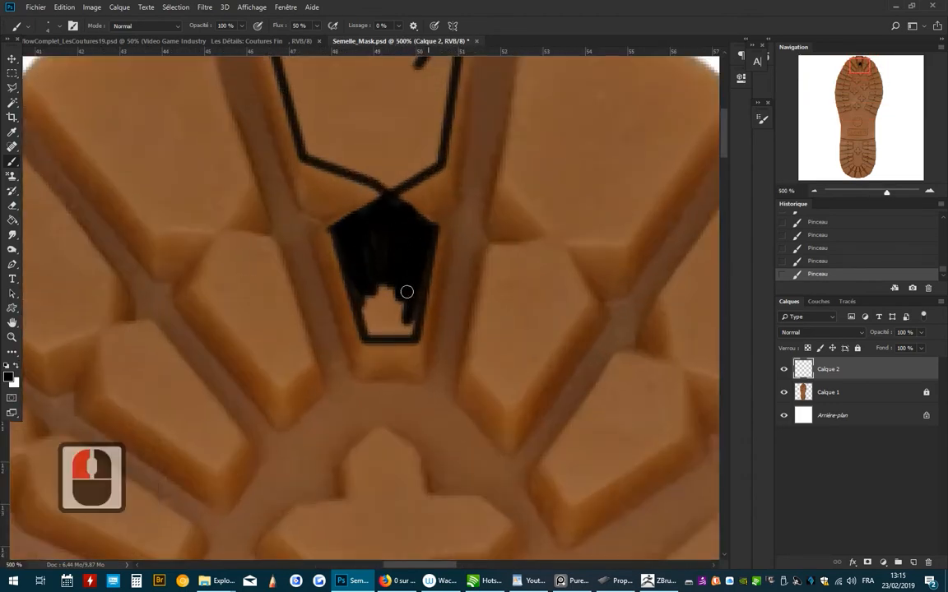
right_click(395, 246)
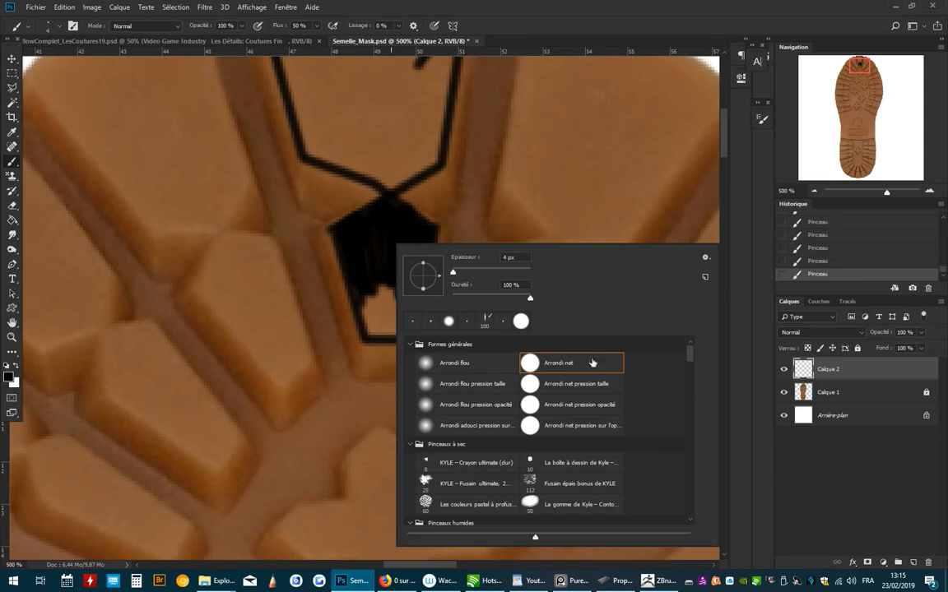
click(370, 235)
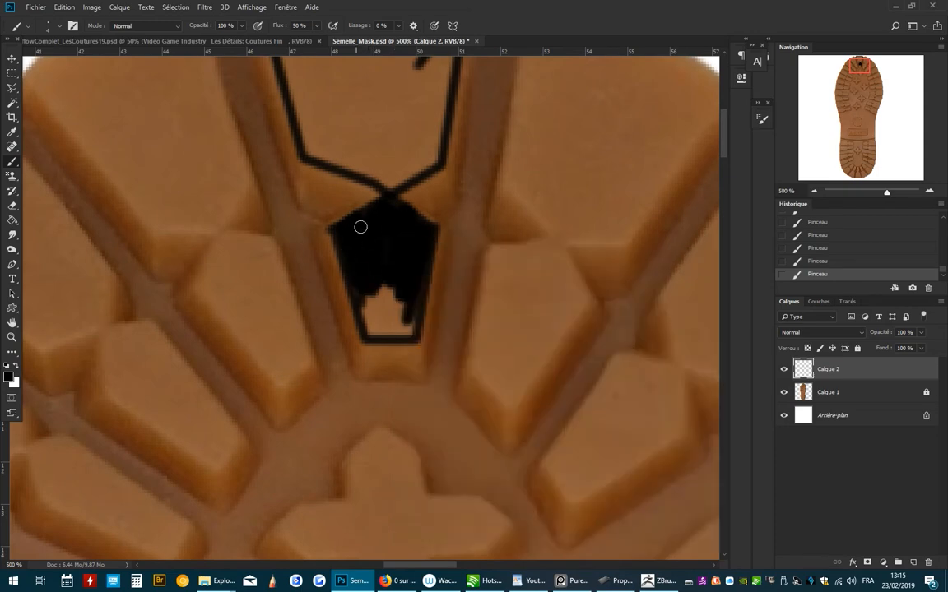
click(406, 214)
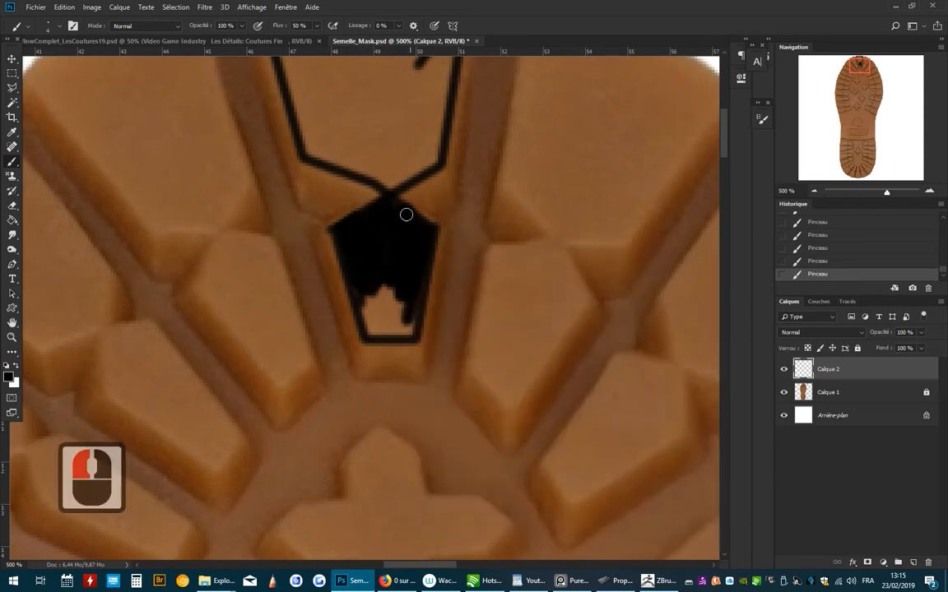
Redraw the crossing diagonals between the central toe lug and the pentagonal lug, and fill the rest of the pentagonal lug in black.
click(308, 162)
shift+click(436, 226)
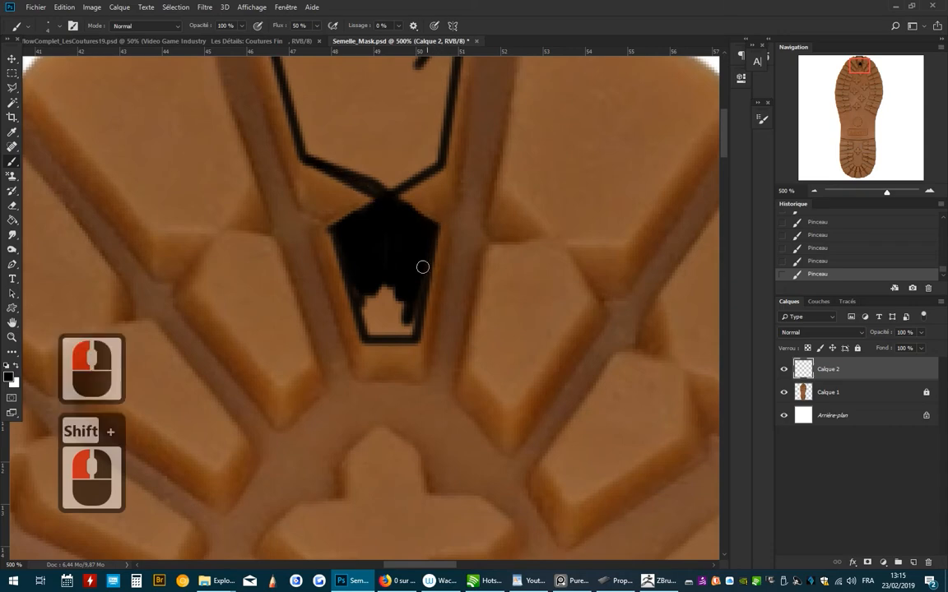
click(439, 163)
click(440, 166)
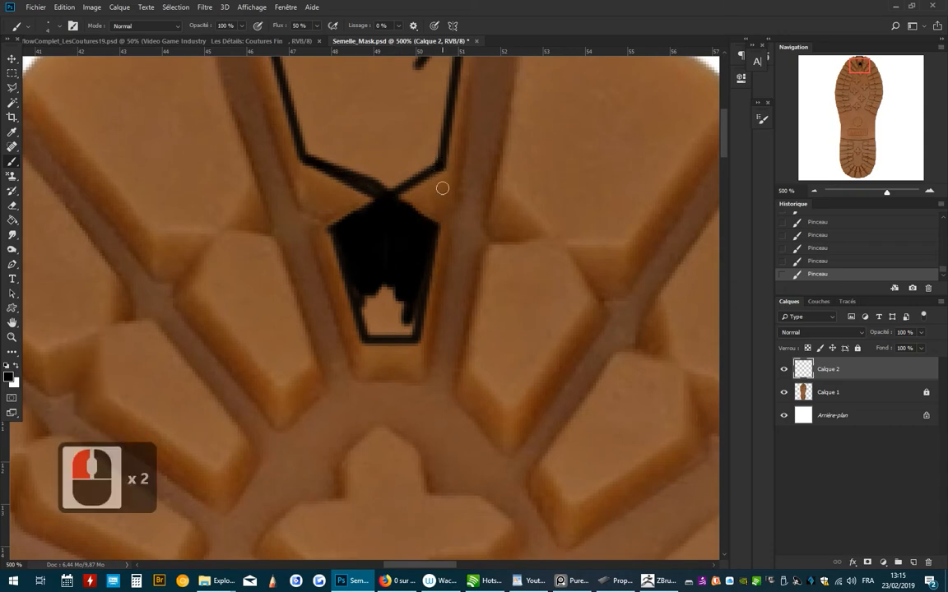
shift+click(336, 230)
click(336, 231)
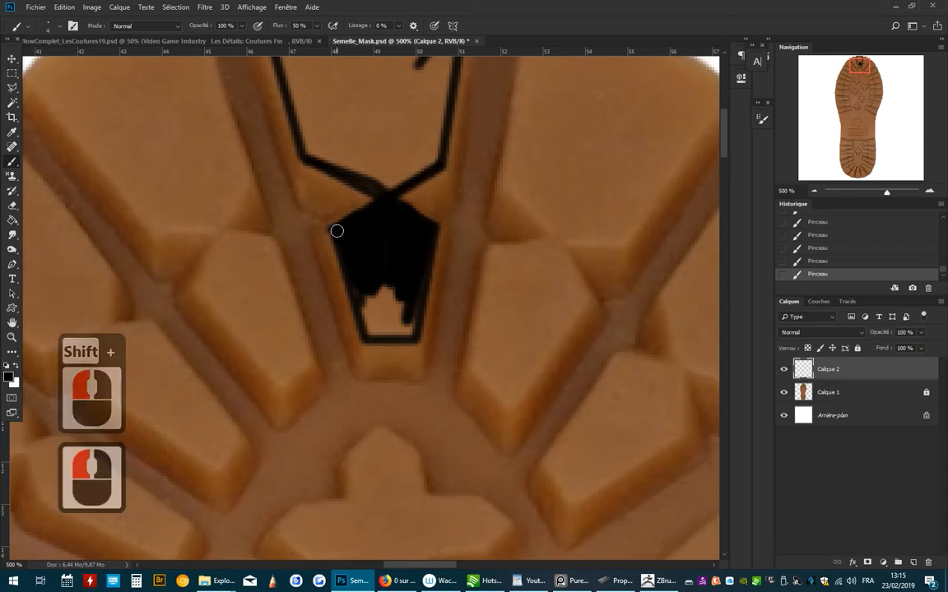
mouse_move(337, 232)
mouse_down()
mouse_move(374, 332)
mouse_move(368, 301)
mouse_move(368, 322)
mouse_move(393, 316)
mouse_move(406, 328)
mouse_move(374, 326)
mouse_move(406, 333)
mouse_up()
mouse_move(406, 333)
mouse_down()
mouse_move(418, 273)
mouse_move(392, 313)
mouse_move(380, 286)
mouse_move(379, 319)
mouse_move(406, 293)
mouse_move(391, 319)
mouse_move(372, 320)
mouse_move(369, 335)
mouse_move(409, 330)
mouse_move(409, 316)
mouse_move(415, 322)
mouse_move(380, 309)
mouse_up()
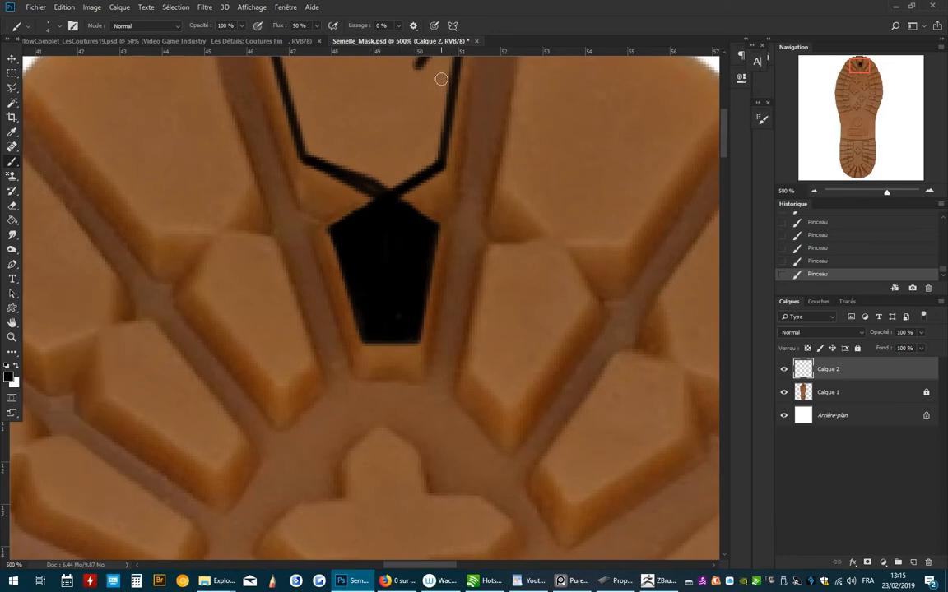
Add a vertical paint symmetry line for the brush and extend it above the canvas's upper edge.
click(453, 26)
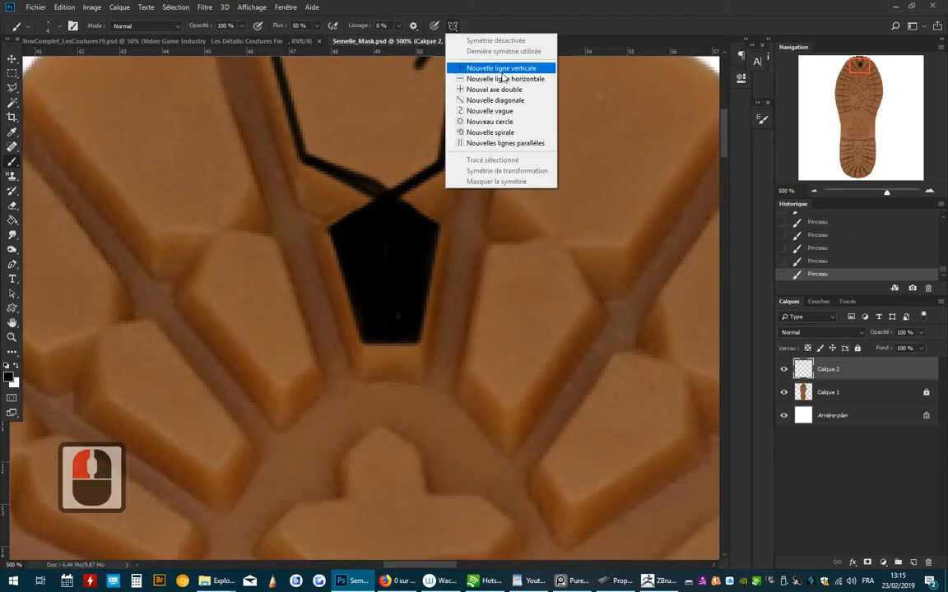
click(512, 68)
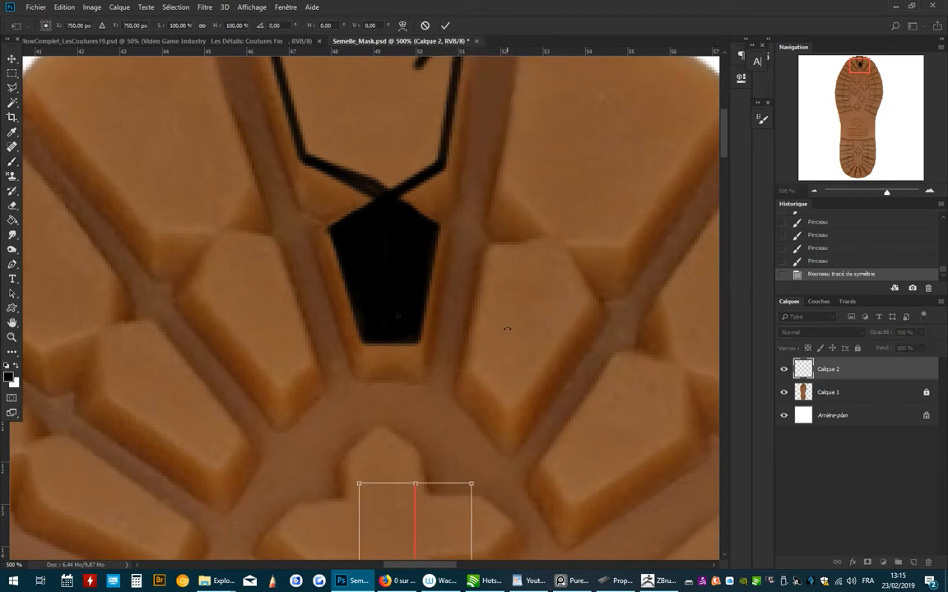
click(417, 316)
key(ctrl+plus)
key(ctrl+minus)
key(ctrl+minus)
key(ctrl+minus)
key(ctrl+minus)
key(ctrl+minus)
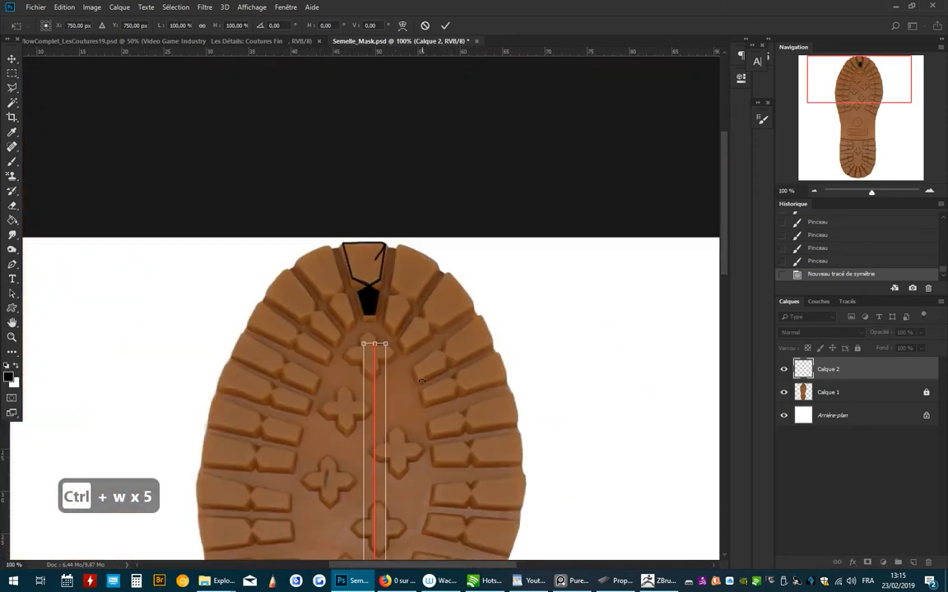
drag(374, 344, 374, 220)
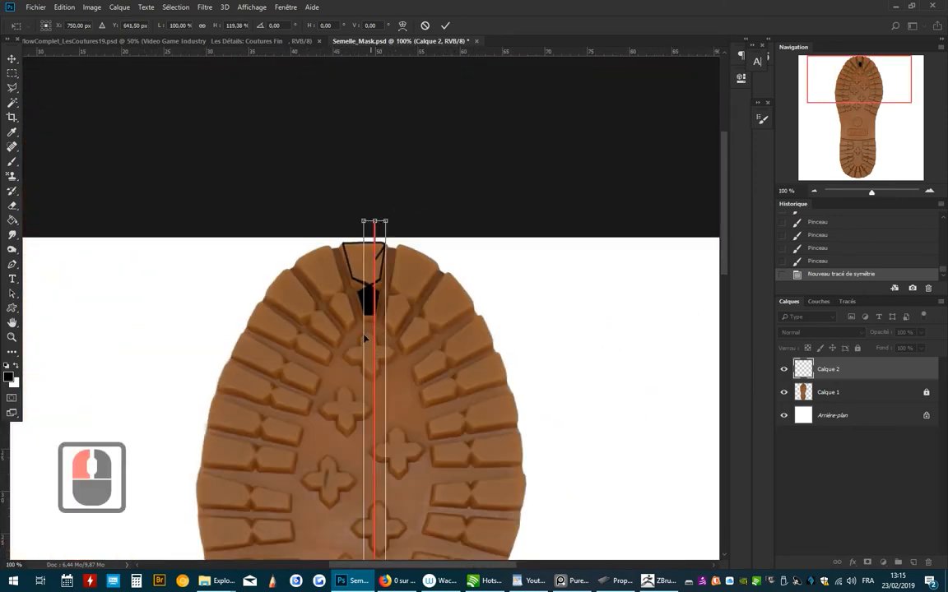
Widen the symmetry frame on both sides well beyond the sole's toe.
drag(366, 324, 358, 319)
drag(380, 220, 553, 224)
drag(470, 280, 385, 272)
drag(466, 212, 604, 205)
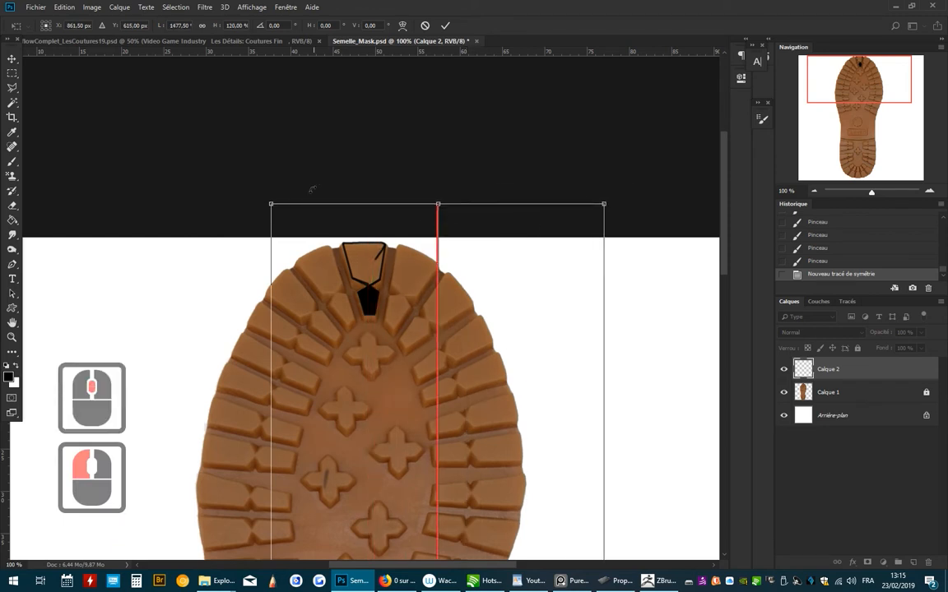
drag(269, 204, 123, 195)
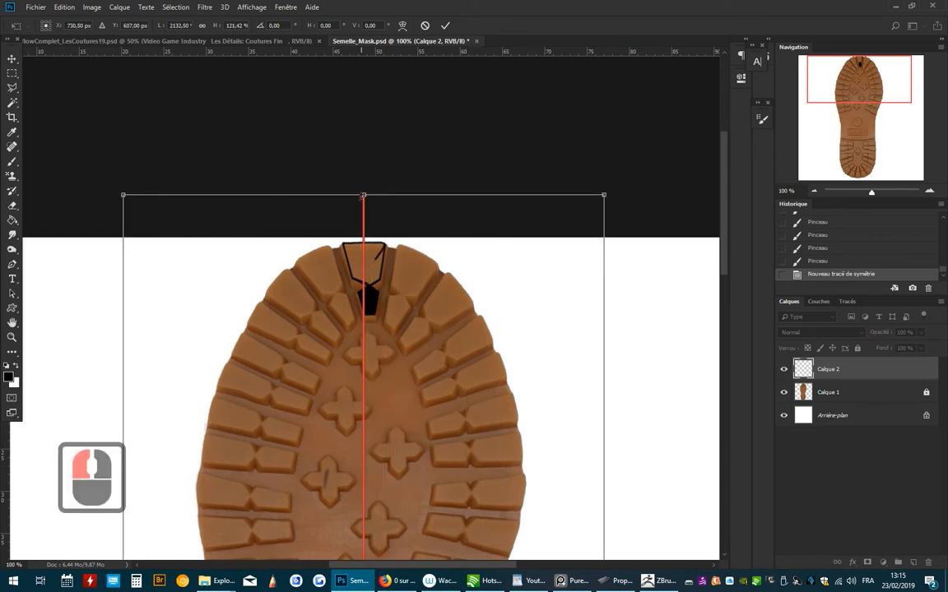
Centre the vertical symmetry axis on the toe lugs at X 741.50 px, apply the transformation and return to the Brush tool.
drag(397, 244, 413, 238)
key(ctrl+w)
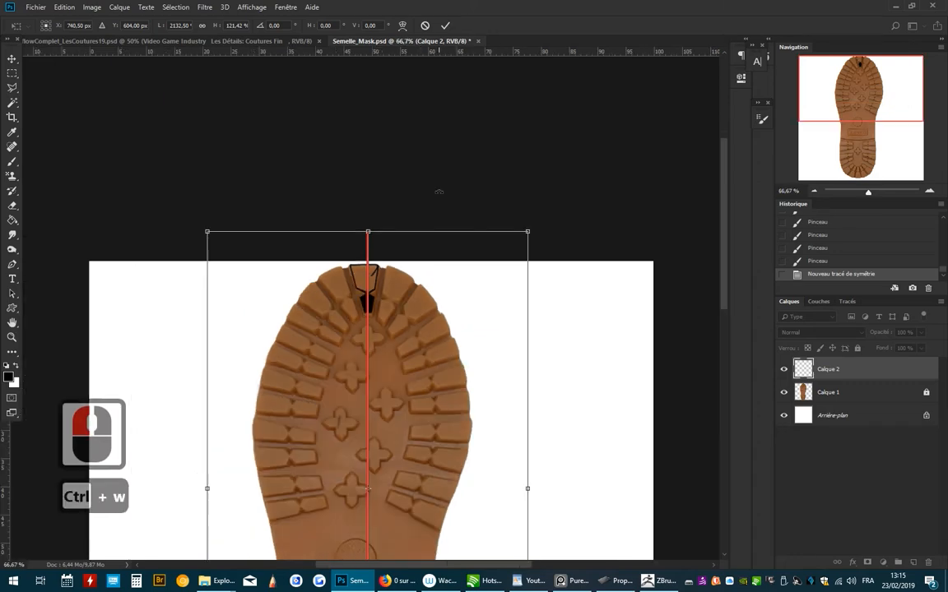
key(ctrl+less)
key(ctrl+less)
key(ctrl+less)
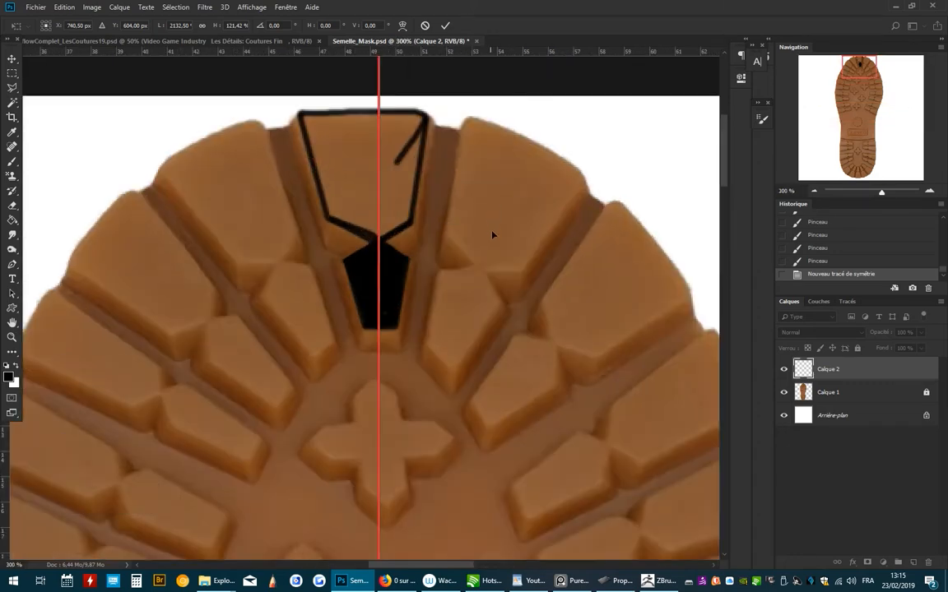
drag(491, 233, 495, 234)
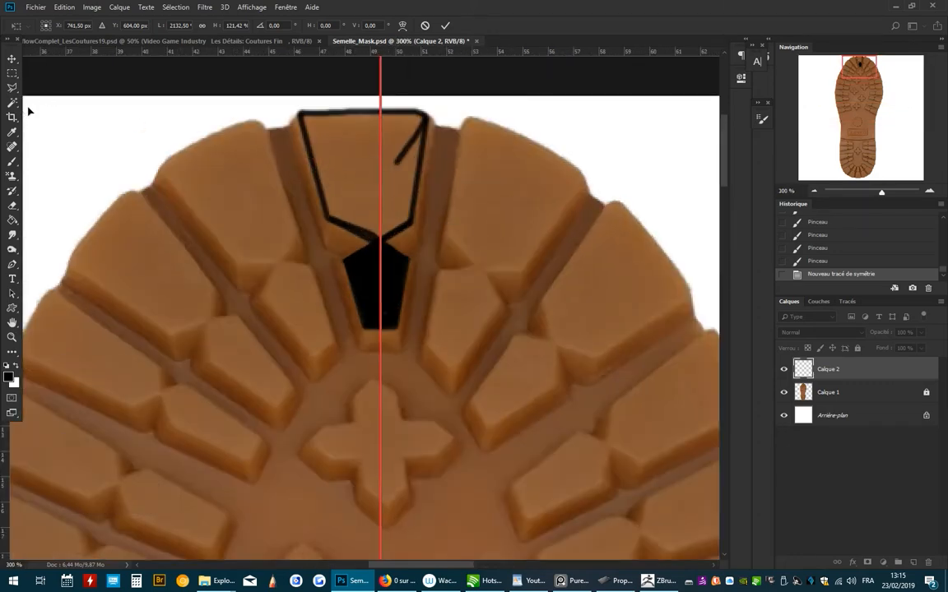
click(10, 164)
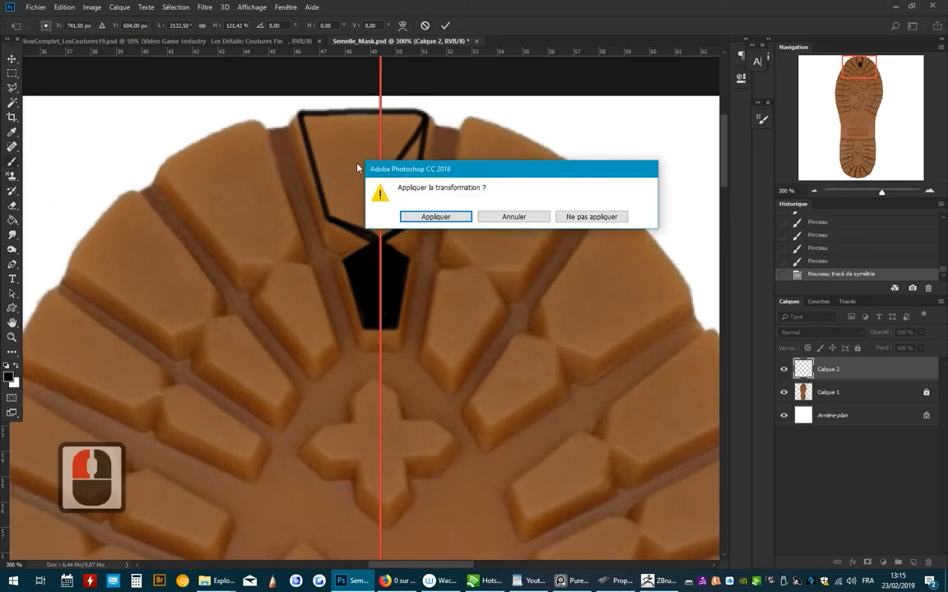
click(429, 214)
Retrace the central toe lug with mirrored straight black lines and fill it completely in black.
mouse_move(348, 176)
mouse_down()
mouse_move(343, 140)
mouse_move(334, 146)
mouse_move(310, 121)
mouse_move(336, 188)
mouse_move(360, 141)
mouse_move(375, 210)
mouse_move(394, 171)
mouse_move(360, 194)
mouse_move(336, 186)
mouse_move(328, 201)
mouse_move(339, 215)
mouse_move(326, 186)
mouse_move(342, 211)
mouse_move(358, 195)
mouse_move(359, 208)
mouse_move(380, 218)
mouse_move(396, 209)
mouse_move(377, 233)
mouse_move(387, 229)
mouse_move(338, 210)
mouse_move(343, 216)
mouse_move(401, 209)
mouse_move(385, 237)
mouse_up()
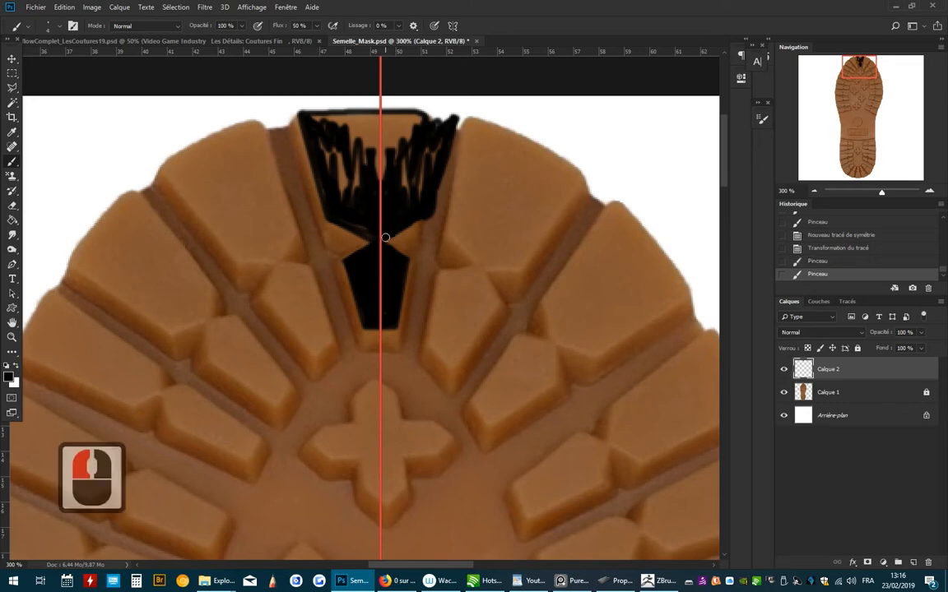
shift+click(345, 260)
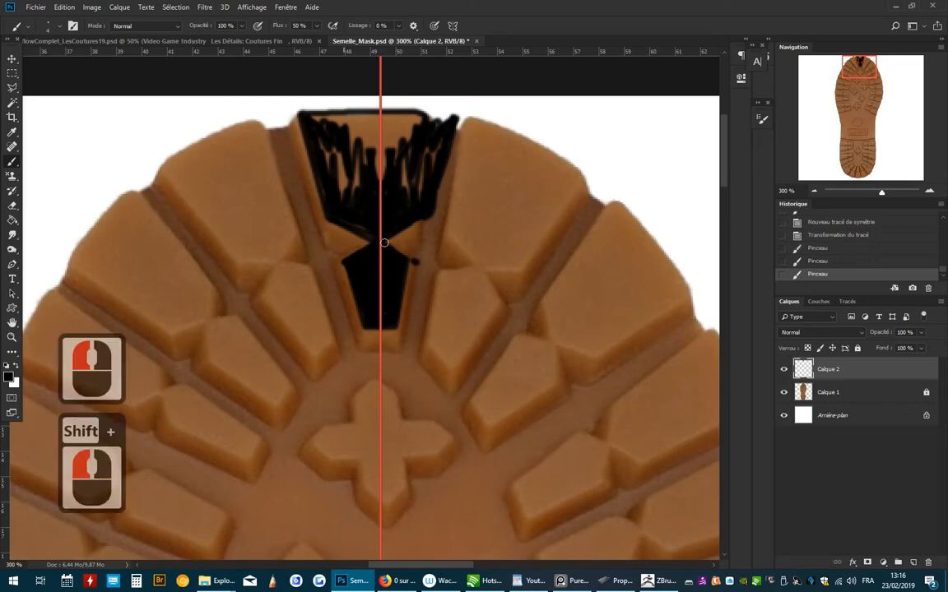
shift+click(419, 215)
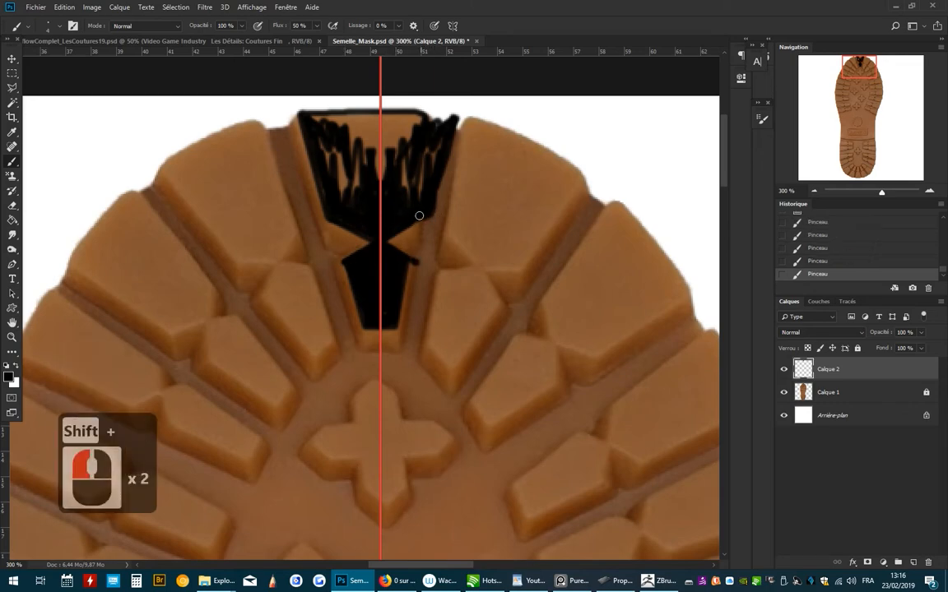
click(372, 239)
shift+click(331, 219)
shift+click(301, 112)
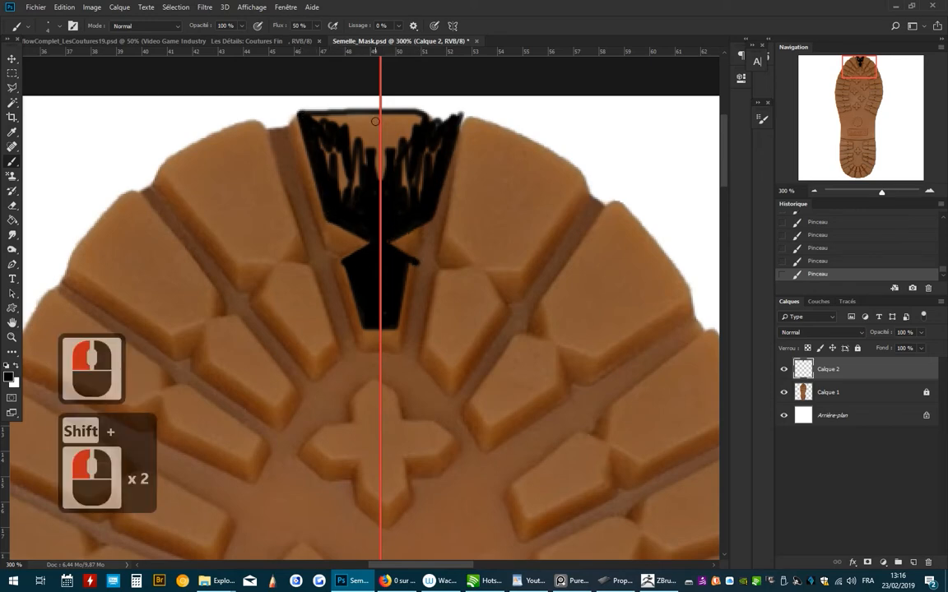
shift+click(380, 112)
click(373, 122)
mouse_move(374, 122)
mouse_down()
mouse_move(371, 155)
mouse_move(371, 119)
mouse_move(346, 142)
mouse_move(359, 114)
mouse_move(334, 126)
mouse_move(331, 116)
mouse_move(316, 144)
mouse_move(335, 173)
mouse_move(334, 152)
mouse_move(350, 187)
mouse_move(363, 121)
mouse_move(365, 188)
mouse_move(372, 130)
mouse_move(350, 146)
mouse_move(344, 169)
mouse_move(337, 113)
mouse_move(332, 180)
mouse_move(349, 161)
mouse_move(371, 193)
mouse_move(385, 164)
mouse_move(399, 271)
mouse_move(397, 115)
mouse_move(345, 264)
mouse_up()
Retrace the pentagonal lug's lower outline with mirrored lines and fill its edge gaps, undoing a stray line up to the central lug.
shift+click(365, 326)
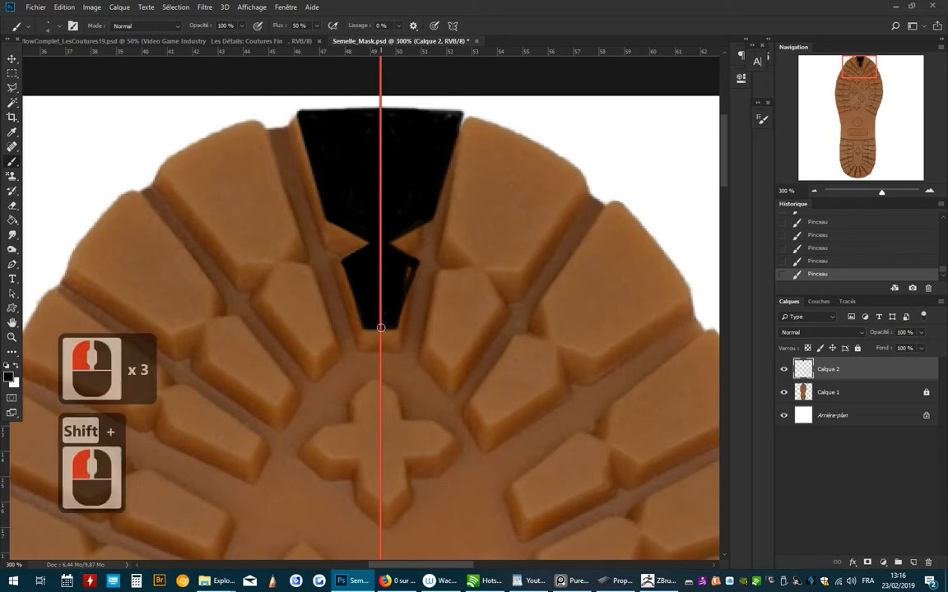
shift+click(382, 327)
drag(410, 265, 406, 272)
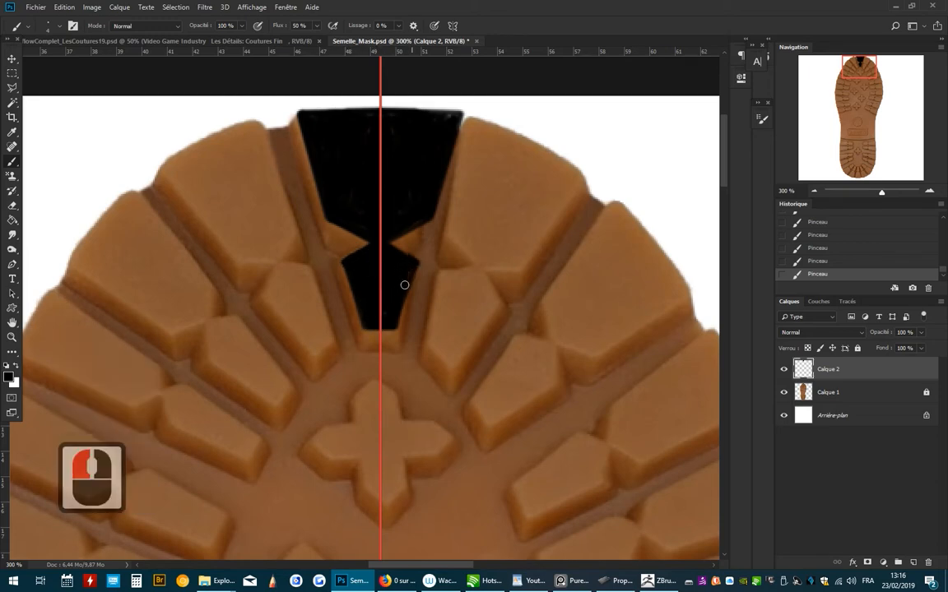
key(ctrl+z)
click(409, 270)
shift+click(430, 152)
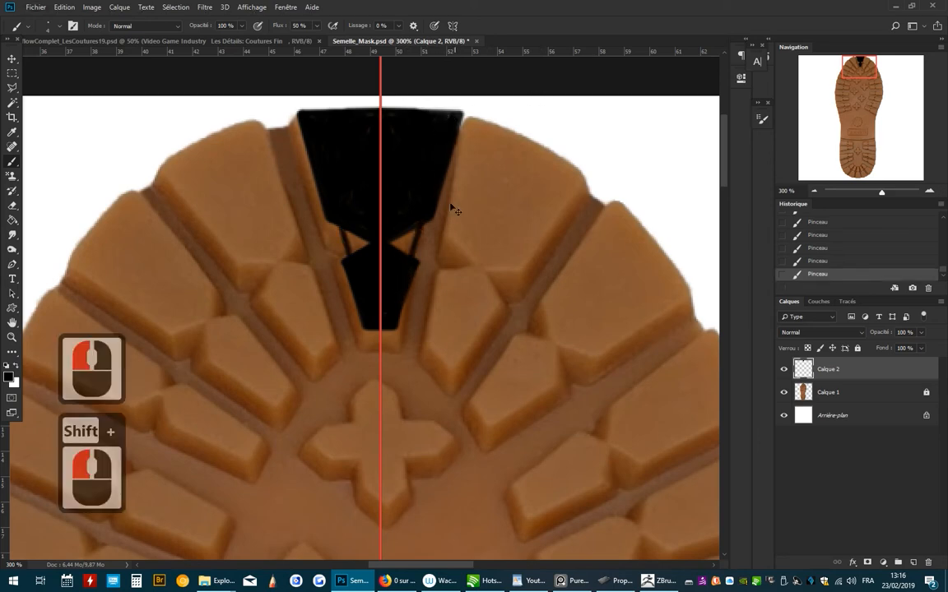
key(ctrl+z)
click(309, 175)
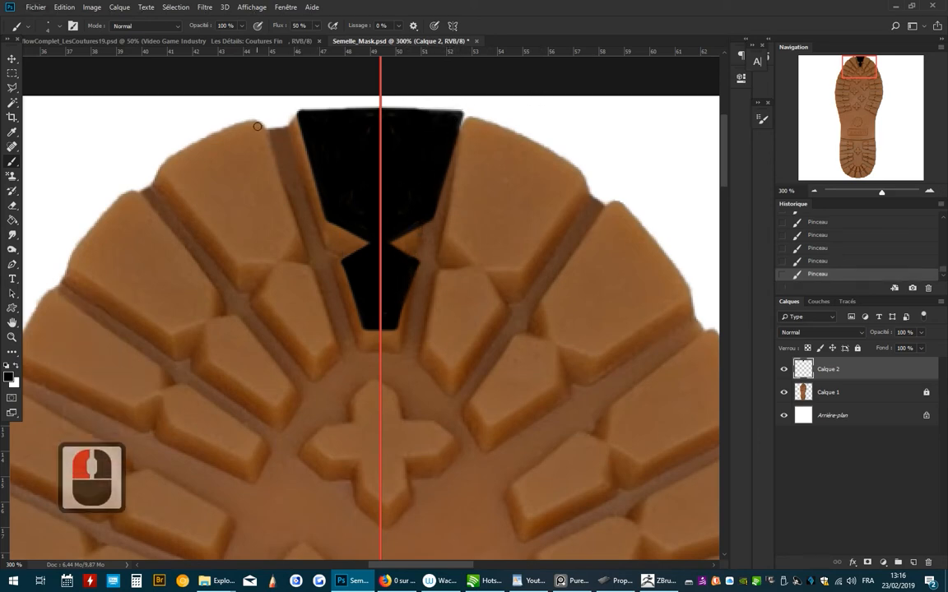
Outline the curved outer edge and inner side of the large lugs flanking the central toe lug with mirrored straight black lines.
click(163, 168)
shift+click(184, 152)
shift+click(215, 132)
shift+click(241, 125)
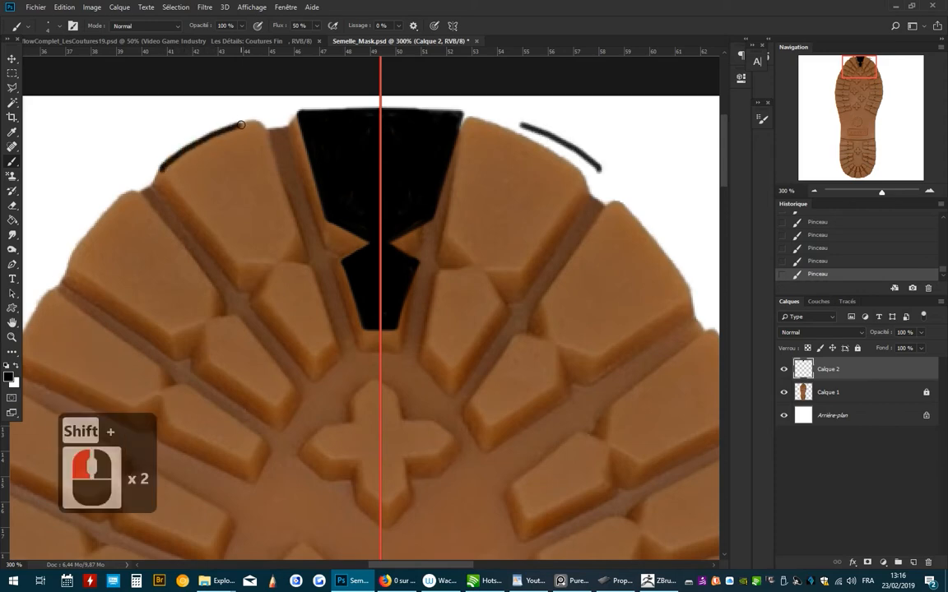
shift+click(254, 120)
shift+click(267, 130)
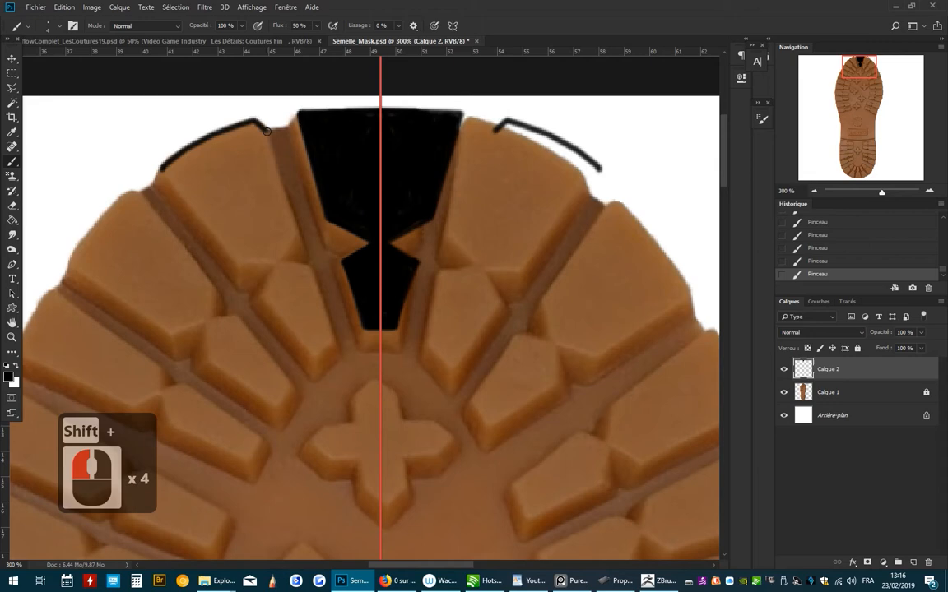
shift+click(298, 231)
Outline the small lugs below the flanking large lugs and close the large lugs' outlines with mirrored straight lines.
shift+click(266, 294)
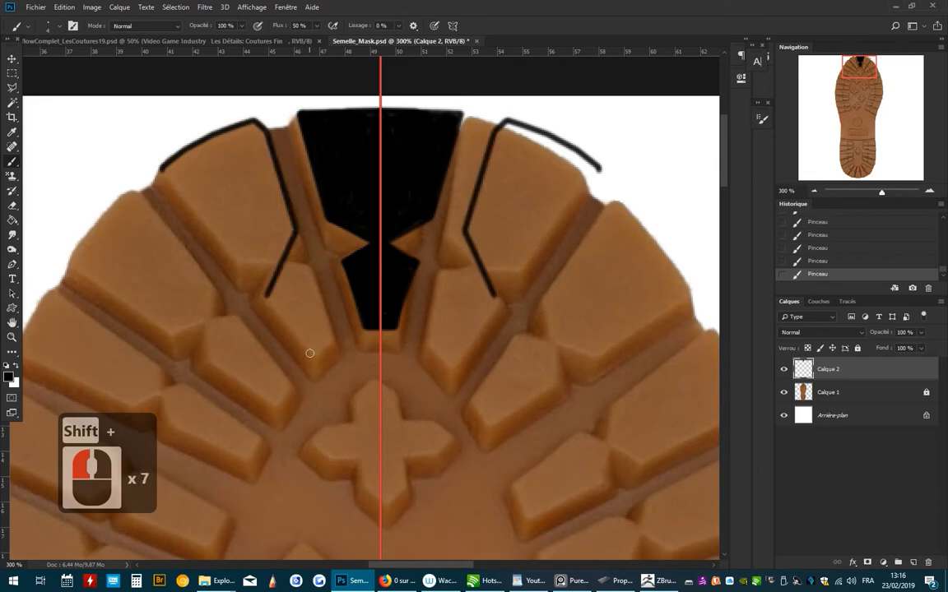
shift+click(313, 354)
shift+click(335, 342)
shift+click(298, 261)
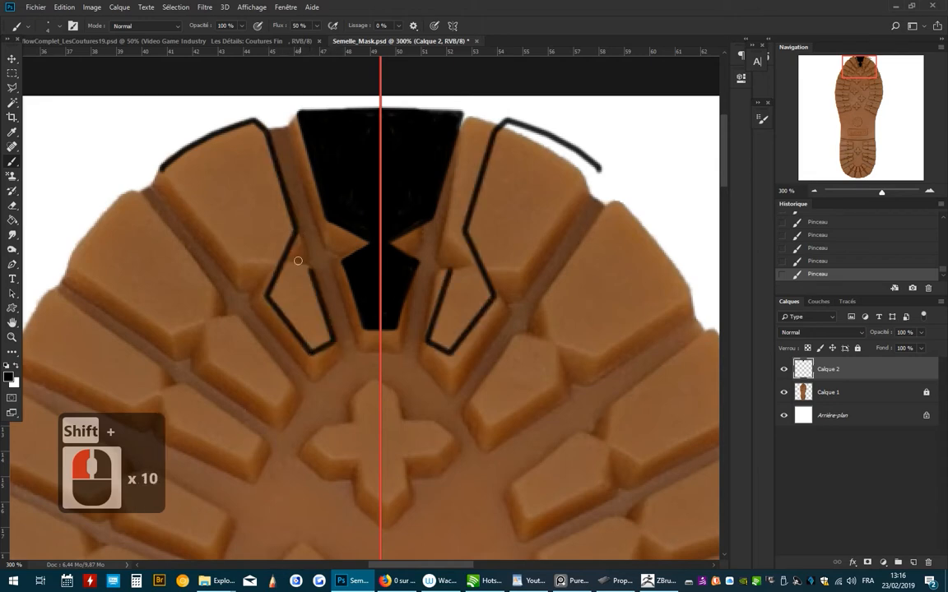
shift+click(286, 264)
shift+click(241, 260)
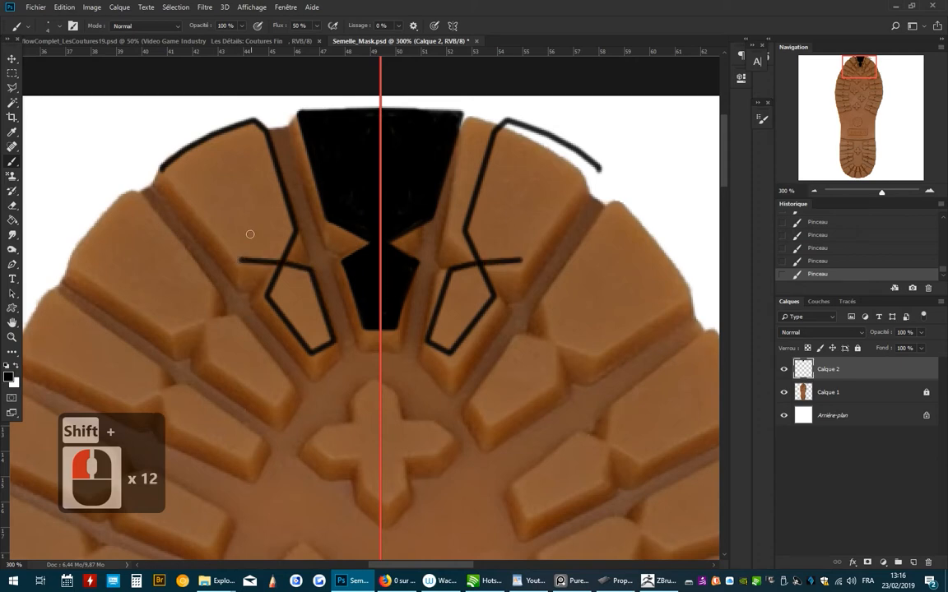
shift+click(162, 168)
Enlarge the brush to 11 px and fill the two large flanking lugs in black, undoing one stroke along the way.
mouse_move(252, 122)
mouse_down()
mouse_move(237, 142)
mouse_move(222, 148)
mouse_move(232, 132)
mouse_move(200, 155)
mouse_up()
drag(203, 157, 224, 152)
right_click(243, 180)
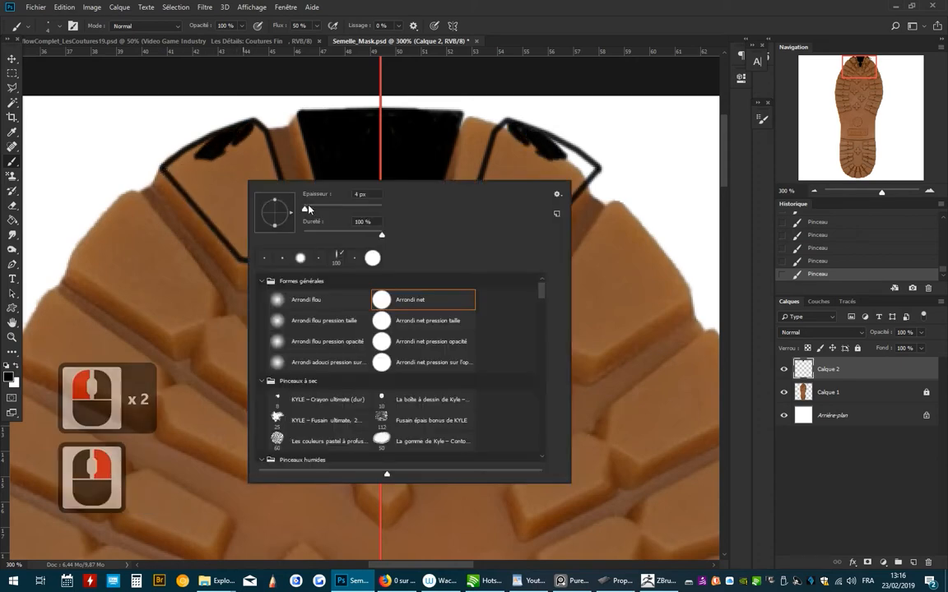
drag(305, 209, 308, 209)
mouse_move(220, 156)
mouse_down()
mouse_move(175, 170)
mouse_move(229, 227)
mouse_move(183, 175)
mouse_move(232, 224)
mouse_up()
key(ctrl+z)
mouse_move(178, 168)
mouse_down()
mouse_move(165, 160)
mouse_move(233, 222)
mouse_move(170, 173)
mouse_move(189, 197)
mouse_up()
mouse_move(235, 230)
mouse_down()
mouse_move(282, 245)
mouse_move(284, 230)
mouse_move(256, 161)
mouse_move(235, 147)
mouse_move(184, 163)
mouse_move(256, 128)
mouse_move(264, 217)
mouse_move(253, 219)
mouse_move(207, 173)
mouse_move(212, 187)
mouse_move(178, 172)
mouse_move(204, 202)
mouse_move(178, 171)
mouse_move(236, 199)
mouse_move(272, 239)
mouse_move(263, 230)
mouse_move(306, 223)
mouse_move(287, 221)
mouse_move(260, 245)
mouse_move(273, 216)
mouse_up()
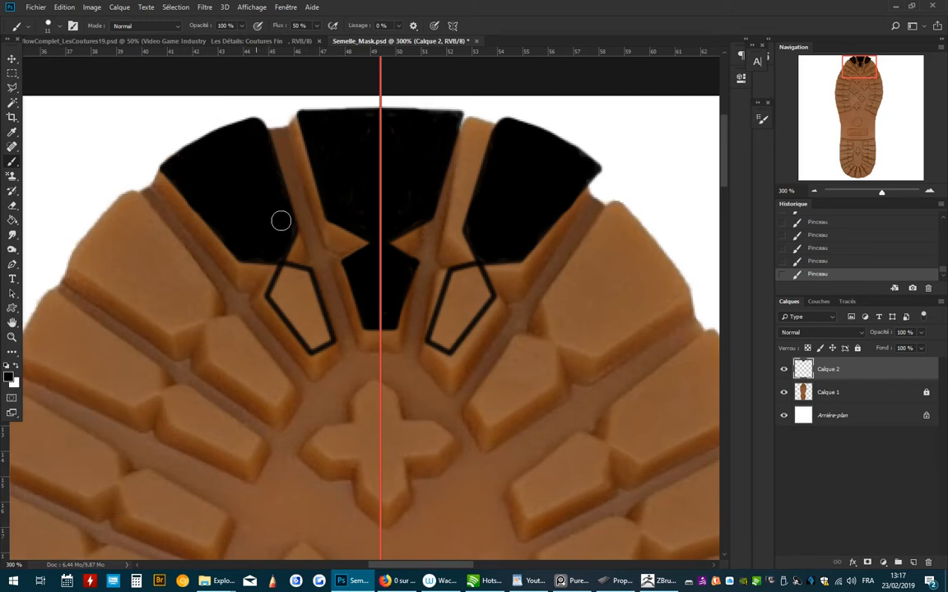
Set the brush size to 7 px and fill the two small lugs below the large flanking lugs in black.
right_click(292, 276)
drag(365, 297, 363, 294)
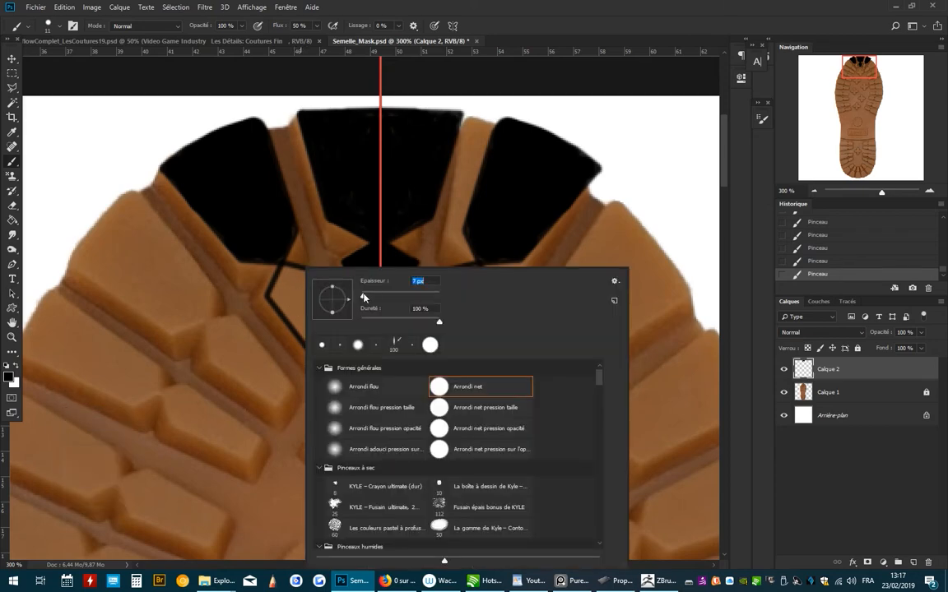
mouse_move(287, 279)
mouse_down()
mouse_move(319, 342)
mouse_move(326, 332)
mouse_move(303, 274)
mouse_move(292, 271)
mouse_move(302, 276)
mouse_move(286, 307)
mouse_move(308, 320)
mouse_up()
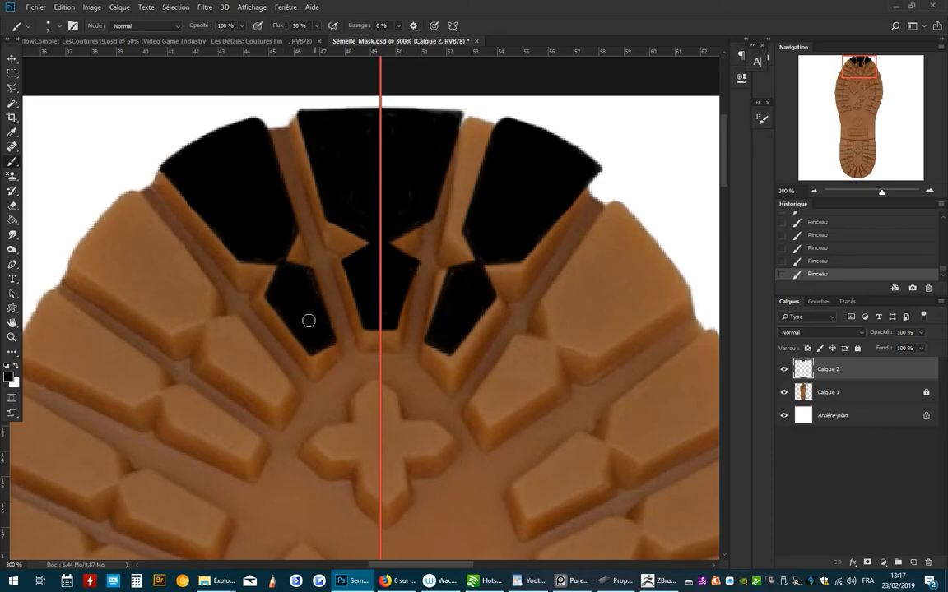
Touch up the remaining gaps in black along the edges of the filled large flanking lugs and the small lugs below them.
key(ctrl+w)
key(ctrl+less)
key(ctrl+less)
key(ctrl+less)
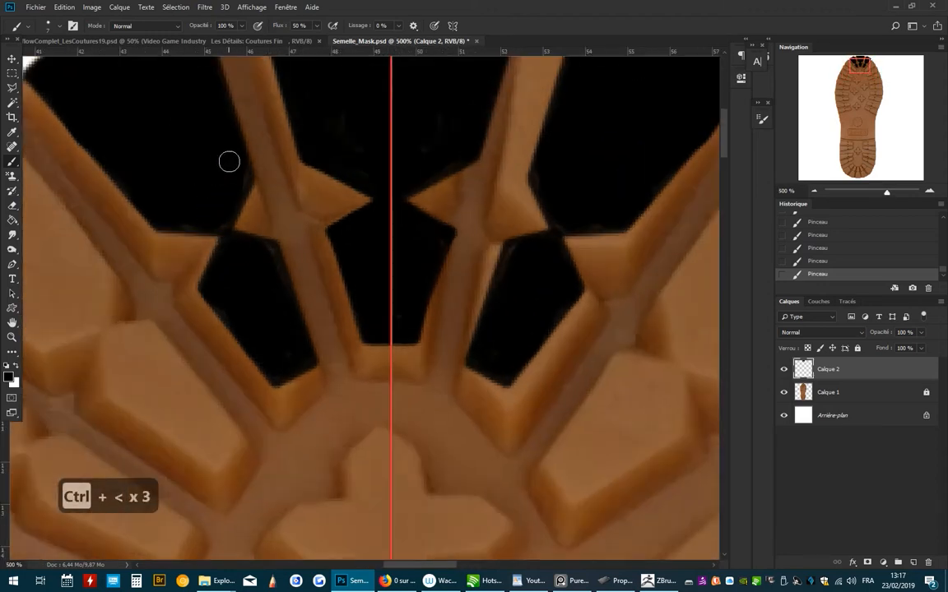
drag(221, 217, 233, 180)
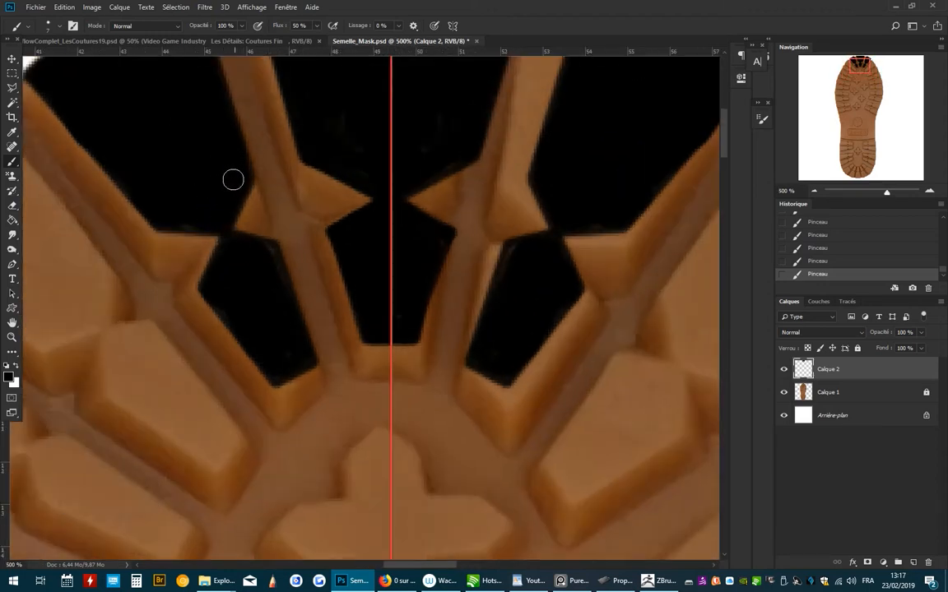
mouse_move(272, 272)
mouse_down()
mouse_move(247, 250)
mouse_move(271, 257)
mouse_move(285, 294)
mouse_up()
click(257, 265)
click(215, 260)
click(215, 260)
key(ctrl+minus)
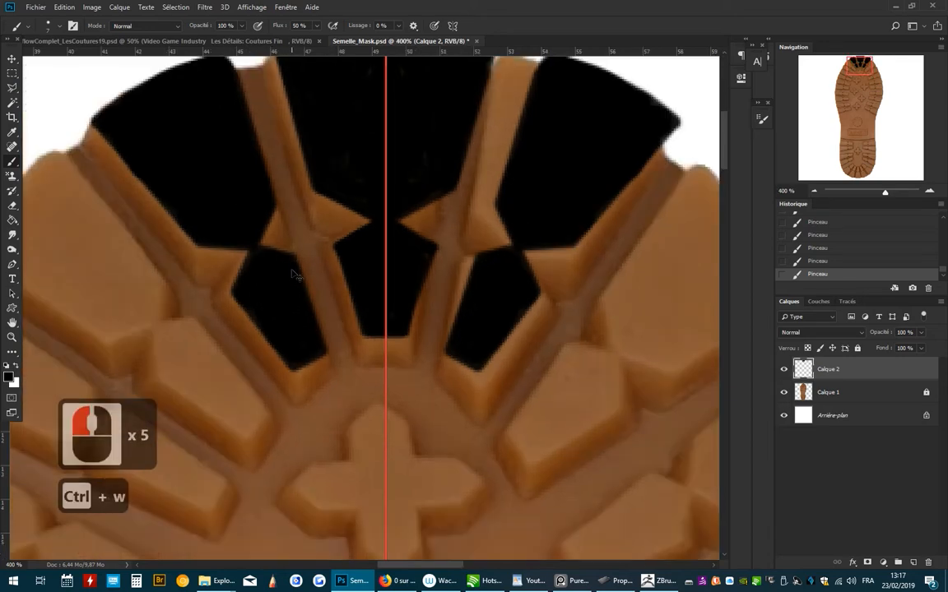
Set the brush size to 3 px and trace the curved outer edge of the next large lug down with mirrored straight black lines.
drag(289, 196, 478, 110)
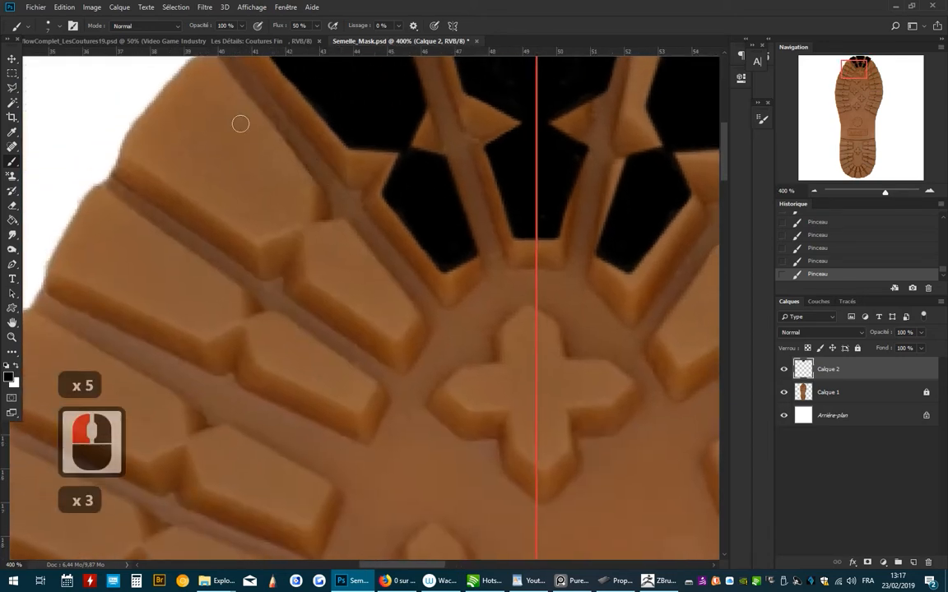
drag(196, 110, 226, 169)
right_click(228, 177)
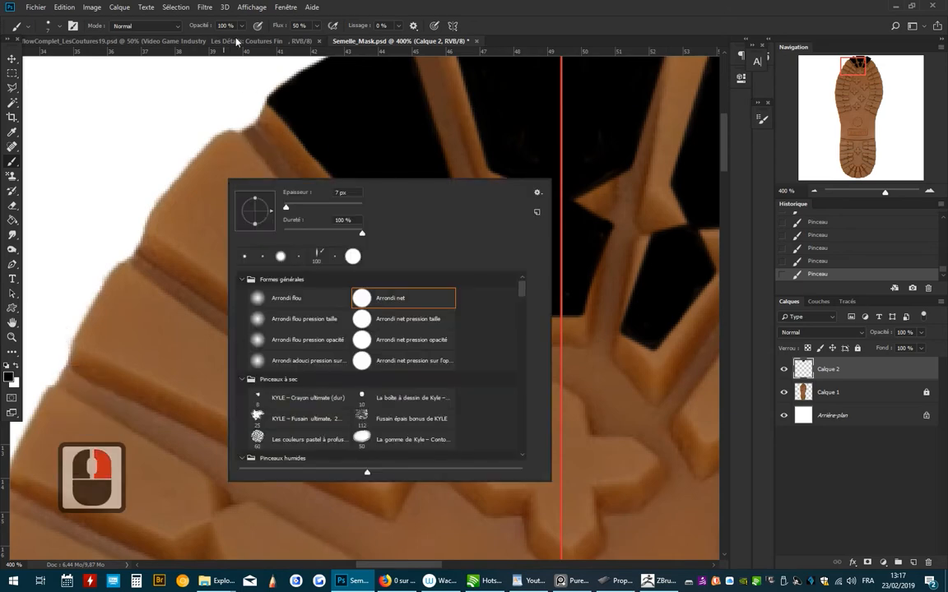
click(347, 193)
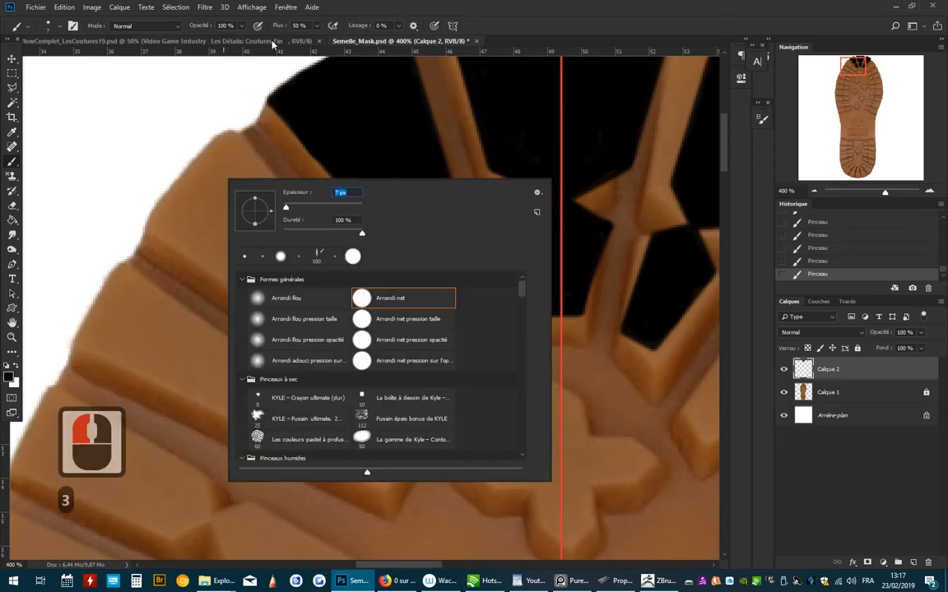
text(3)
click(147, 223)
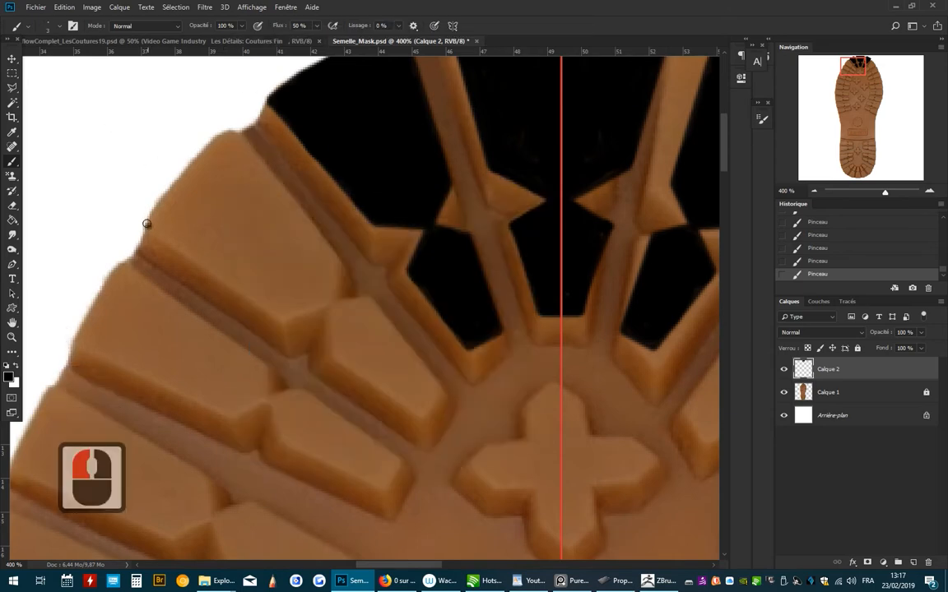
shift+click(157, 204)
shift+click(180, 173)
shift+click(199, 158)
shift+click(201, 151)
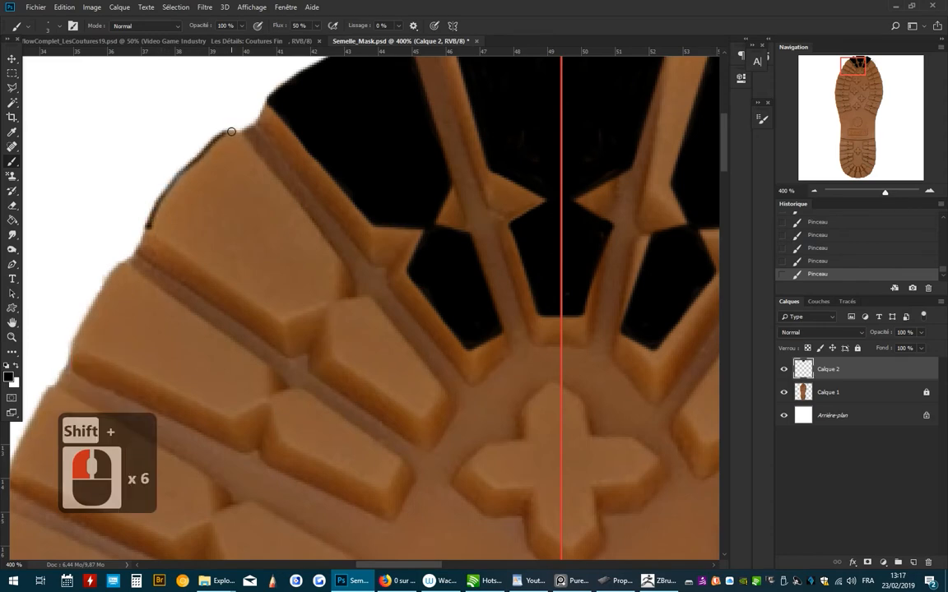
Outline the inner and lower sides of that large lug, extending the crossing lines along the adjoining small lug.
shift+click(342, 268)
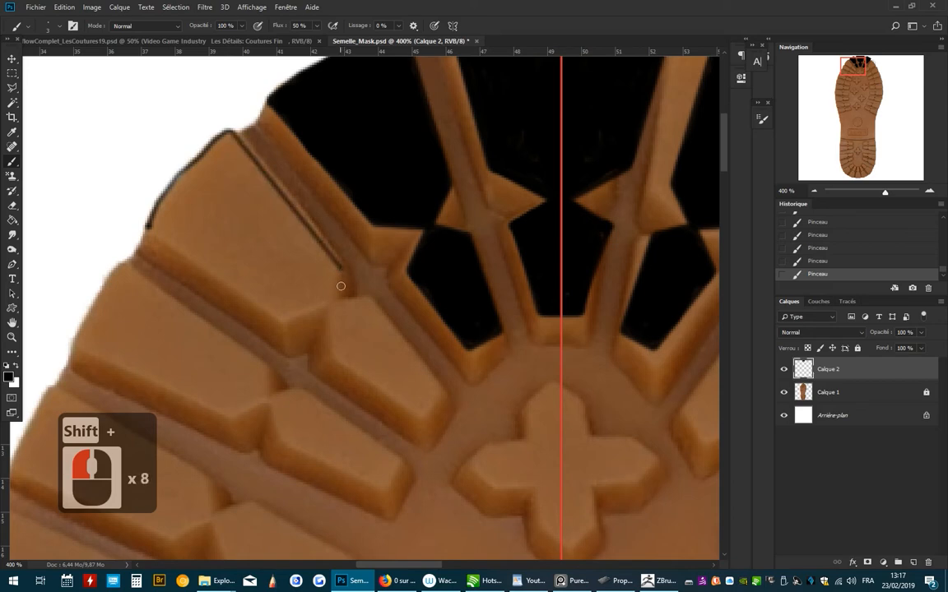
shift+click(332, 353)
click(281, 318)
shift+click(365, 298)
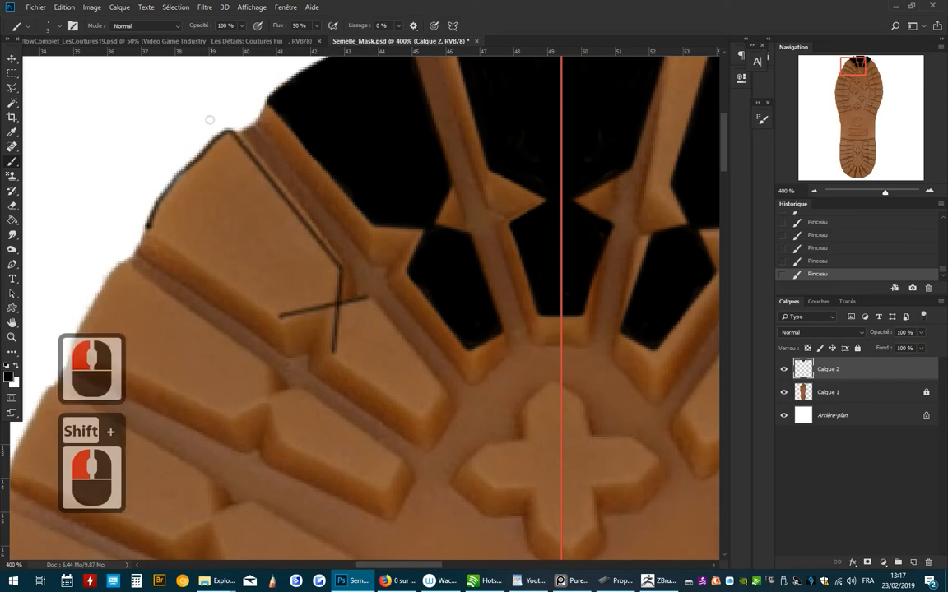
click(149, 227)
shift+click(280, 314)
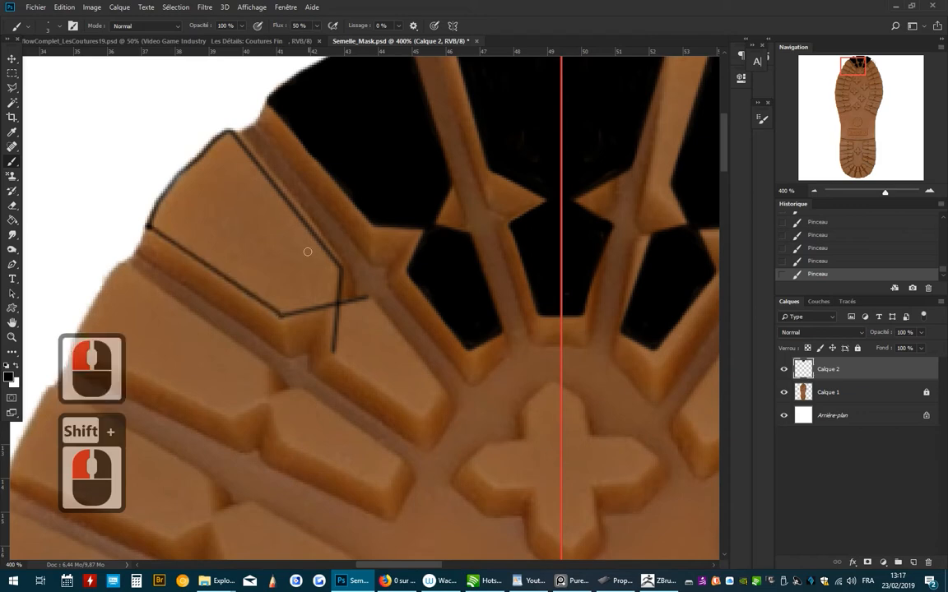
Close the adjoining small lug's outline with mirrored straight lines, undoing and redrawing the side facing the already filled lugs.
drag(279, 239, 238, 160)
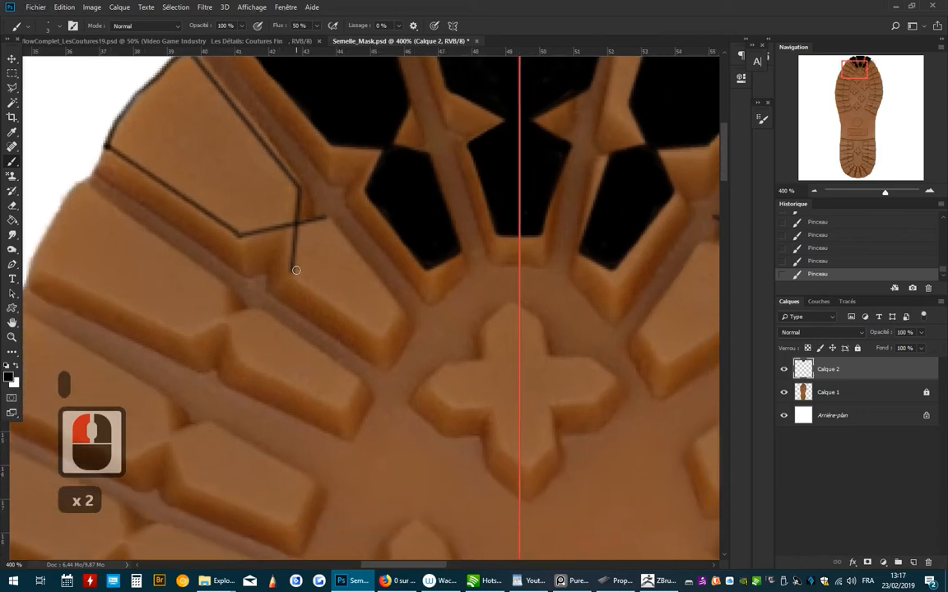
click(293, 273)
shift+click(379, 336)
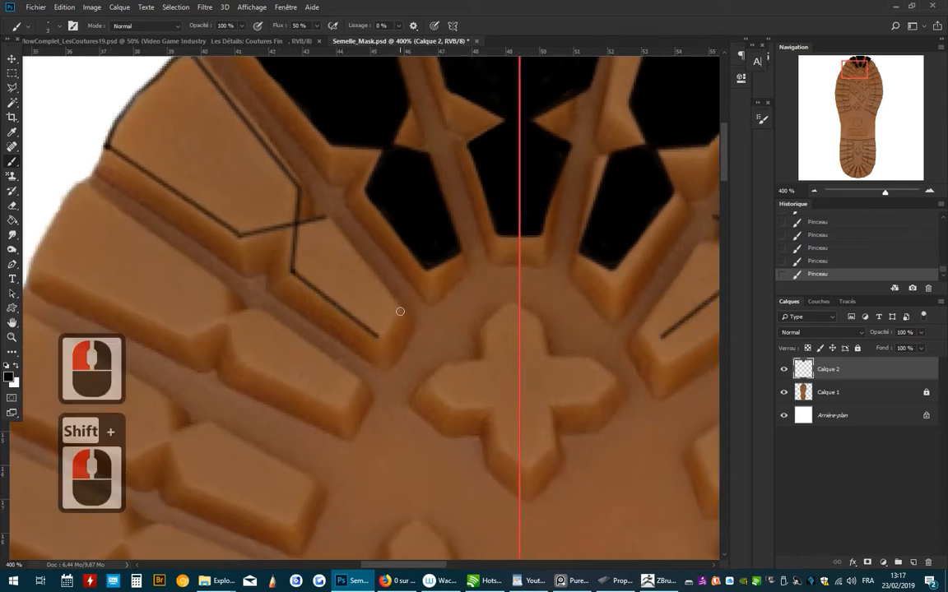
shift+click(400, 313)
shift+click(332, 220)
key(ctrl+z)
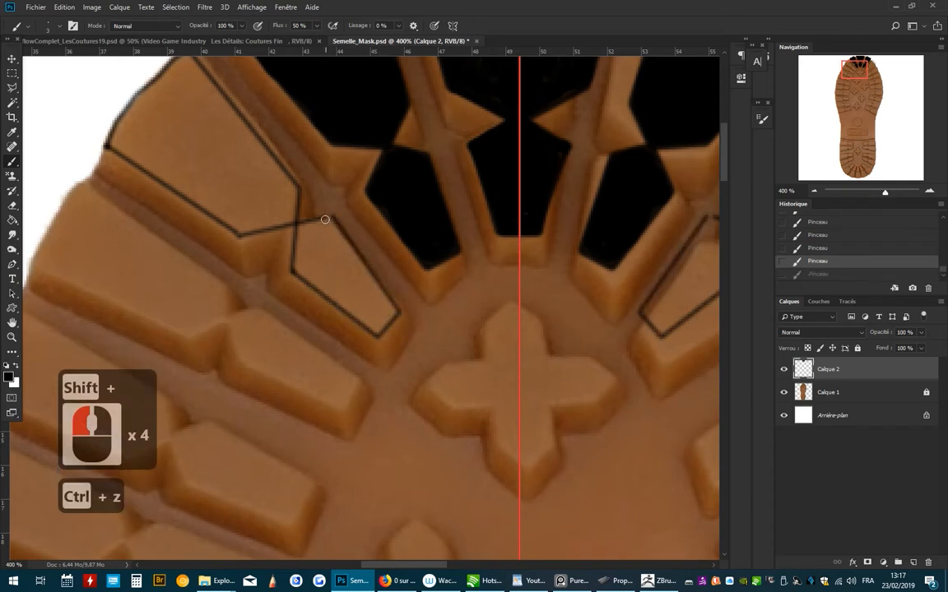
key(ctrl+z)
click(400, 312)
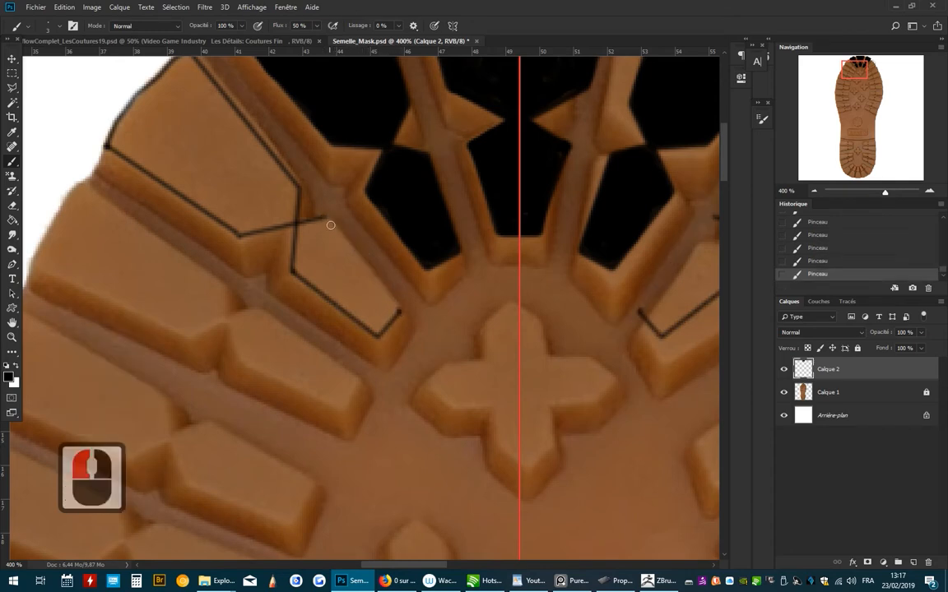
shift+click(327, 218)
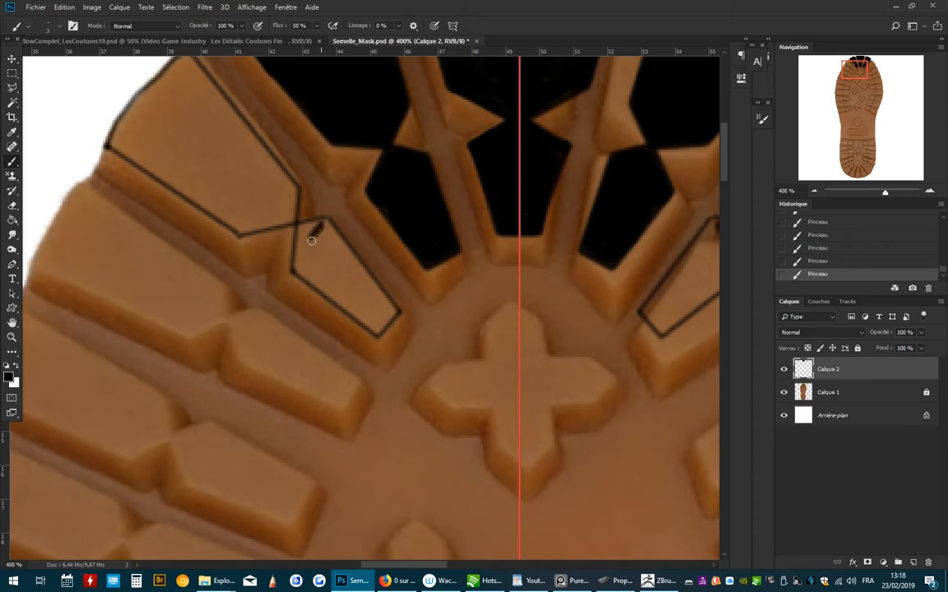
Enlarge the brush to 11 px and fill the interior of the newly outlined small lugs in black.
click(314, 231)
right_click(319, 237)
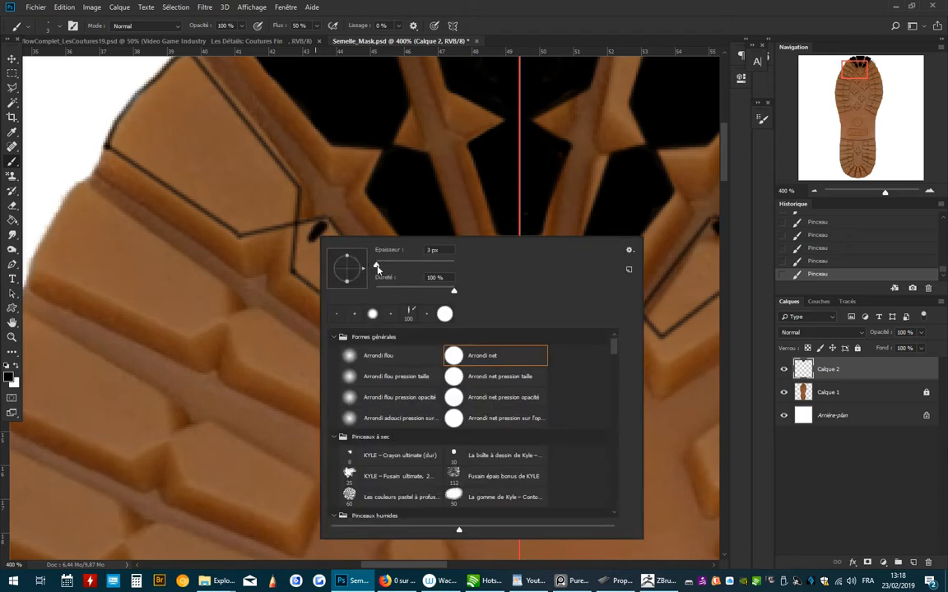
drag(379, 267, 372, 266)
mouse_move(310, 237)
mouse_down()
mouse_move(307, 266)
mouse_move(334, 275)
mouse_move(326, 248)
mouse_move(375, 313)
mouse_move(320, 271)
mouse_move(377, 313)
mouse_move(326, 254)
mouse_up()
Set the brush size to 7 px and paint black inside the outer edge and lower side of the newly outlined large lugs.
right_click(327, 259)
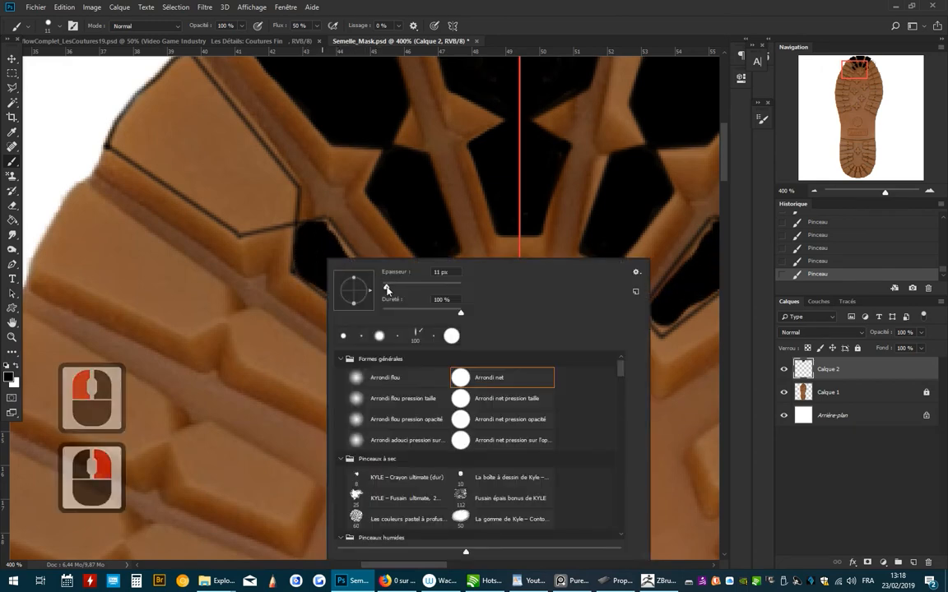
drag(386, 287, 384, 293)
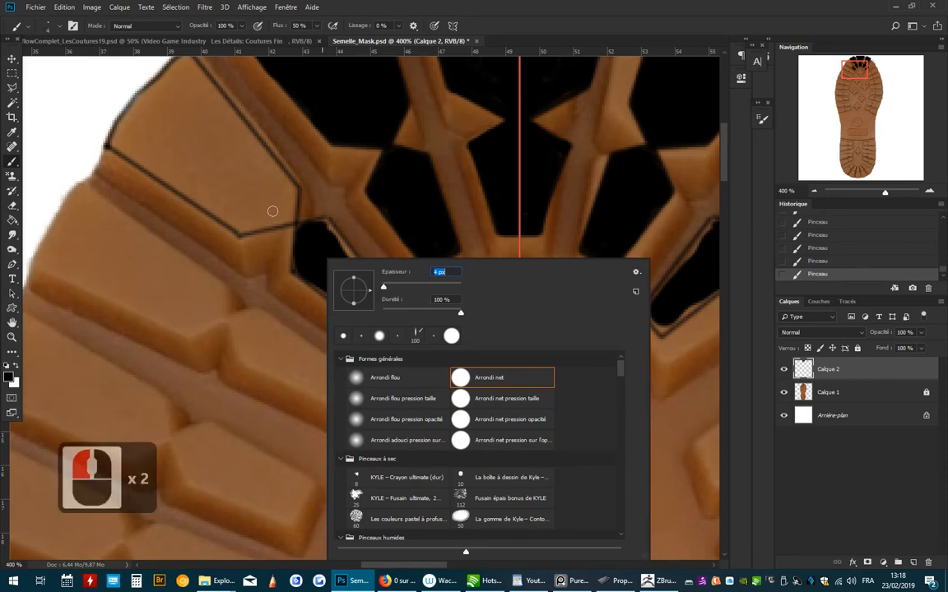
text(7)
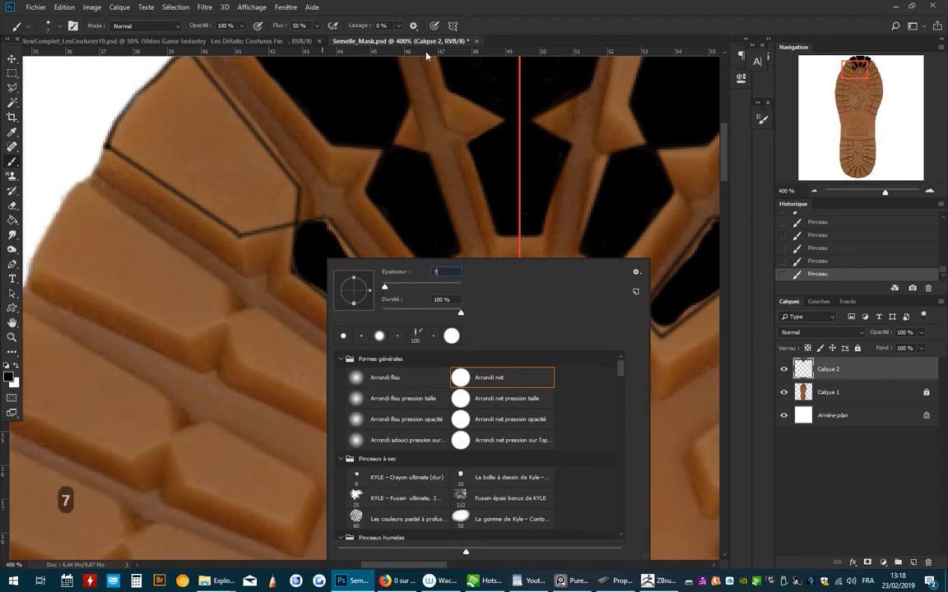
mouse_move(169, 89)
mouse_down()
mouse_move(142, 107)
mouse_move(163, 97)
mouse_up()
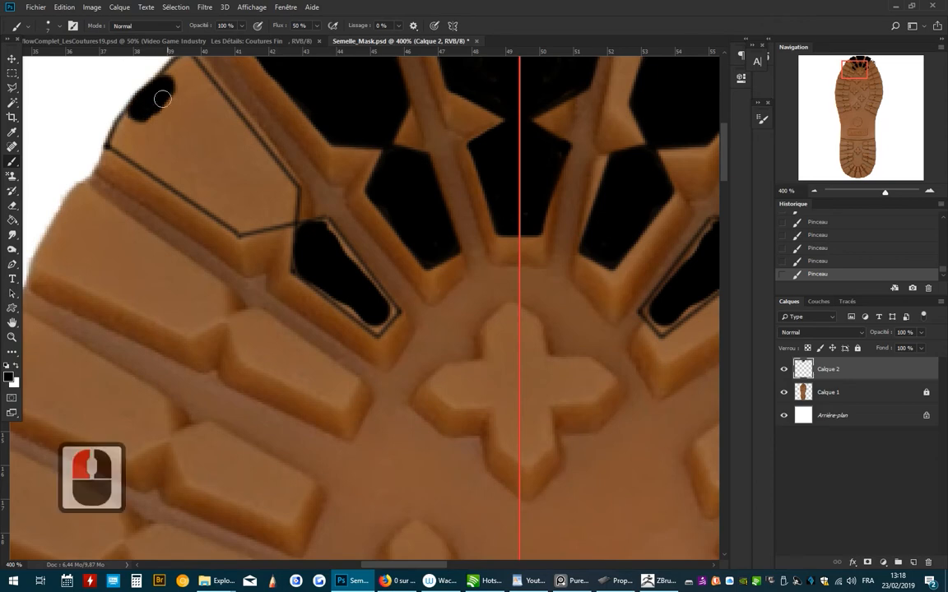
key(space)
drag(205, 138, 228, 201)
mouse_move(210, 118)
mouse_down()
mouse_move(140, 203)
mouse_move(237, 259)
mouse_up()
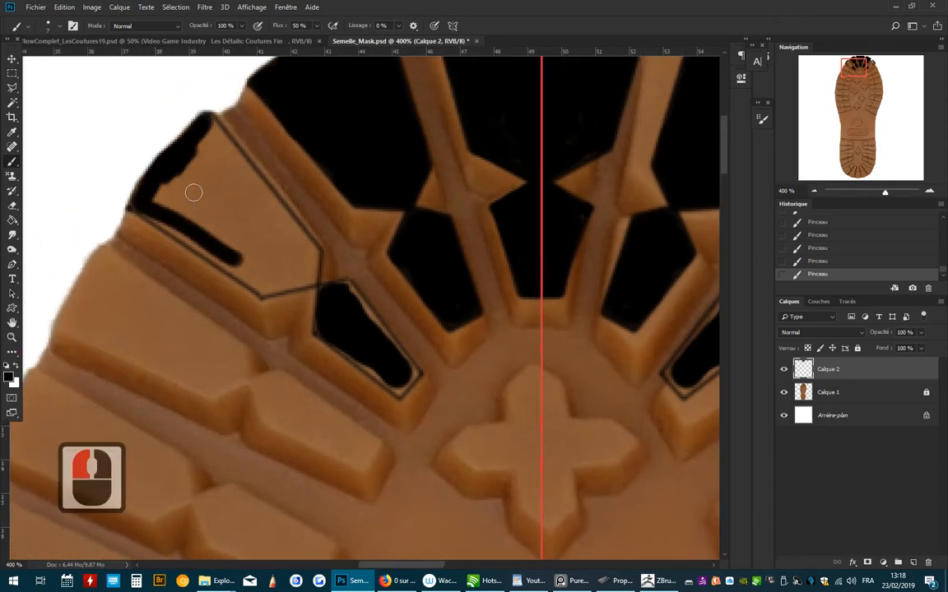
drag(139, 203, 133, 194)
shift+click(260, 283)
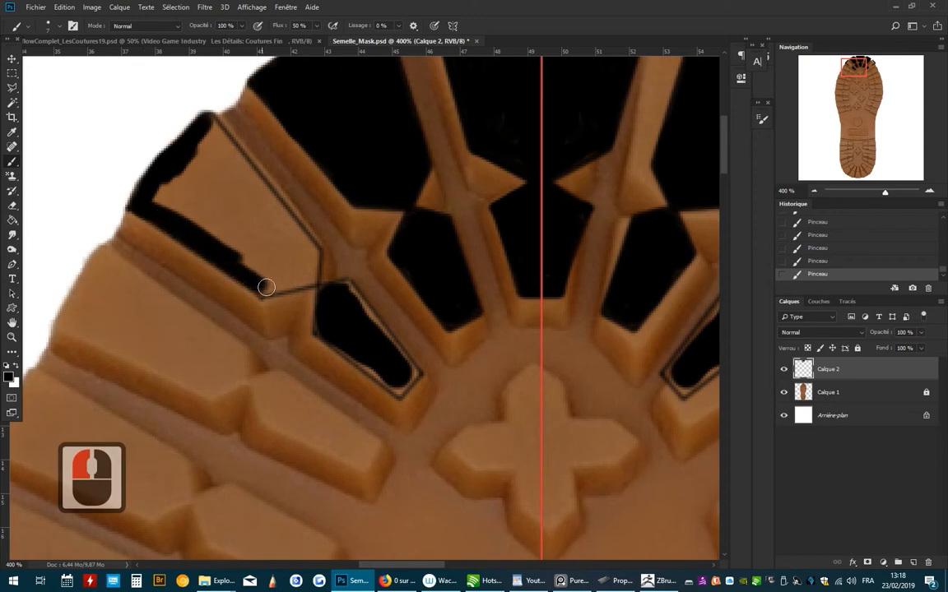
Thicken the remaining inner sides of these large lugs and fill their centres in black.
shift+click(307, 276)
mouse_move(274, 285)
mouse_down()
mouse_move(289, 282)
mouse_move(312, 249)
mouse_up()
click(264, 290)
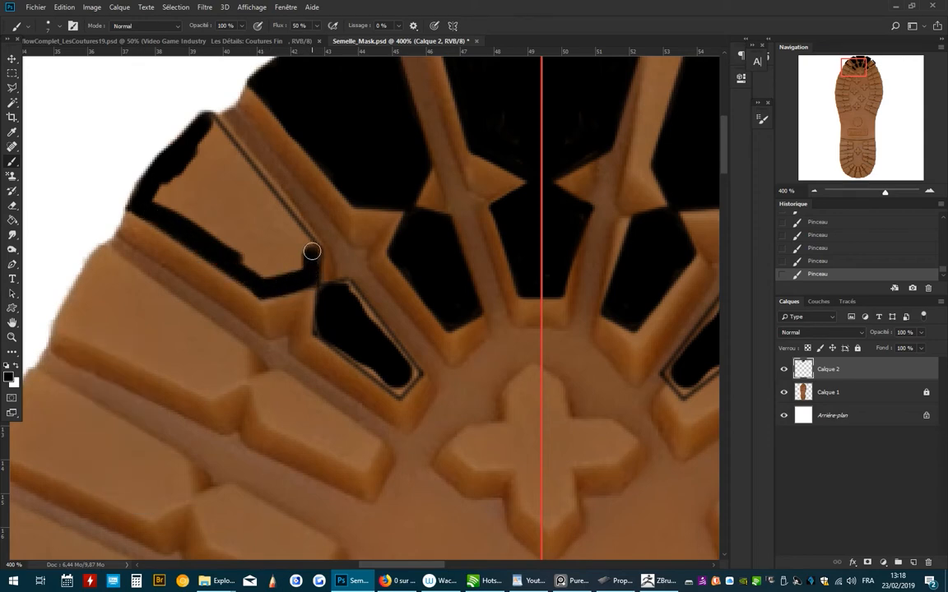
shift+click(208, 127)
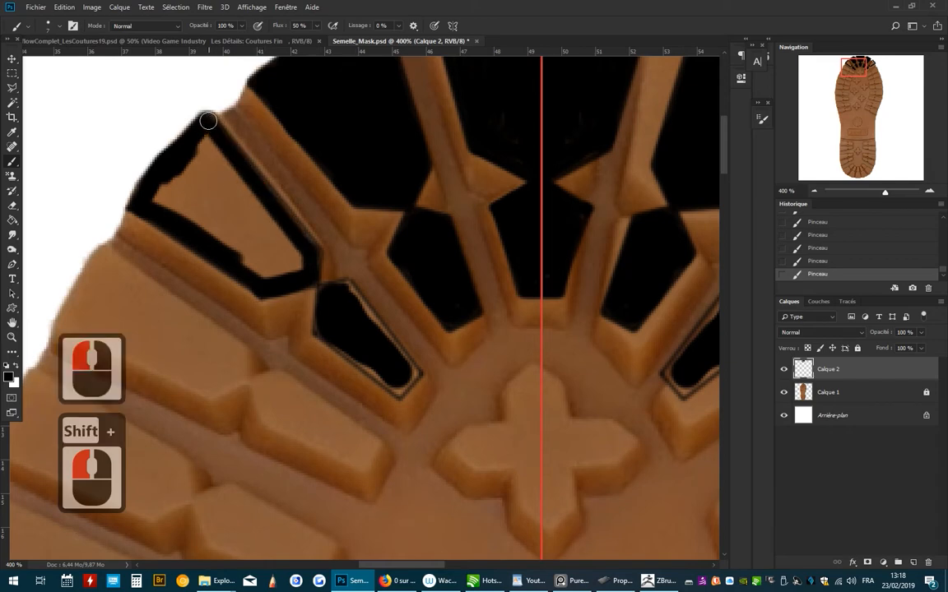
click(208, 121)
click(207, 122)
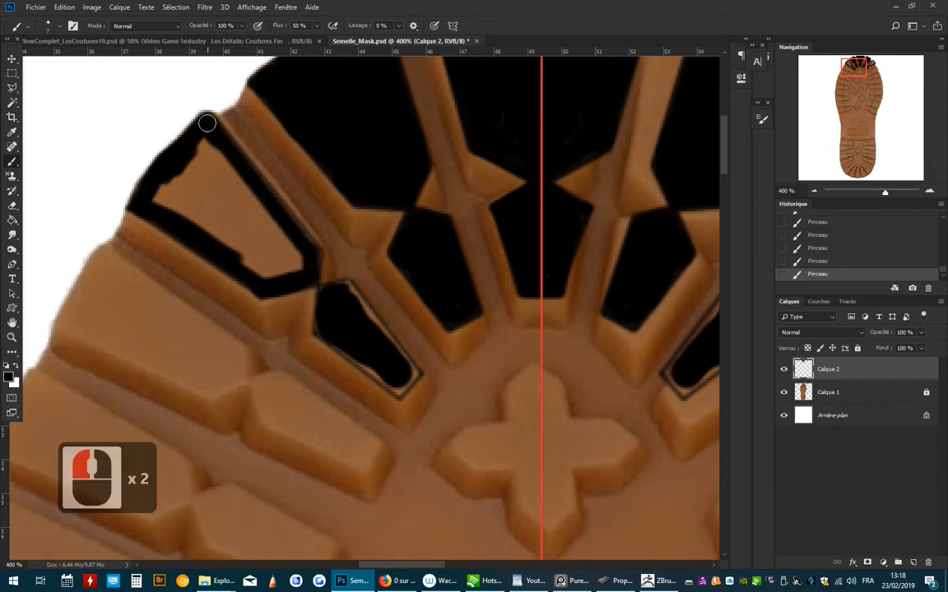
shift+click(313, 255)
mouse_move(300, 256)
mouse_down()
mouse_move(279, 241)
mouse_move(249, 248)
mouse_move(258, 201)
mouse_move(254, 253)
mouse_up()
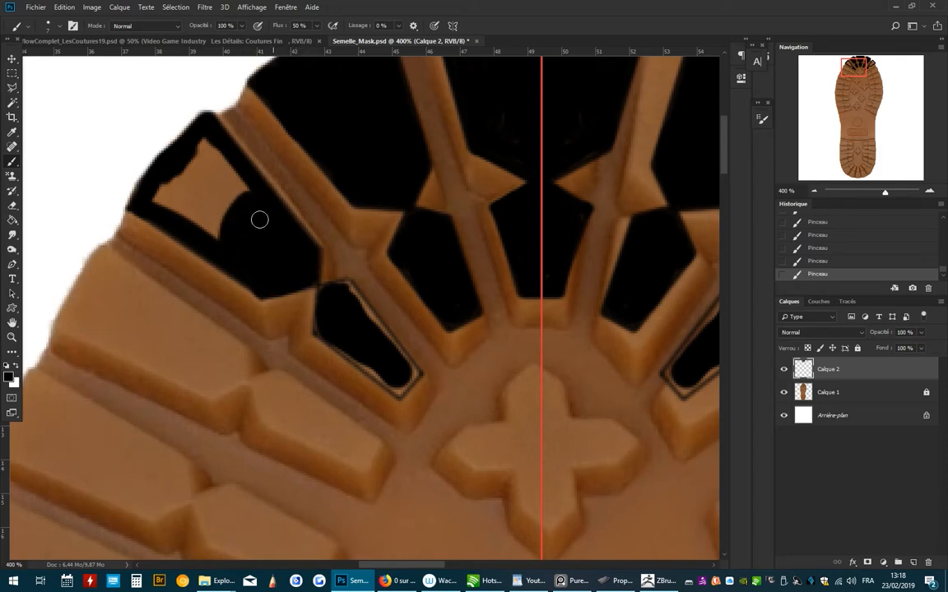
mouse_move(259, 220)
mouse_down()
mouse_move(223, 153)
mouse_move(162, 187)
mouse_move(158, 197)
mouse_move(200, 195)
mouse_move(189, 209)
mouse_move(229, 215)
mouse_up()
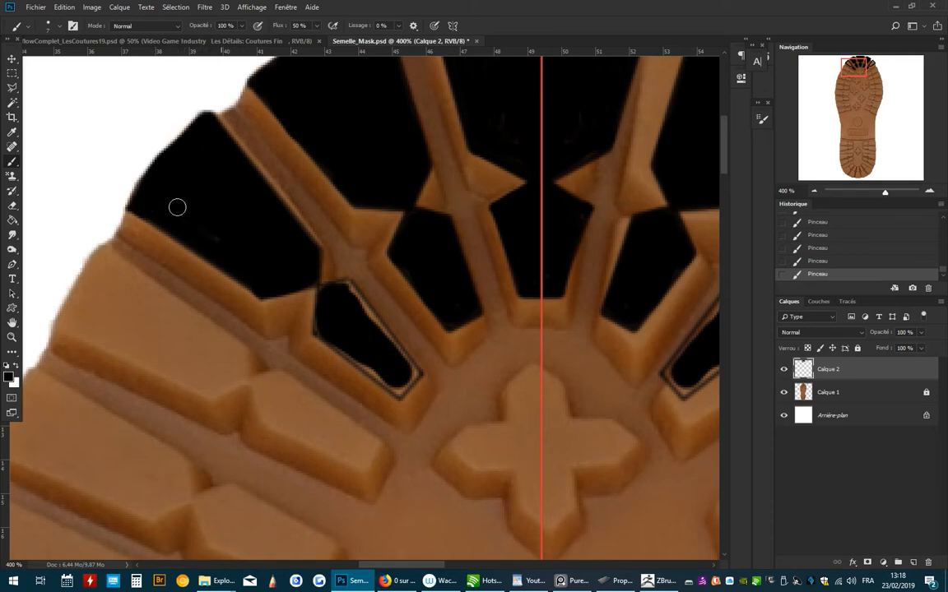
Fill the adjoining small lugs out to their outlines in black, undoing one stroke at the upper corner and repainting it.
click(341, 327)
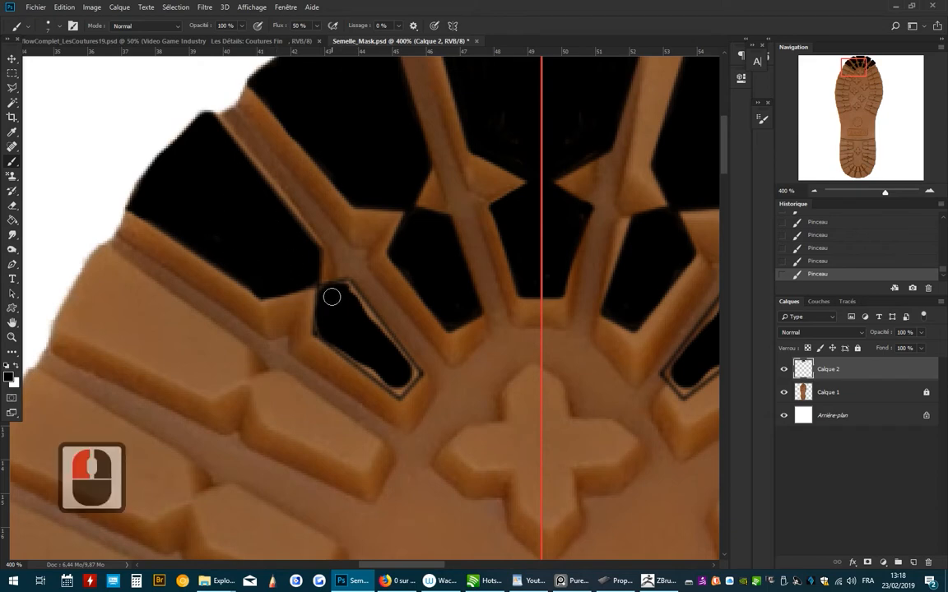
drag(332, 297, 327, 296)
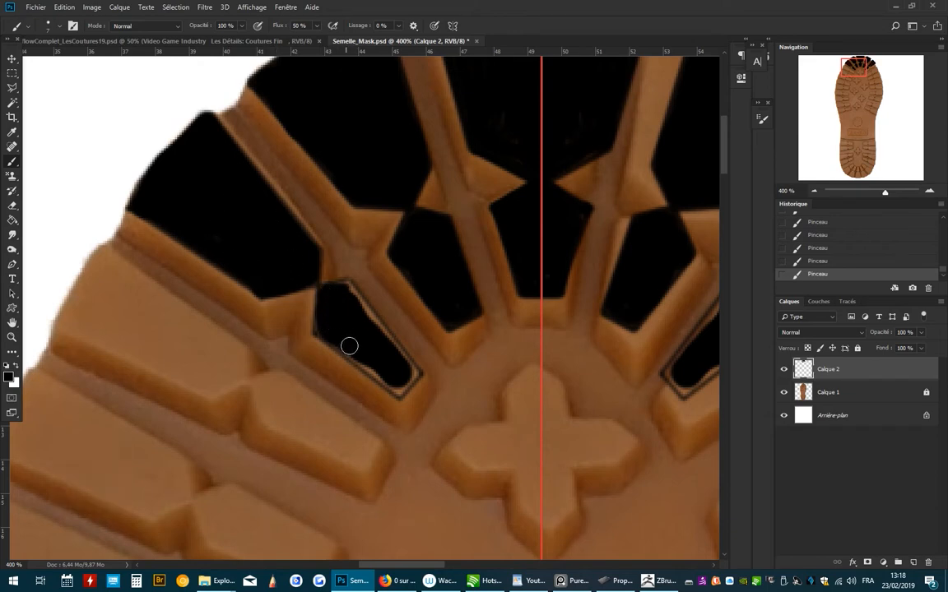
mouse_move(351, 353)
mouse_down()
mouse_move(400, 391)
mouse_move(413, 372)
mouse_move(385, 344)
mouse_up()
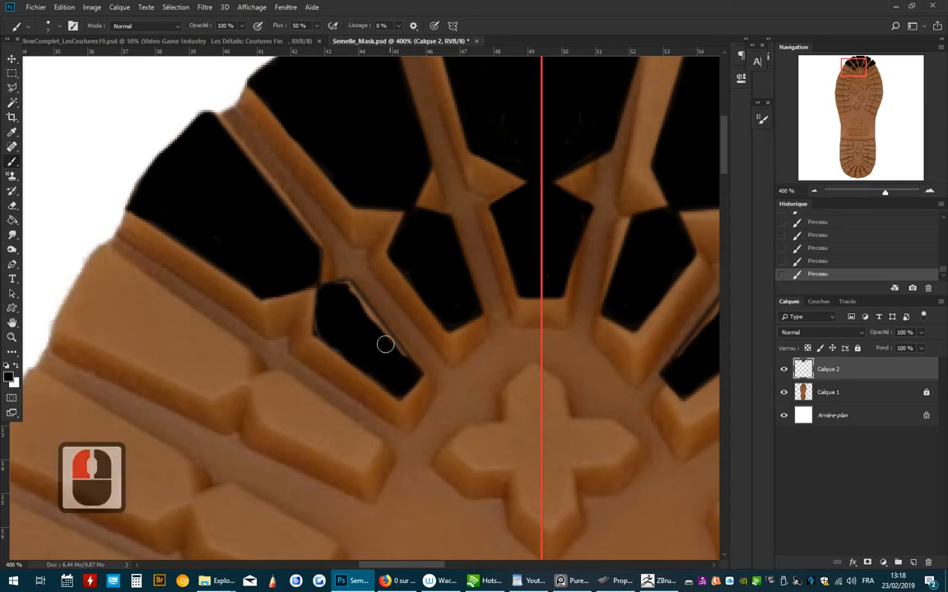
shift+click(340, 288)
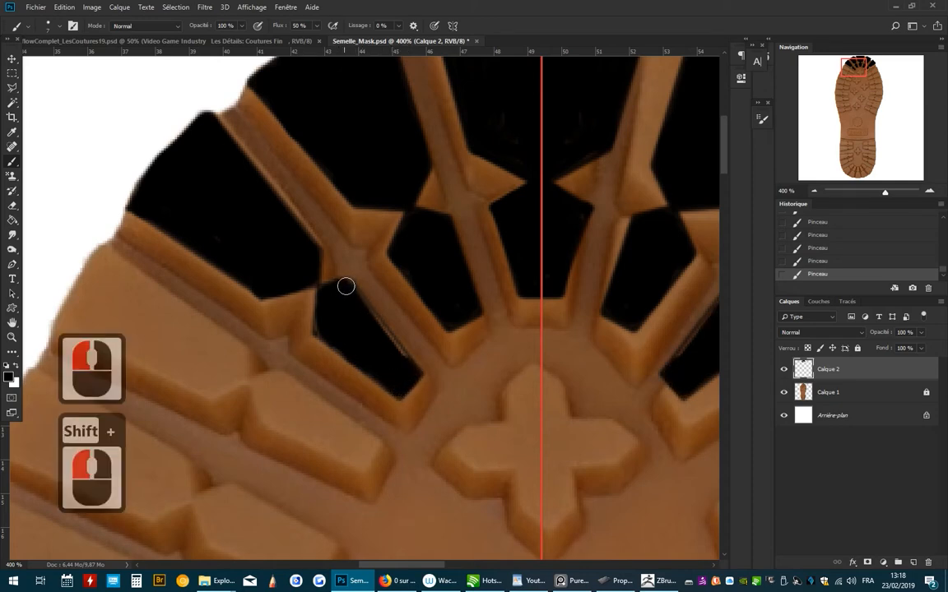
click(345, 285)
key(ctrl+z)
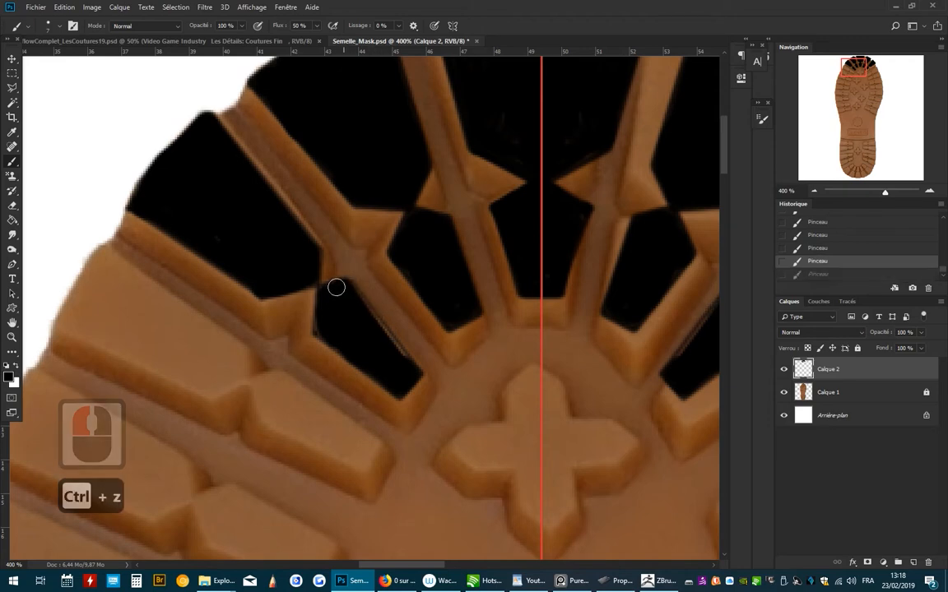
drag(335, 287, 355, 301)
shift+click(370, 318)
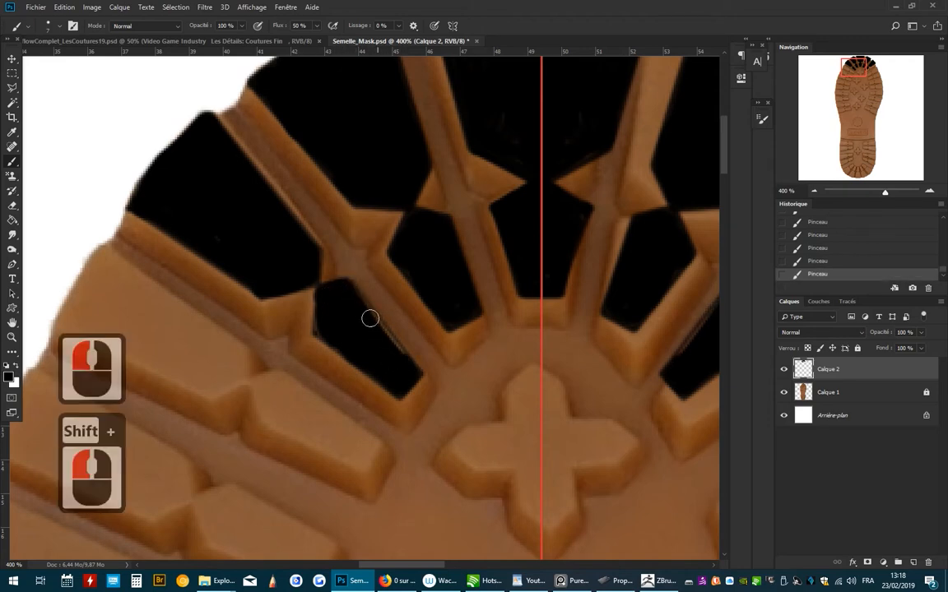
shift+click(350, 293)
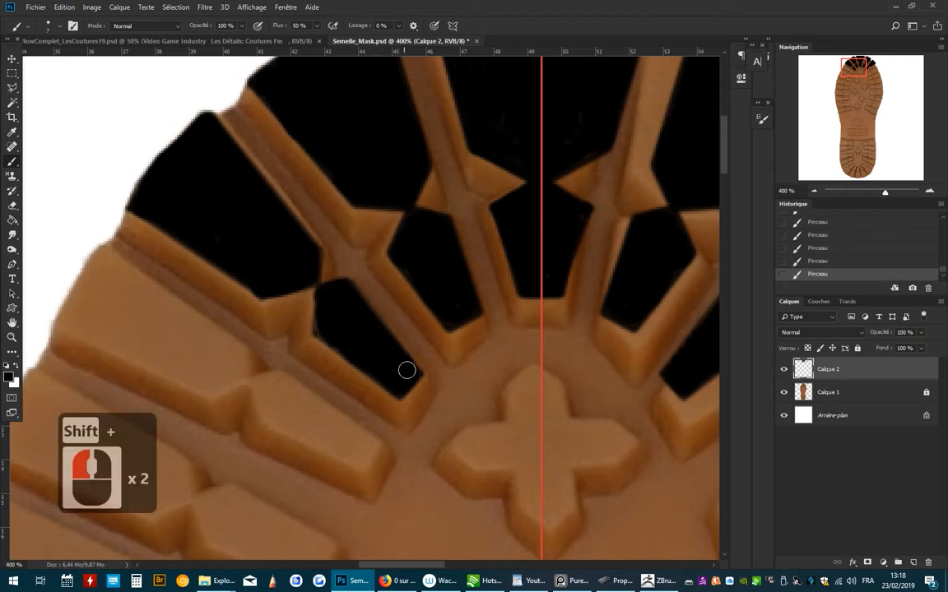
Touch up the small lug's upper outer edge in black and erase excess paint along the outer rims of the large toe lugs.
click(324, 298)
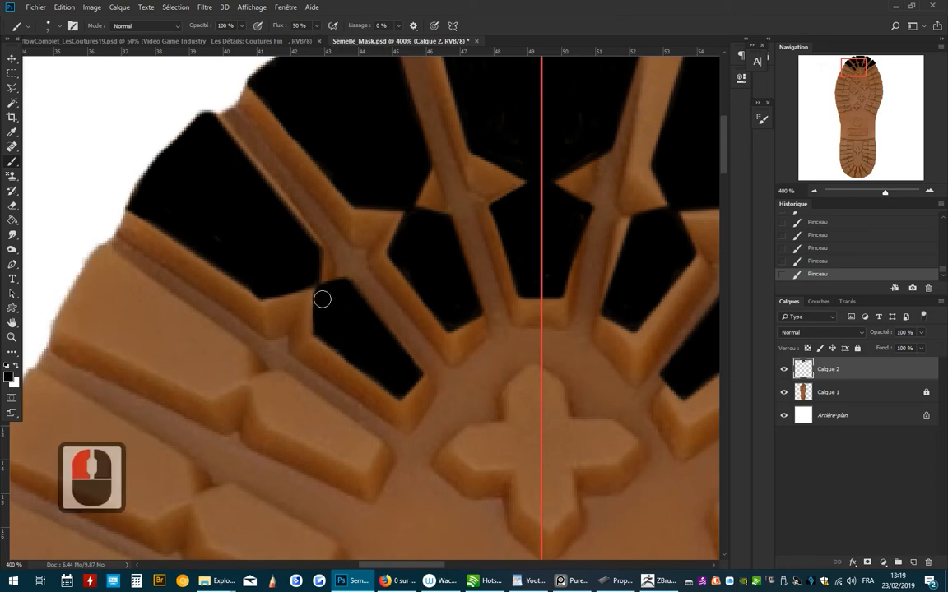
click(345, 305)
key(space)
drag(381, 238, 442, 302)
drag(415, 245, 427, 292)
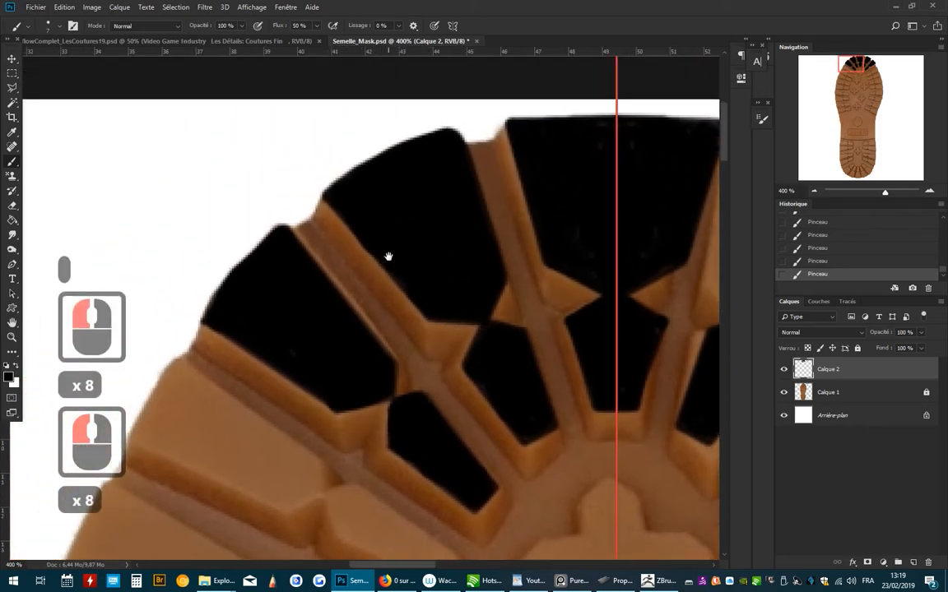
drag(389, 256, 382, 312)
click(13, 205)
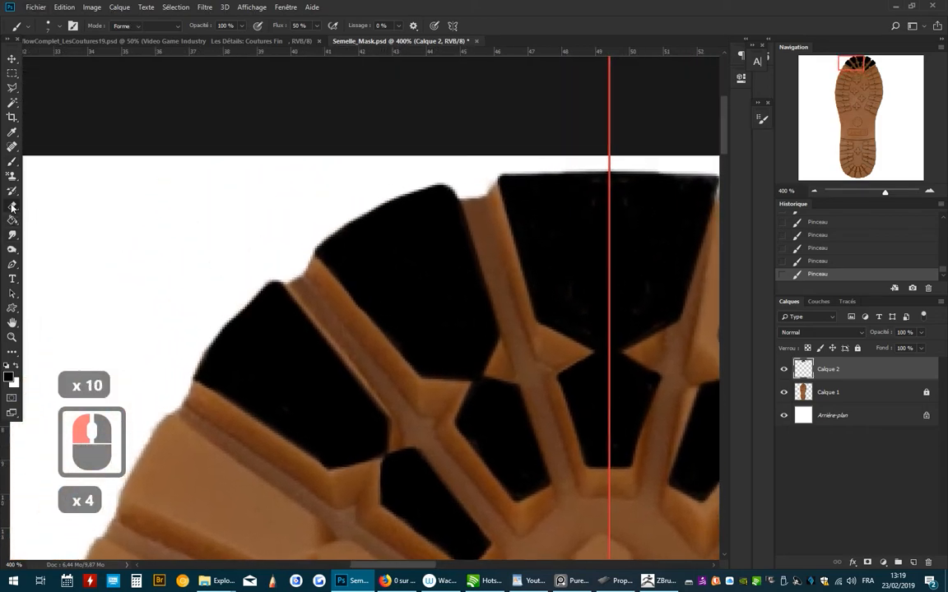
click(284, 267)
click(235, 302)
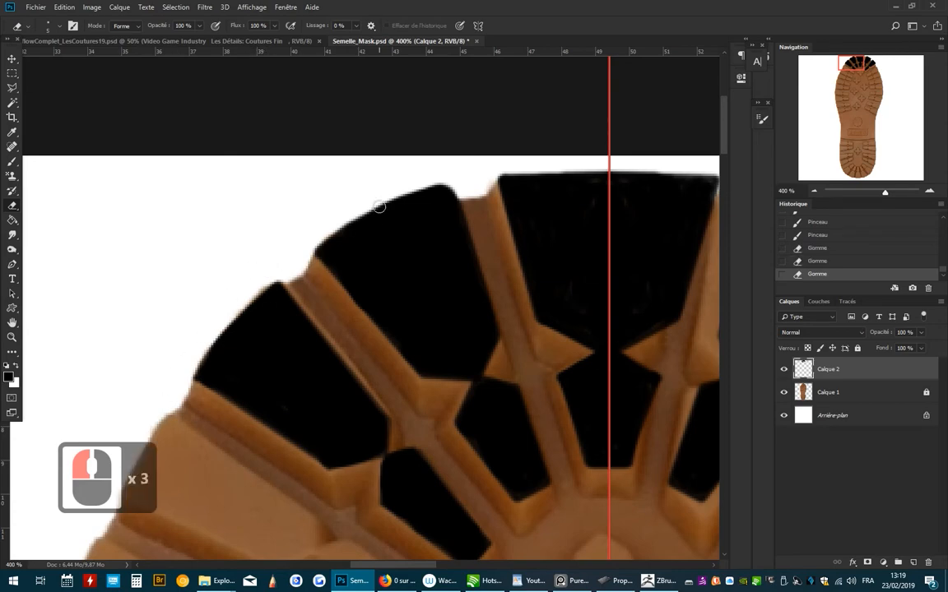
click(327, 213)
click(343, 172)
Outline the lowest painted large lug and its adjoining small lug on the unmirrored side with a closed Polygonal Lasso selection.
key(ctrl+w)
key(ctrl+w)
key(ctrl+less)
key(ctrl+less)
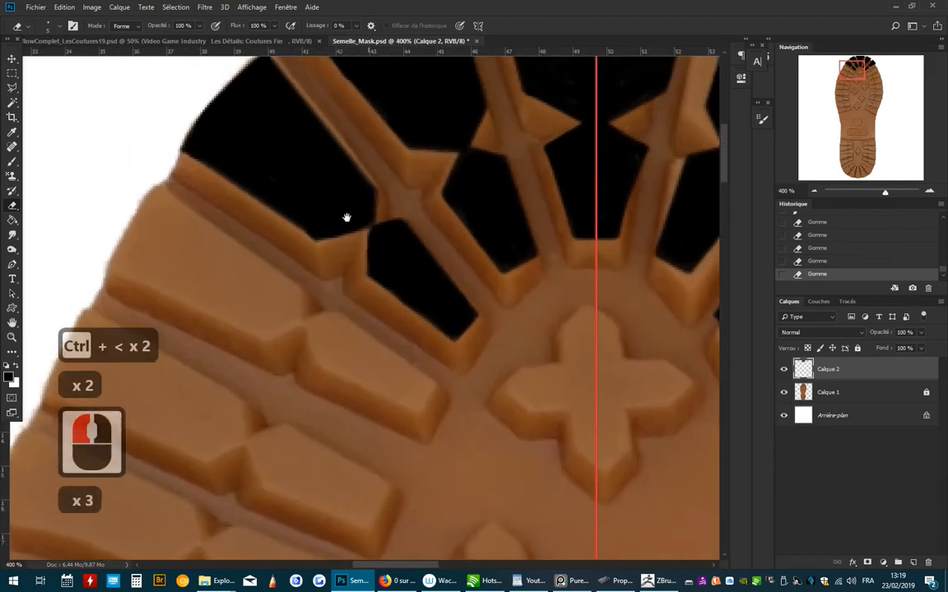
drag(346, 218, 349, 234)
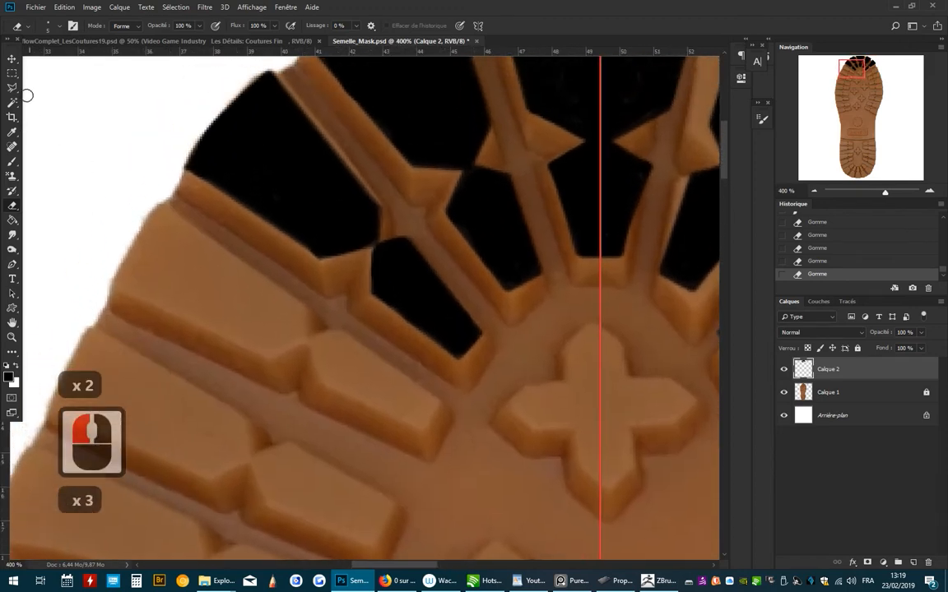
key(l)
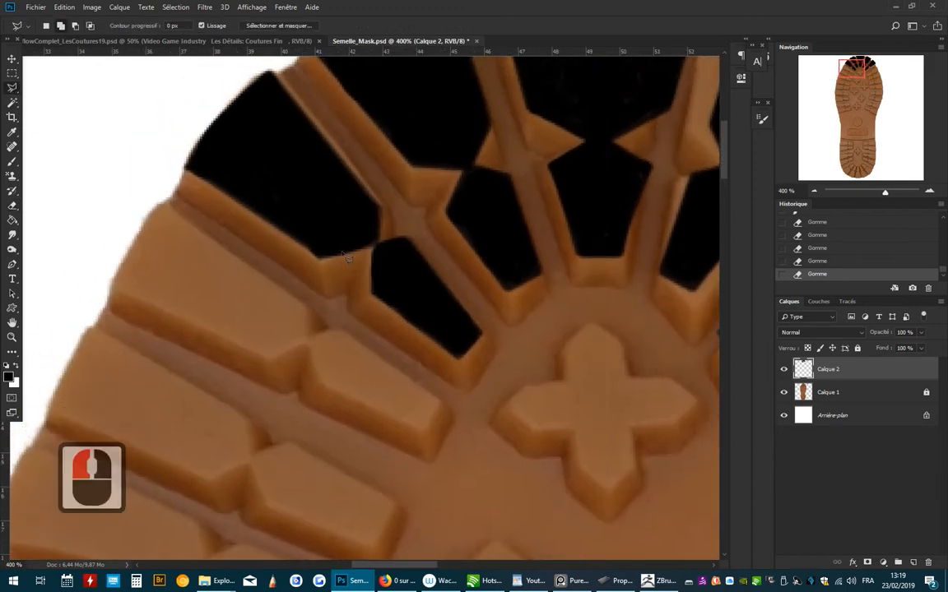
click(252, 65)
click(165, 188)
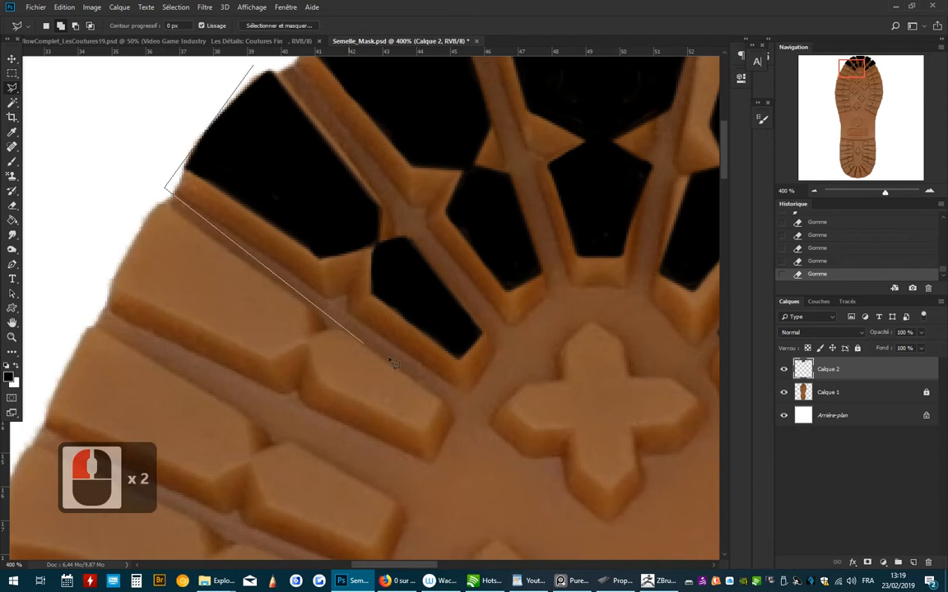
click(507, 329)
scroll(506, 329, up, 5)
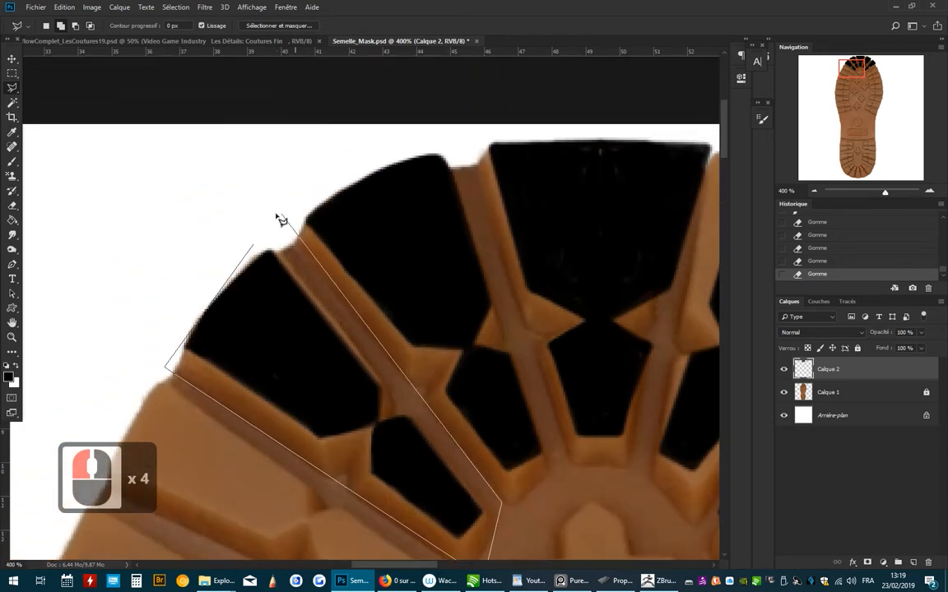
click(282, 239)
double_click(255, 245)
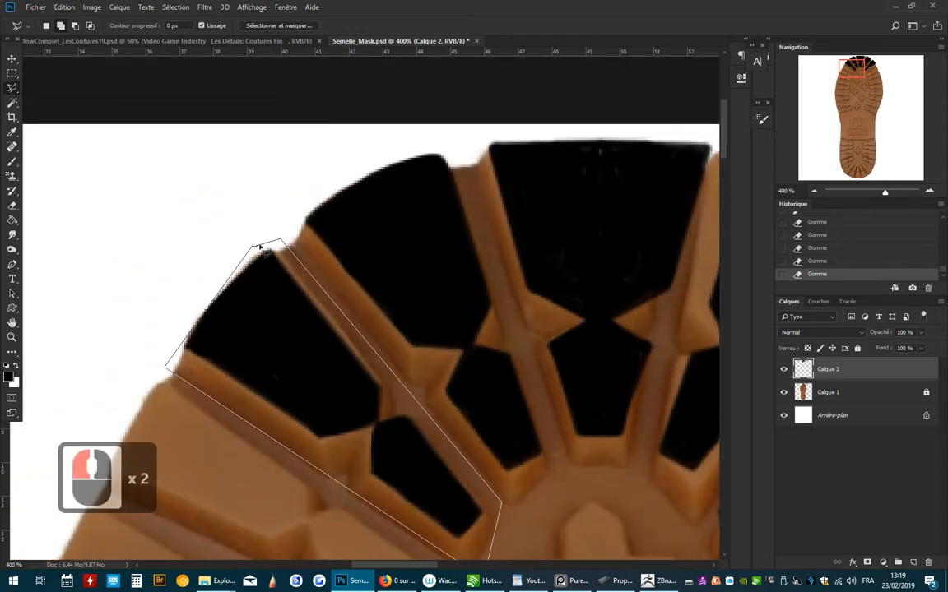
double_click(255, 246)
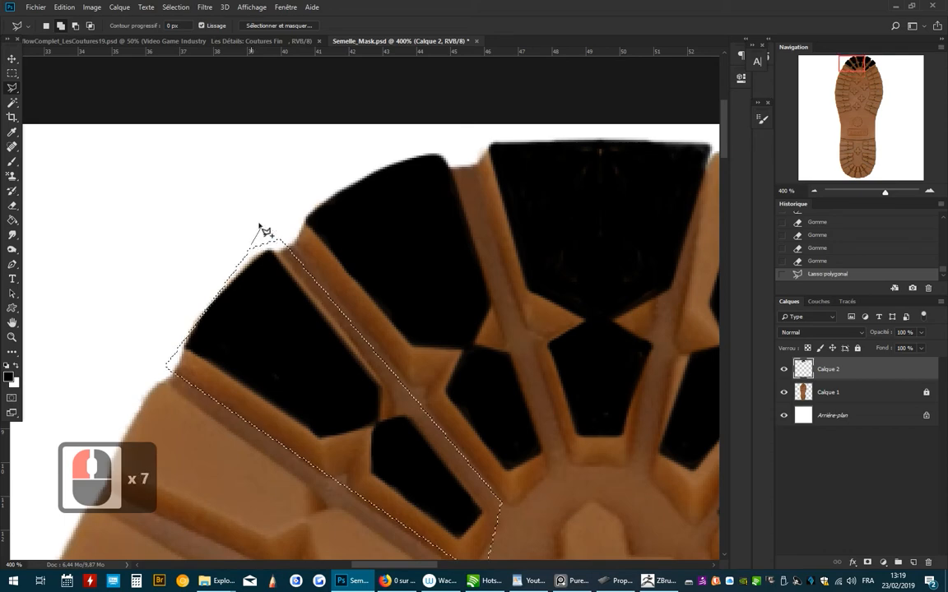
Close the accidental extra lasso outside the sole and subtract its stray area from the selection with rectangular marquees.
click(224, 211)
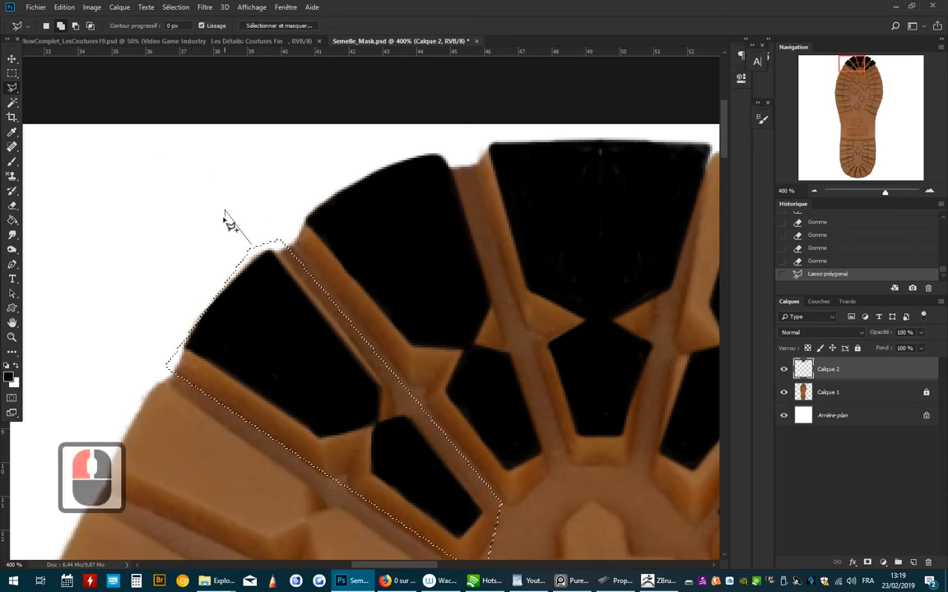
click(249, 245)
click(76, 25)
click(13, 74)
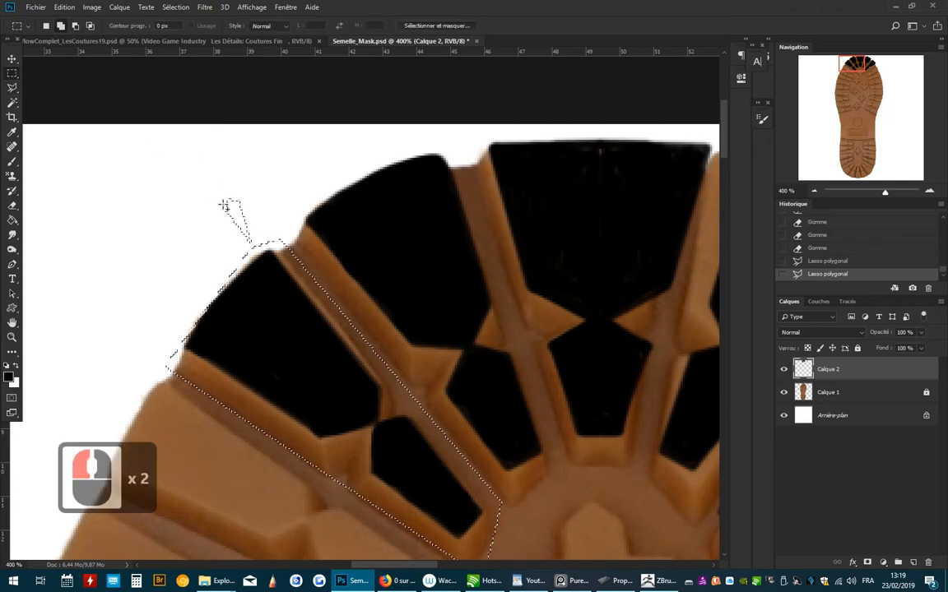
drag(194, 183, 251, 237)
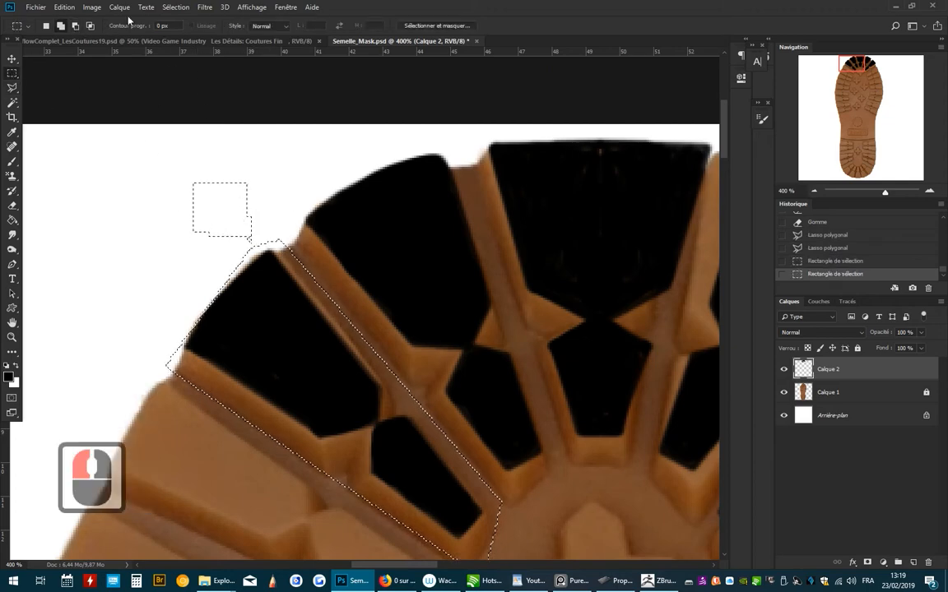
click(76, 26)
drag(187, 177, 250, 219)
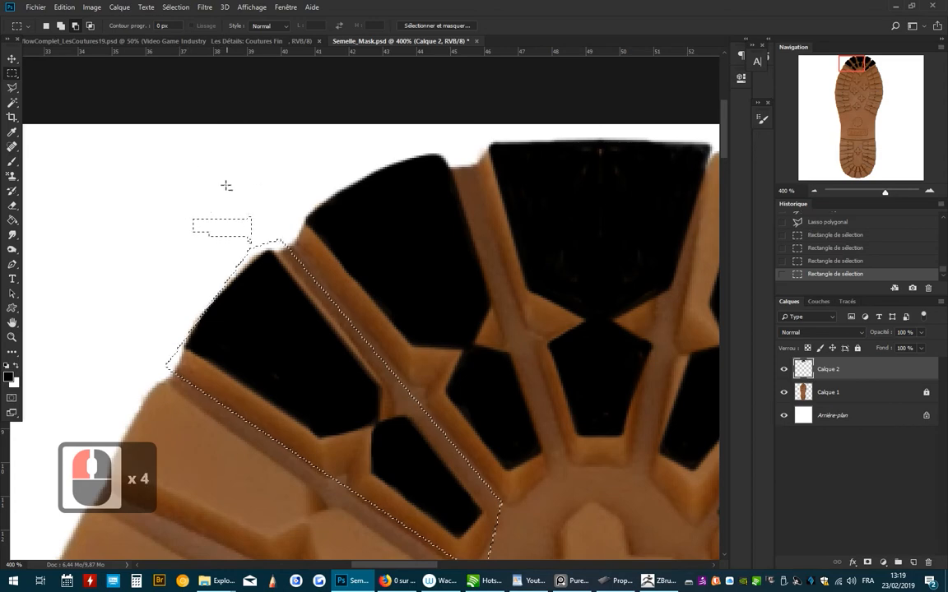
drag(170, 215, 256, 245)
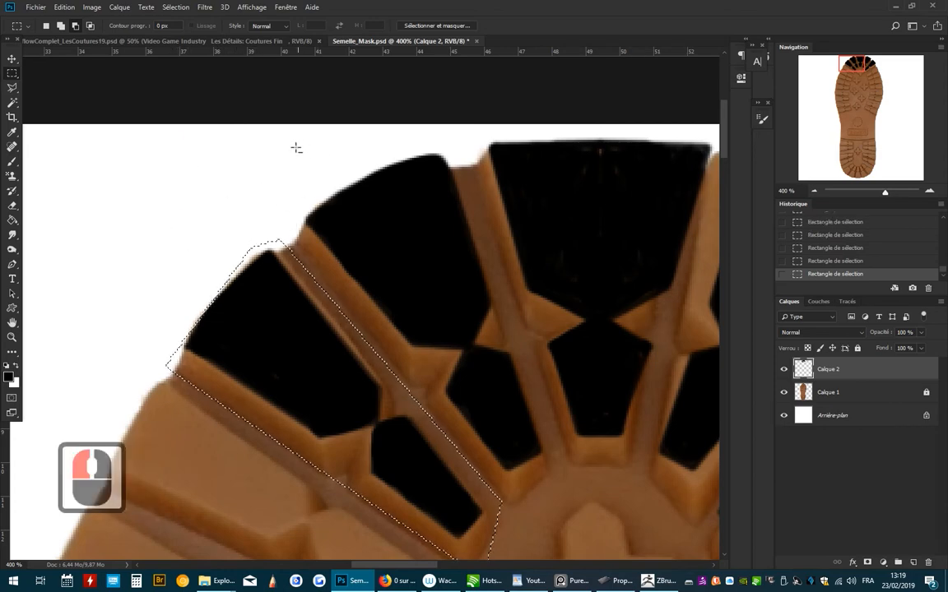
Copy the selected black lug pair onto a new layer and move the copy over the next unpainted lug pair down.
key(ctrl+minus)
key(ctrl+c)
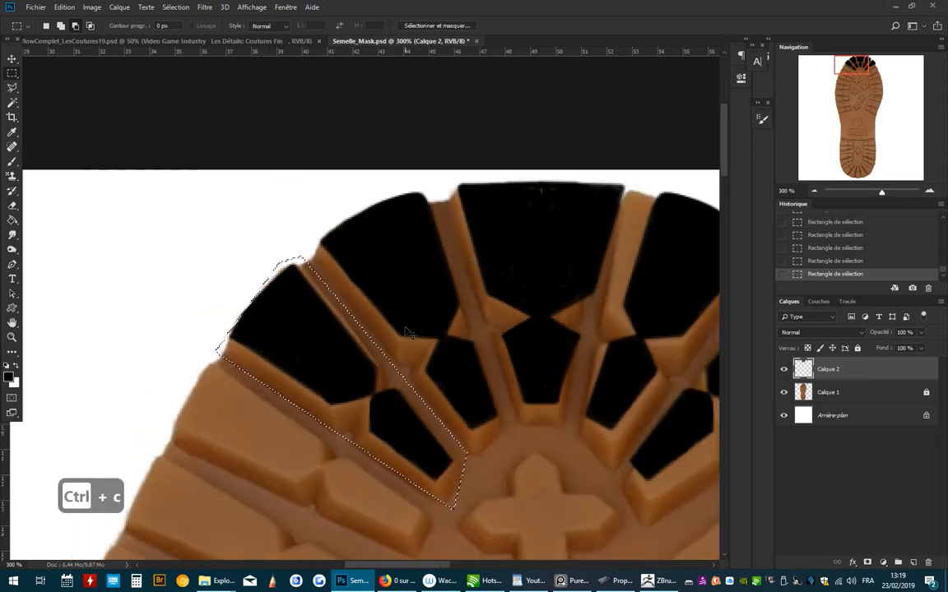
key(ctrl+v)
click(12, 58)
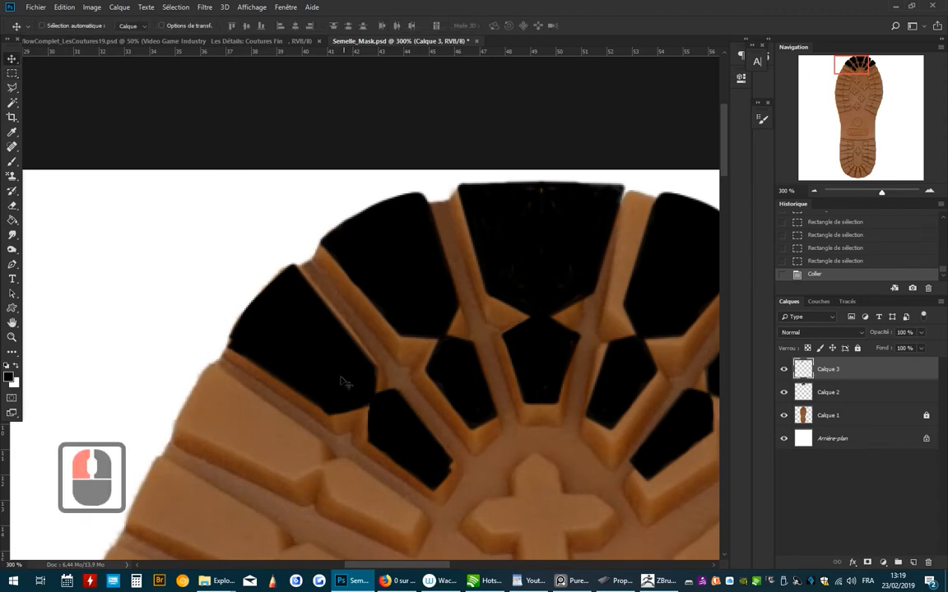
drag(345, 382, 278, 467)
Rotate the copied lug pair about -13° with Free Transform, fit it over the underlying lugs and apply the transformation.
key(ctrl+t)
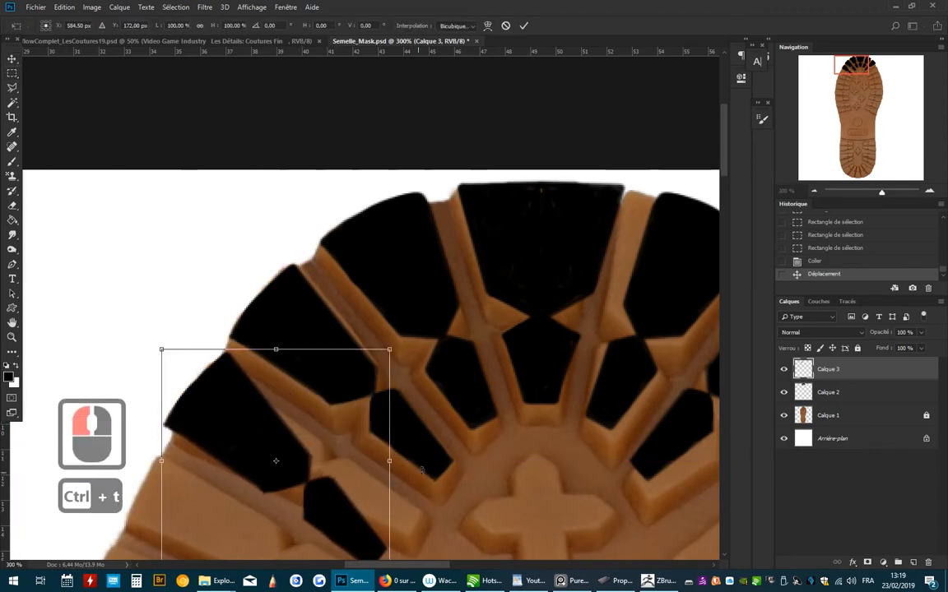
drag(422, 469, 414, 422)
drag(298, 464, 313, 447)
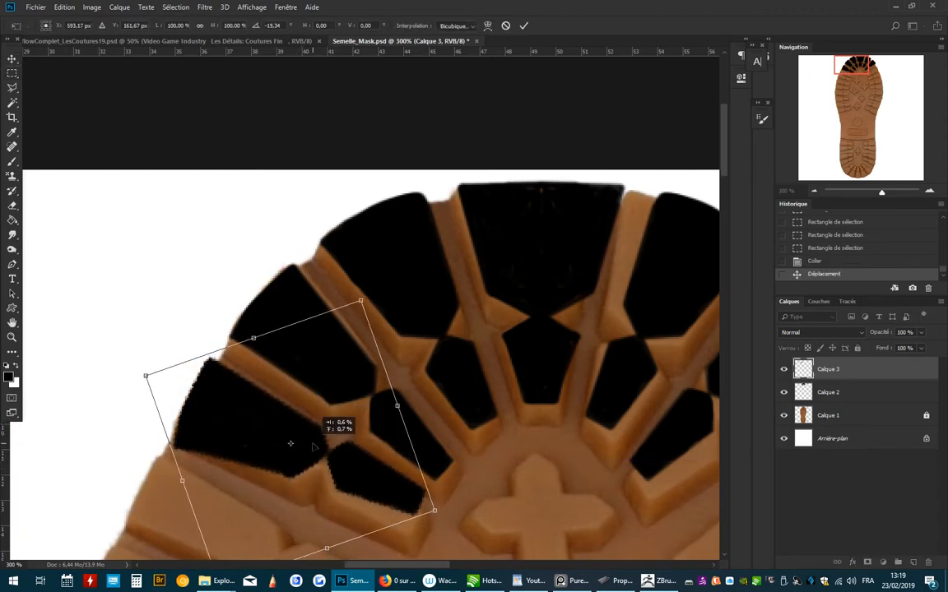
drag(421, 386, 425, 403)
drag(350, 412, 350, 426)
drag(393, 368, 411, 348)
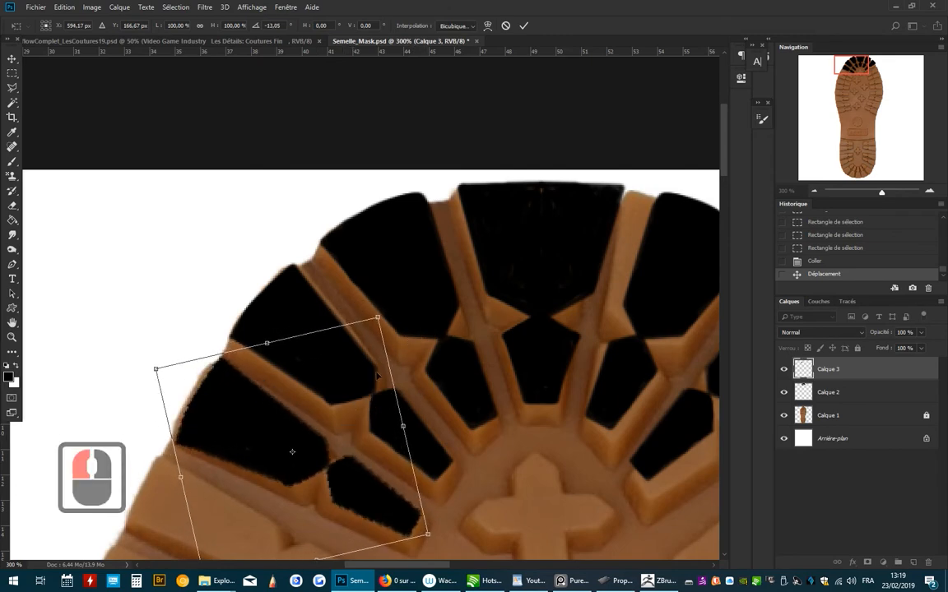
drag(323, 434, 319, 436)
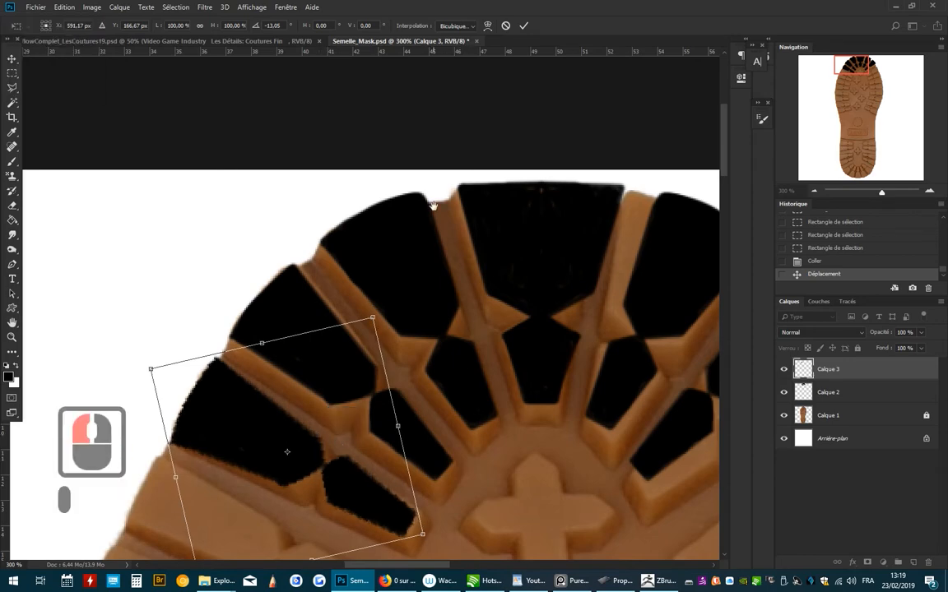
click(12, 60)
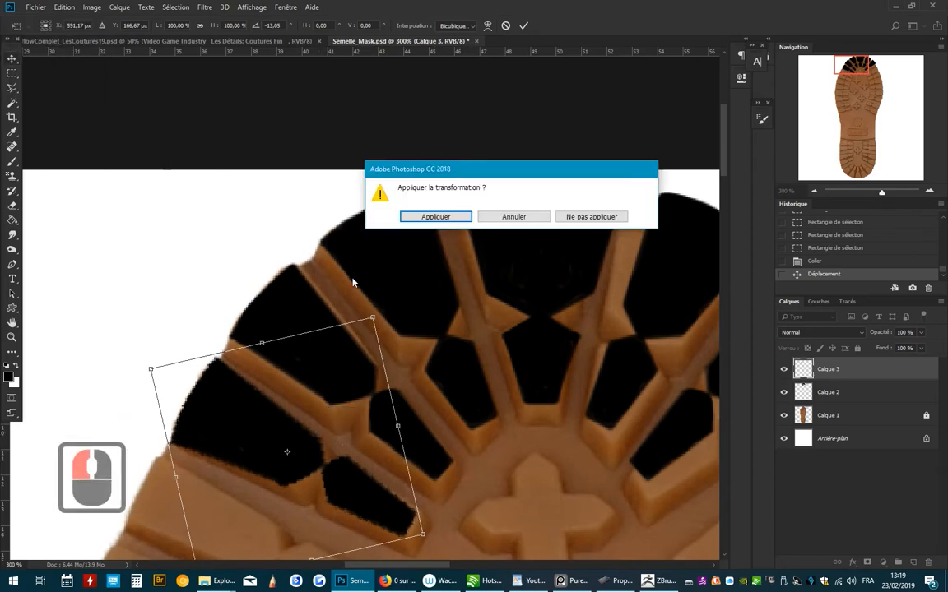
click(437, 217)
Duplicate the fitted lug pair onto the next row down, rotate it about -5.3° and align it with the lugs.
scroll(456, 214, up, 20)
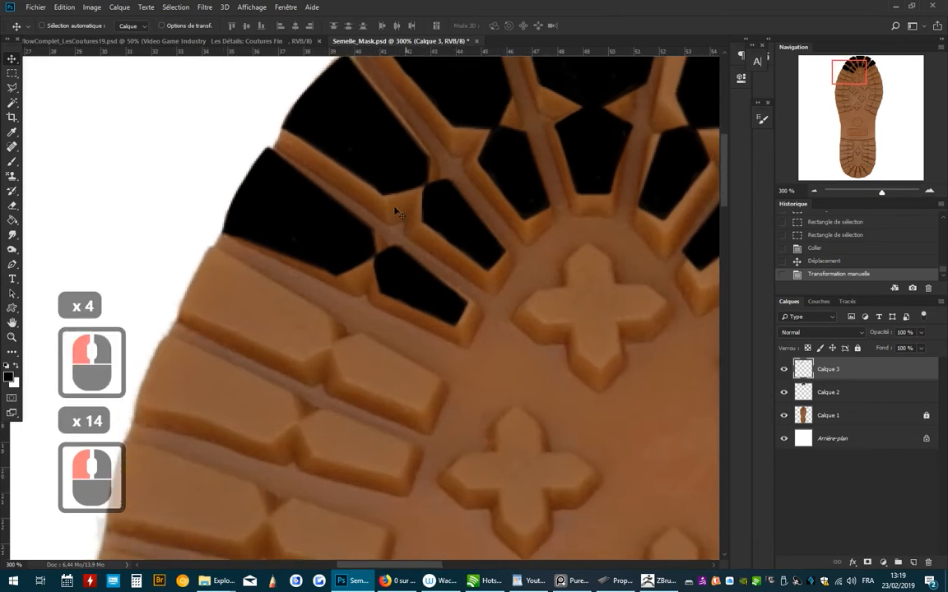
mouse_move(311, 325)
mouse_down()
mouse_move(314, 334)
mouse_move(303, 322)
mouse_up()
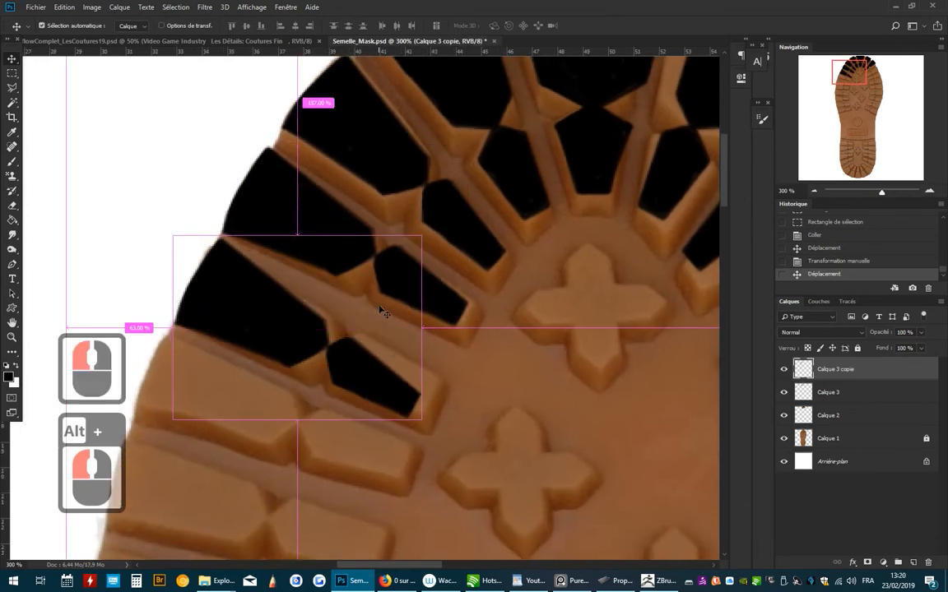
key(ctrl+t)
drag(431, 337, 425, 319)
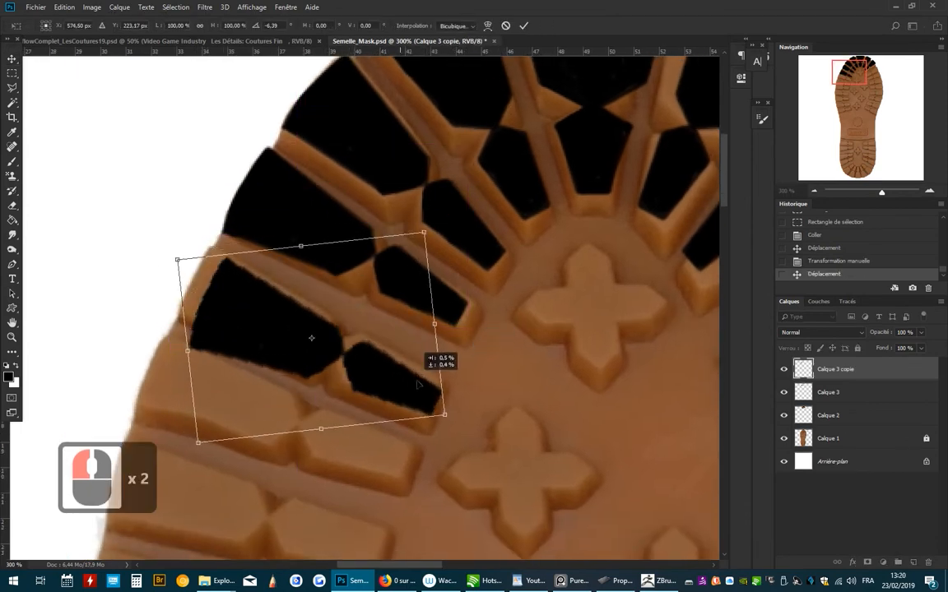
drag(417, 384, 404, 367)
drag(477, 362, 477, 365)
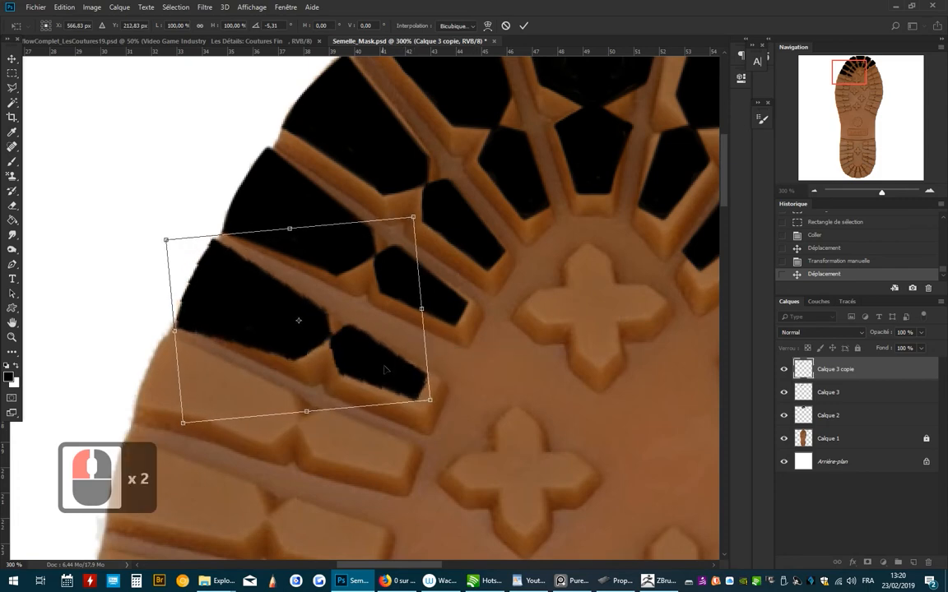
drag(384, 369, 383, 377)
key(Return)
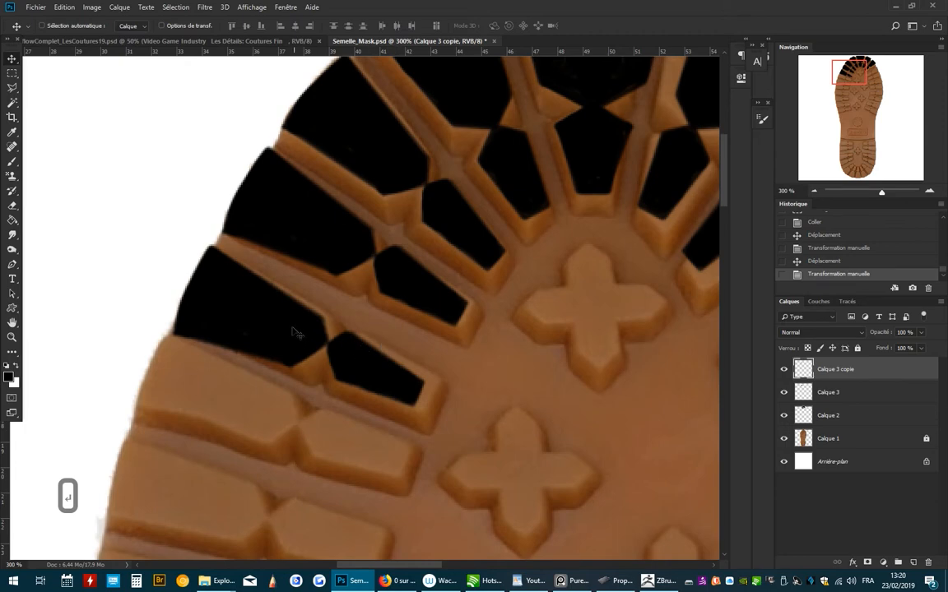
Duplicate the latest lug pair onto the following row, rotate it about -7°, reposition it over the lugs and apply the transformation.
drag(296, 332, 290, 403)
key(ctrl+t)
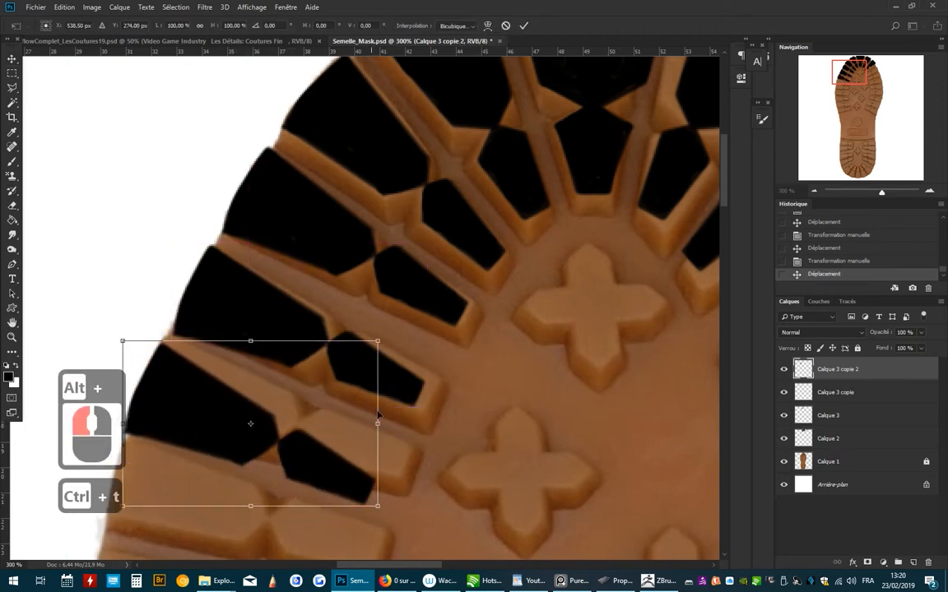
drag(378, 413, 324, 422)
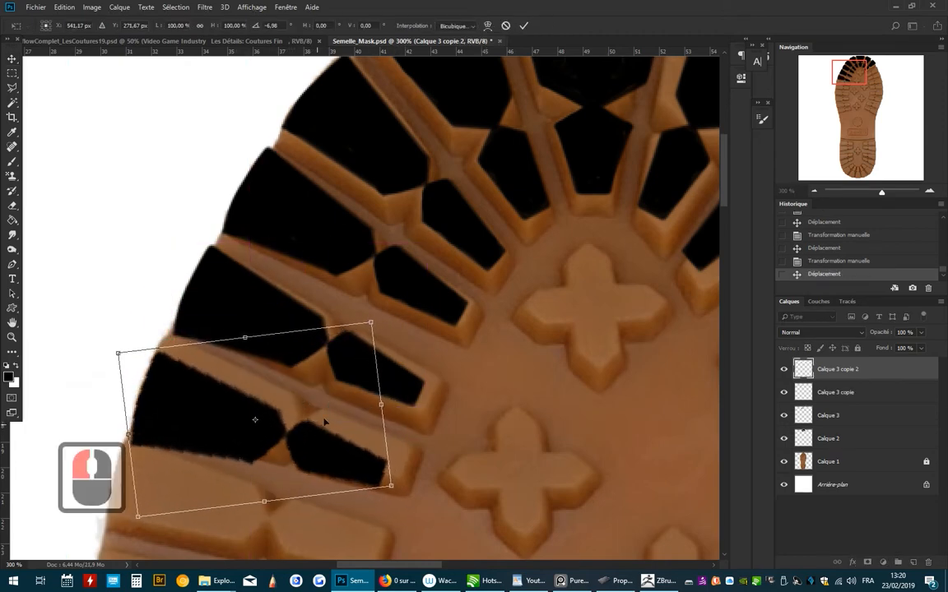
click(13, 59)
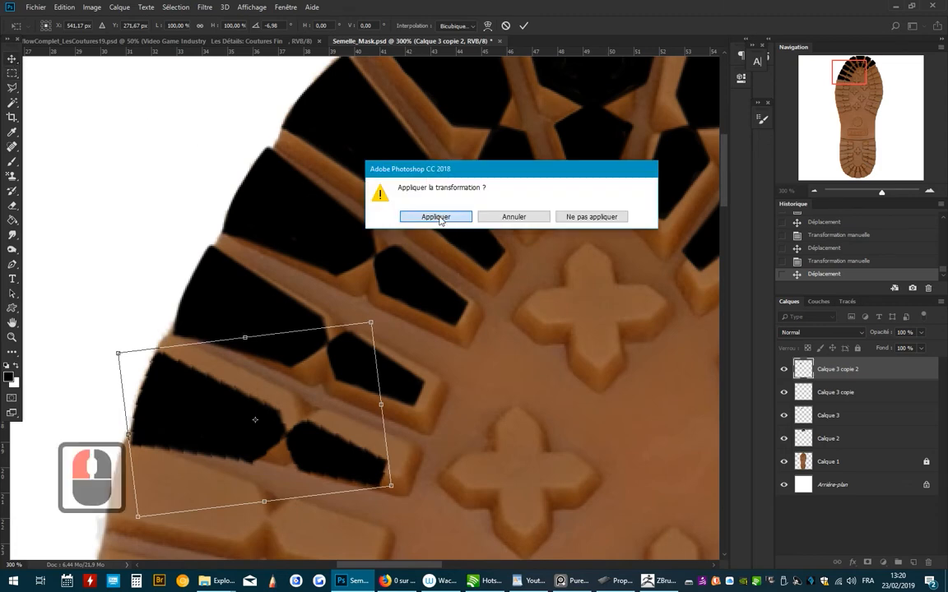
click(441, 219)
Duplicate the lug pair once more for the next row down, rotate it -6.4°, enlarge it slightly and fit it over the lugs.
drag(463, 332, 483, 169)
drag(309, 273, 316, 548)
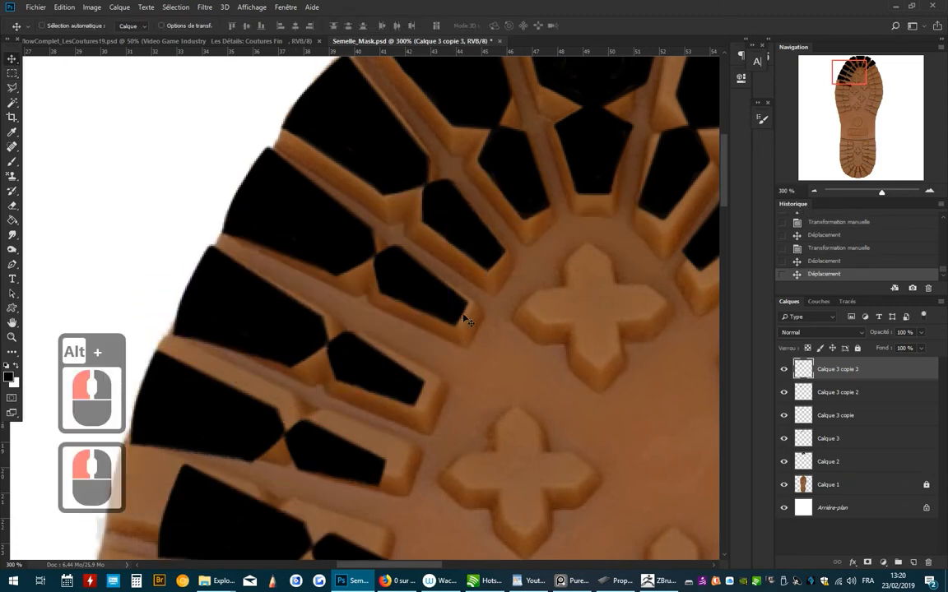
drag(462, 320, 450, 230)
drag(425, 202, 366, 211)
key(ctrl+t)
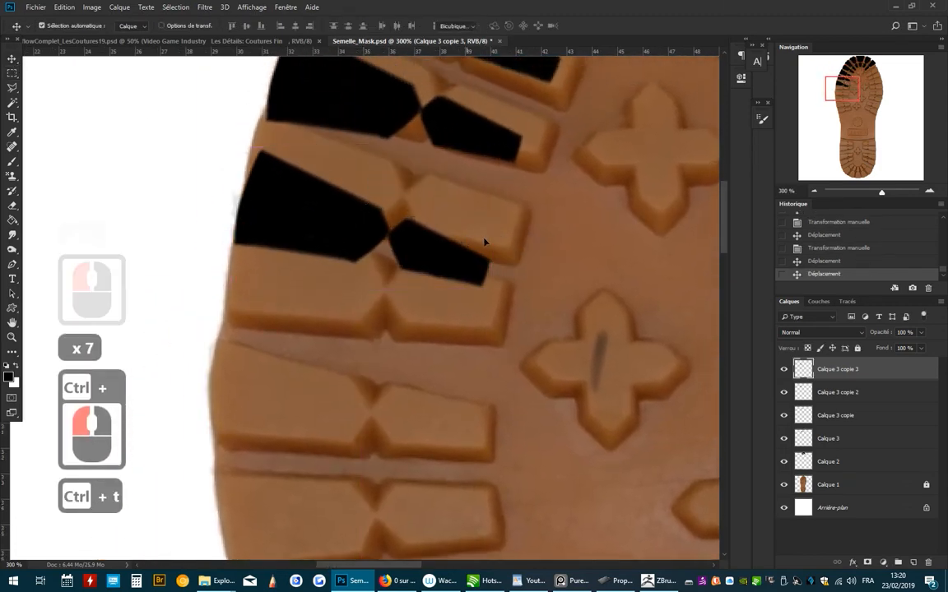
drag(524, 256, 522, 237)
drag(424, 254, 427, 231)
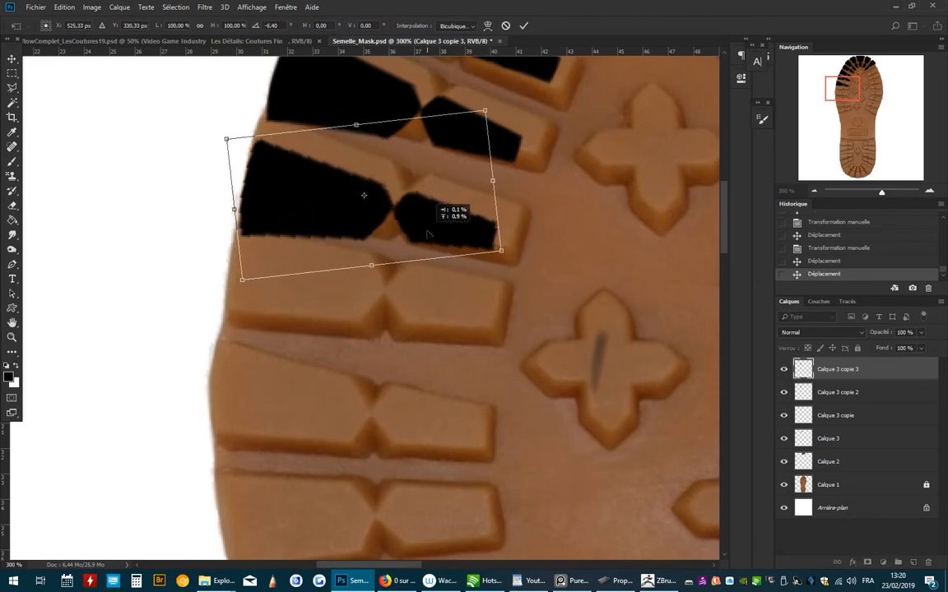
drag(500, 248, 504, 253)
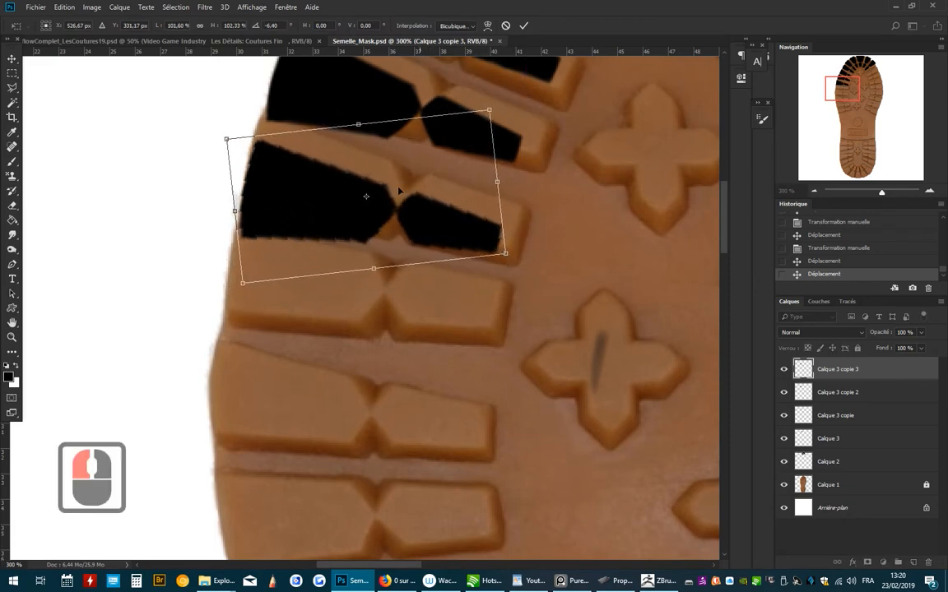
click(12, 59)
click(433, 218)
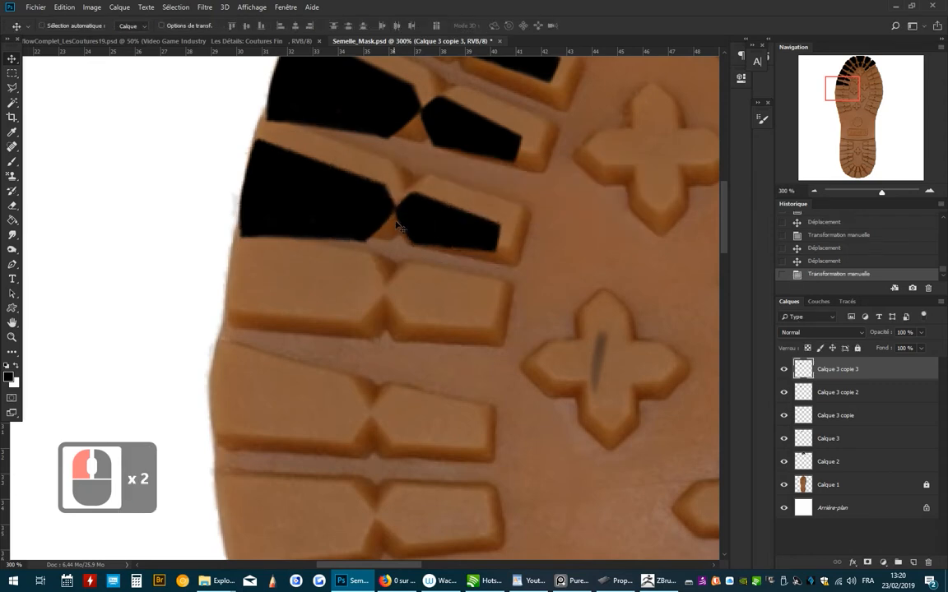
Duplicate the latest lug pair onto the next row down, rotate it about -4.1°, apply the transformation and align it with the lugs.
drag(372, 209, 383, 342)
key(ctrl+t)
drag(494, 349, 511, 338)
drag(445, 360, 442, 358)
click(15, 60)
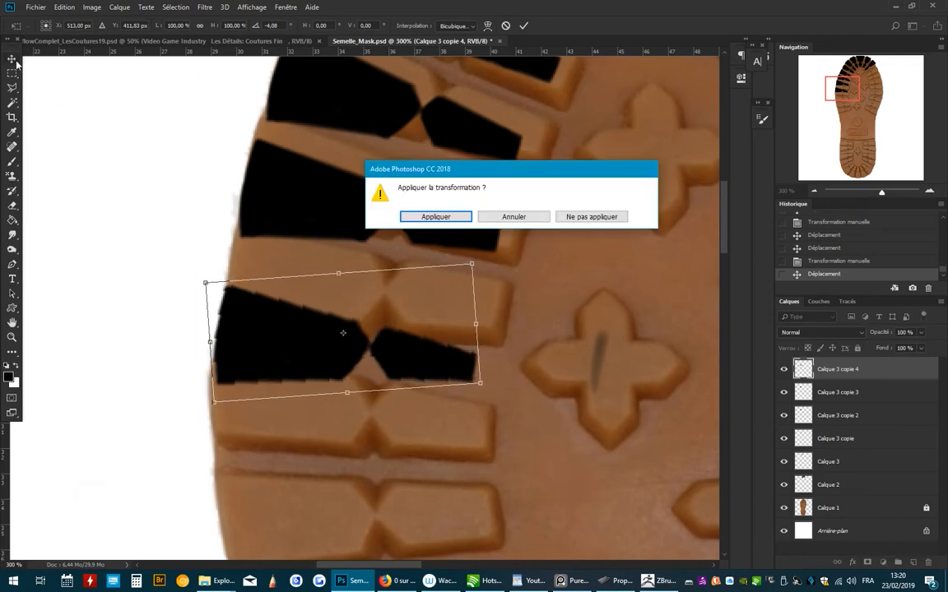
click(461, 223)
drag(317, 338, 322, 313)
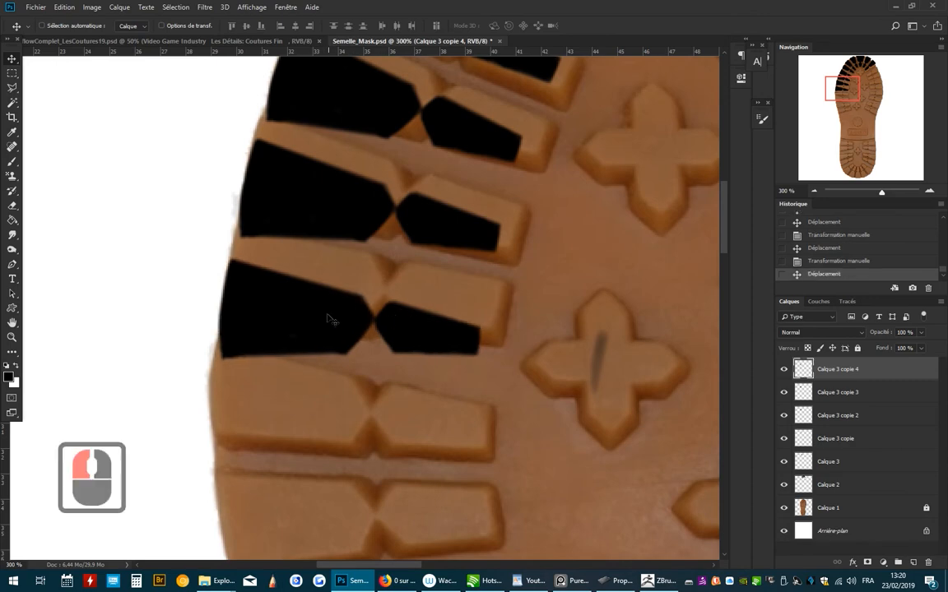
Duplicate the lug pair onto the following left-edge row, rotate it -11.9°, fit it over the lugs and apply the transformation.
key(ctrl+minus)
key(ctrl+minus)
drag(502, 288, 486, 262)
drag(328, 294, 323, 342)
key(ctrl+t)
drag(400, 313, 396, 299)
drag(366, 344, 360, 329)
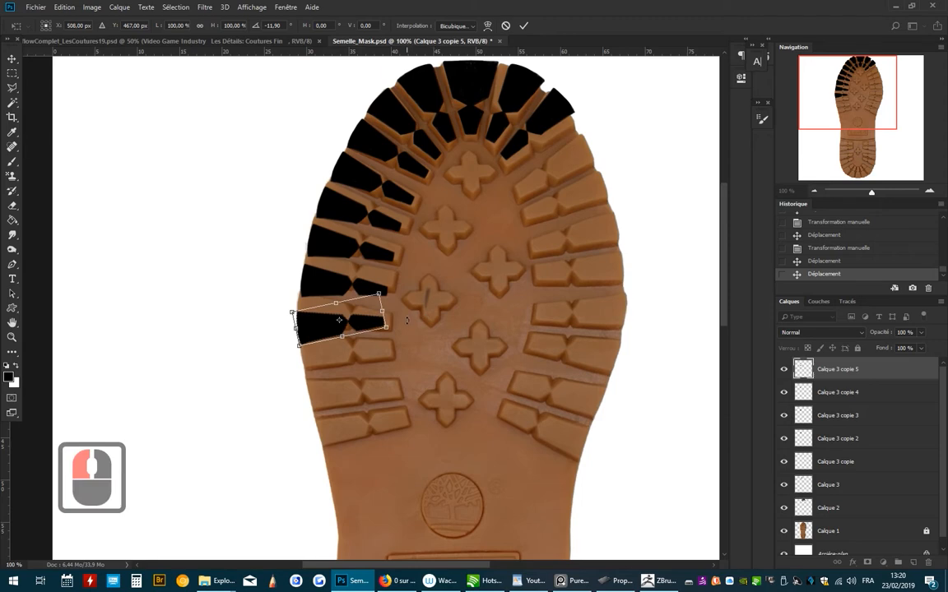
click(15, 58)
click(436, 218)
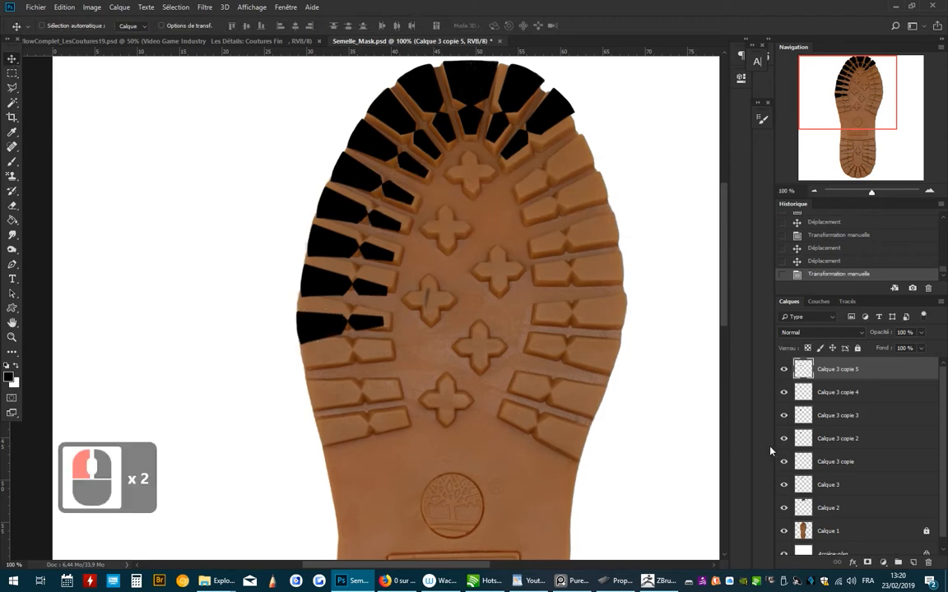
Merge the layers from Calque 3 through Calque 3 copie 5 into one layer, after checking the lower layers' visibility.
click(786, 485)
click(786, 486)
click(786, 507)
click(786, 508)
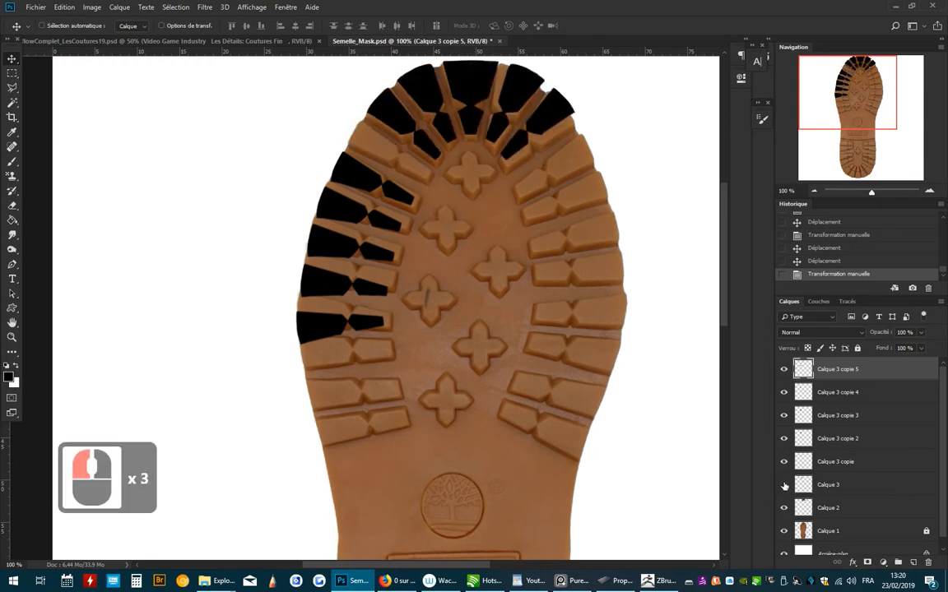
click(816, 486)
shift+click(814, 372)
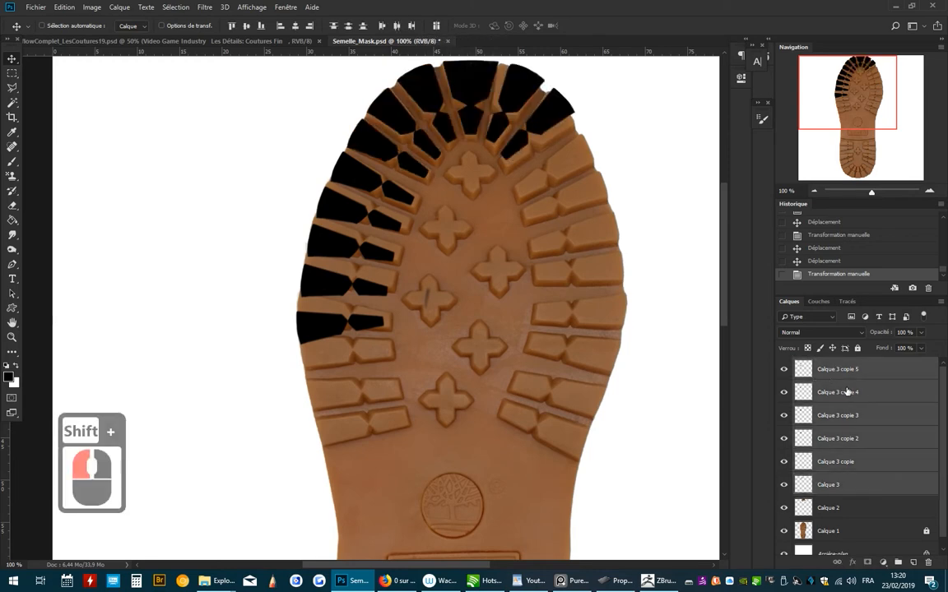
right_click(815, 382)
click(724, 426)
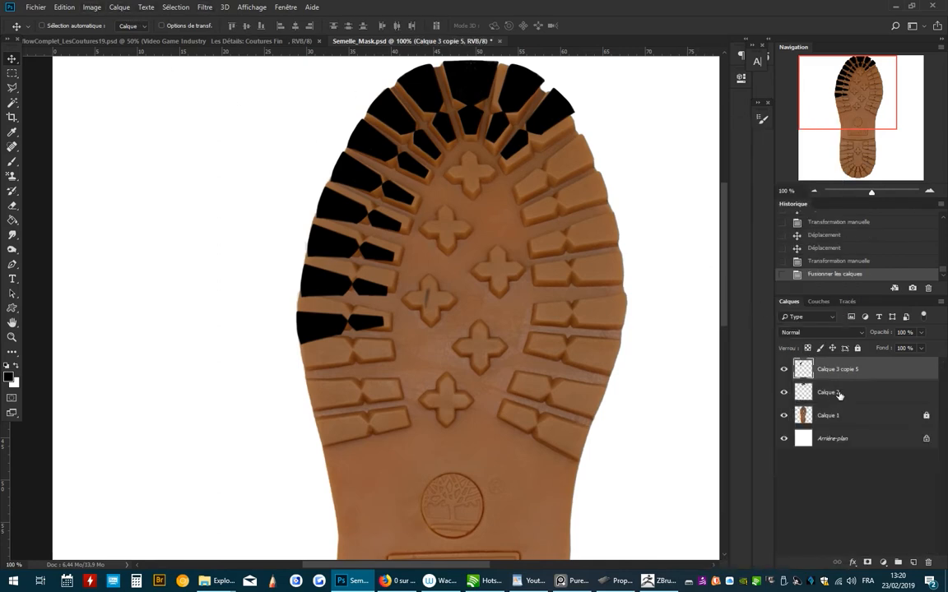
Duplicate the merged lug layer, flip the copy horizontally and move it onto the lugs along the sole's right edge.
drag(836, 371, 911, 562)
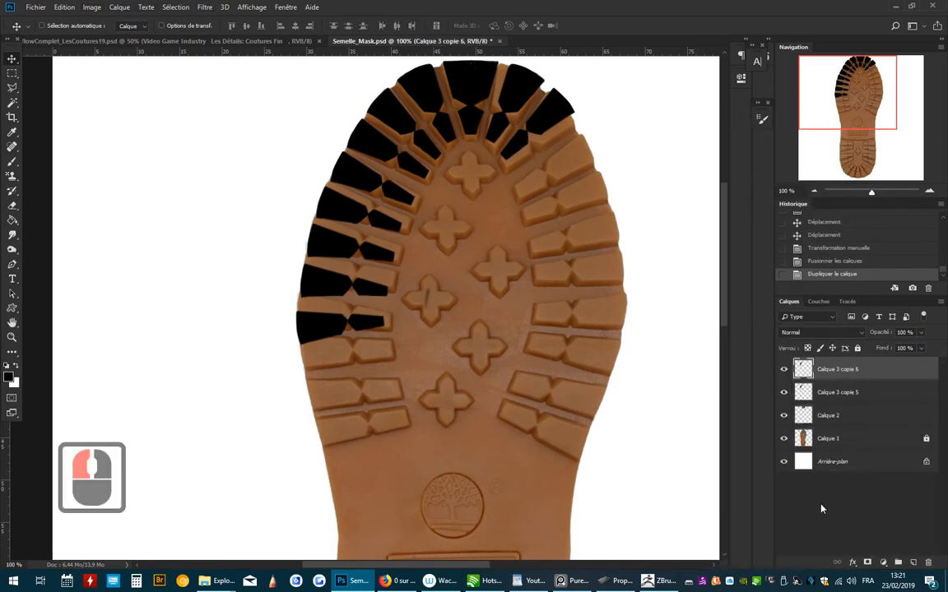
click(63, 8)
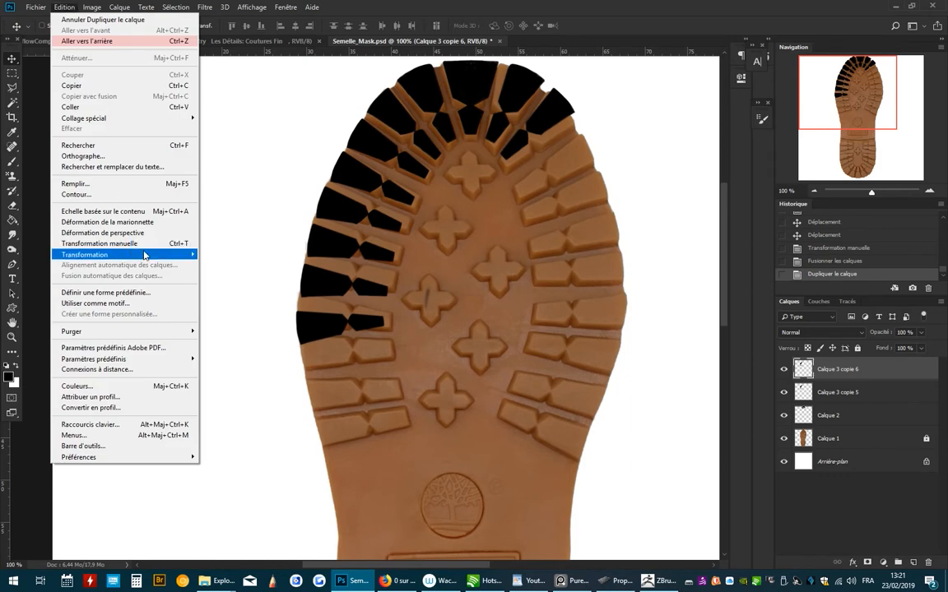
mouse_move(148, 256)
click(272, 383)
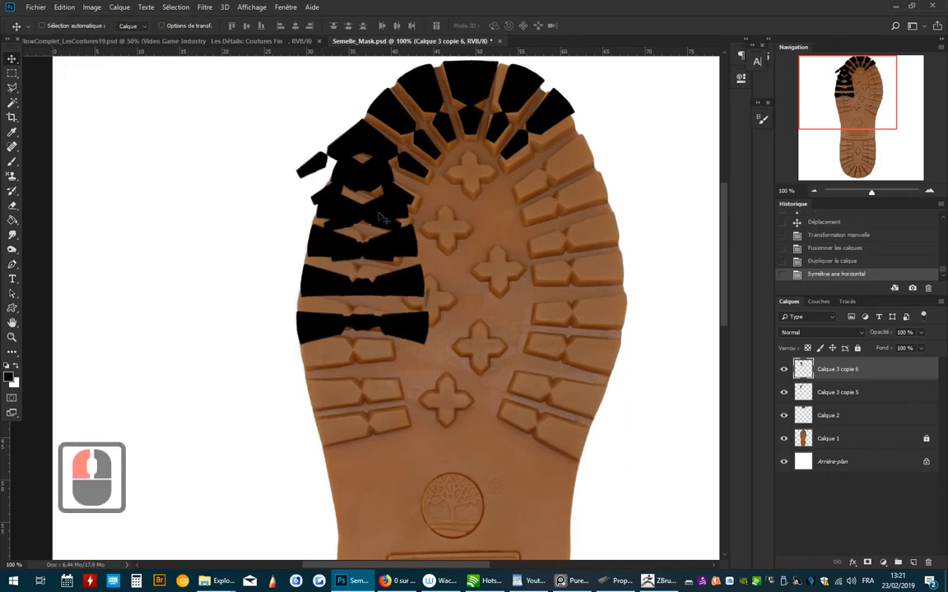
drag(381, 245, 607, 262)
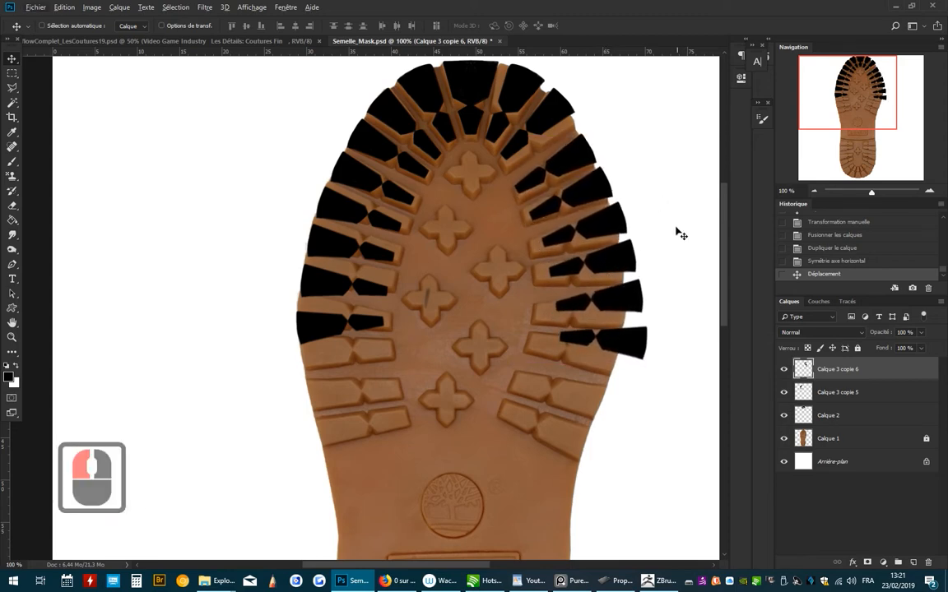
drag(600, 185, 598, 188)
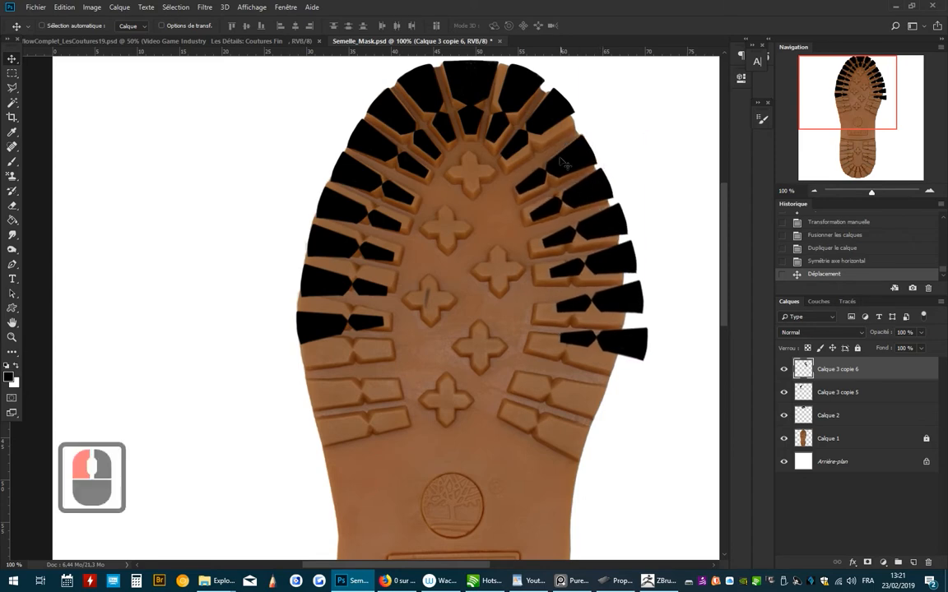
Lasso the five lower lug pairs of the mirrored copy, rotate them about 5.4°, fit them along the right edge and deselect.
drag(13, 93, 49, 80)
drag(608, 163, 554, 190)
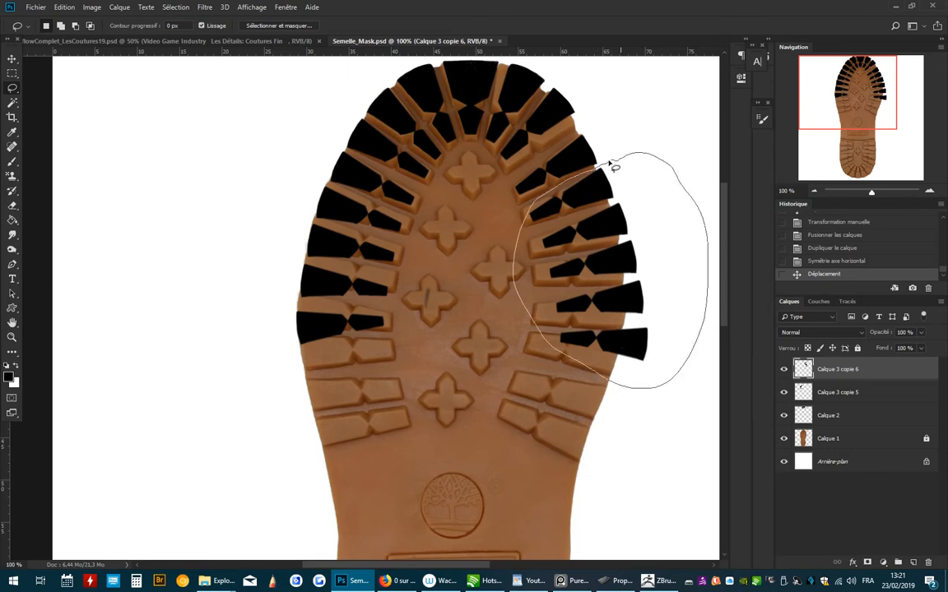
drag(613, 167, 610, 164)
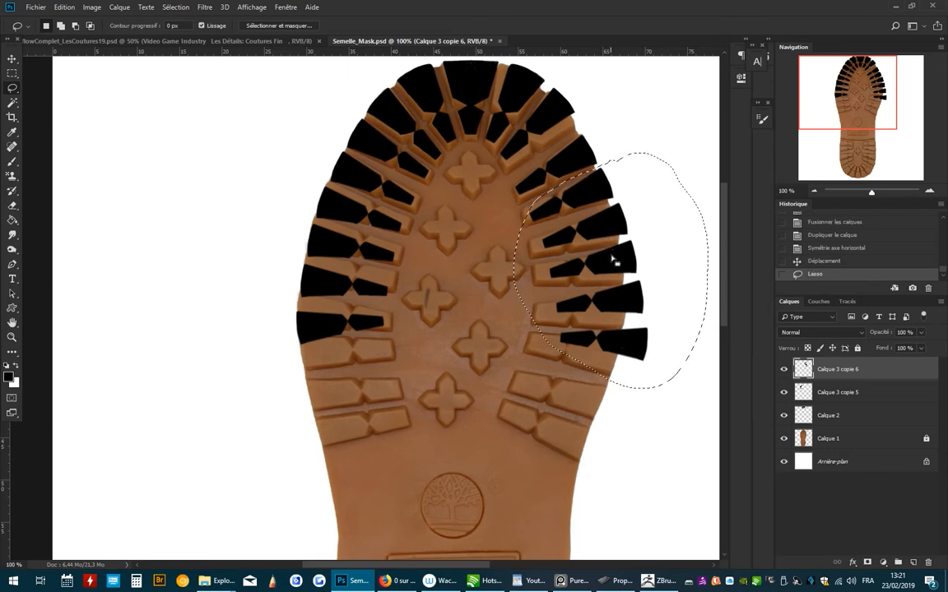
drag(601, 282, 604, 267)
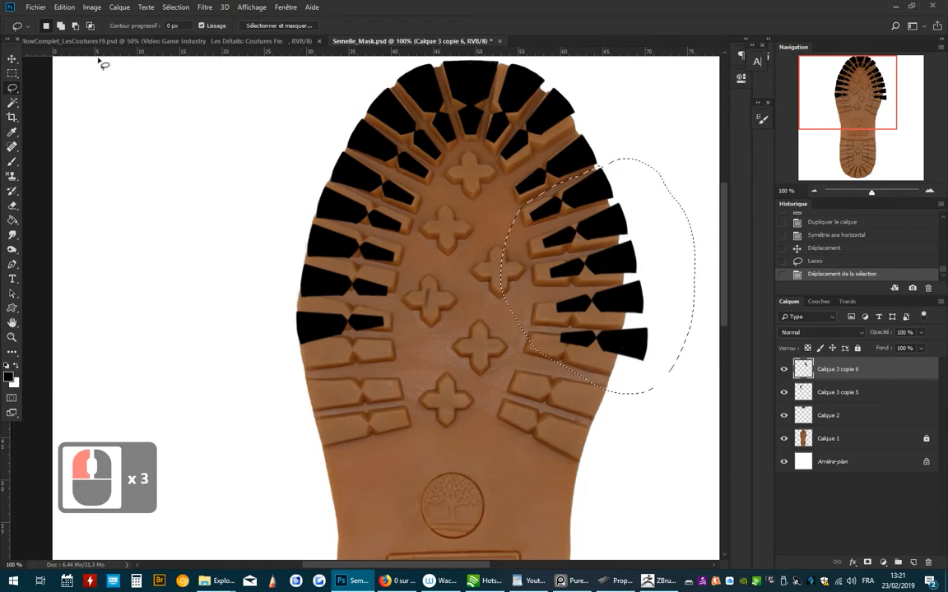
click(12, 59)
drag(623, 256, 619, 216)
key(ctrl+t)
drag(681, 202, 680, 211)
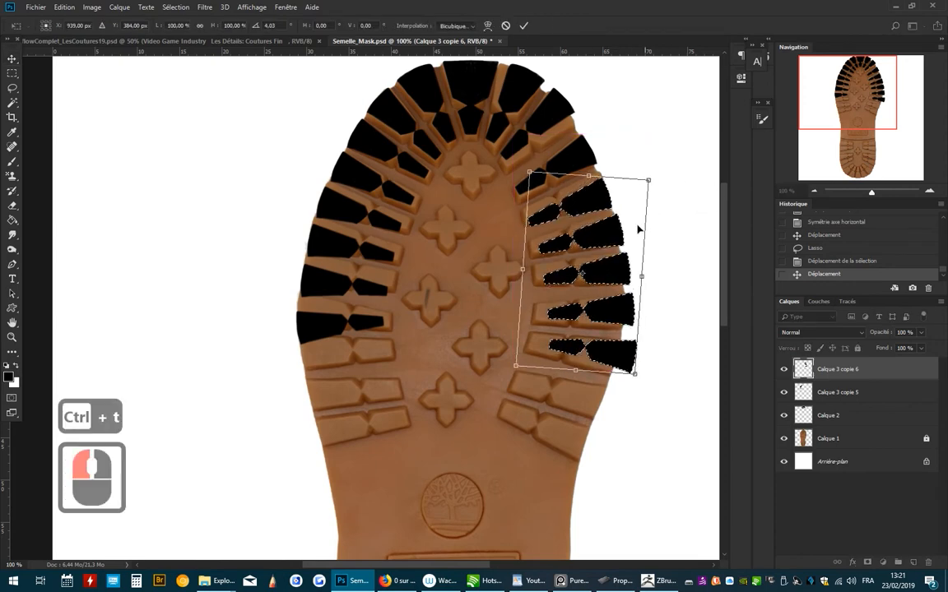
drag(606, 258, 625, 264)
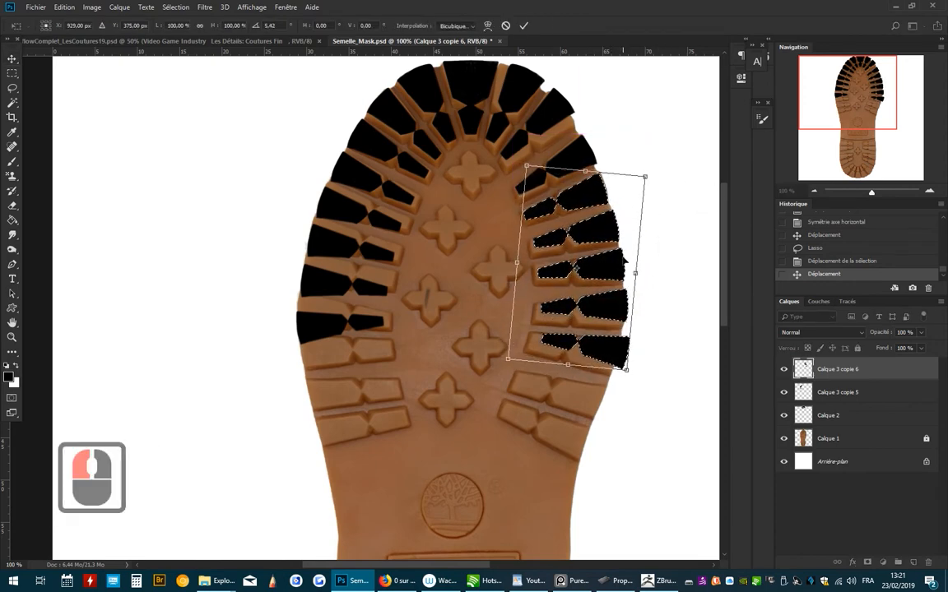
key(ctrl+d)
click(18, 58)
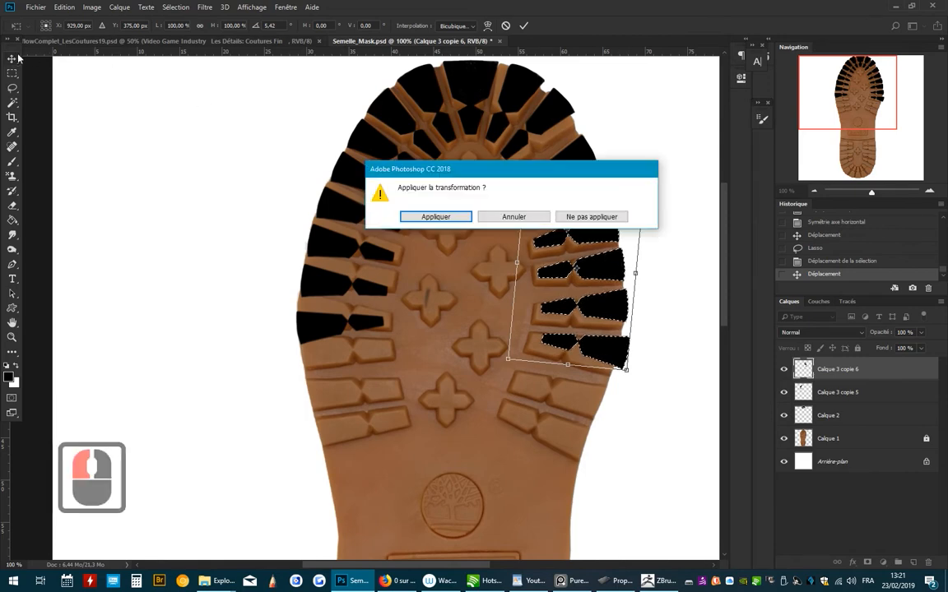
click(452, 216)
key(ctrl+d)
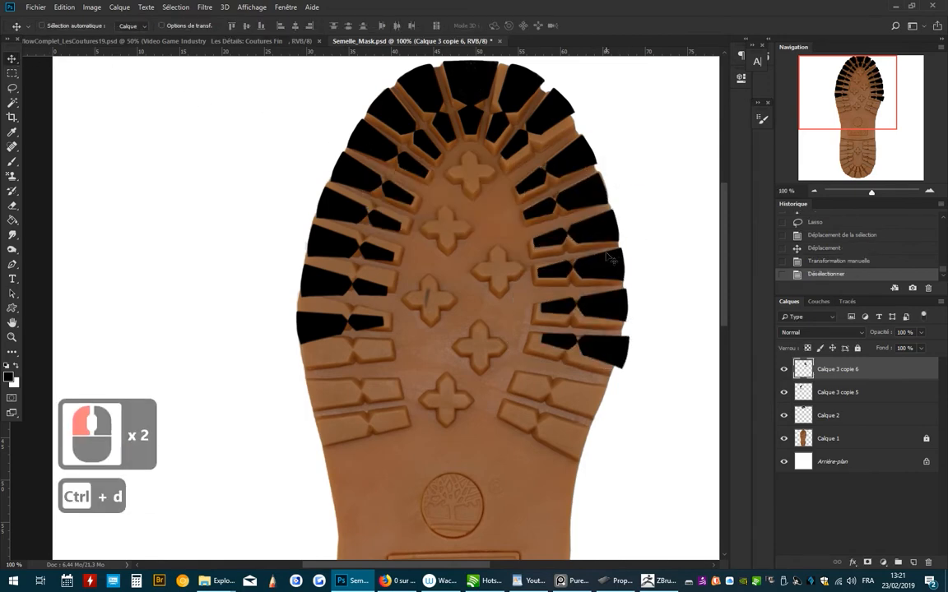
mouse_move(610, 259)
mouse_down()
mouse_move(613, 269)
mouse_move(608, 259)
mouse_up()
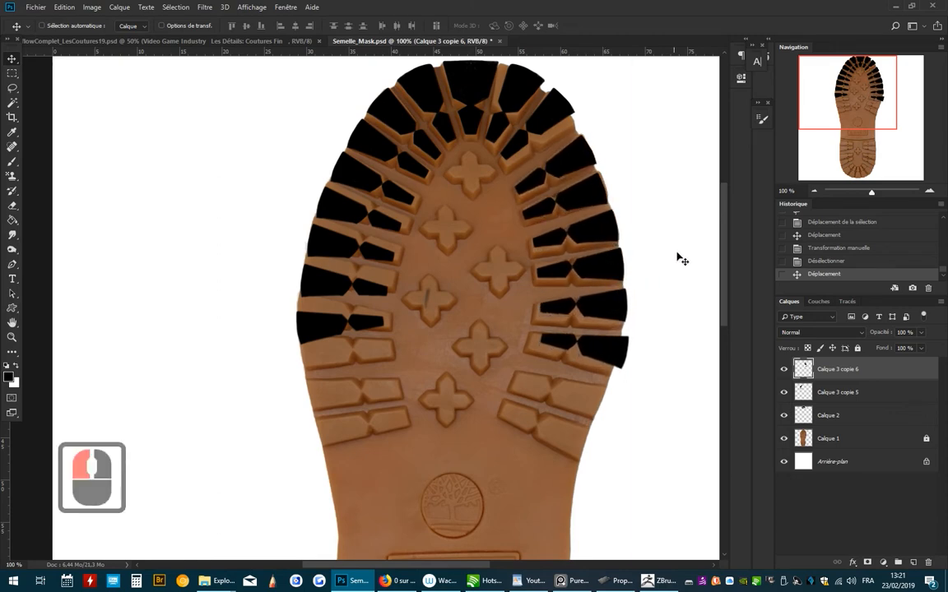
Lasso the two lowest mirrored lug pairs, shift them inward, rotate them about 6.1° and apply the transformation over the lugs.
click(12, 88)
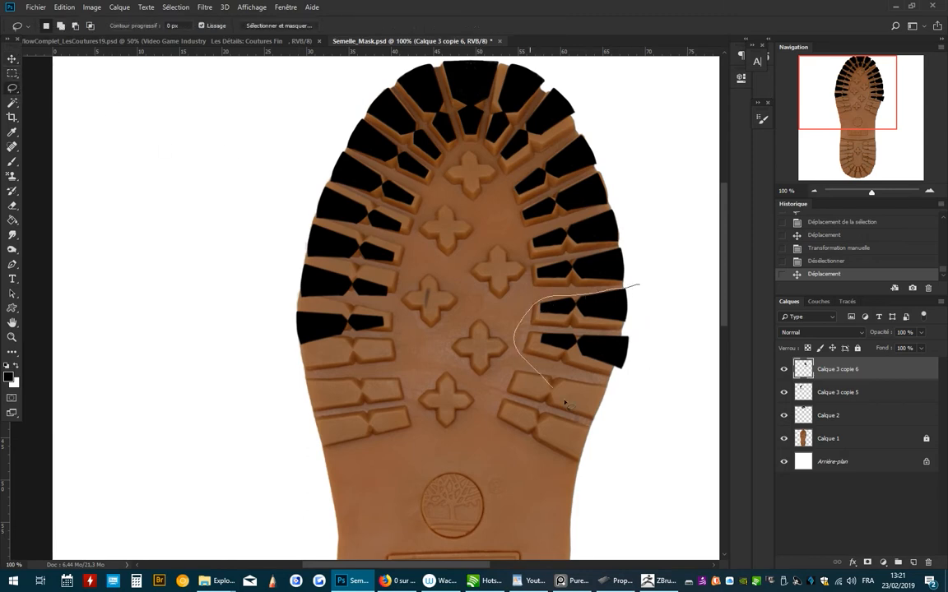
drag(565, 401, 661, 306)
key(ctrl+t)
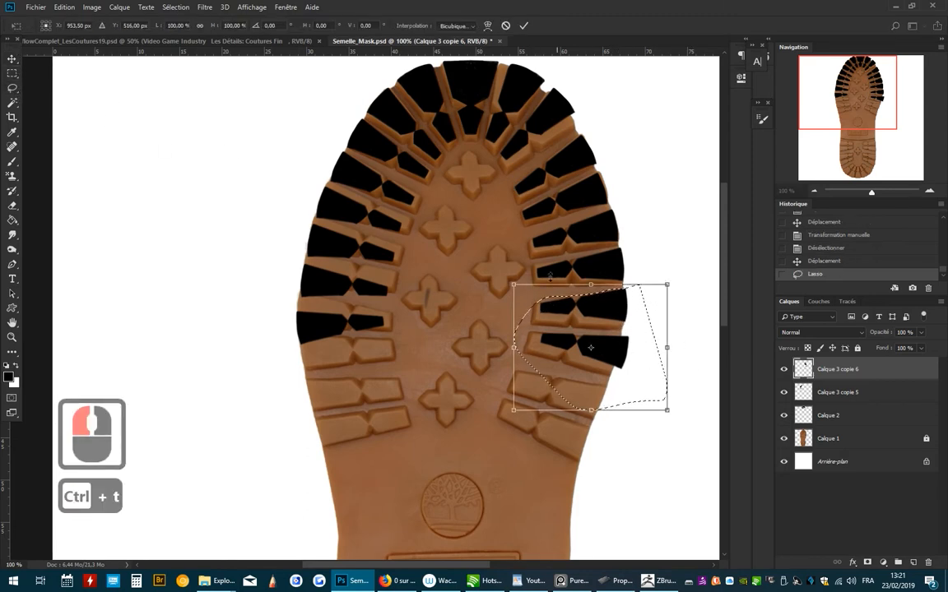
click(13, 58)
drag(581, 332, 583, 334)
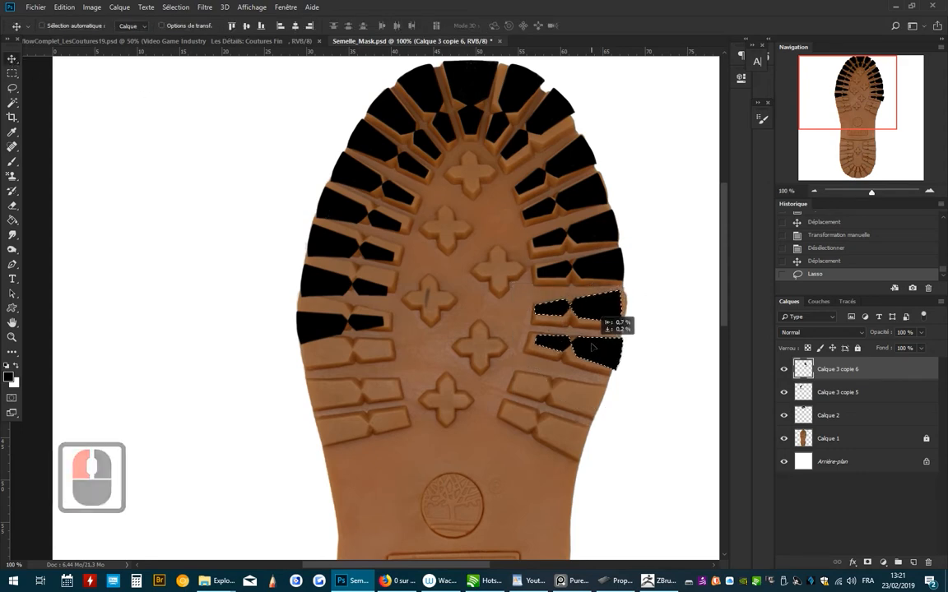
key(ctrl+t)
drag(651, 301, 617, 319)
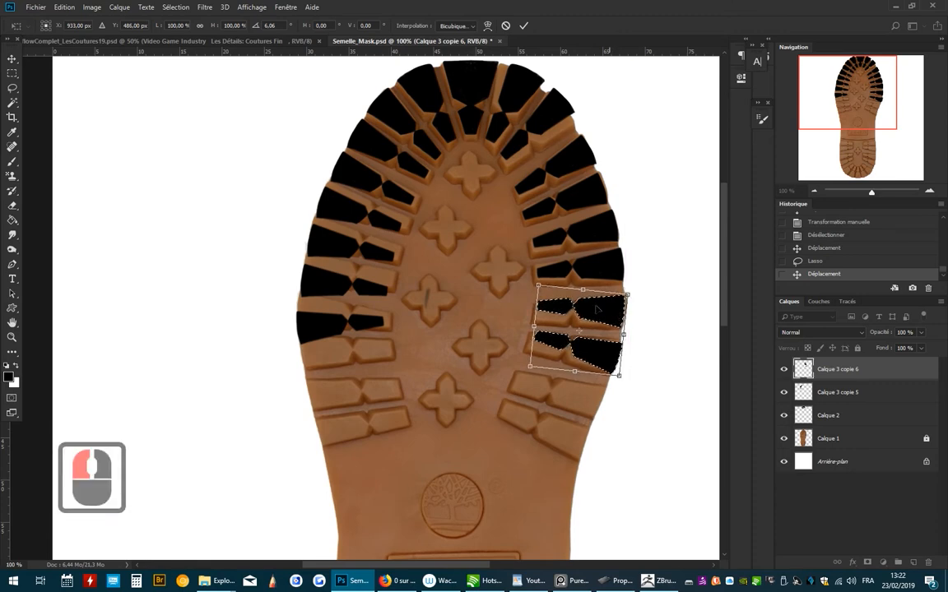
click(13, 60)
click(446, 216)
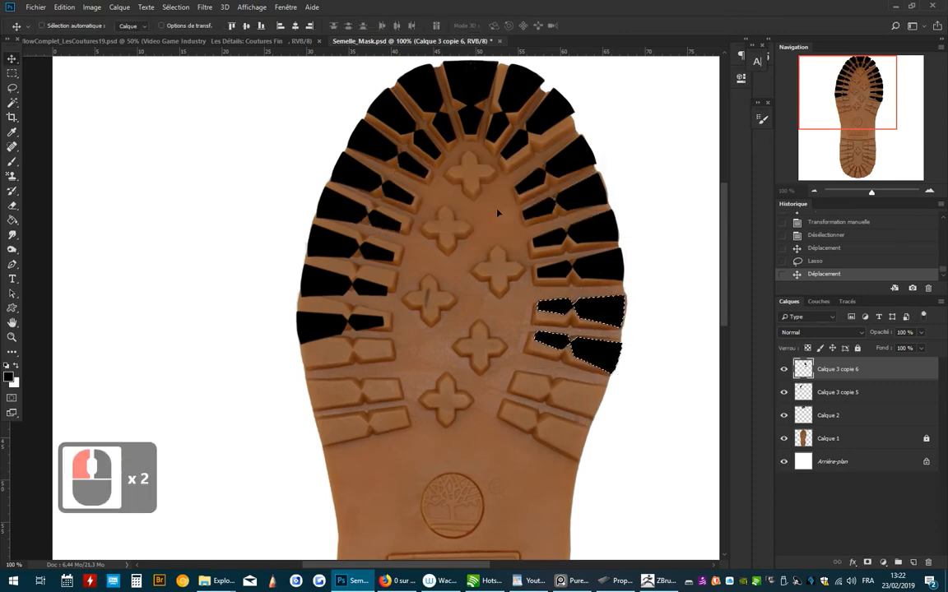
click(640, 295)
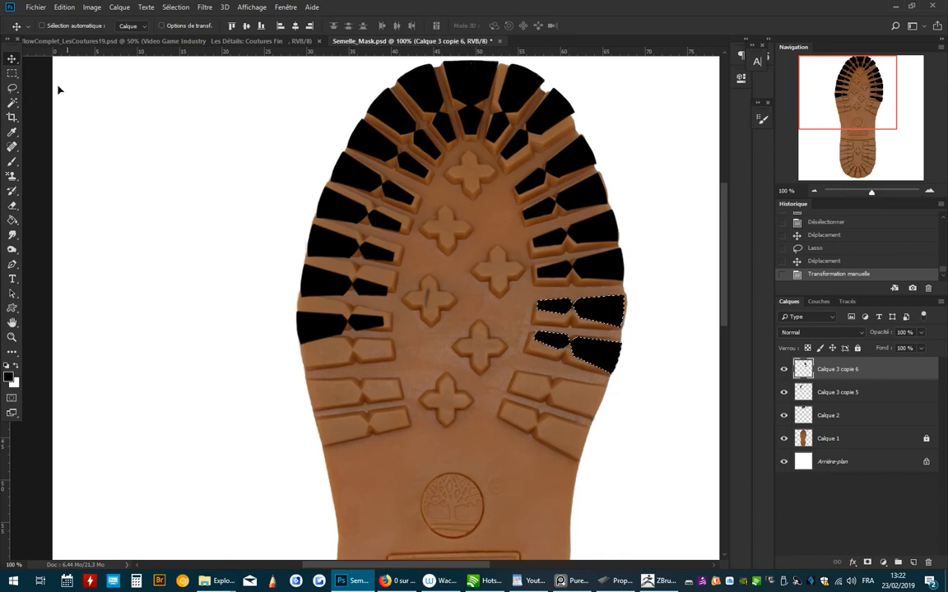
Subtract the lowest mirrored lug pair from the floating selection with the Lasso, nudge the remaining pair into place and deselect.
click(12, 88)
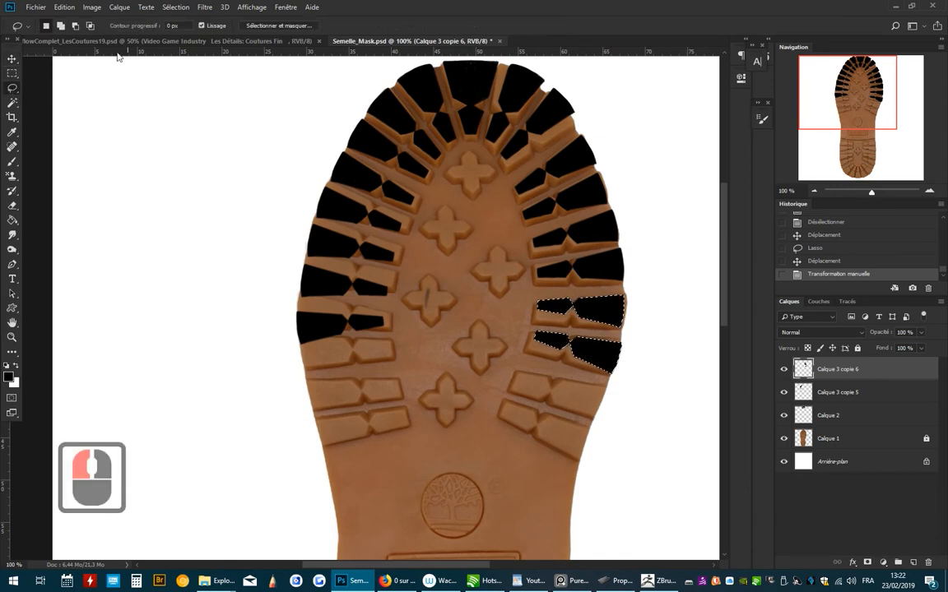
click(75, 27)
mouse_move(633, 343)
mouse_down()
mouse_move(529, 322)
mouse_move(668, 390)
mouse_up()
key(v)
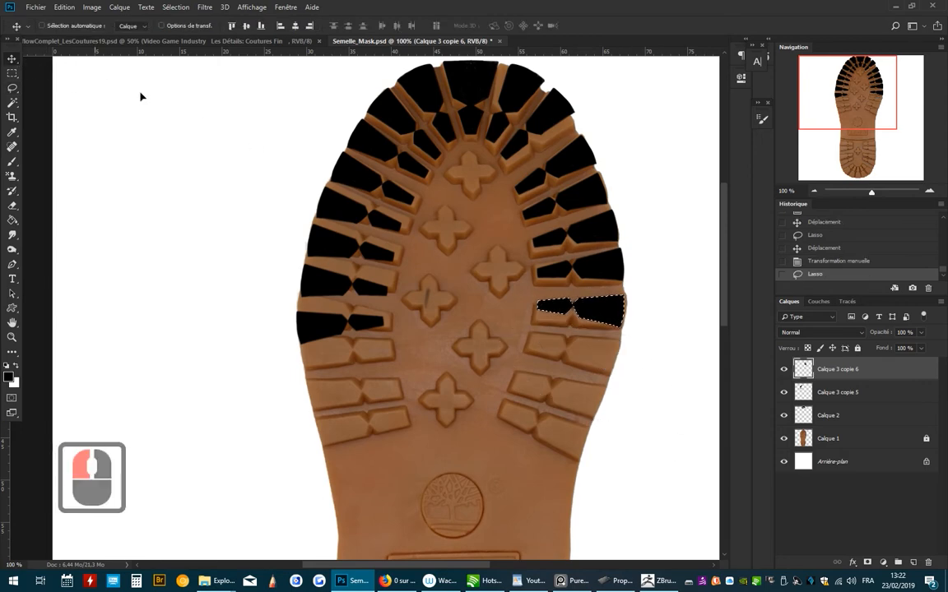
drag(606, 308, 609, 307)
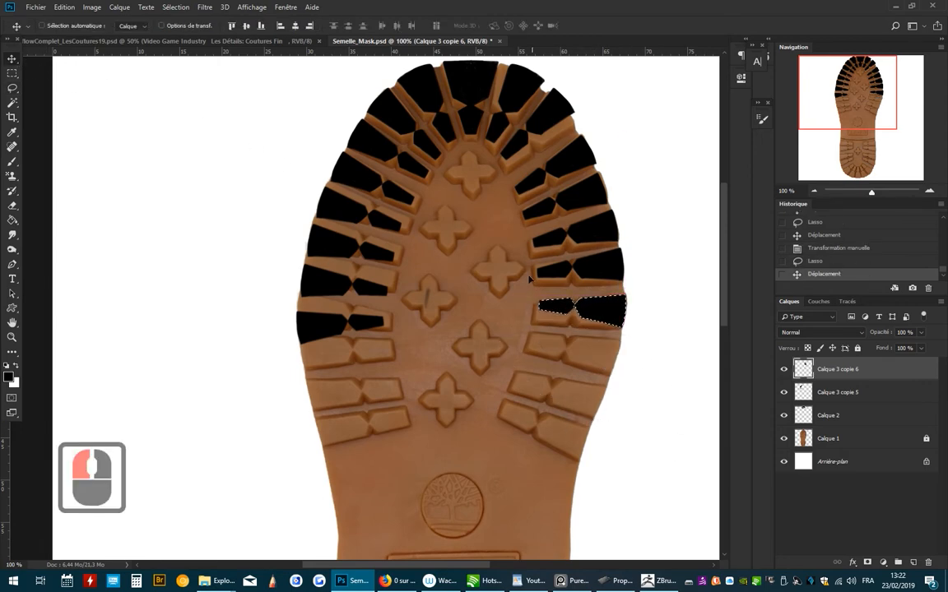
click(12, 58)
mouse_move(678, 296)
mouse_down()
mouse_move(653, 214)
mouse_move(633, 349)
mouse_up()
key(ctrl+d)
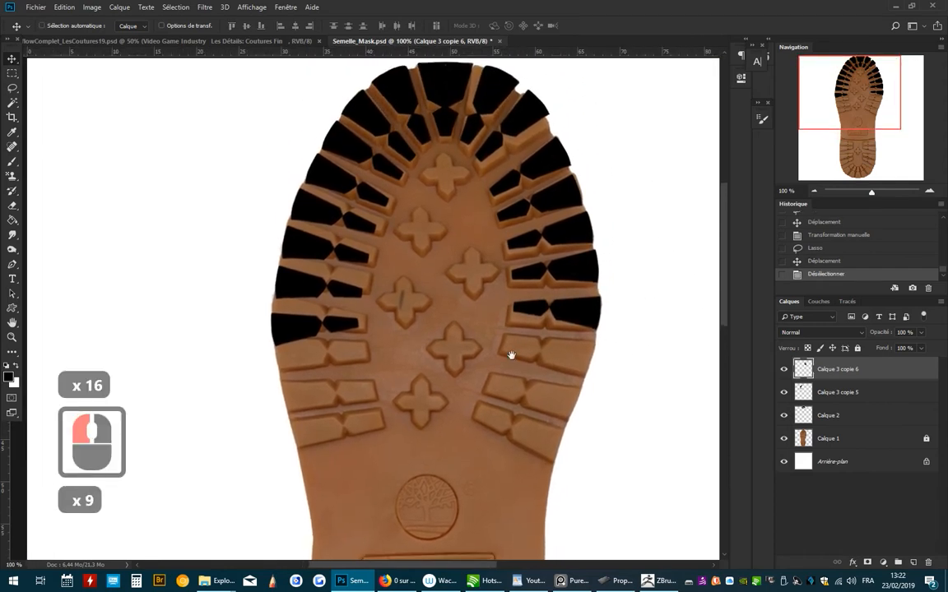
Compare the lug layers by toggling their visibility and merge Calque 3 copie 6, Calque 3 copie 5 and Calque 2 into one layer.
drag(510, 355, 534, 349)
click(12, 87)
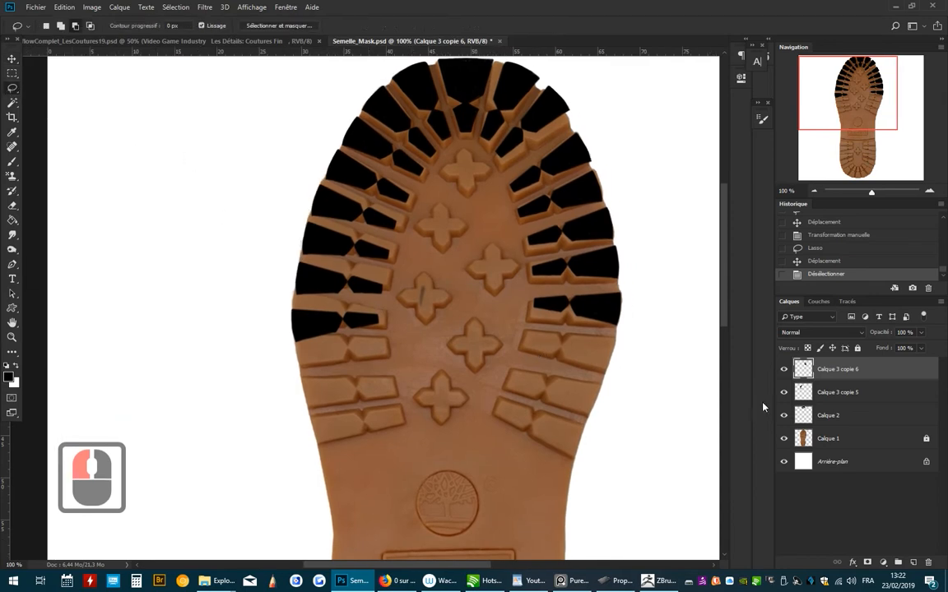
double_click(784, 392)
click(784, 392)
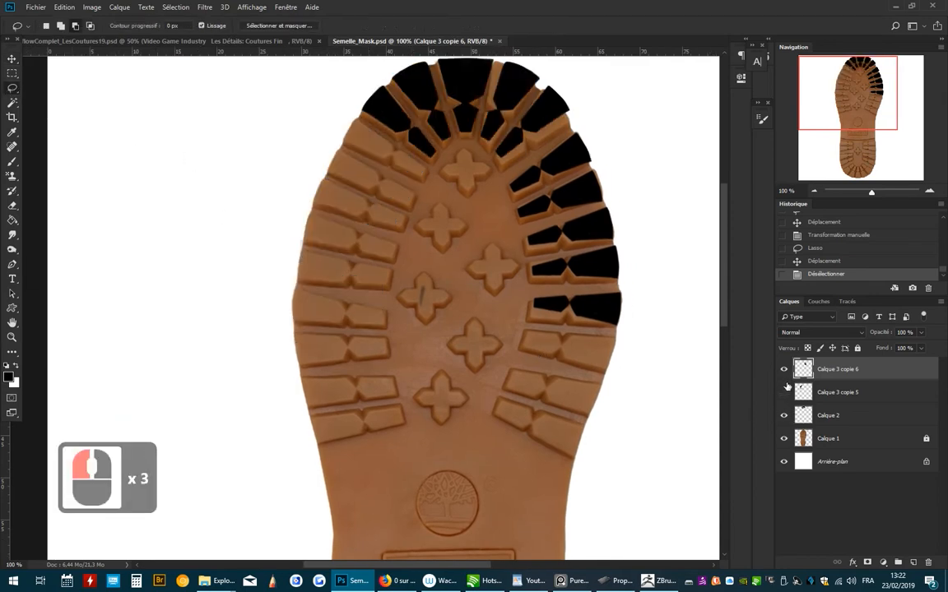
click(784, 392)
click(784, 370)
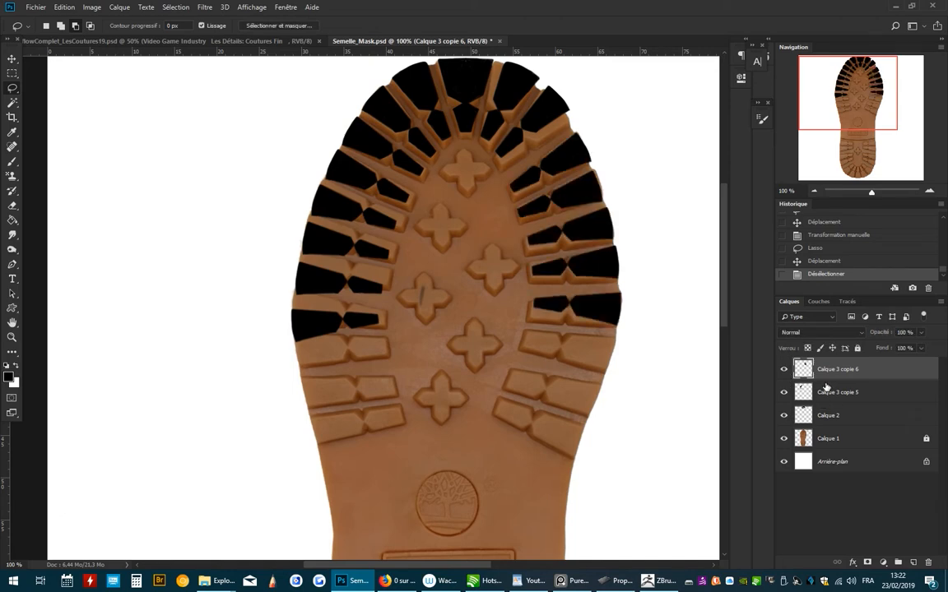
shift+click(818, 414)
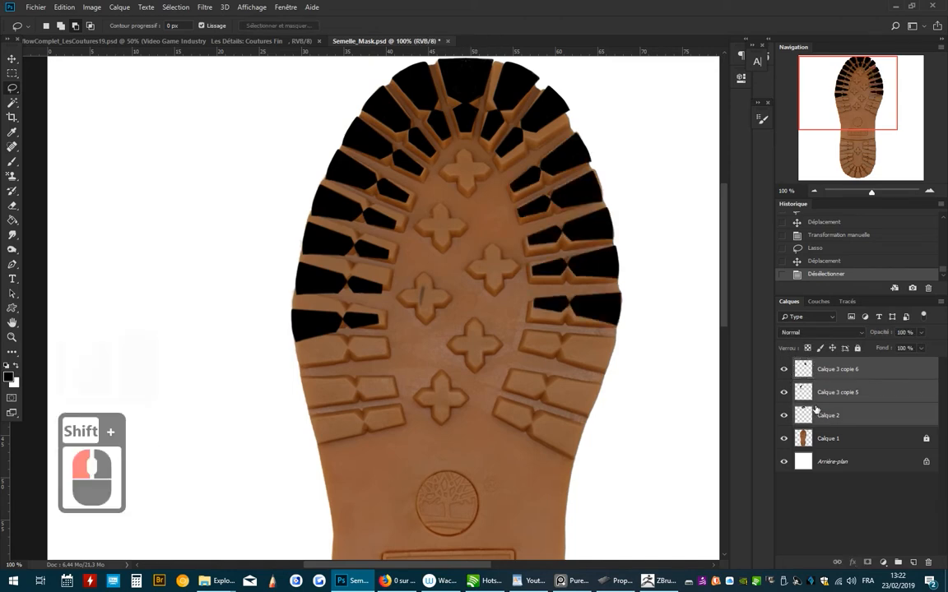
key(ctrl+f)
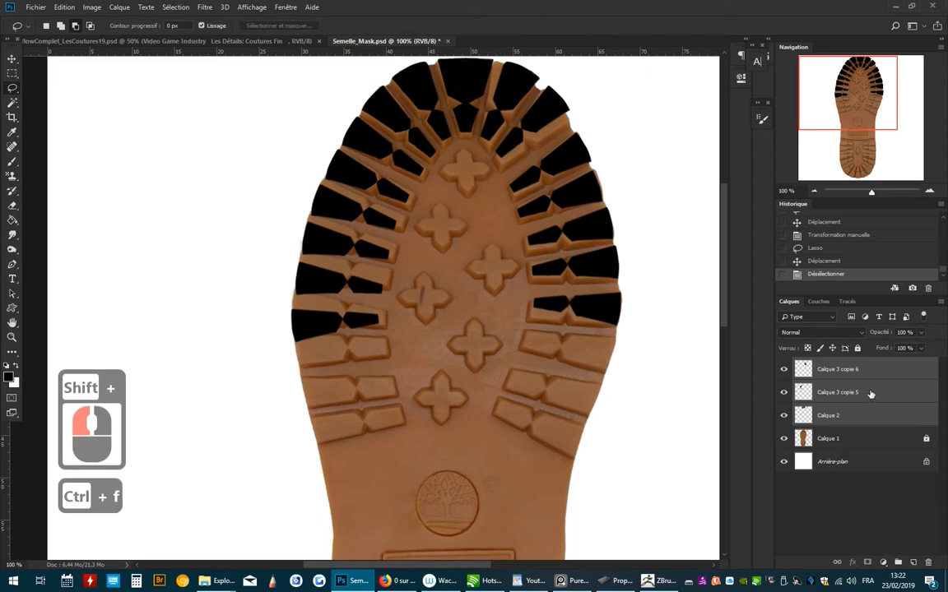
right_click(870, 394)
click(722, 424)
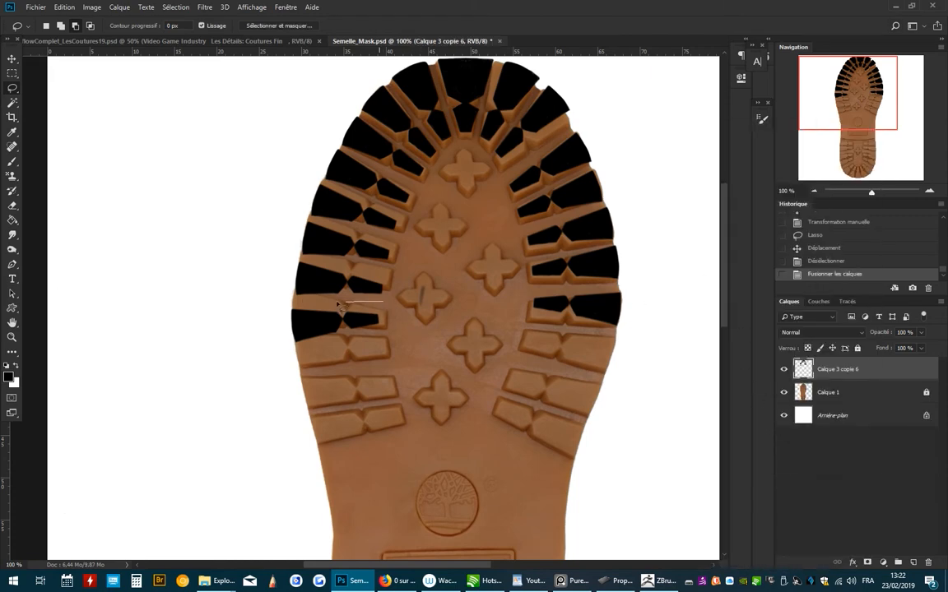
Lasso the lowest black lug pair on the left edge, duplicate it three times downward and rotate the lowest copy about -7.5° to fit.
mouse_move(421, 335)
mouse_down()
mouse_move(325, 304)
mouse_move(349, 367)
mouse_move(338, 444)
mouse_up()
click(12, 58)
key(ctrl+t)
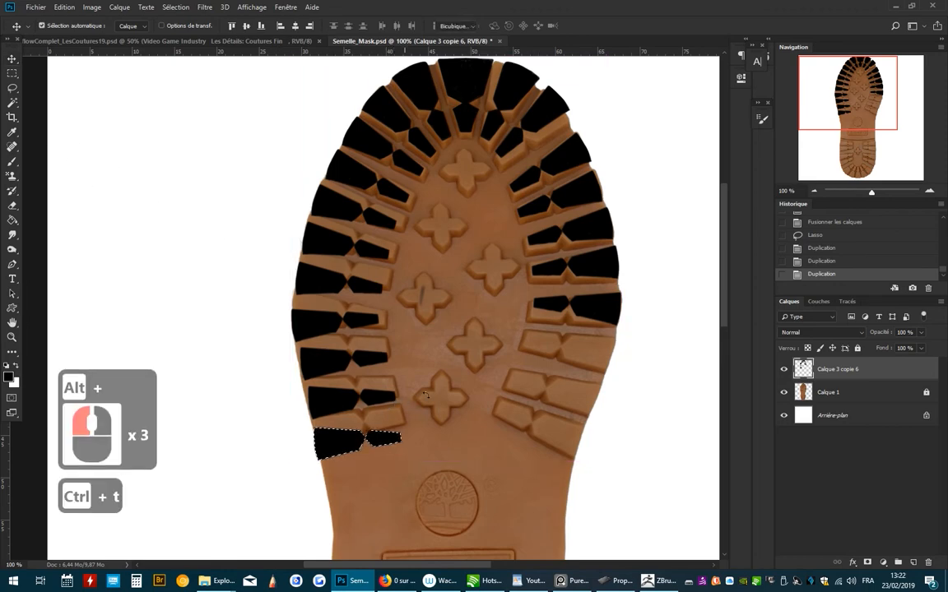
drag(411, 421, 423, 410)
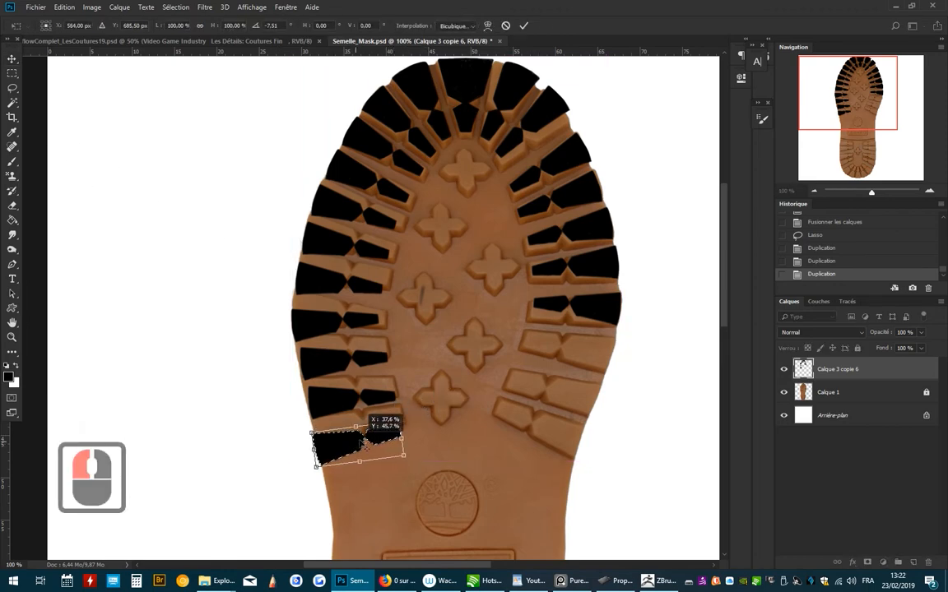
drag(364, 445, 339, 448)
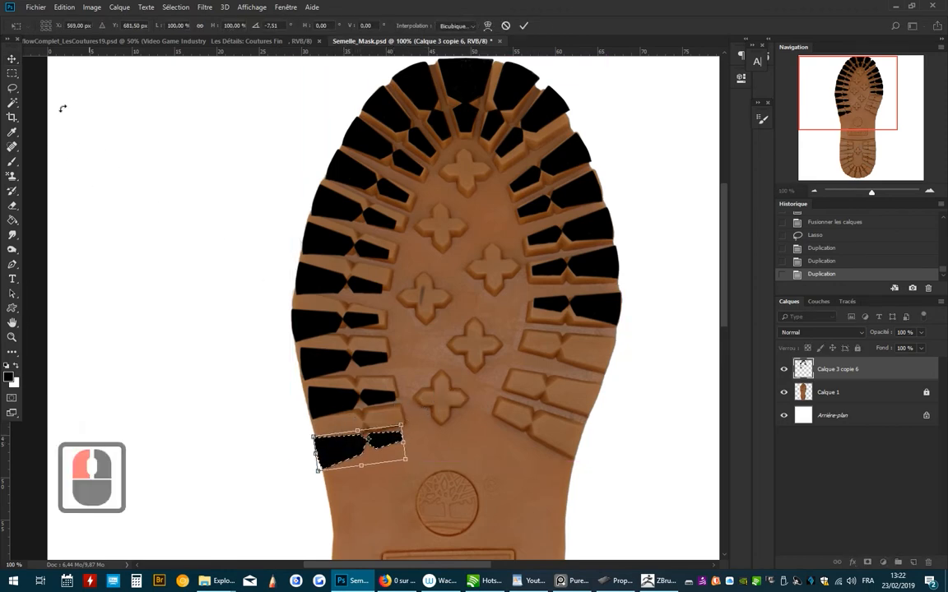
click(11, 58)
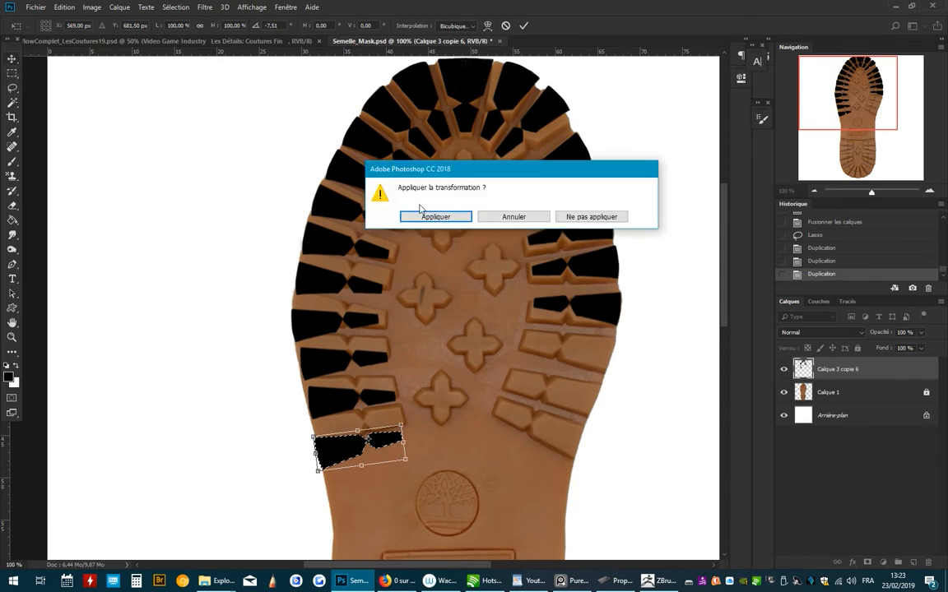
key(Return)
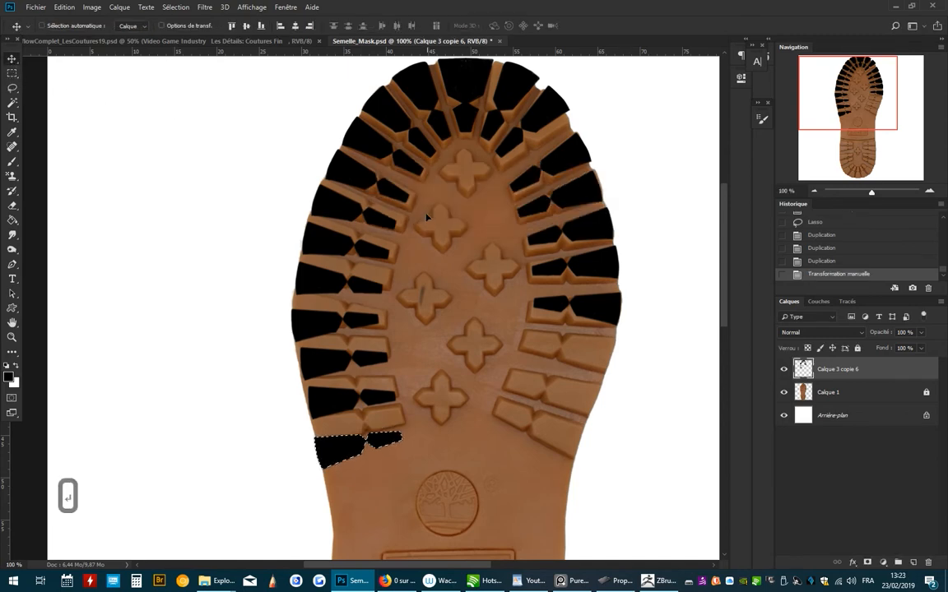
click(12, 89)
drag(391, 375, 318, 379)
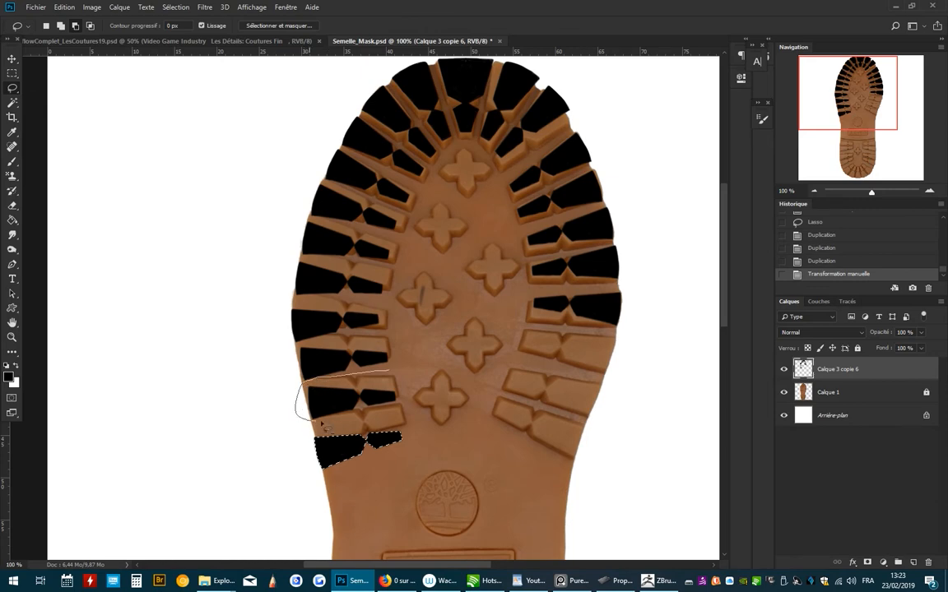
drag(399, 372, 395, 374)
key(ctrl+t)
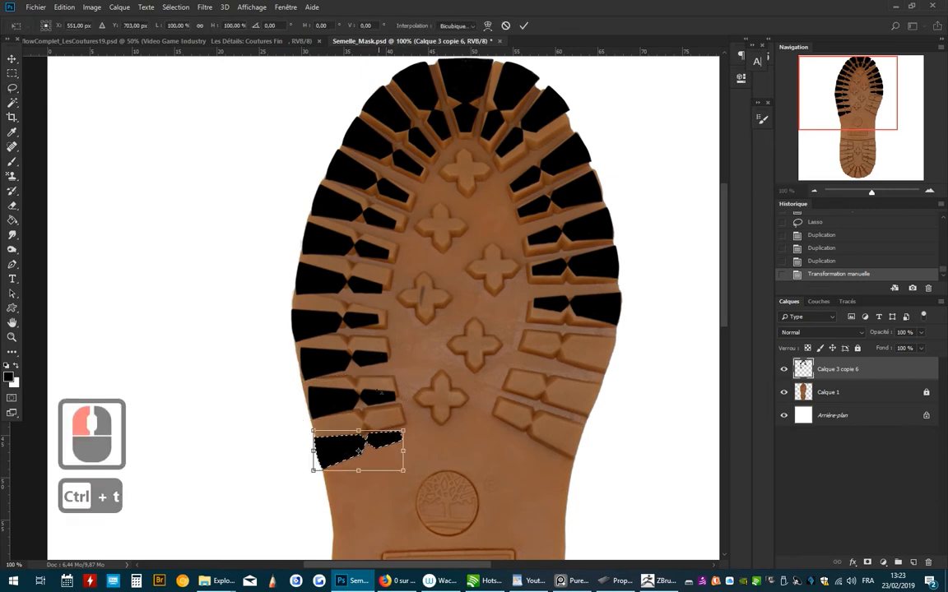
key(ctrl+z)
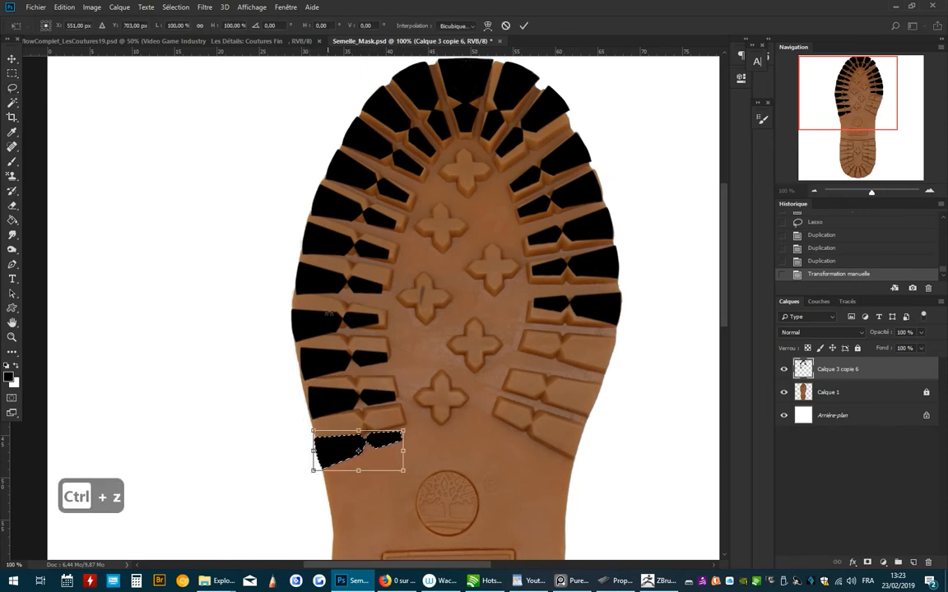
click(12, 58)
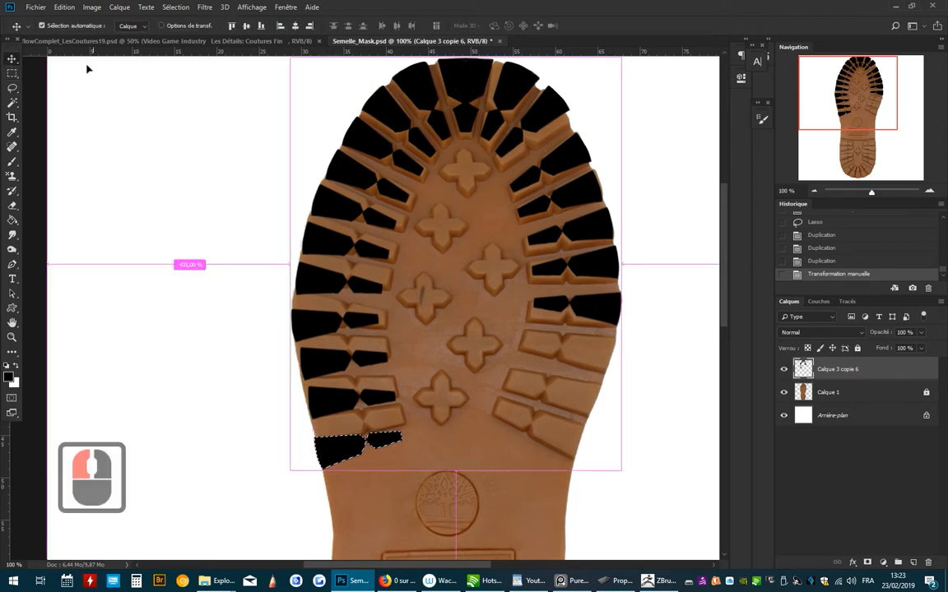
Lasso the second-lowest lug pair on the left edge, rotate it about -6.1°, nudge it into place and apply the transformation.
click(12, 74)
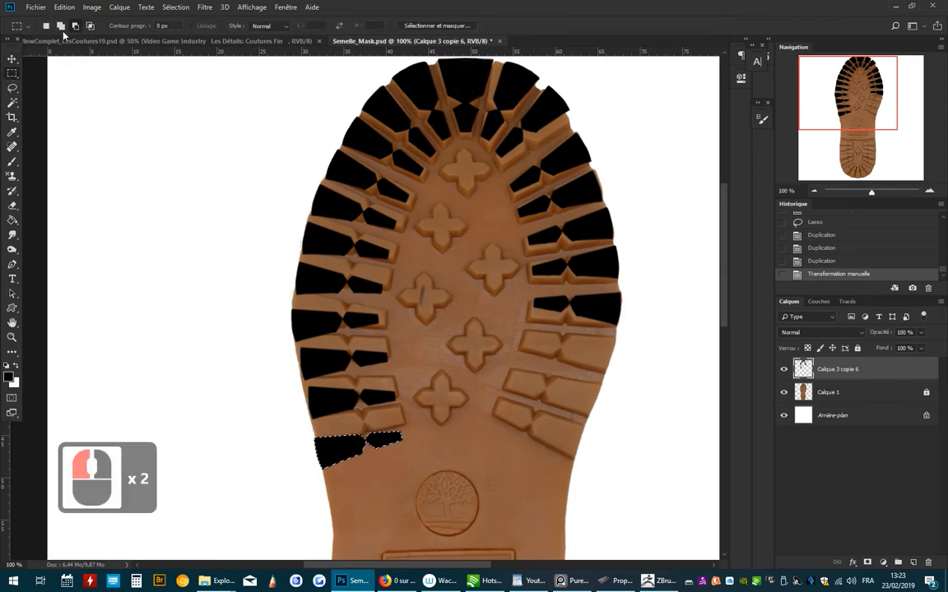
click(11, 89)
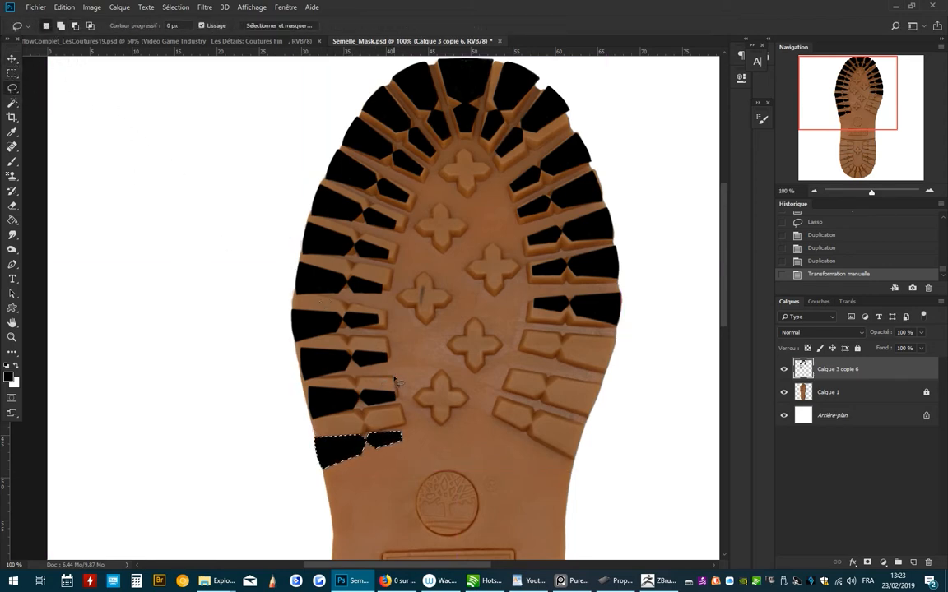
mouse_move(402, 410)
mouse_down()
mouse_move(395, 373)
mouse_move(409, 350)
mouse_up()
key(ctrl+t)
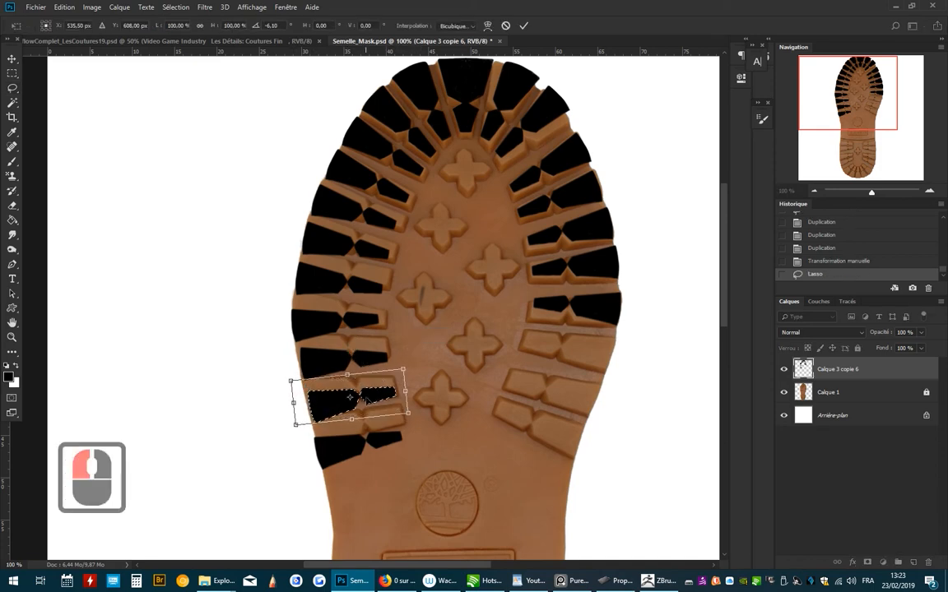
drag(366, 398, 369, 398)
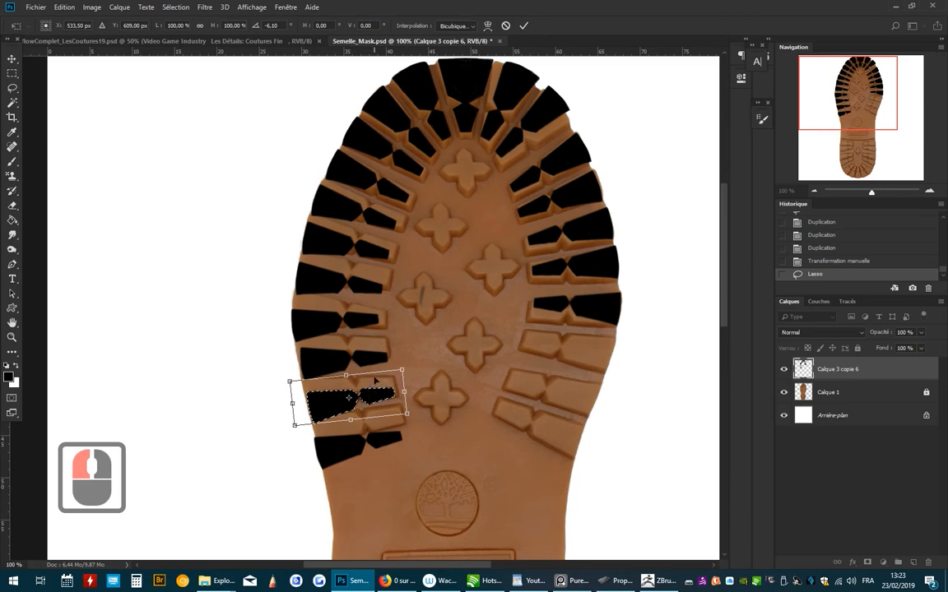
key(ctrl+d)
key(Return)
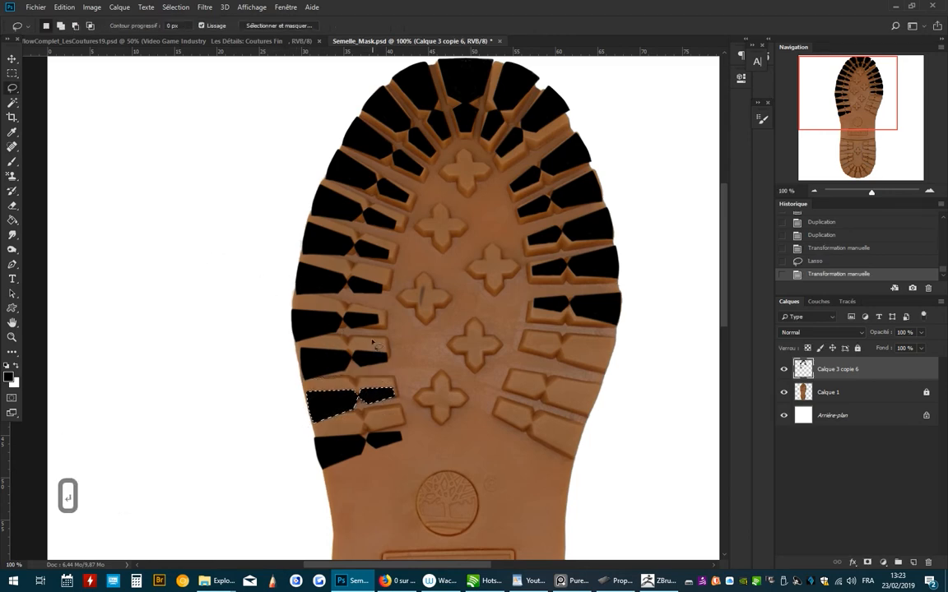
Lasso the third-lowest lug pair on the left edge, rotate it about -5.25°, shift it slightly outward, apply the transformation and deselect.
drag(365, 343, 311, 347)
drag(407, 352, 383, 378)
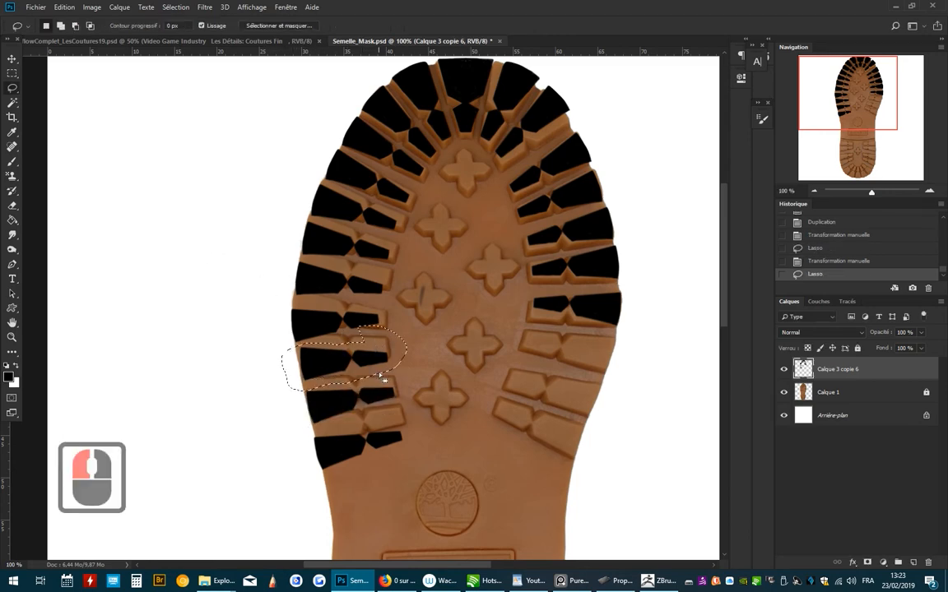
key(ctrl+t)
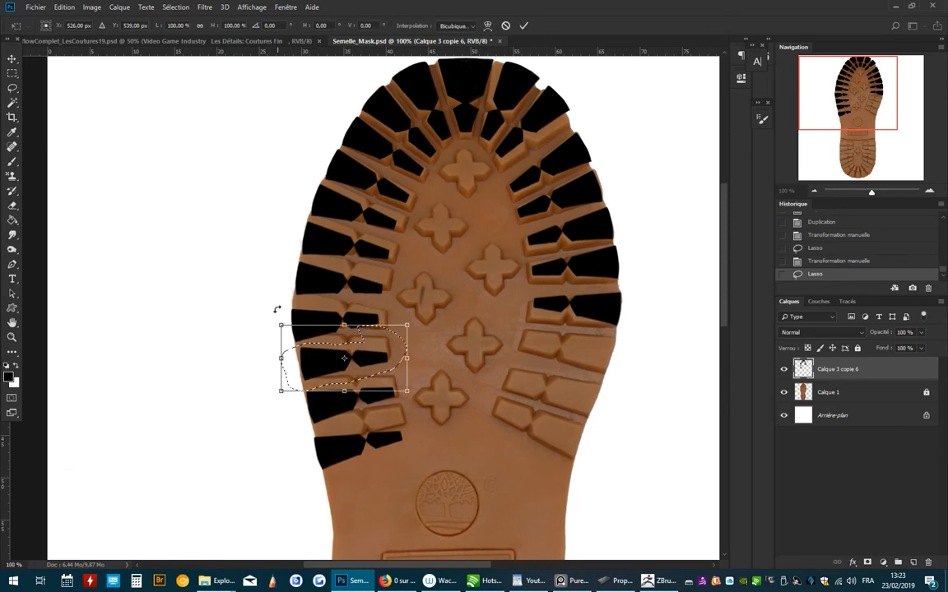
drag(277, 311, 274, 315)
drag(334, 360, 330, 361)
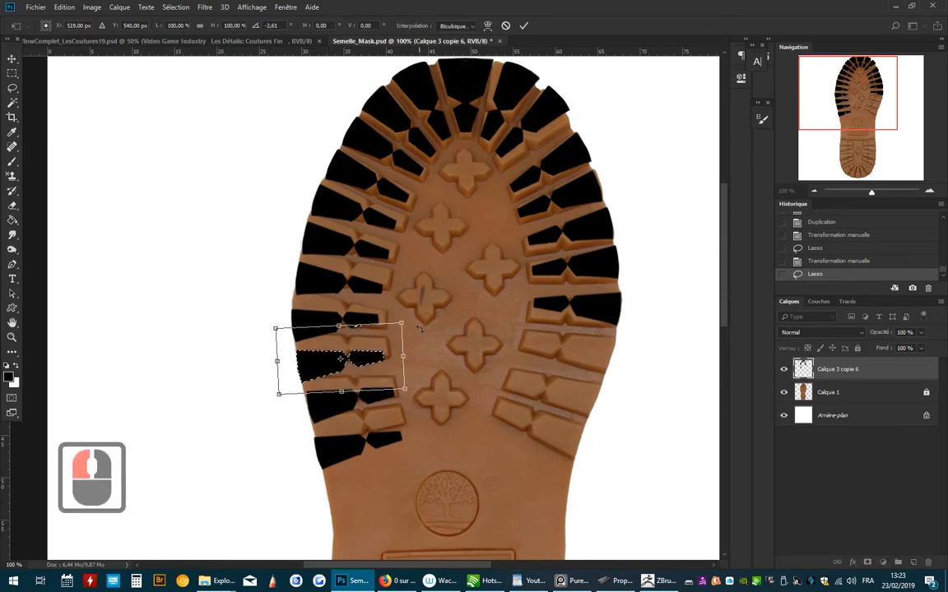
drag(421, 332, 423, 328)
click(278, 318)
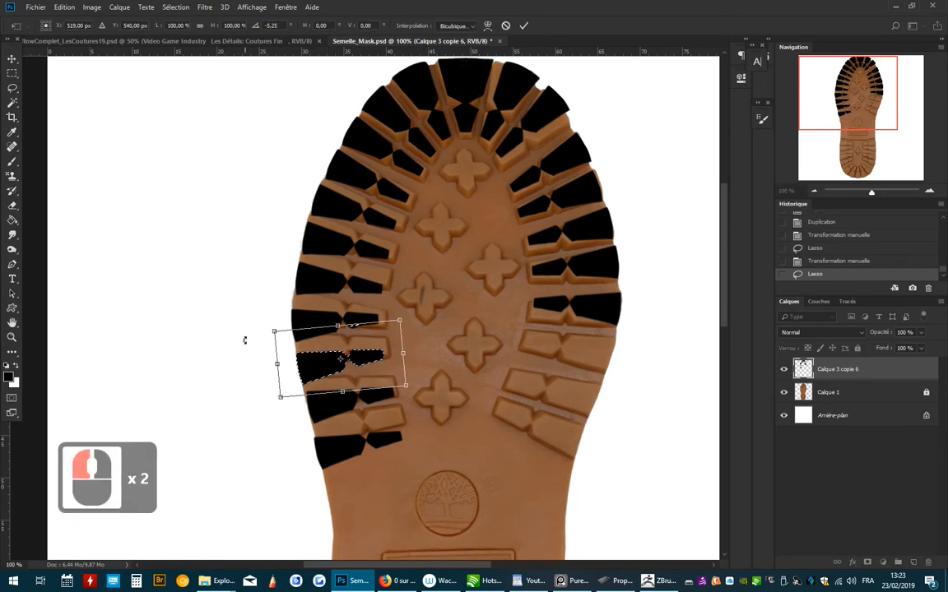
click(8, 73)
click(436, 216)
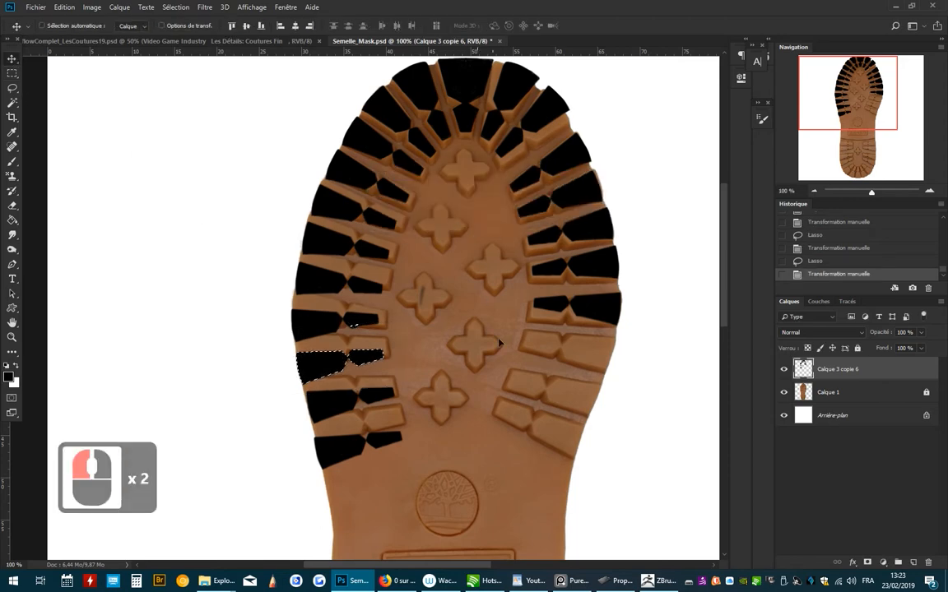
key(ctrl+d)
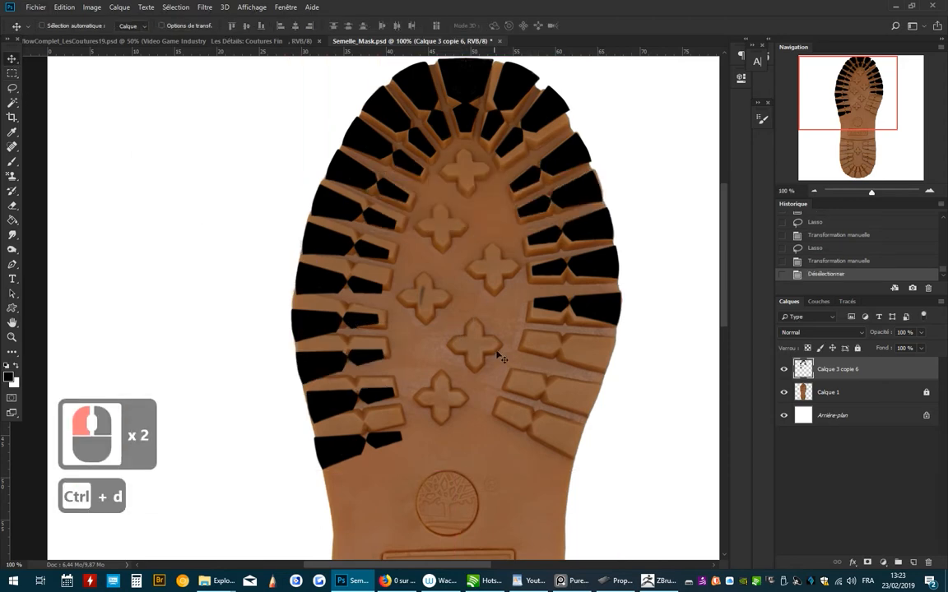
Lasso the lowest black lug pair on the right edge, duplicate it onto the next lug below, rotate it to fit and apply.
scroll(440, 330, down, 12)
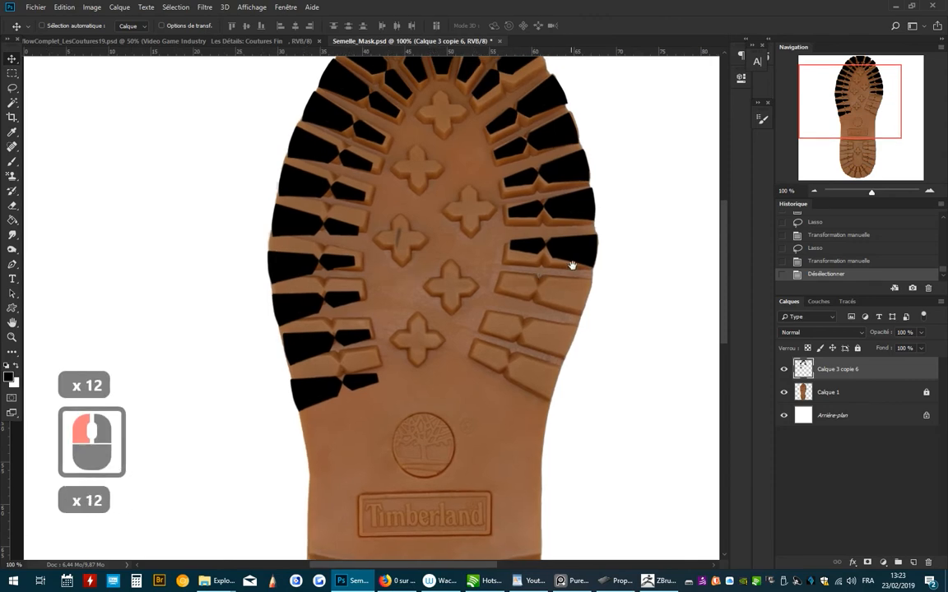
click(12, 88)
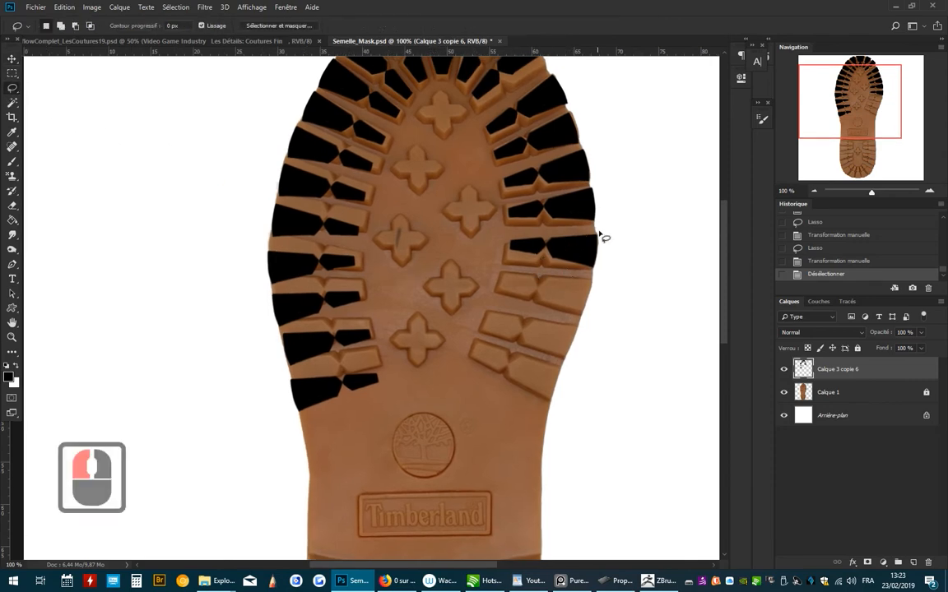
drag(601, 228, 574, 228)
drag(649, 300, 613, 223)
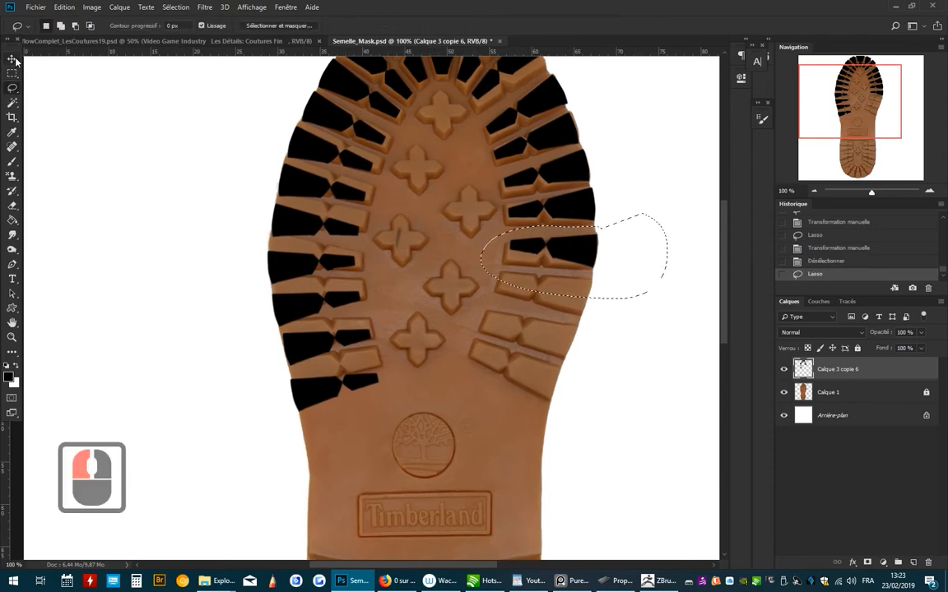
key(v)
drag(558, 254, 566, 288)
key(ctrl+t)
mouse_move(613, 261)
mouse_down()
mouse_move(620, 268)
mouse_move(613, 264)
mouse_up()
key(Return)
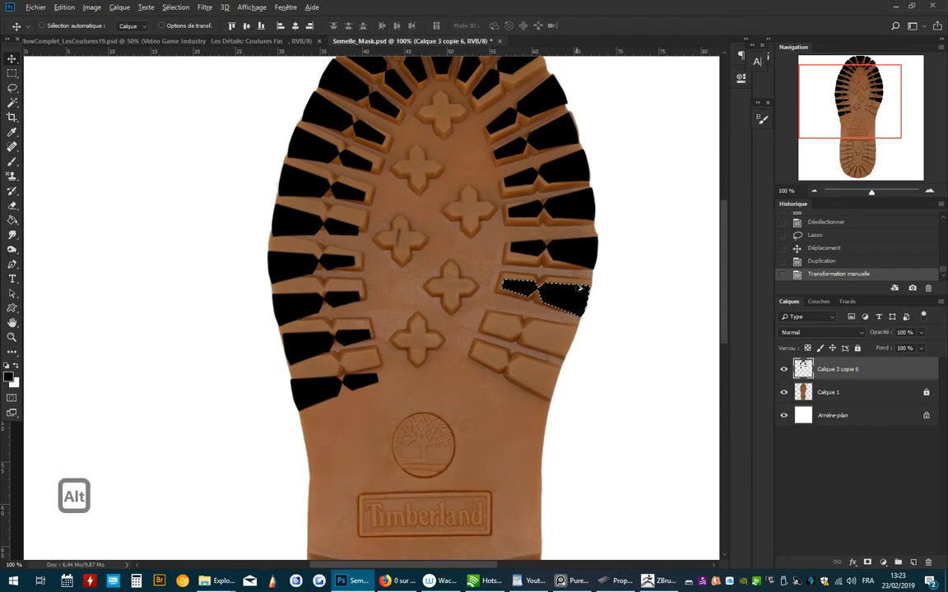
Duplicate the selected pair onto the two remaining lugs of the right edge, fitting the upper copy with Free Transform.
drag(568, 297, 548, 372)
key(ctrl+t)
key(Return)
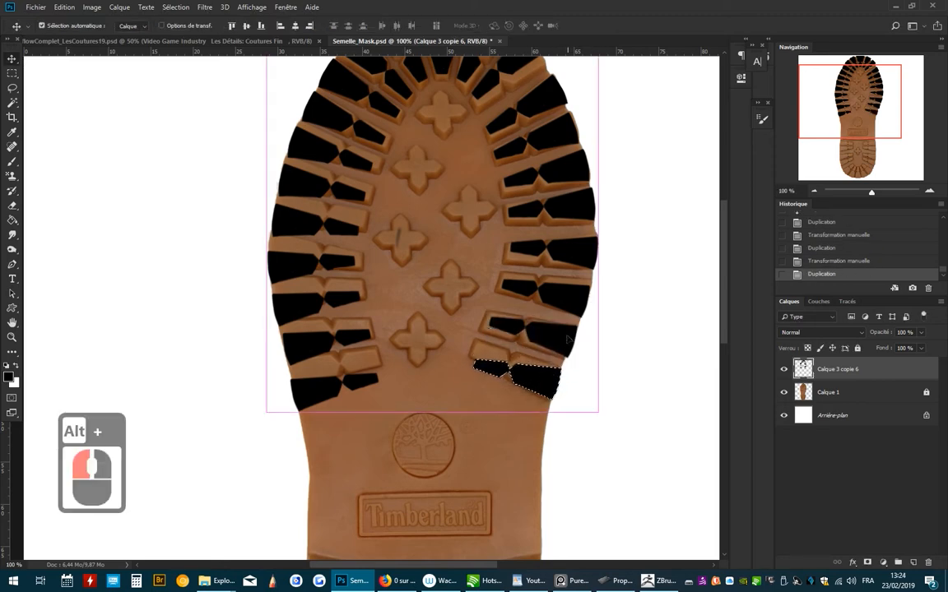
Rotate the lowest copy on the right edge about 3.06°, nudge it upward over its lug and apply the transformation.
key(ctrl+t)
drag(614, 328, 610, 338)
mouse_move(539, 379)
mouse_down()
mouse_move(585, 356)
mouse_move(539, 377)
mouse_up()
click(12, 58)
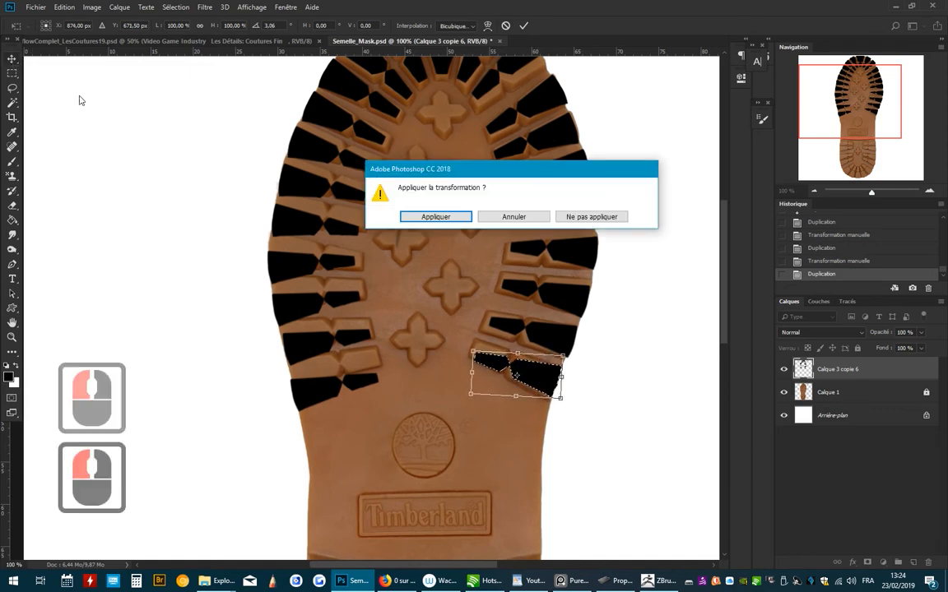
click(455, 218)
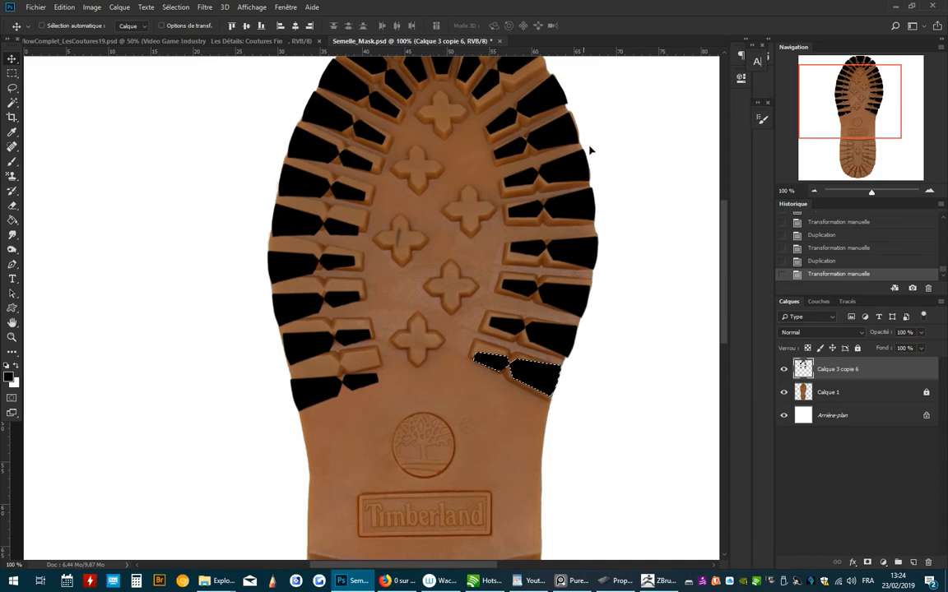
drag(617, 115, 595, 225)
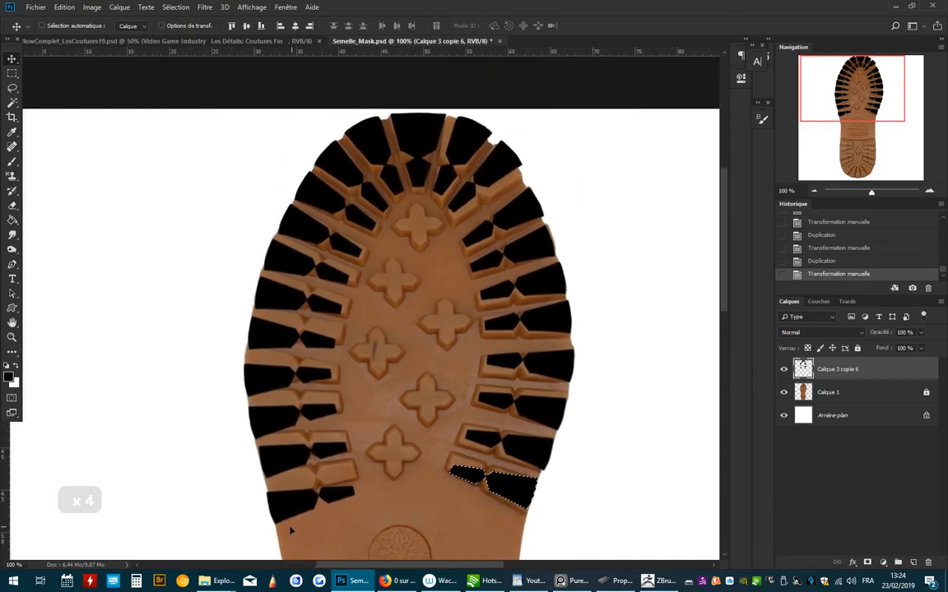
drag(611, 281, 620, 214)
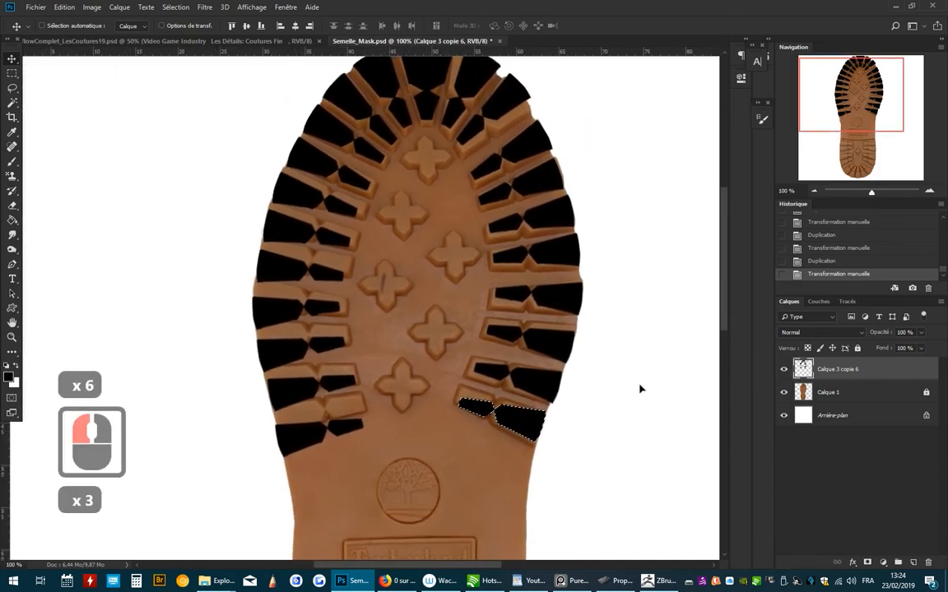
Rename the black lug layer to Top, clear the selection and add a new empty layer above it.
double_click(848, 369)
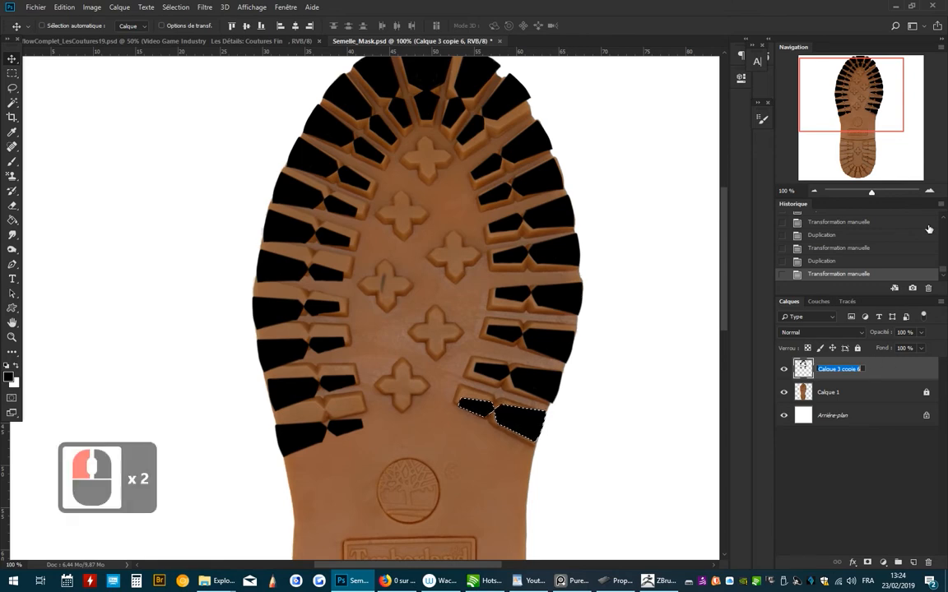
text(Top)
key(Return)
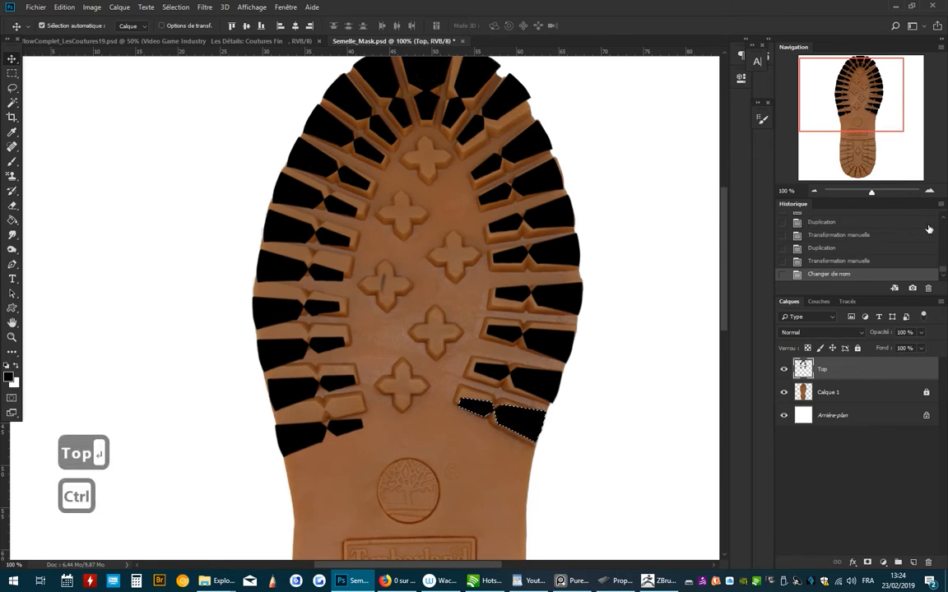
key(ctrl+d)
click(913, 562)
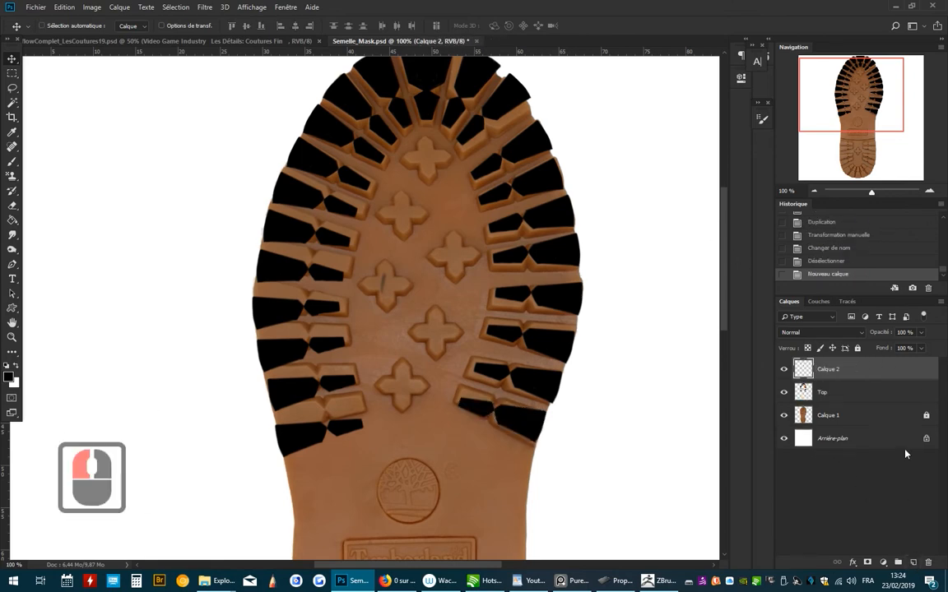
Outline the upper-left part of the lowest cross above the tree logo with the Polygonal Lasso, starting from its top tip.
scroll(209, 200, up, 2)
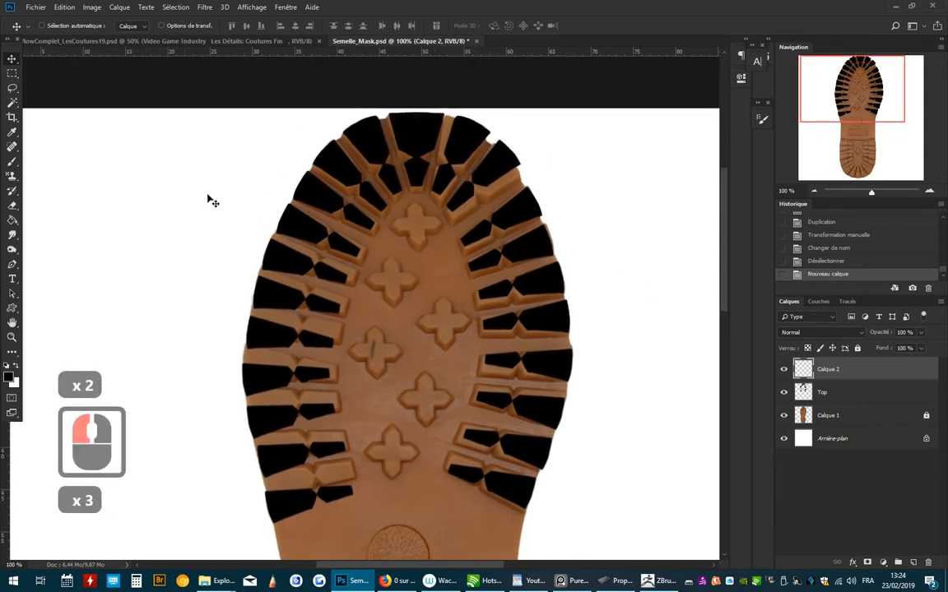
click(13, 73)
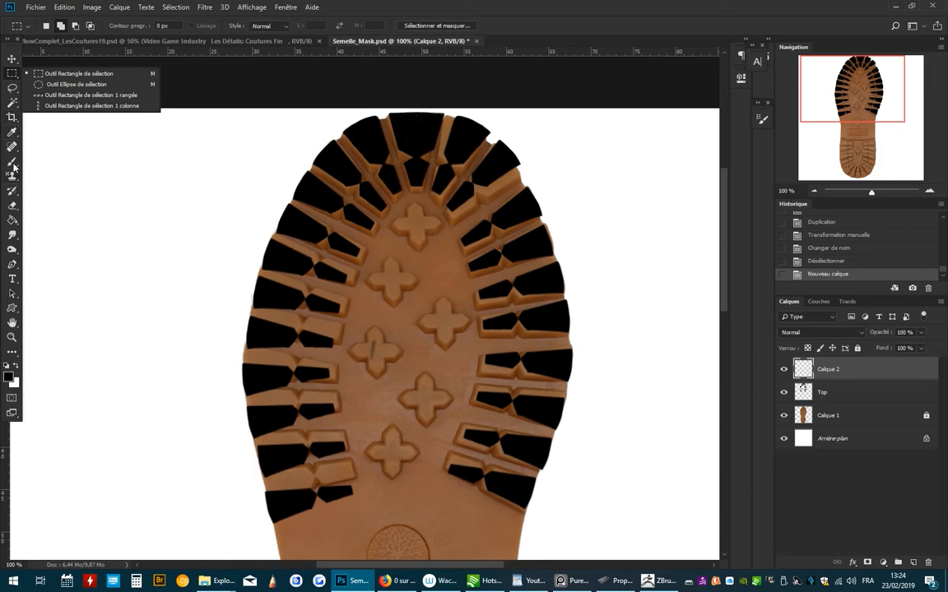
click(12, 89)
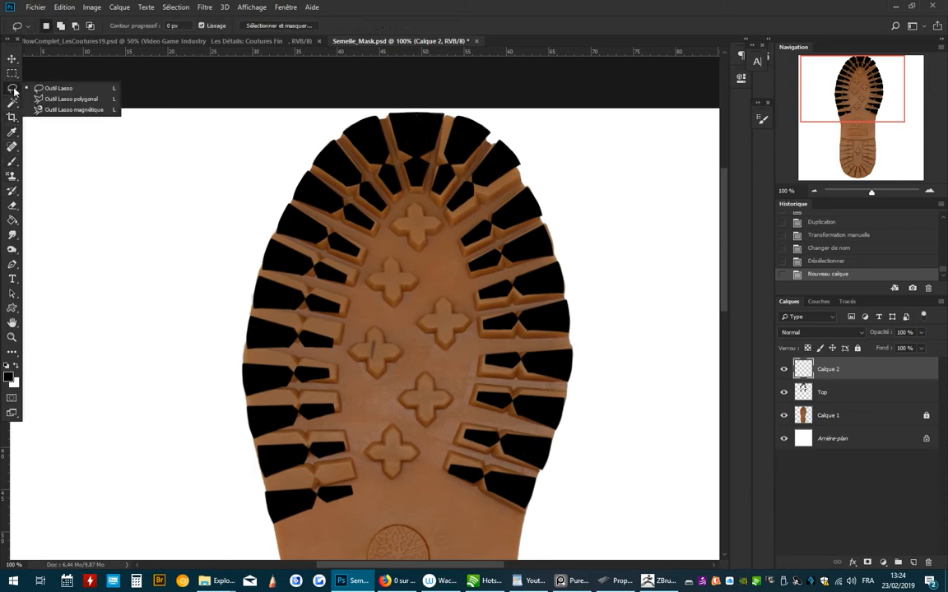
click(80, 99)
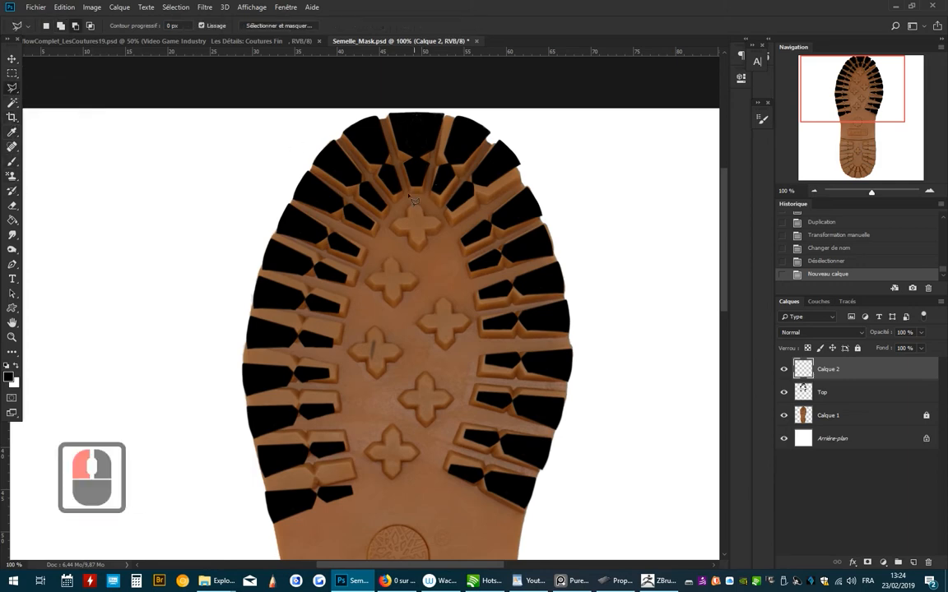
key(ctrl+minus)
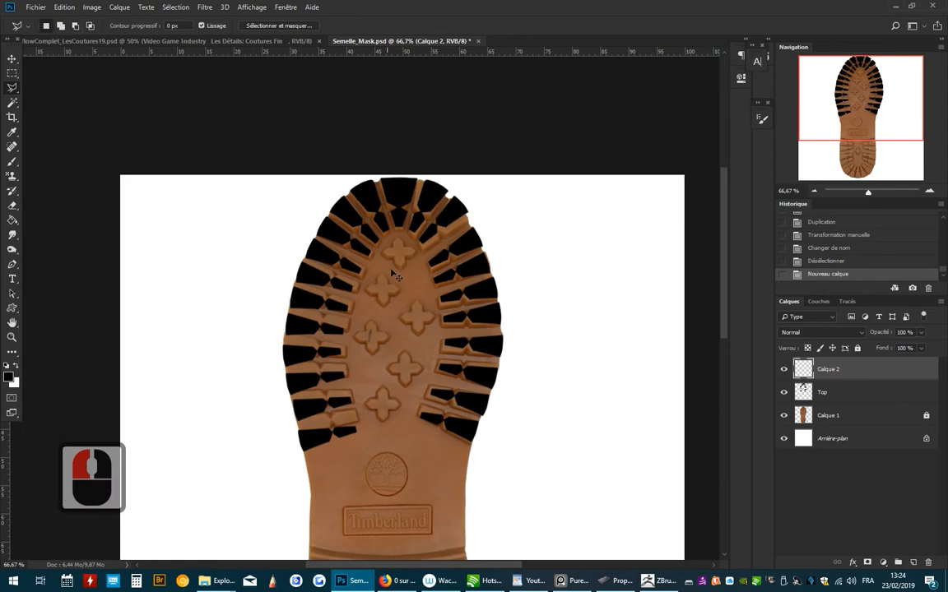
key(ctrl+minus)
key(ctrl+plus)
key(ctrl+plus)
key(ctrl+plus)
drag(386, 206, 435, 294)
key(ctrl+plus)
click(349, 138)
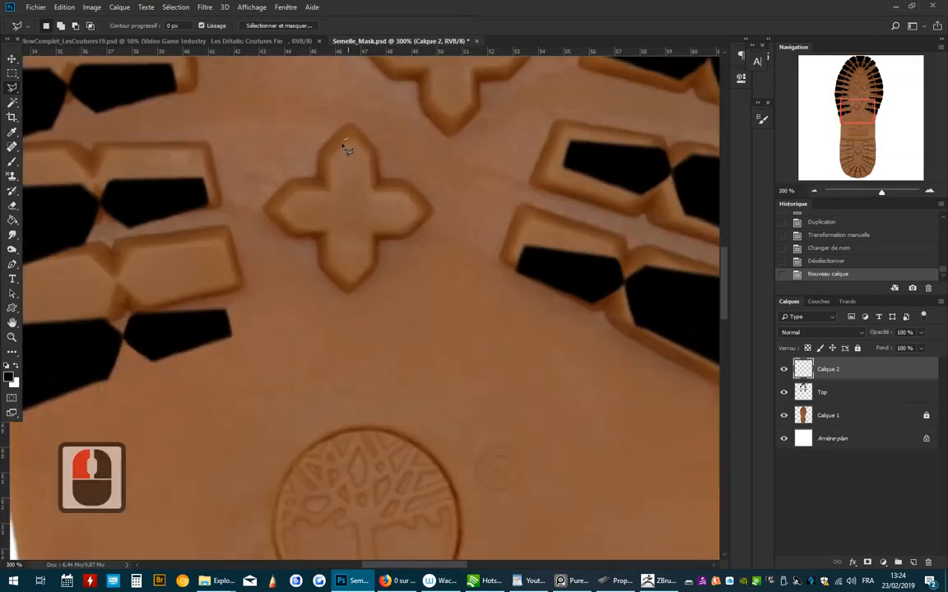
click(330, 160)
click(329, 192)
click(298, 193)
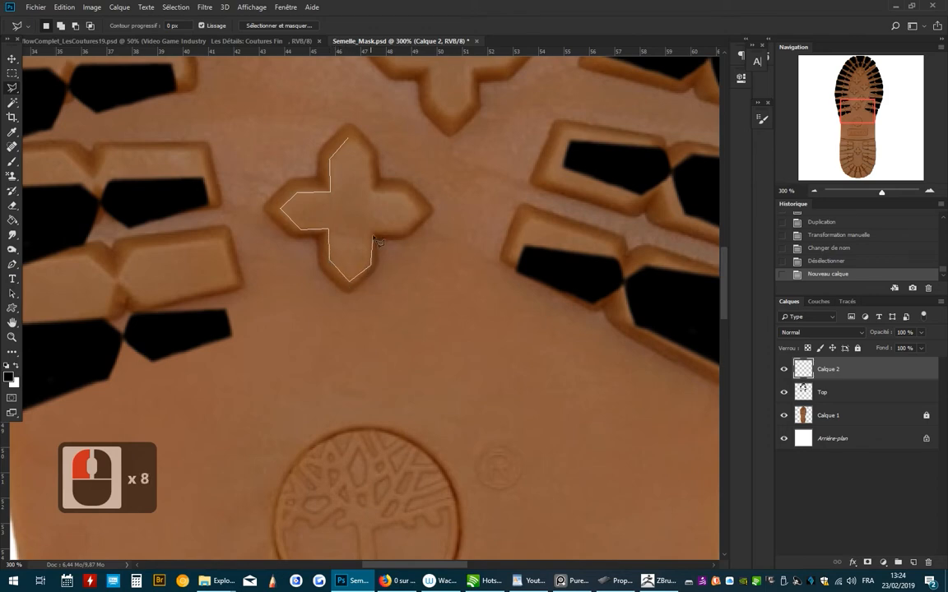
Close the Polygonal Lasso outline around the lowest cross above the tree logo and fill it with the black foreground colour.
click(406, 232)
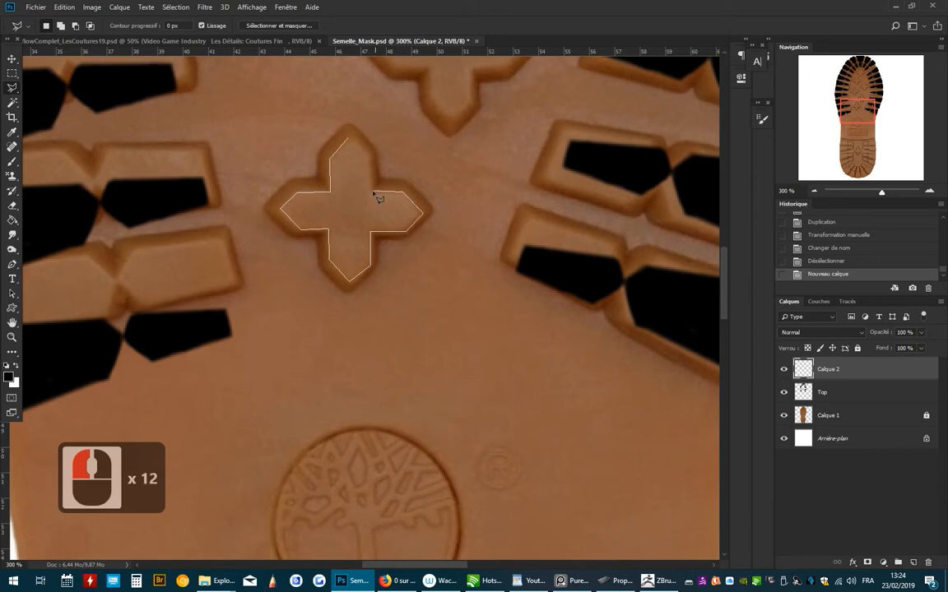
click(352, 141)
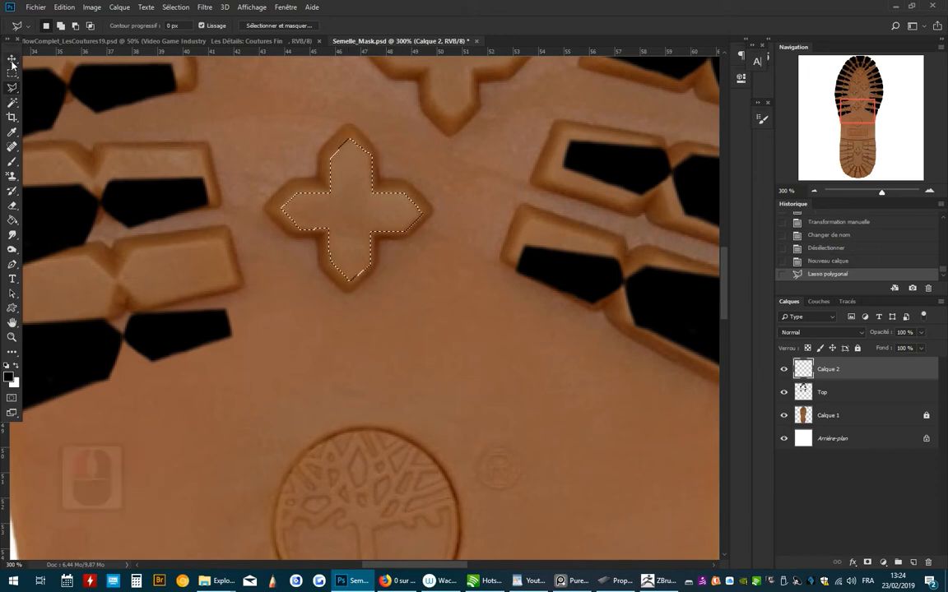
click(333, 217)
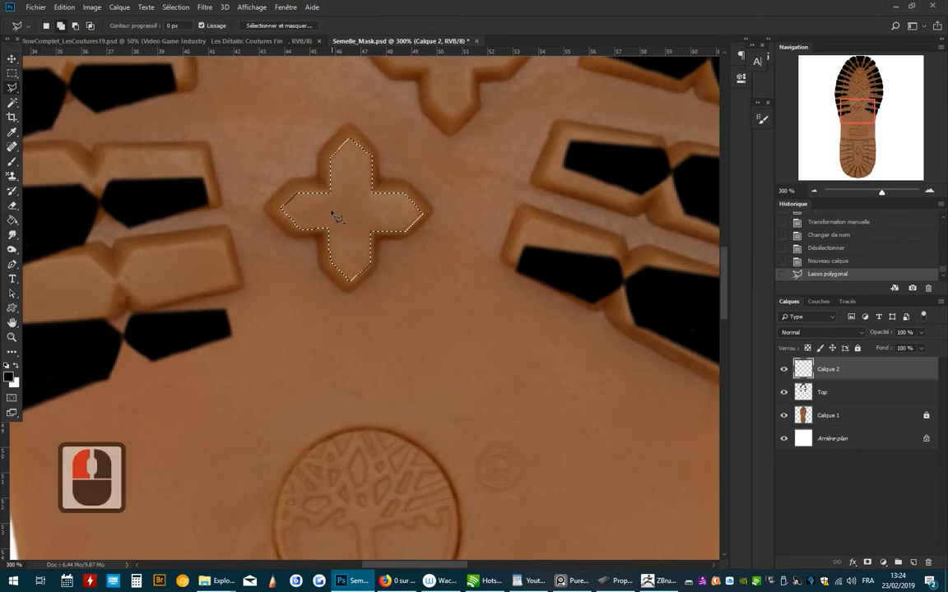
key(F5)
click(556, 167)
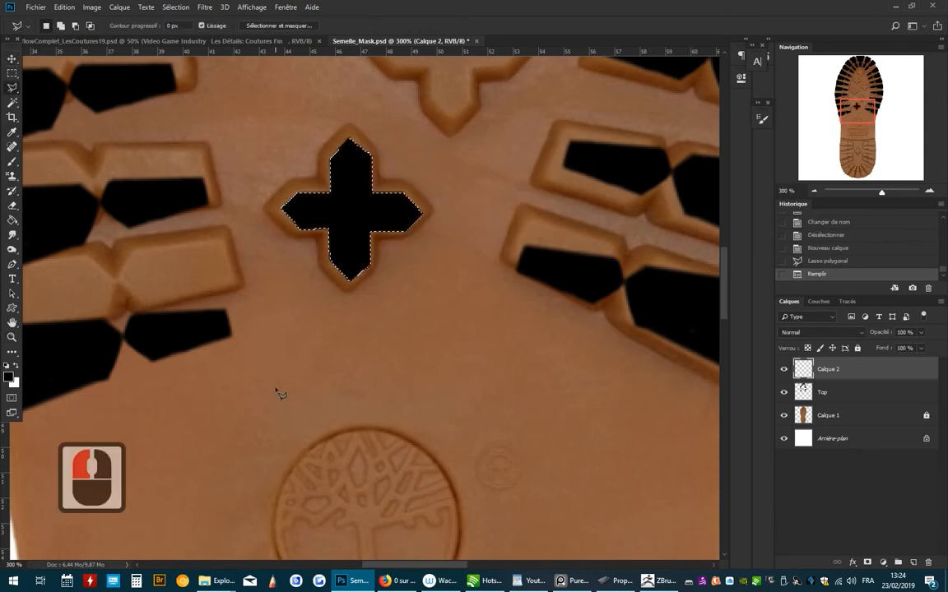
Duplicate the selected black cross onto each of the other five crosses running up the middle of the forefoot.
click(12, 58)
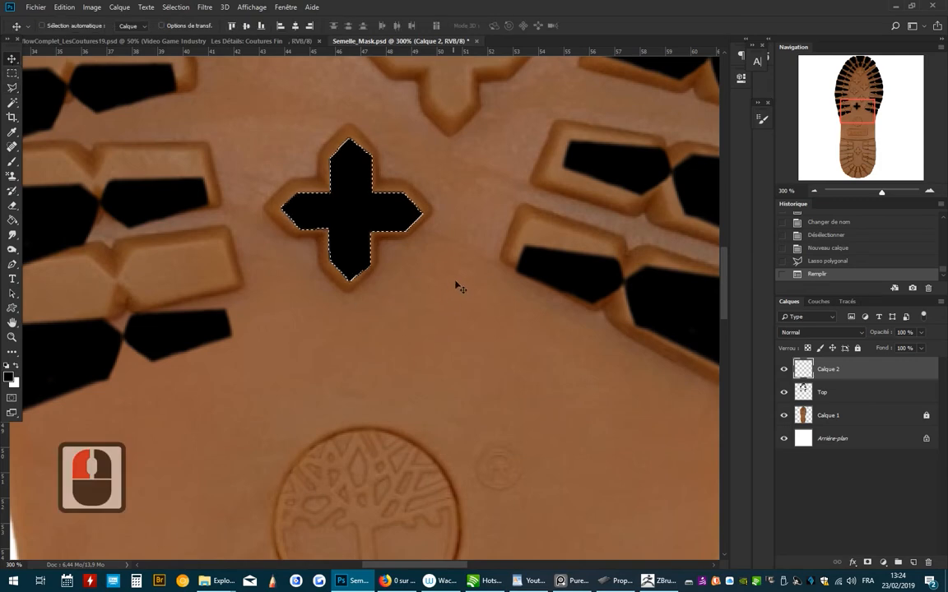
scroll(455, 174, up, 7)
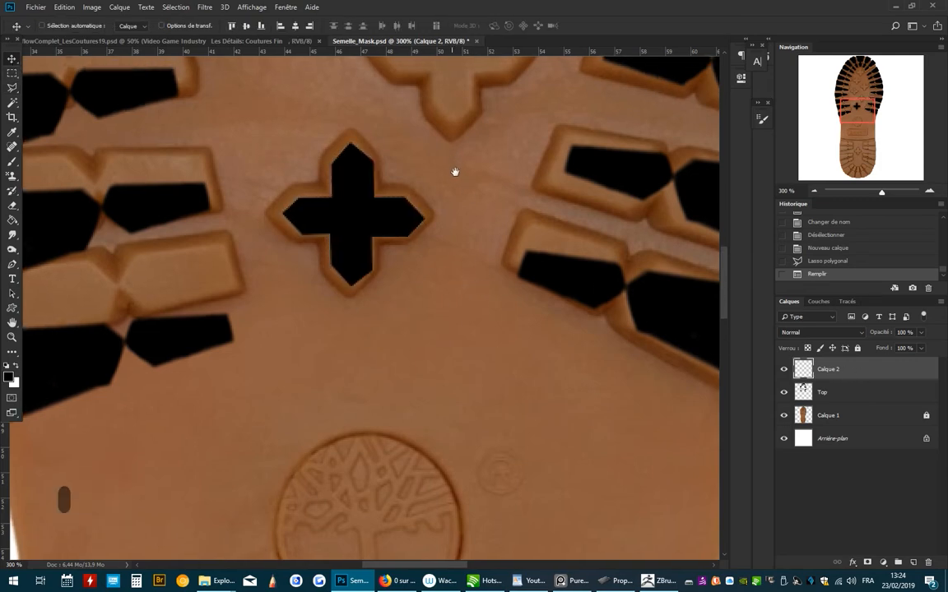
drag(385, 350, 480, 197)
scroll(343, 141, up, 9)
drag(481, 372, 529, 153)
scroll(383, 329, up, 7)
drag(520, 294, 374, 177)
scroll(473, 247, up, 3)
drag(382, 298, 451, 125)
Duplicate the topmost black cross onto the heel cross and align it with the relief.
scroll(482, 249, down, 4)
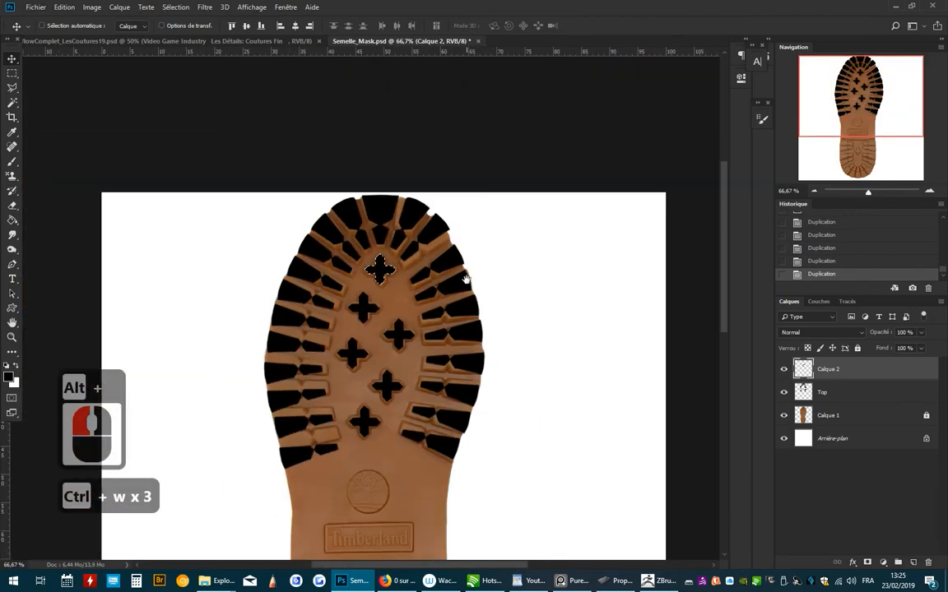
scroll(502, 266, down, 4)
drag(502, 266, 481, 303)
drag(427, 229, 418, 515)
key(ctrl+w)
key(ctrl+w)
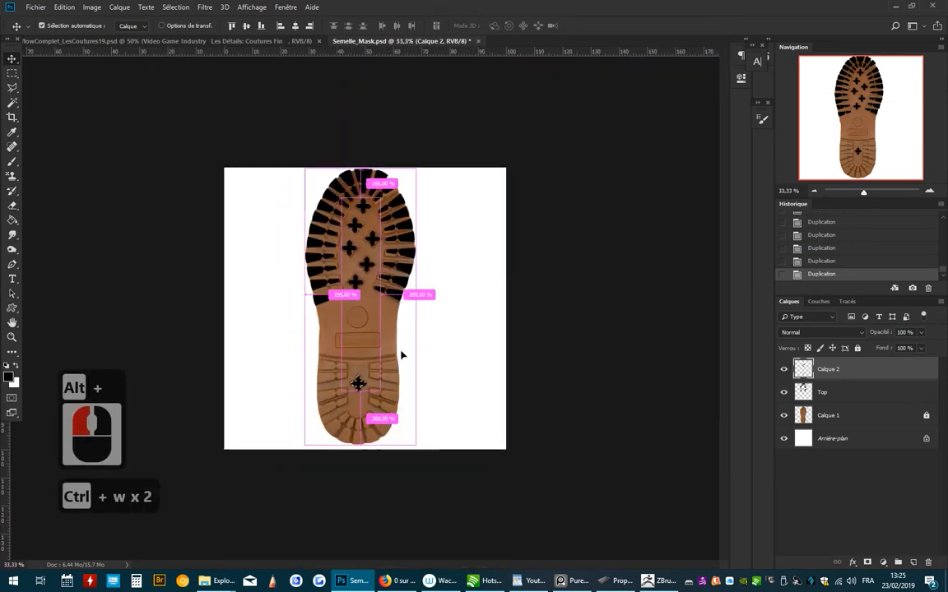
key(ctrl+less)
key(ctrl+less)
key(ctrl+less)
drag(427, 311, 505, 173)
drag(430, 397, 429, 396)
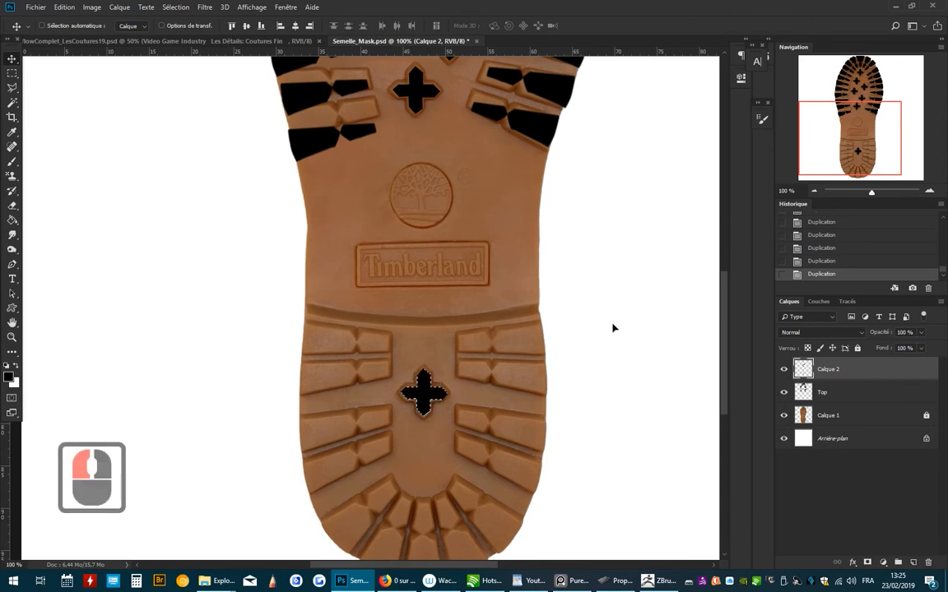
Rename the layer holding the crosses to Croix.
double_click(839, 370)
text(c)
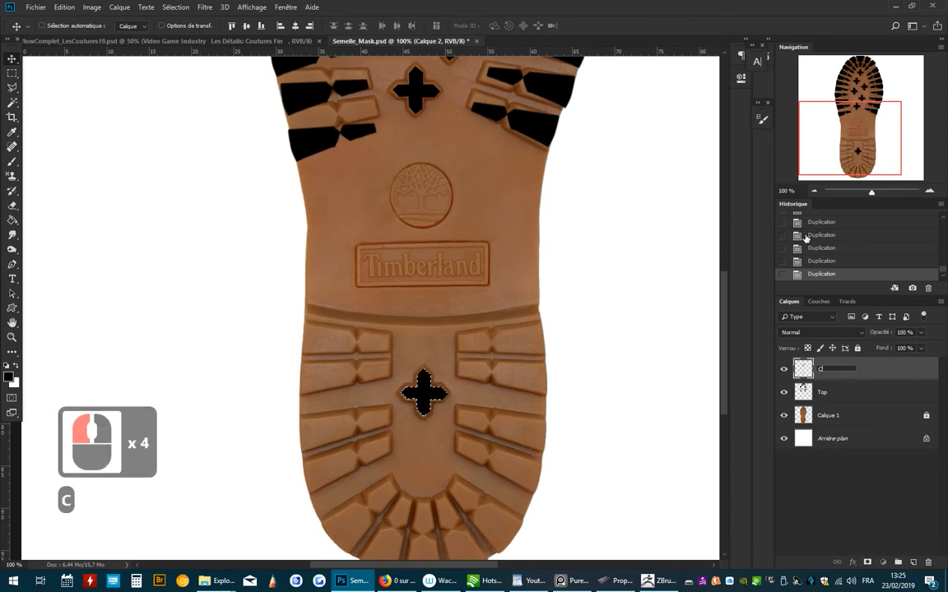
text(roix)
key(Return)
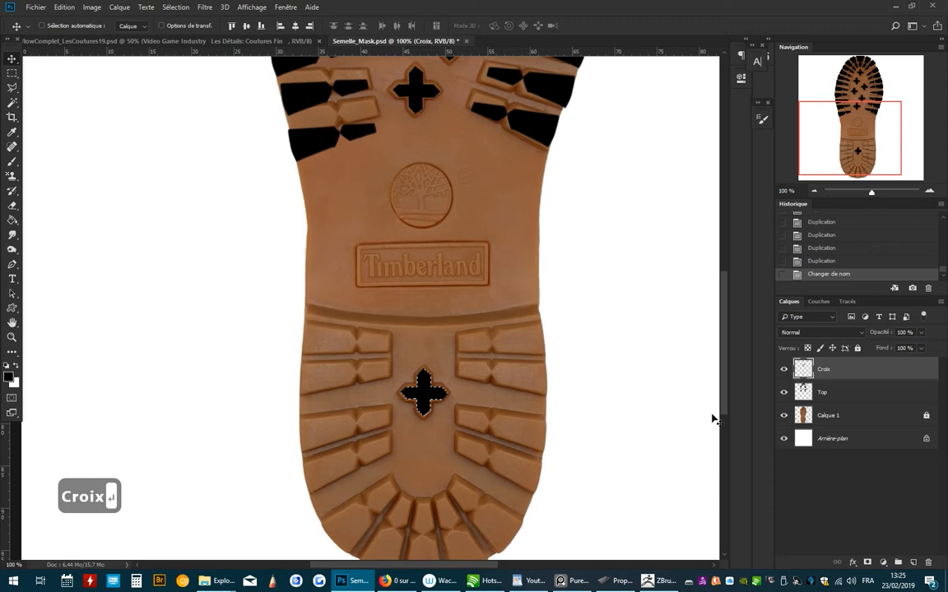
Add a new empty layer above Croix and name it Botton.
click(913, 562)
double_click(827, 369)
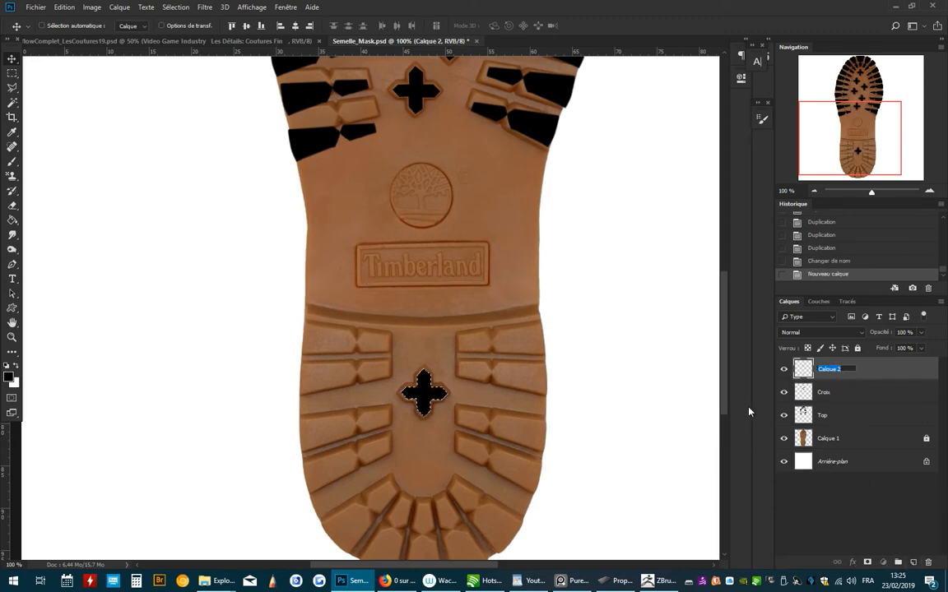
text(B)
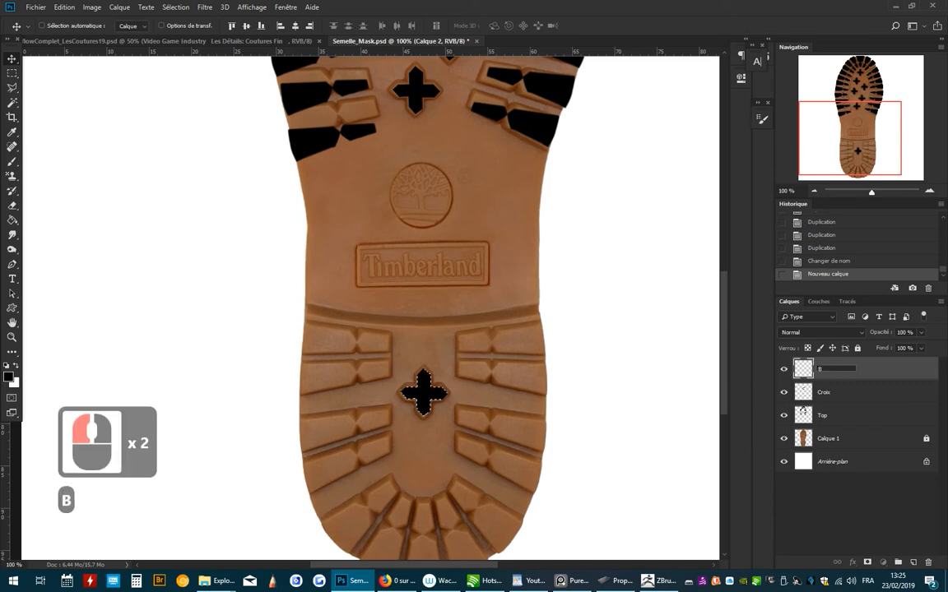
key(BackSpace)
key(BackSpace)
key(BackSpace)
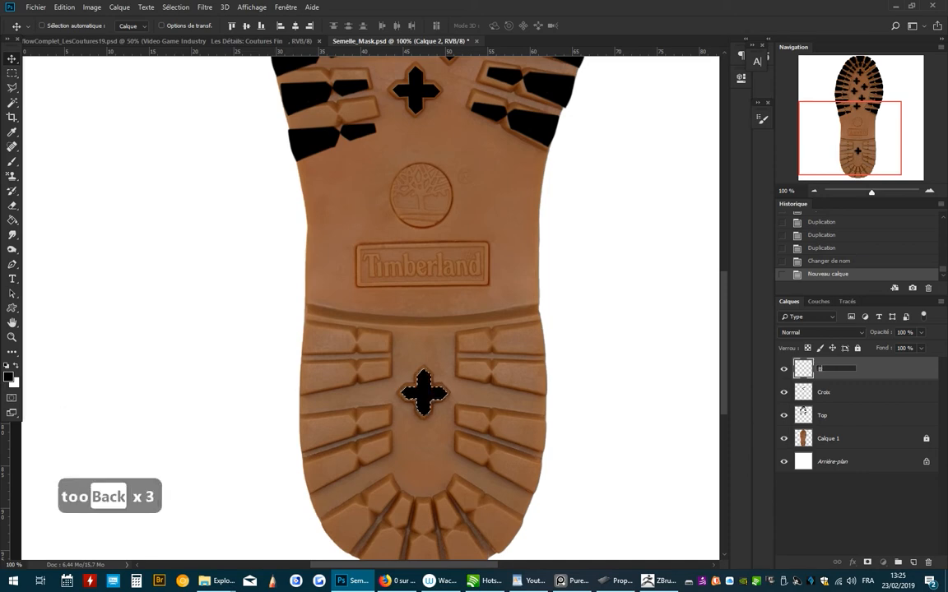
text(ottow)
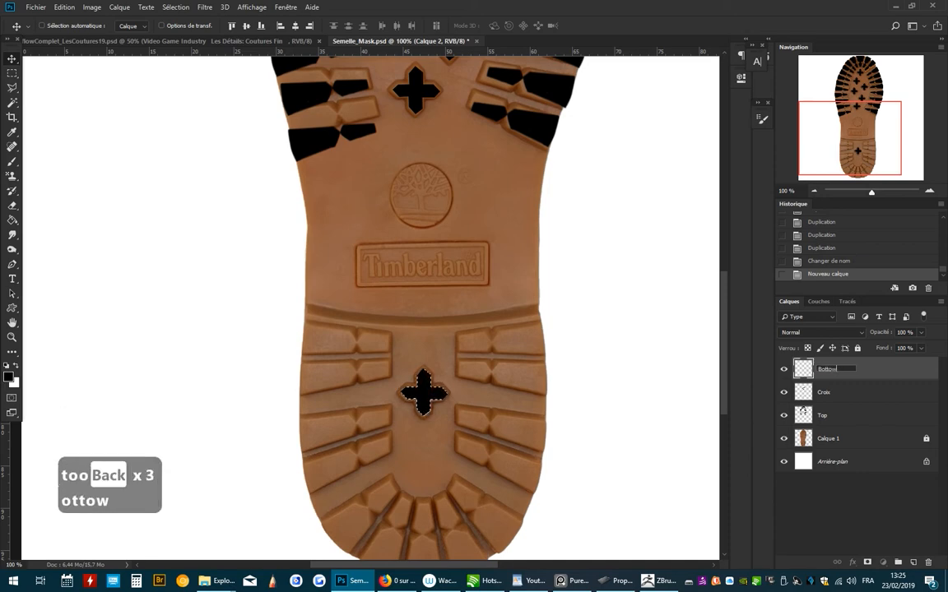
key(BackSpace)
text(n)
key(Return)
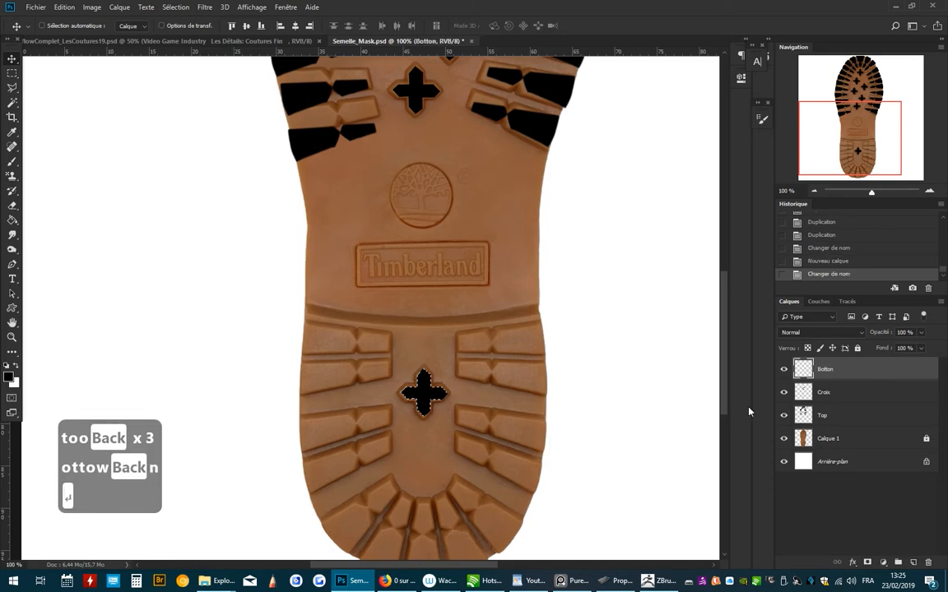
Clear the selection around the heel cross and switch to the Polygonal Lasso for the heel's upper-left lugs.
click(13, 162)
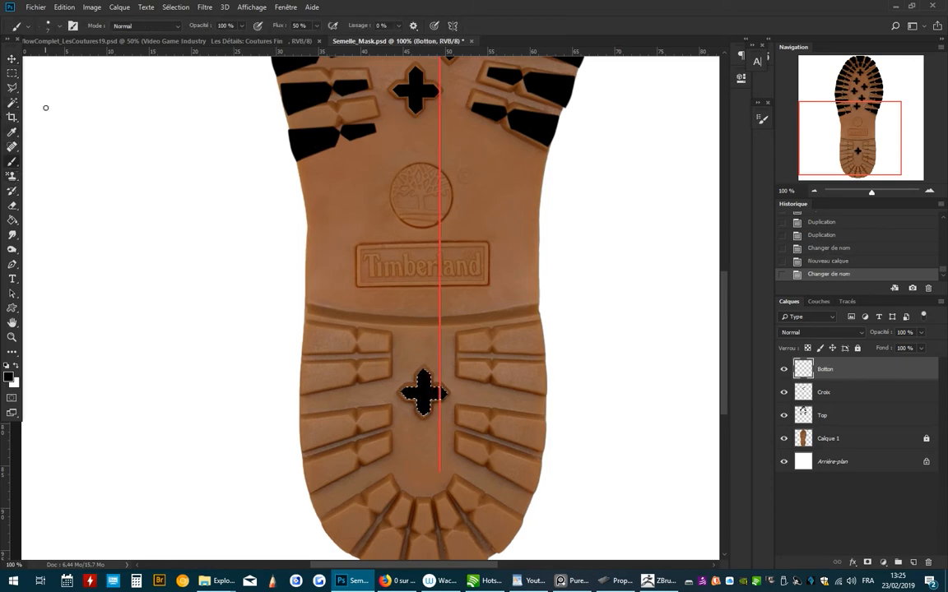
click(12, 87)
scroll(369, 300, down, 1)
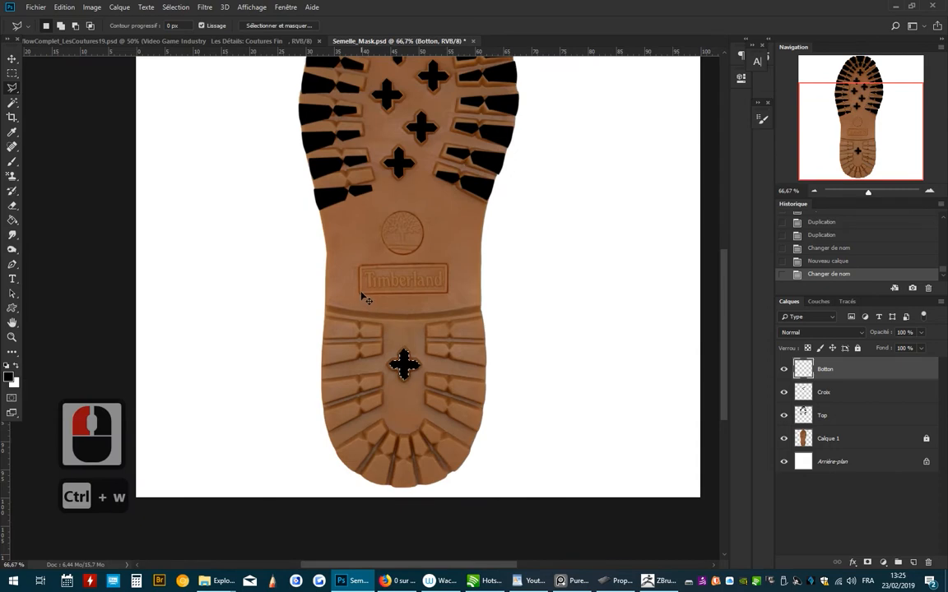
key(ctrl+d)
scroll(362, 296, down, 3)
scroll(364, 296, up, 4)
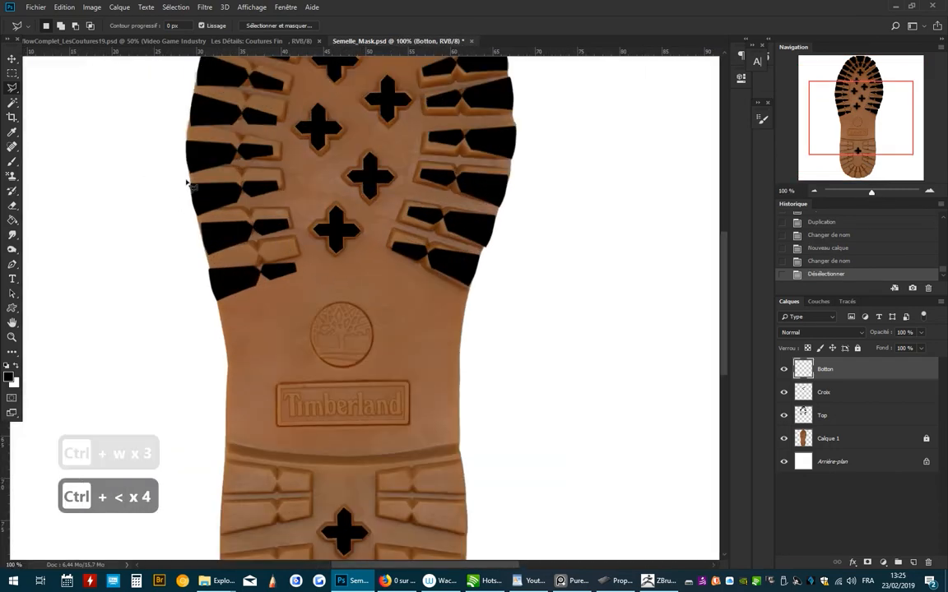
drag(306, 277, 381, 137)
key(ctrl+plus)
key(ctrl+plus)
drag(399, 265, 463, 134)
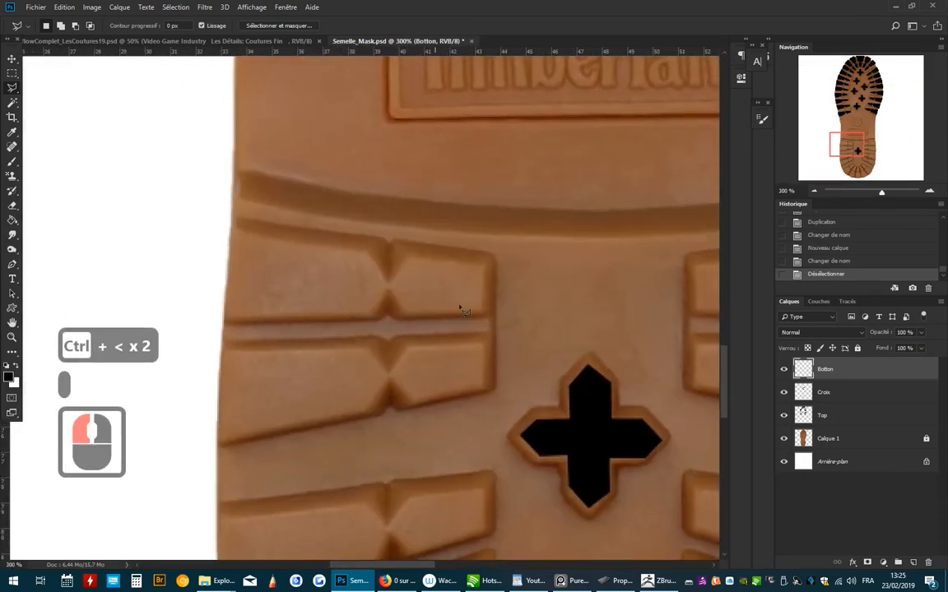
Outline the top lug on the heel's left edge, including its central notches, and fill it with the foreground colour at 100% opacity.
click(483, 268)
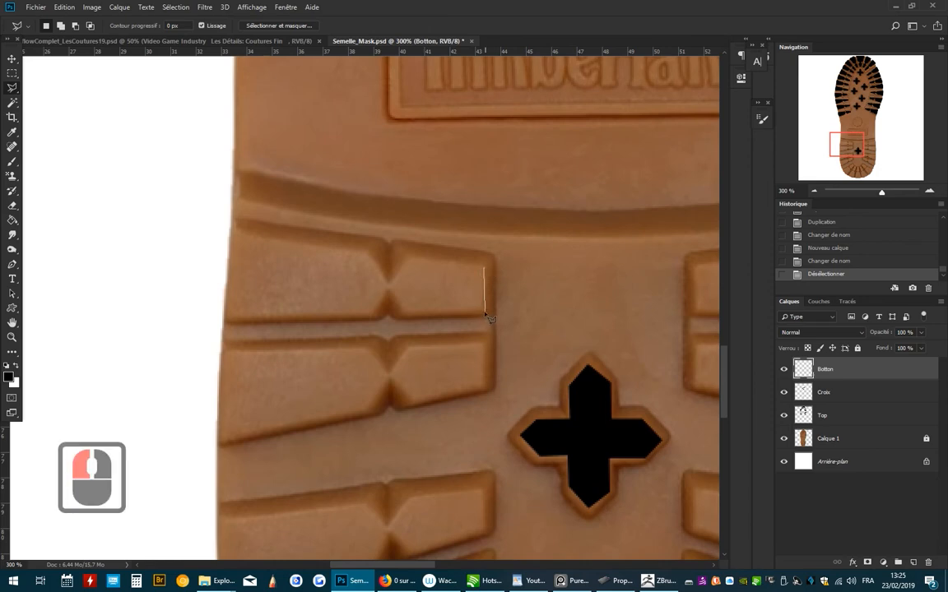
click(483, 313)
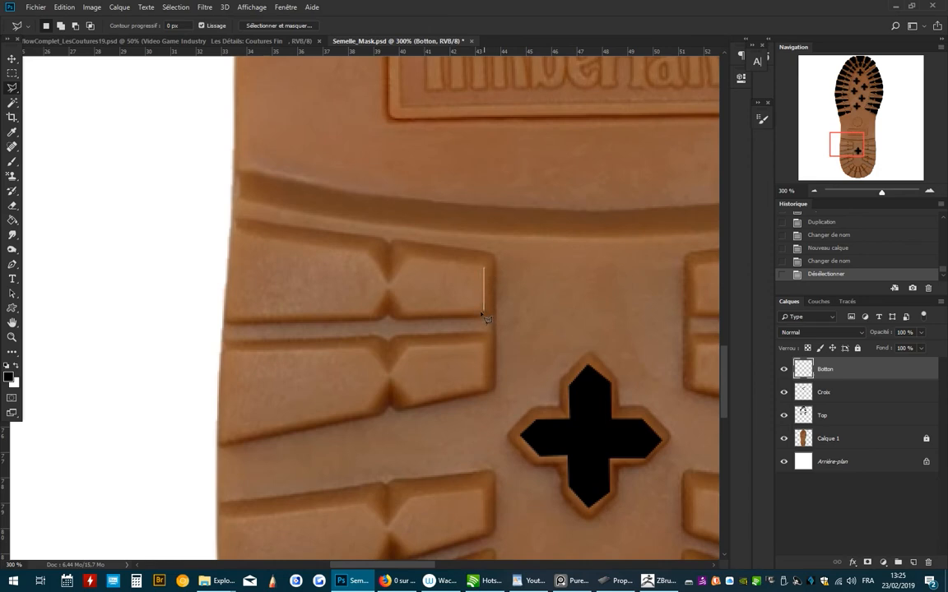
click(388, 292)
click(230, 321)
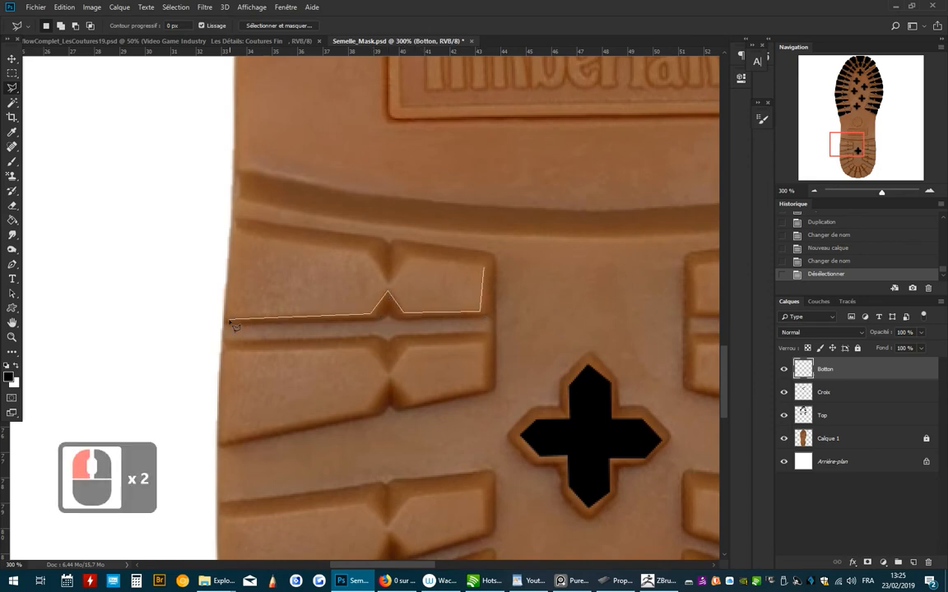
click(369, 252)
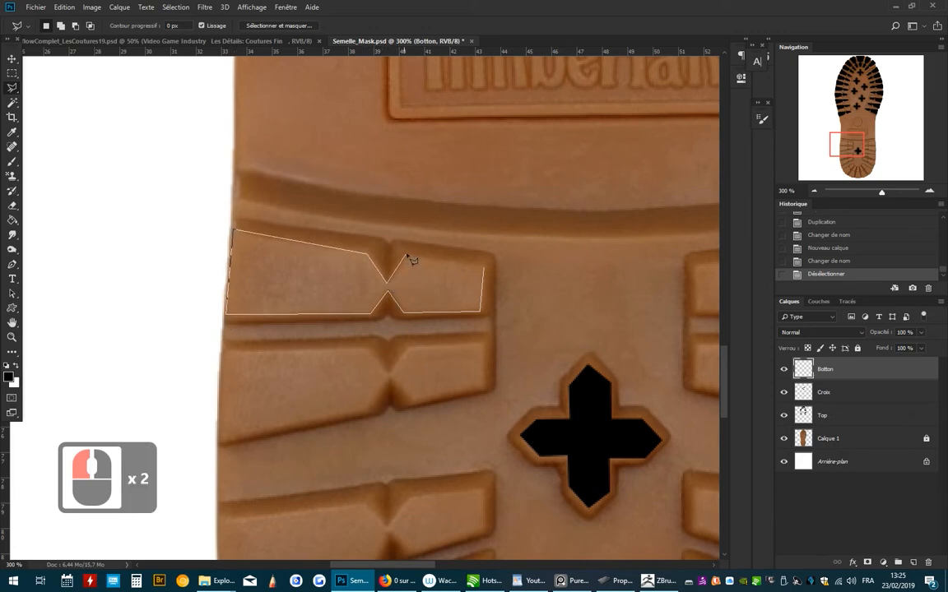
click(481, 267)
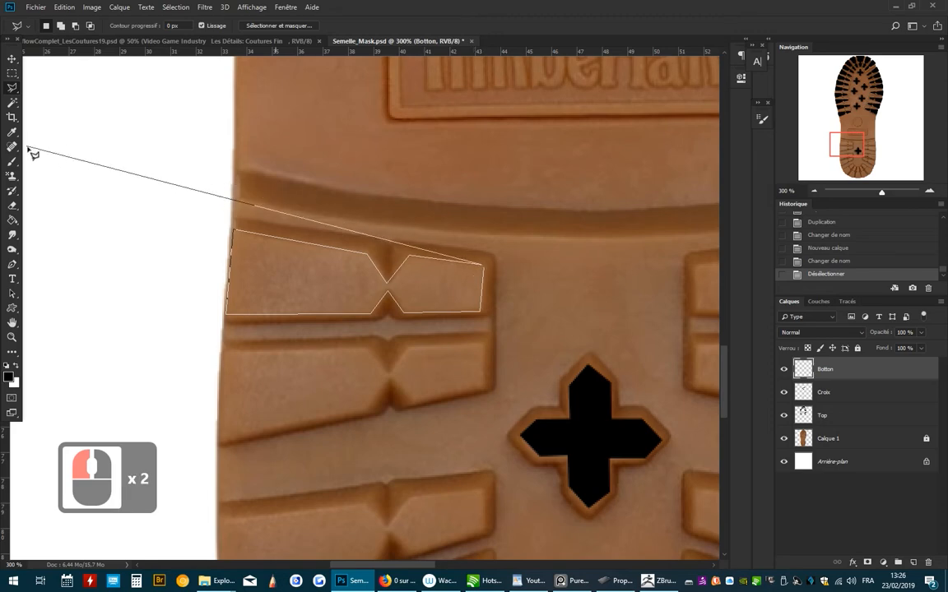
click(489, 273)
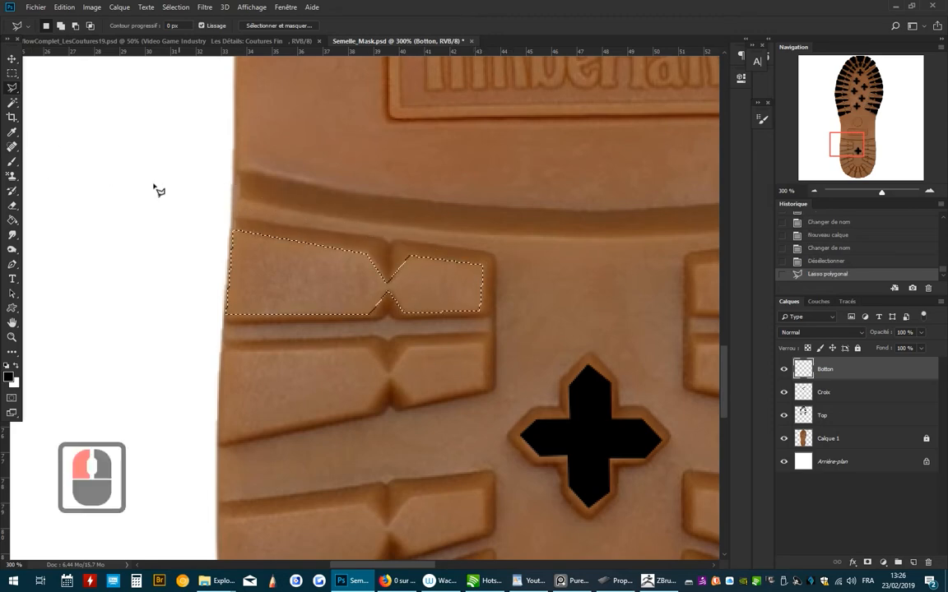
key(F5)
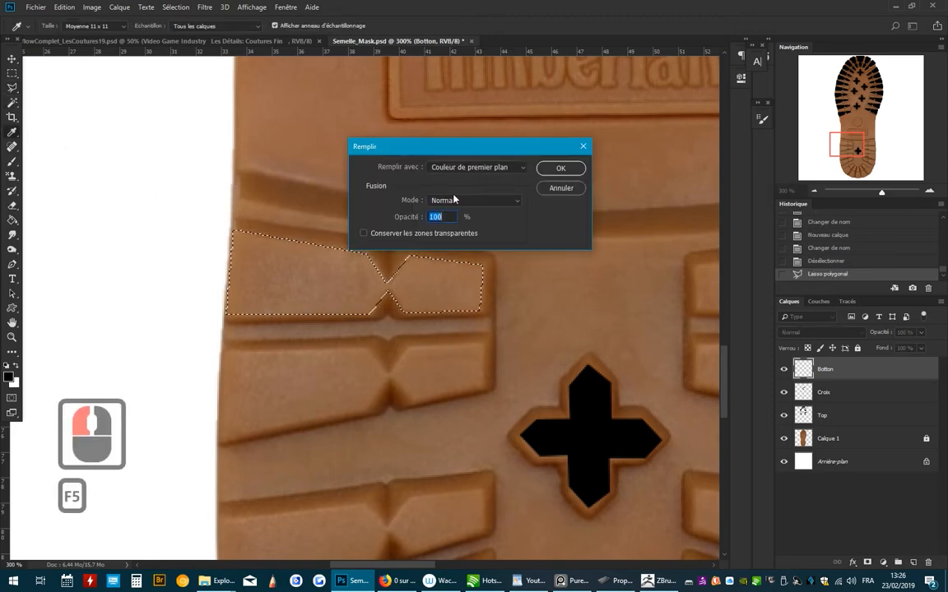
click(560, 169)
Duplicate the black shape onto the second left heel lug, rotate it about -4.35° with Free Transform and apply.
click(11, 59)
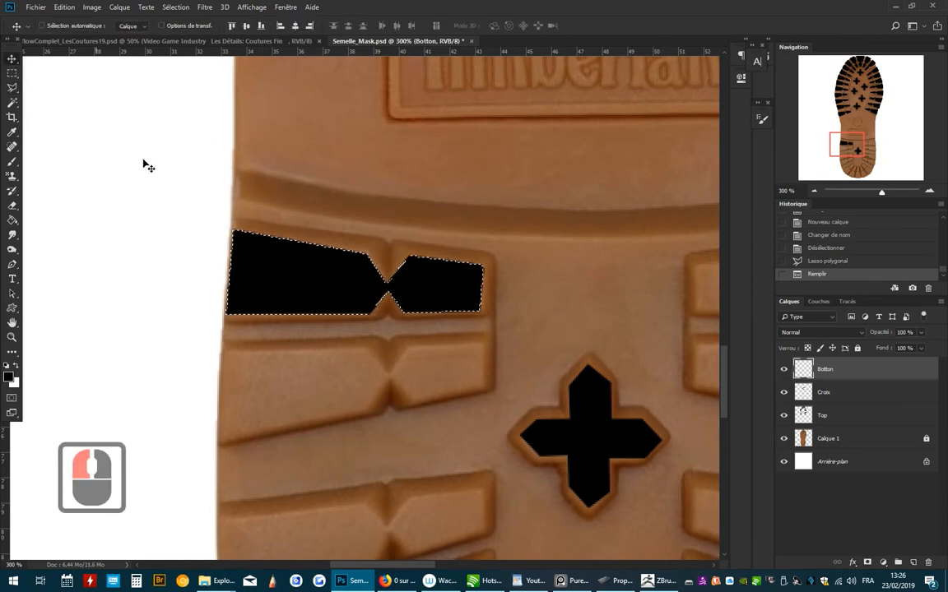
drag(333, 307, 323, 426)
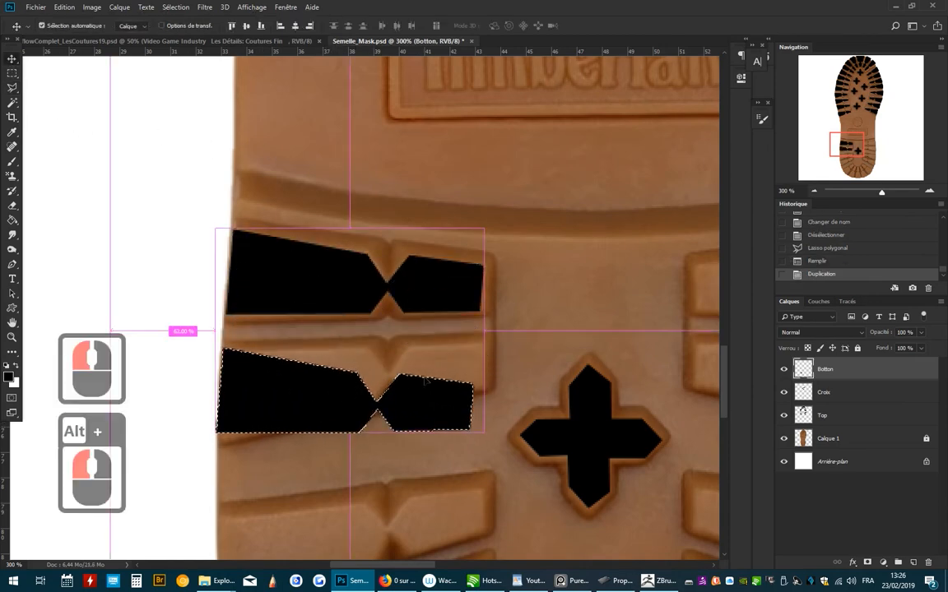
key(ctrl+t)
drag(494, 406, 494, 395)
drag(410, 407, 406, 388)
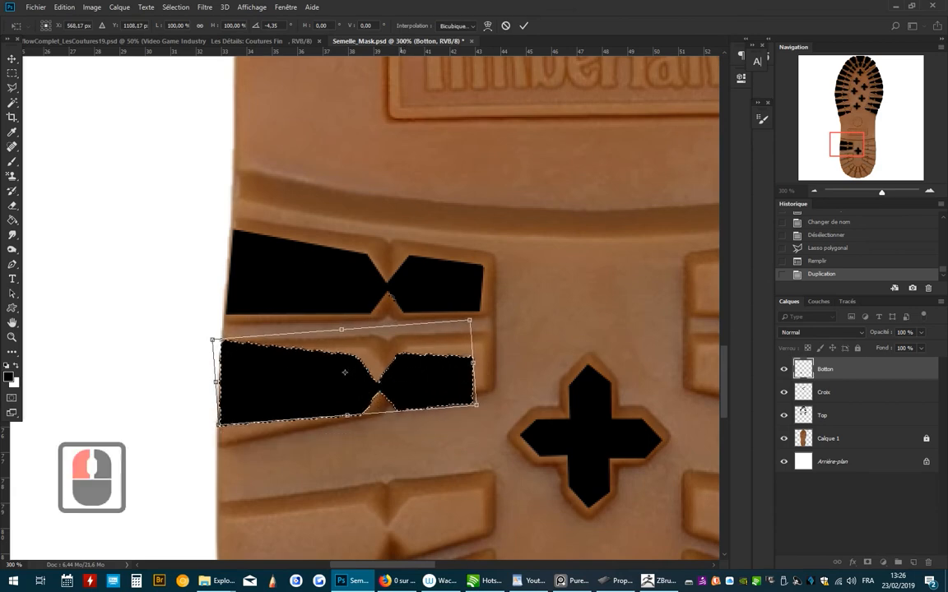
click(12, 74)
click(459, 215)
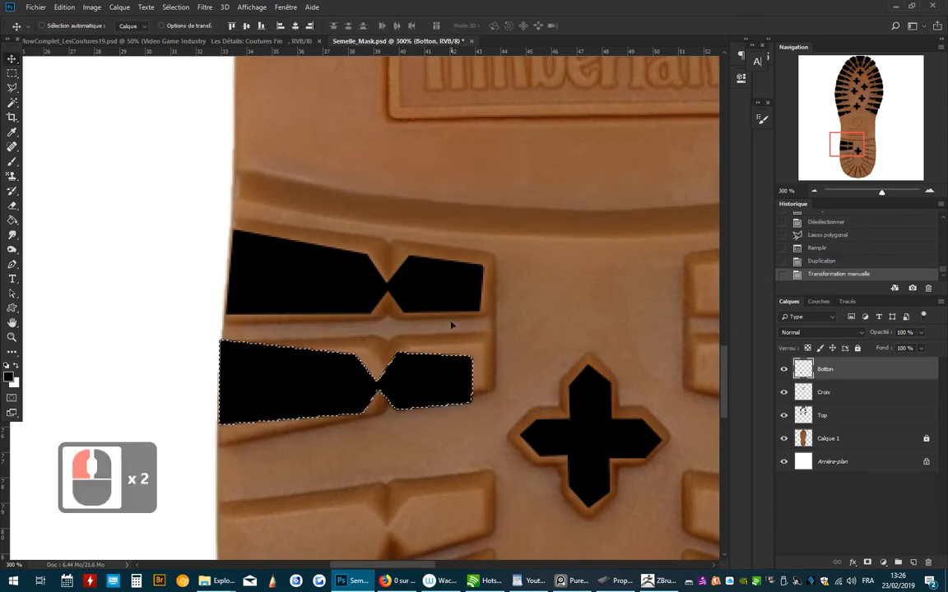
Duplicate the black lug shape onto the third left heel lug, then rotate, stretch and skew it to fit with Free Transform and apply.
scroll(451, 323, down, 4)
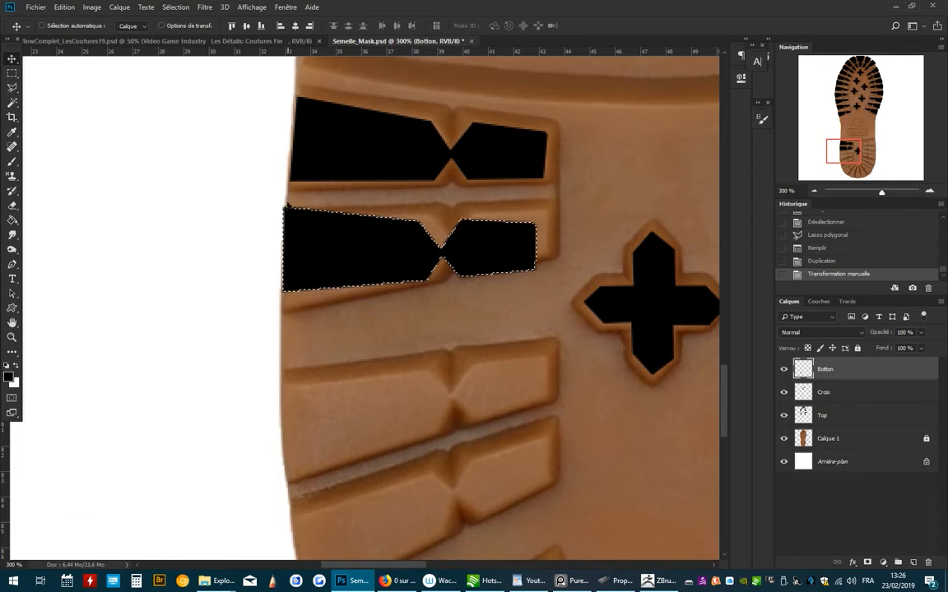
drag(348, 257, 343, 434)
key(ctrl+t)
drag(558, 419, 556, 399)
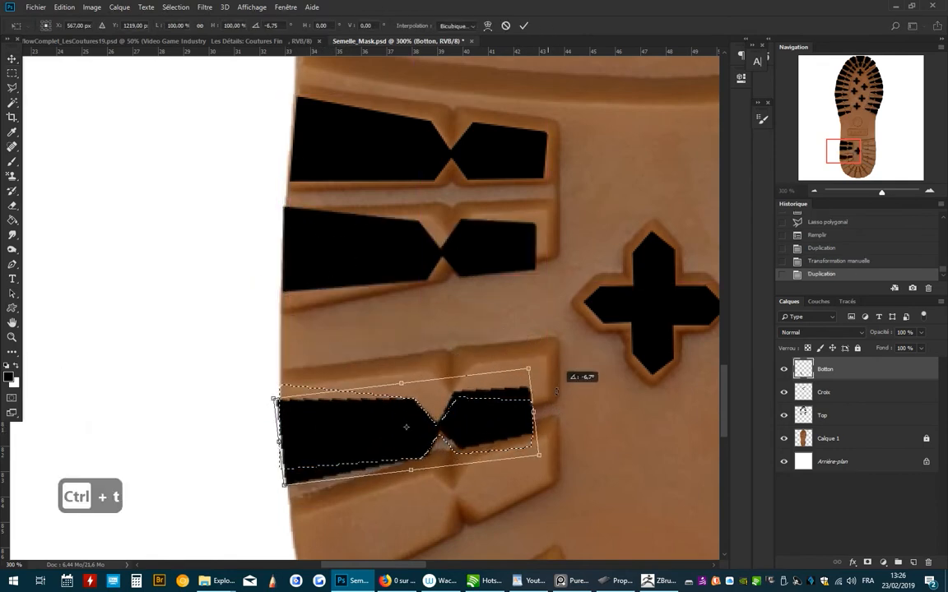
mouse_move(486, 419)
mouse_down()
mouse_move(516, 397)
mouse_move(483, 400)
mouse_up()
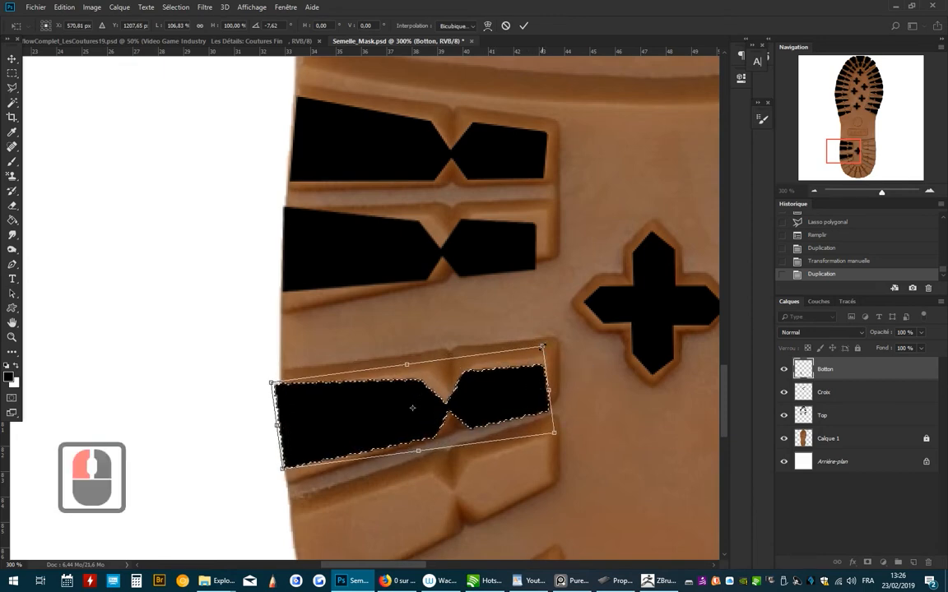
click(549, 394)
drag(549, 395, 551, 384)
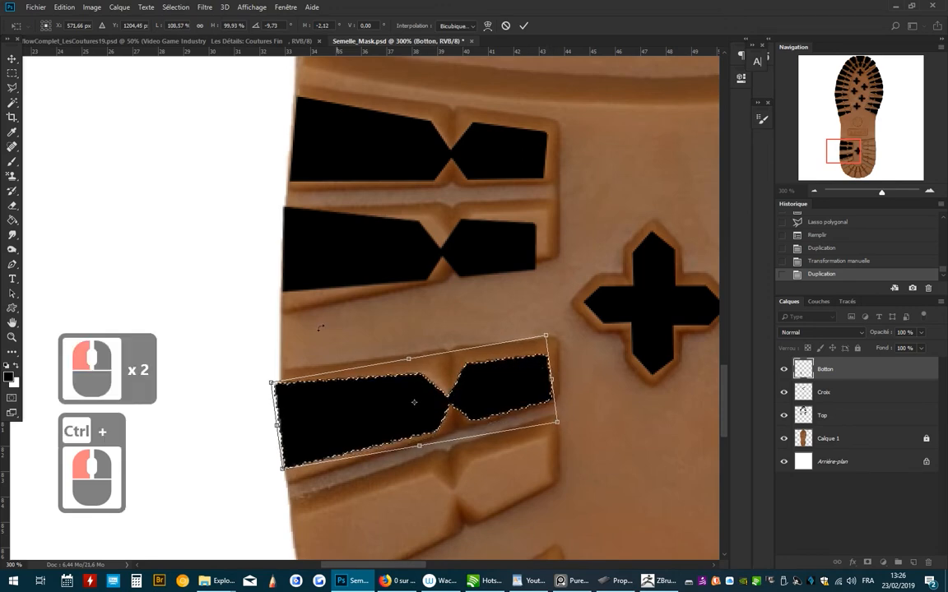
click(12, 58)
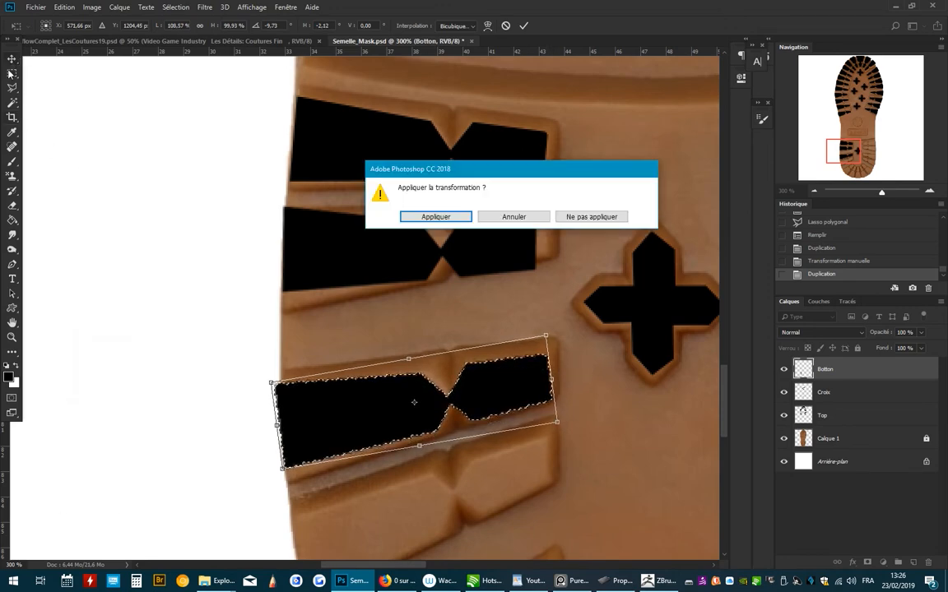
click(436, 216)
Duplicate the black shape onto the fourth left heel lug, distort its corners and edges with Free Transform to match the lug, and apply.
scroll(476, 218, down, 10)
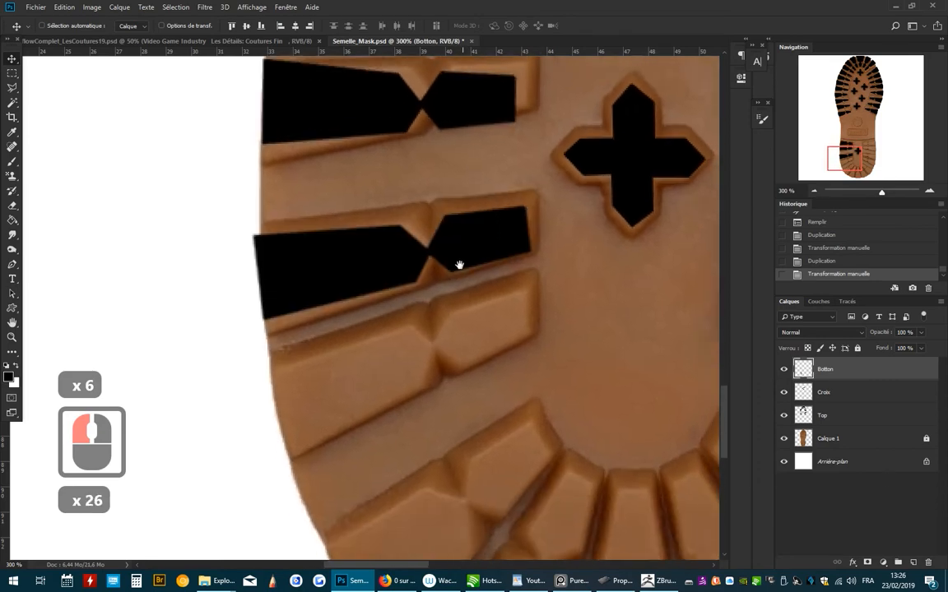
drag(460, 265, 449, 275)
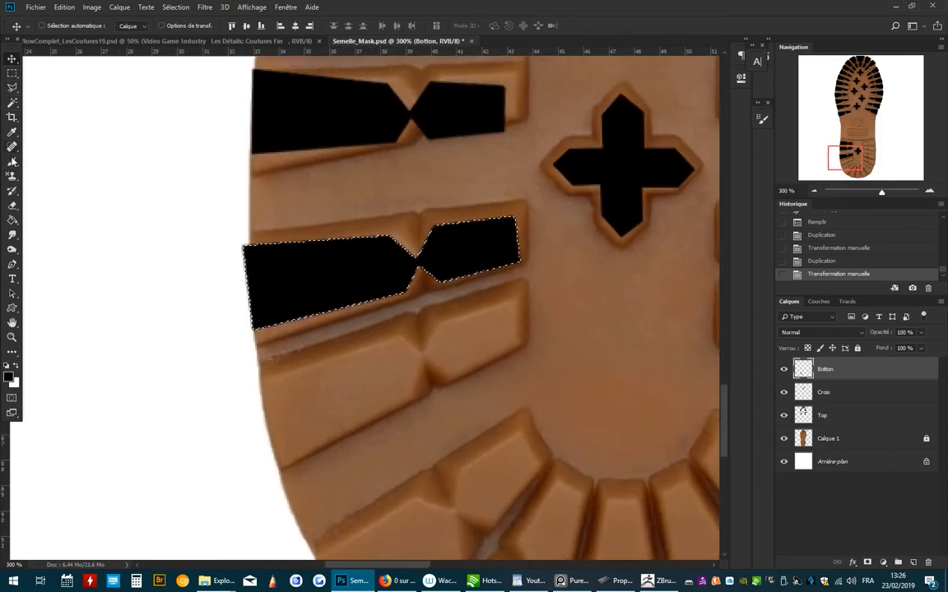
drag(375, 266, 392, 373)
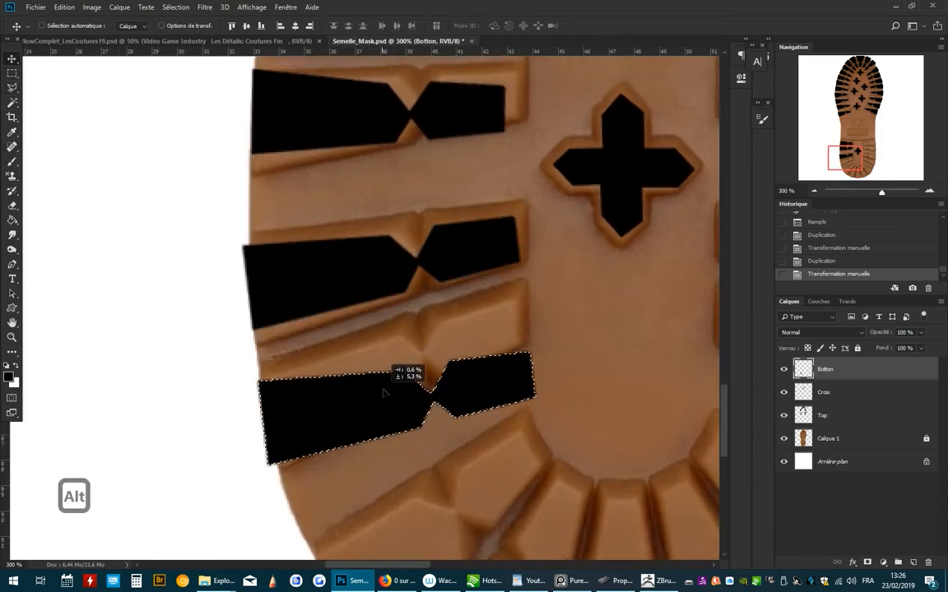
key(ctrl+t)
drag(534, 364, 514, 295)
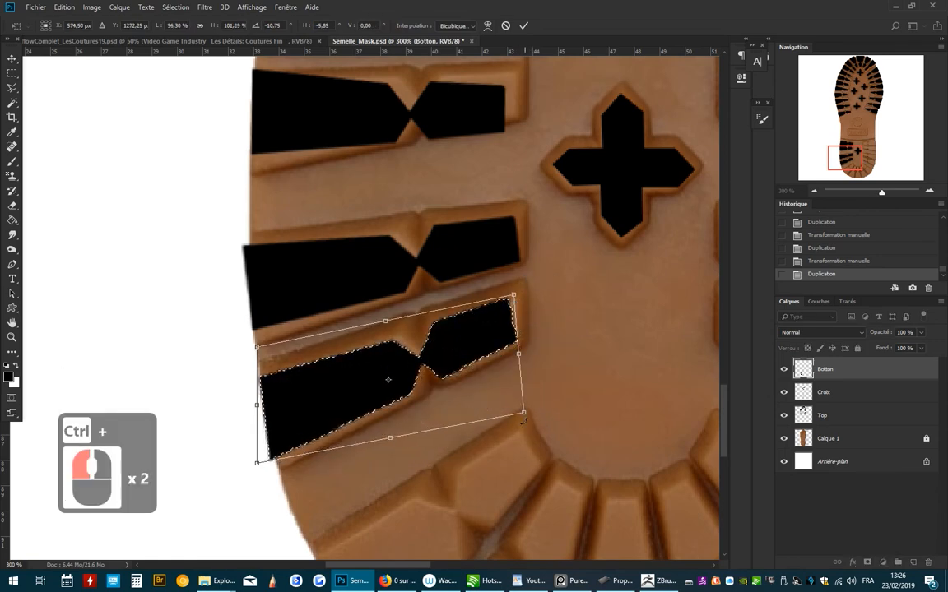
drag(532, 420, 534, 417)
mouse_move(504, 322)
mouse_down()
mouse_move(513, 321)
mouse_move(502, 326)
mouse_up()
drag(255, 352, 246, 343)
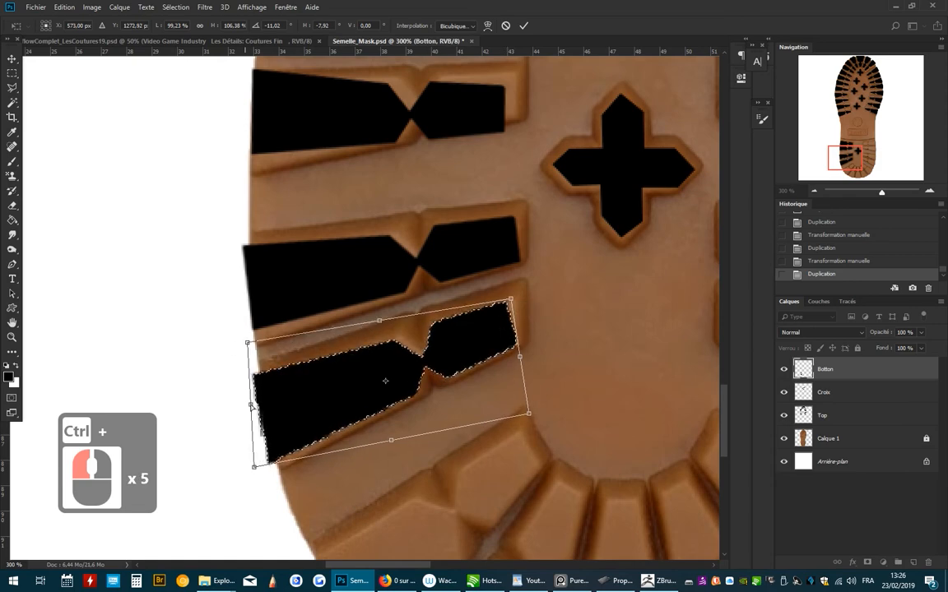
mouse_move(254, 469)
mouse_down()
mouse_move(265, 464)
mouse_move(261, 470)
mouse_up()
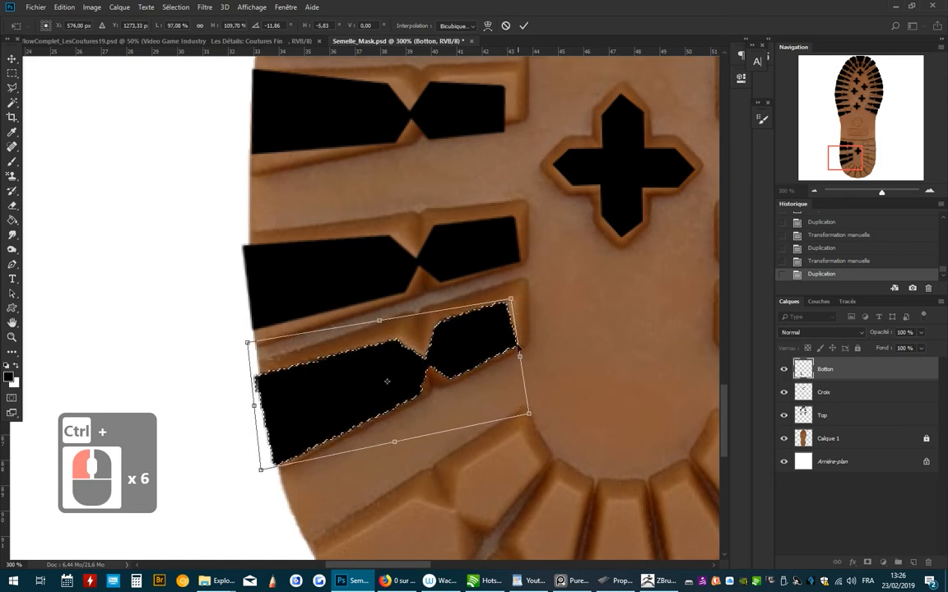
drag(520, 357, 524, 355)
drag(516, 298, 521, 297)
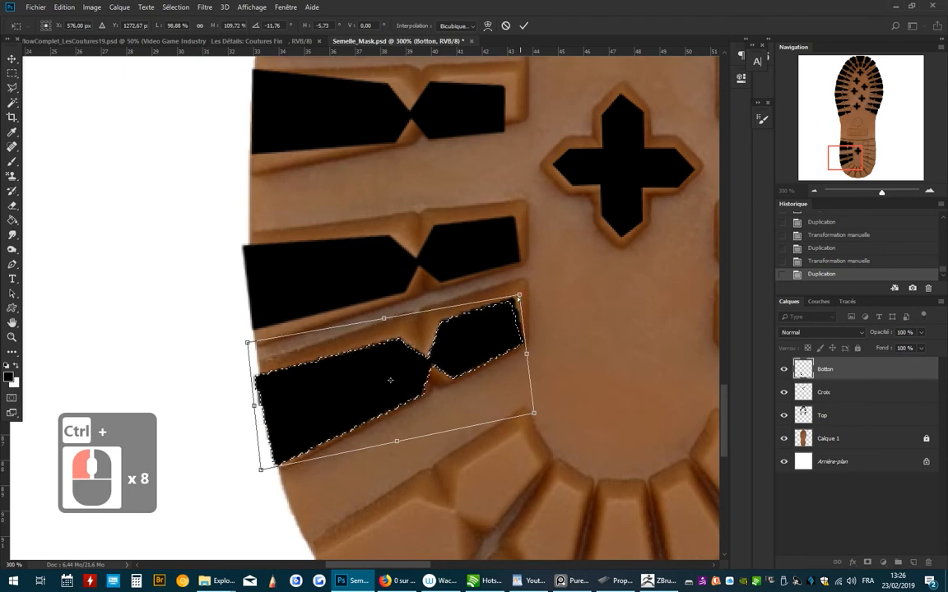
click(12, 59)
click(383, 215)
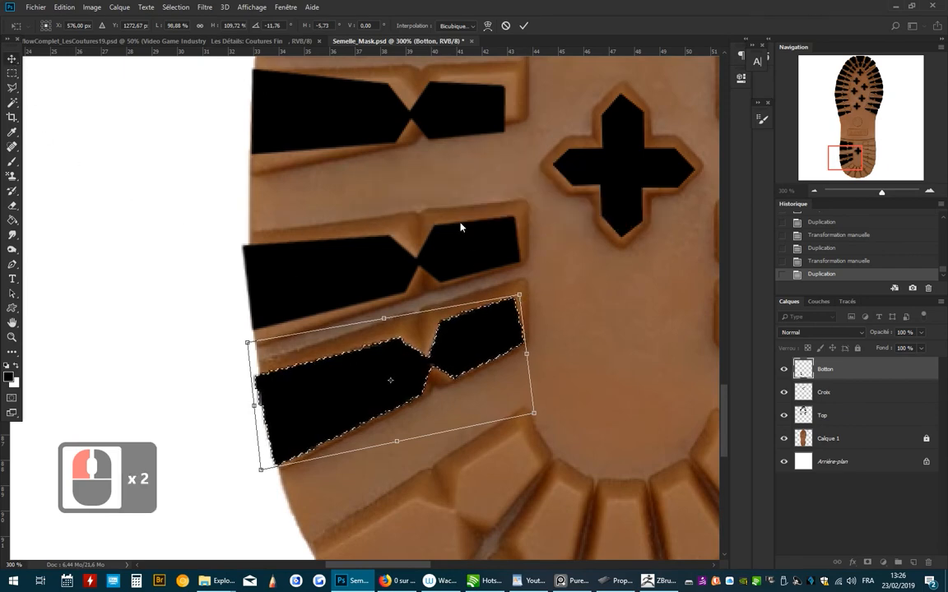
Try to fit a duplicate of the black shape to the fifth left lug on the heel's curve by distorting it with Free Transform.
scroll(474, 272, down, 2)
drag(372, 294, 441, 474)
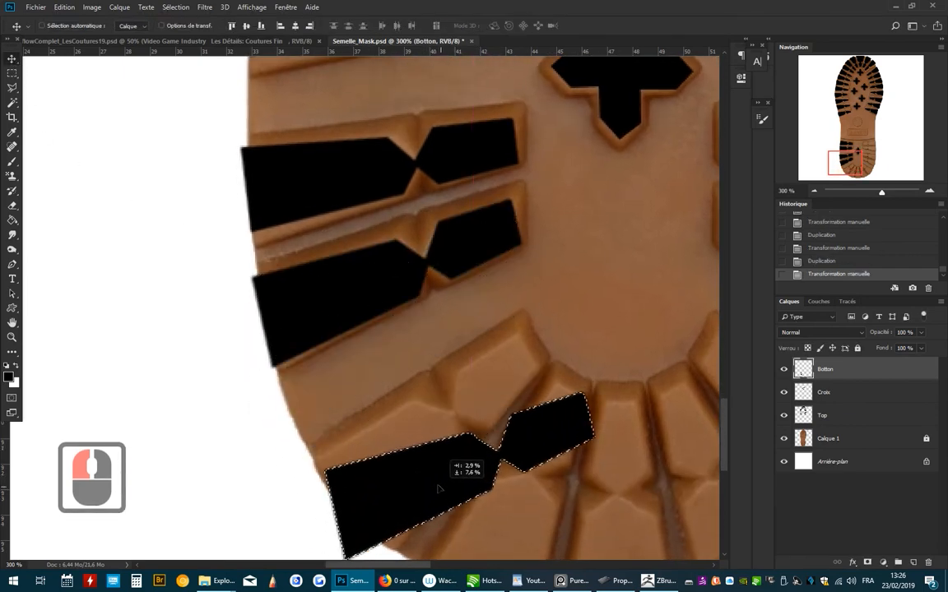
key(ctrl+t)
drag(590, 349, 502, 298)
drag(480, 419, 473, 374)
drag(339, 511, 311, 468)
drag(359, 543, 380, 542)
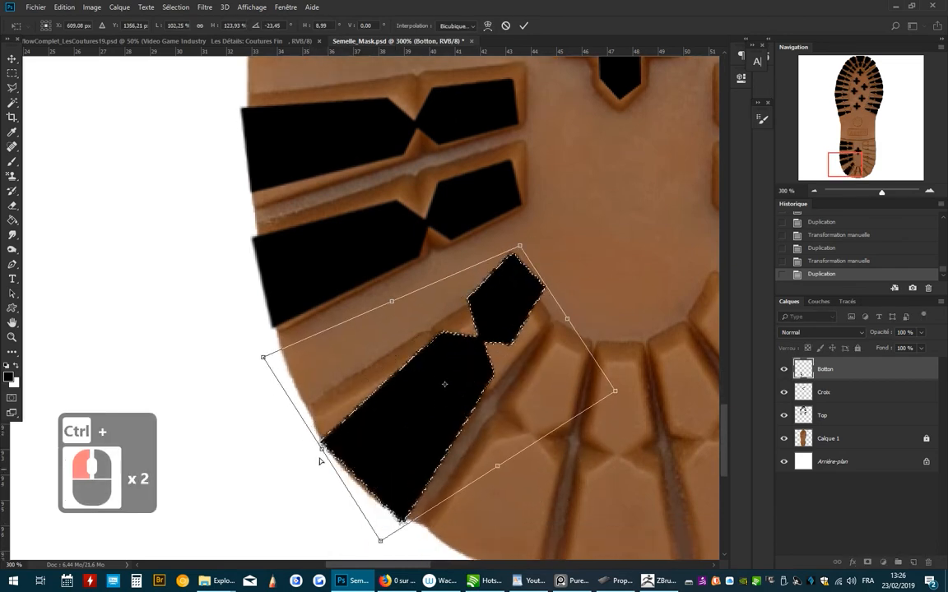
drag(264, 357, 251, 331)
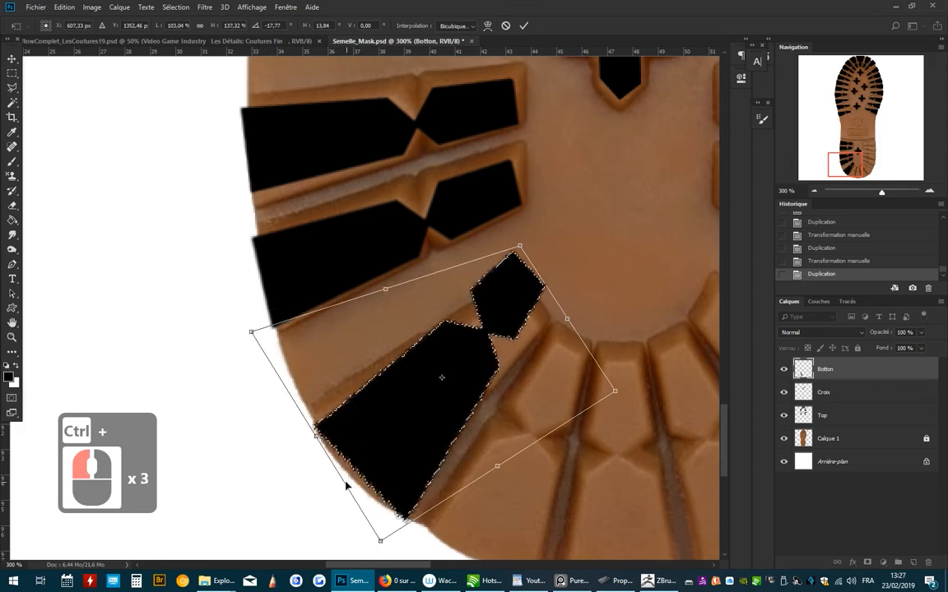
drag(317, 437, 315, 436)
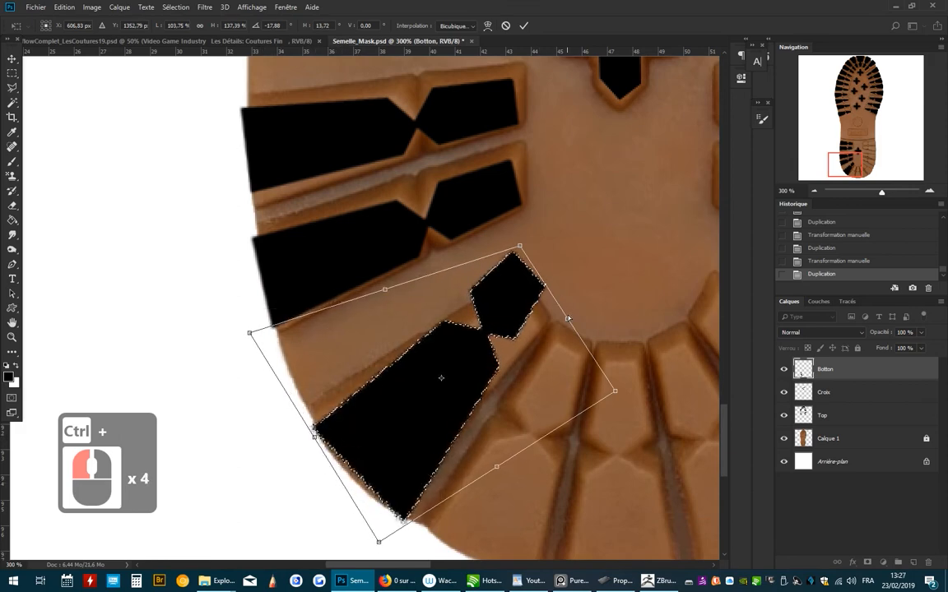
drag(568, 318, 569, 345)
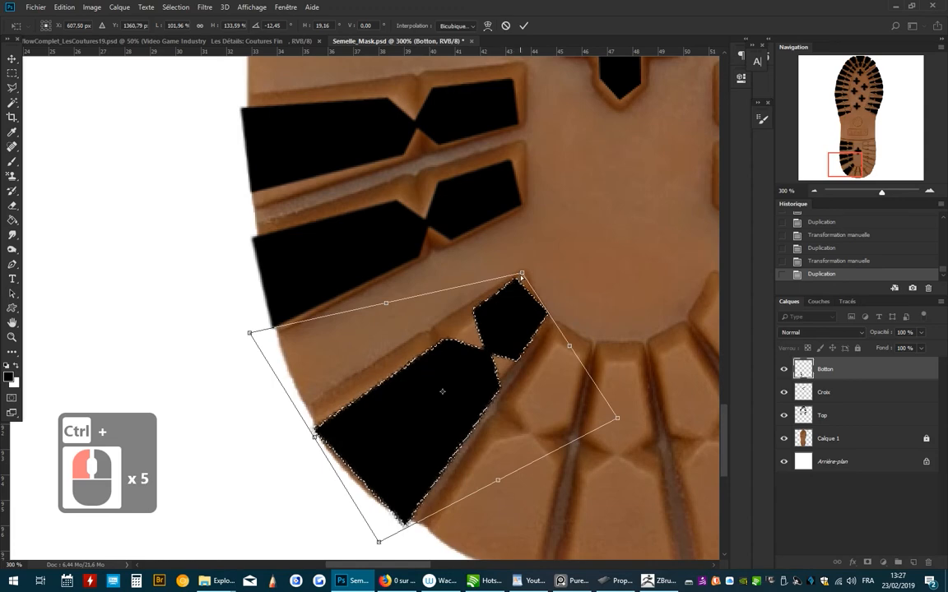
drag(522, 273, 524, 271)
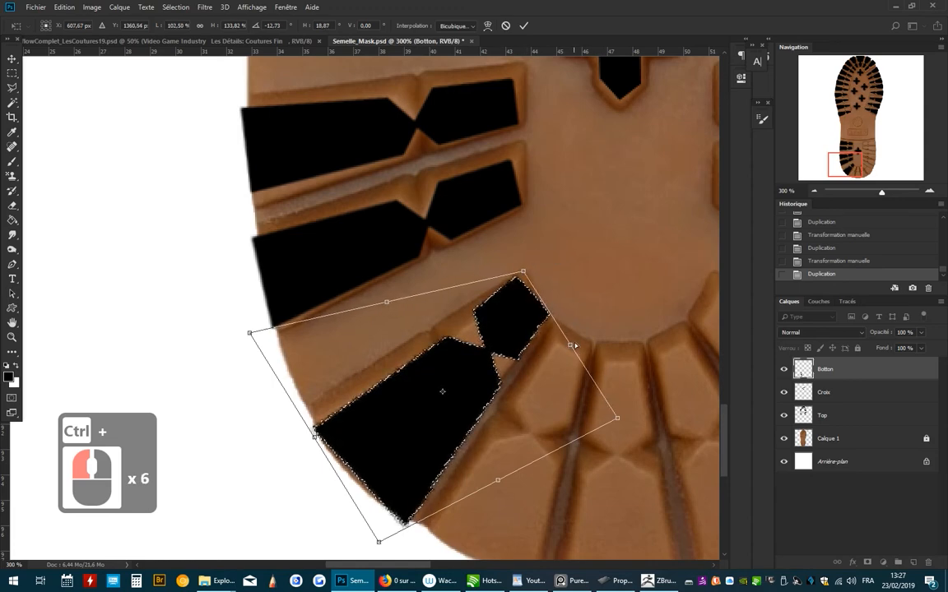
drag(574, 345, 564, 348)
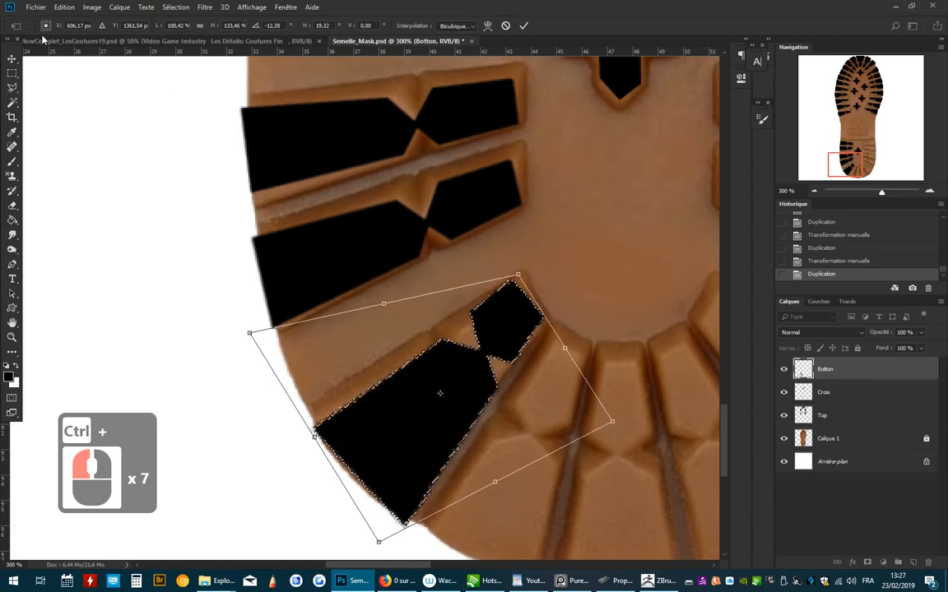
click(12, 58)
click(432, 216)
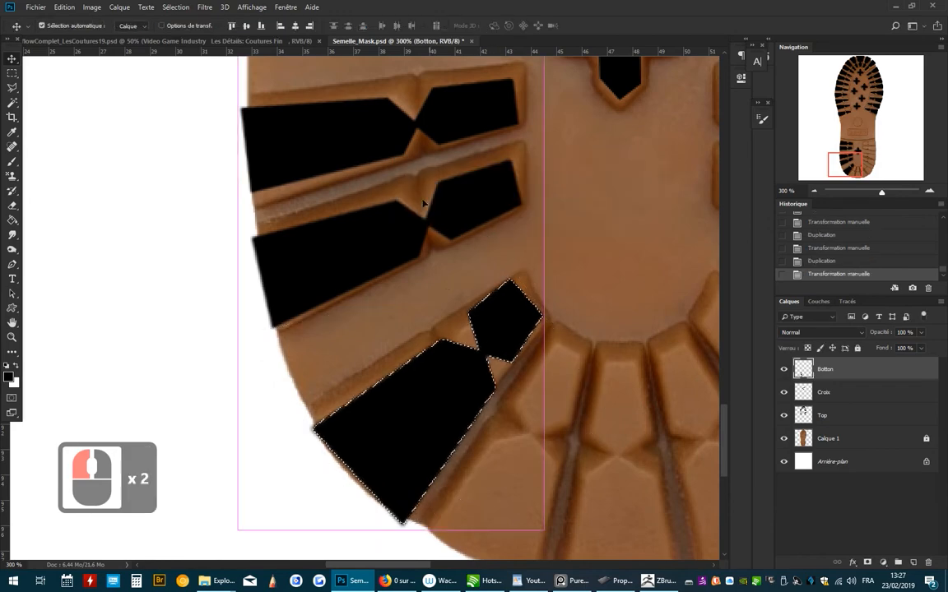
Undo the fifth lug's duplicate and transformation, along with the stray move of the fourth lug's shape.
key(ctrl+z)
key(ctrl+z)
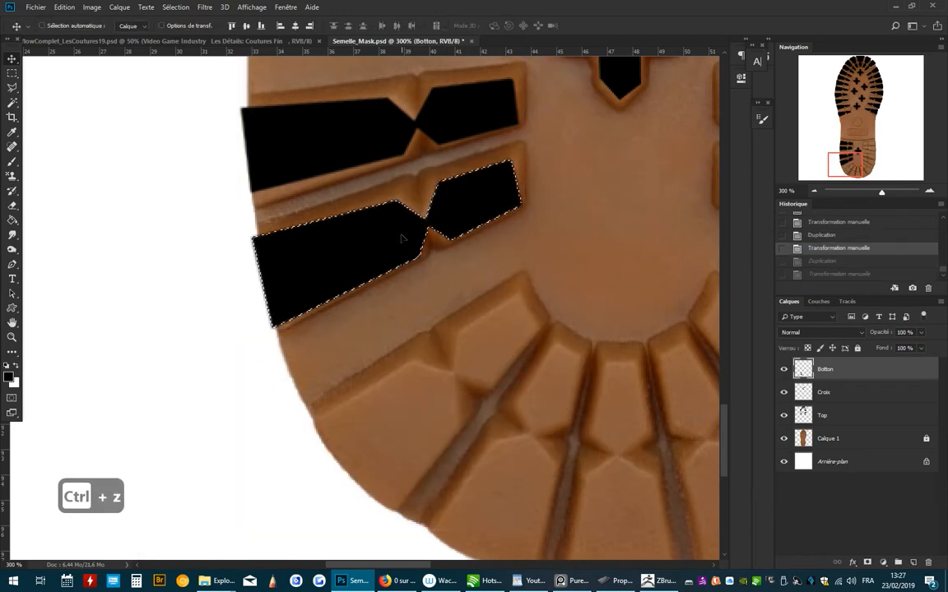
drag(402, 239, 427, 305)
key(ctrl+z)
Select the four left heel lugs with the Rectangular Marquee and duplicate them onto the heel's right side.
key(space)
drag(507, 293, 420, 135)
drag(462, 213, 460, 284)
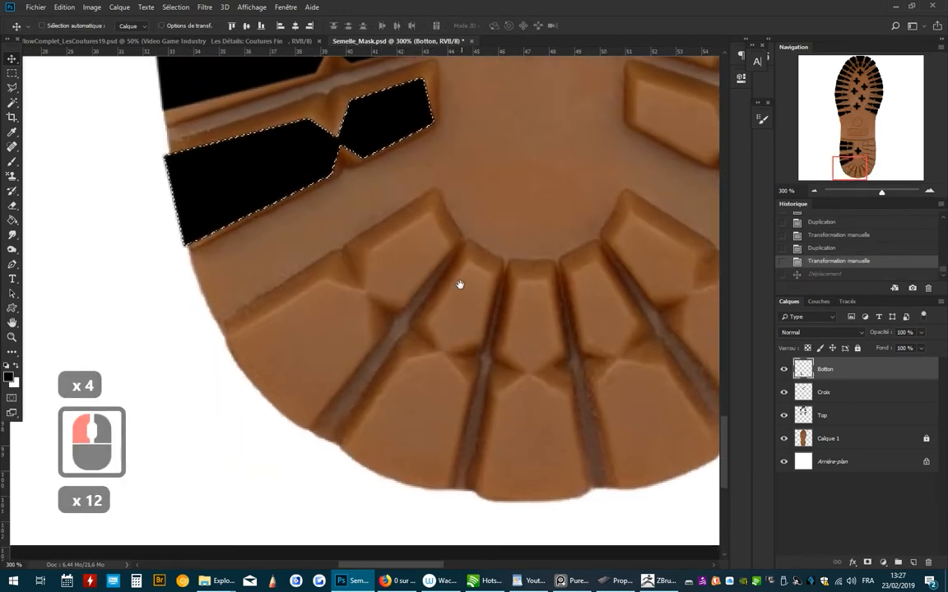
ctrl+scroll(460, 285, down, 3)
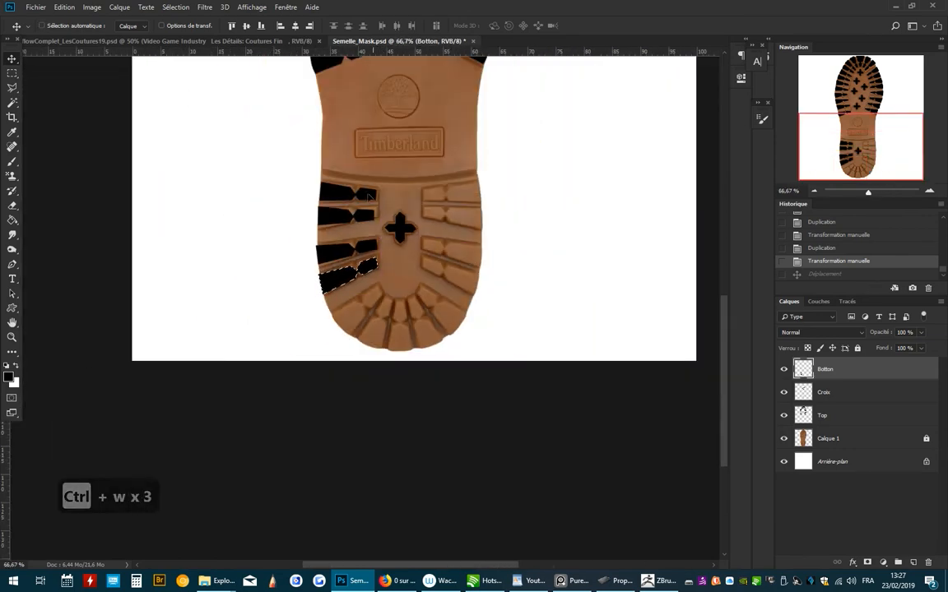
click(12, 73)
drag(353, 287, 379, 337)
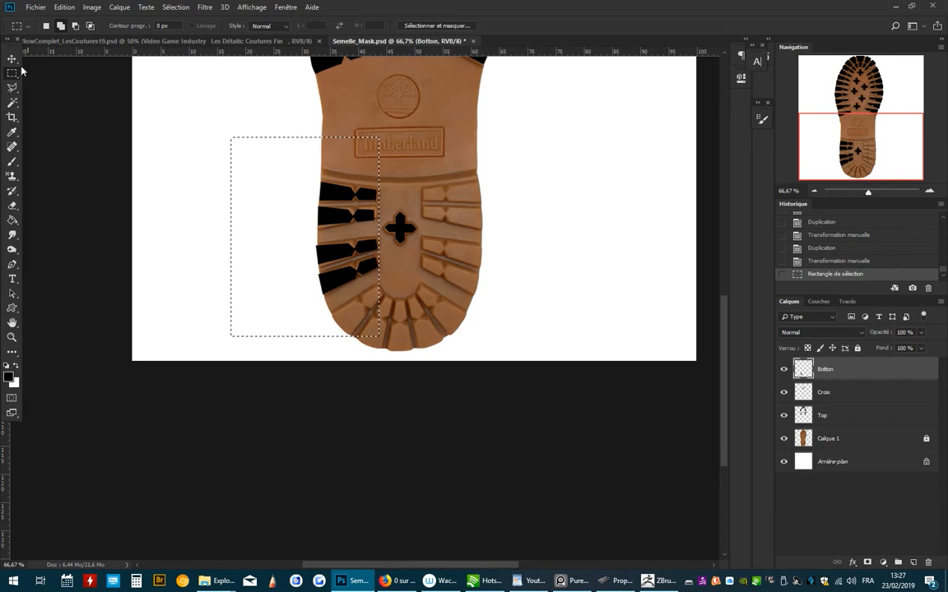
key(v)
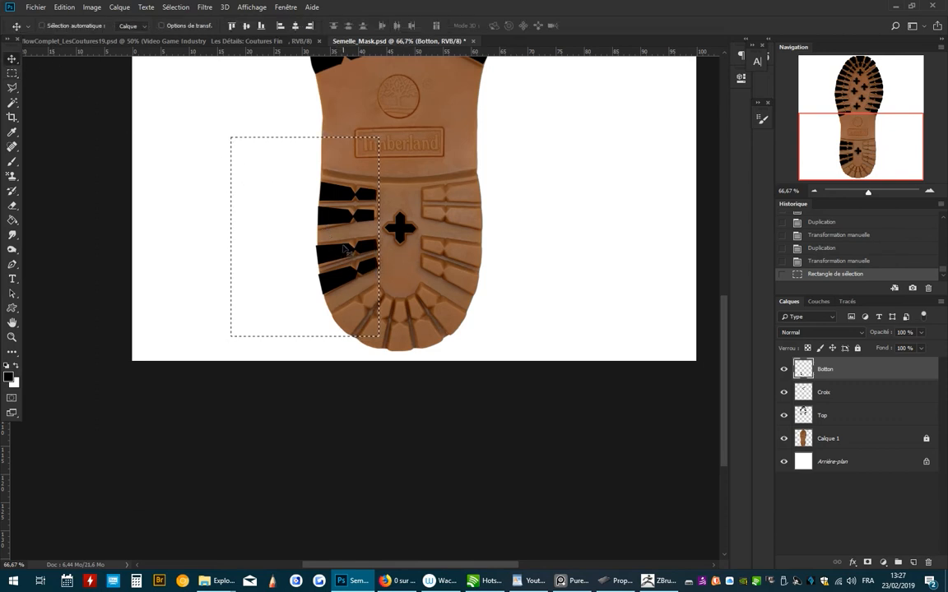
drag(360, 228, 474, 222)
Flip the duplicated lugs to -100% width and height with Free Transform, apply and move them against the right heel lugs.
key(ctrl+t)
drag(522, 174, 344, 357)
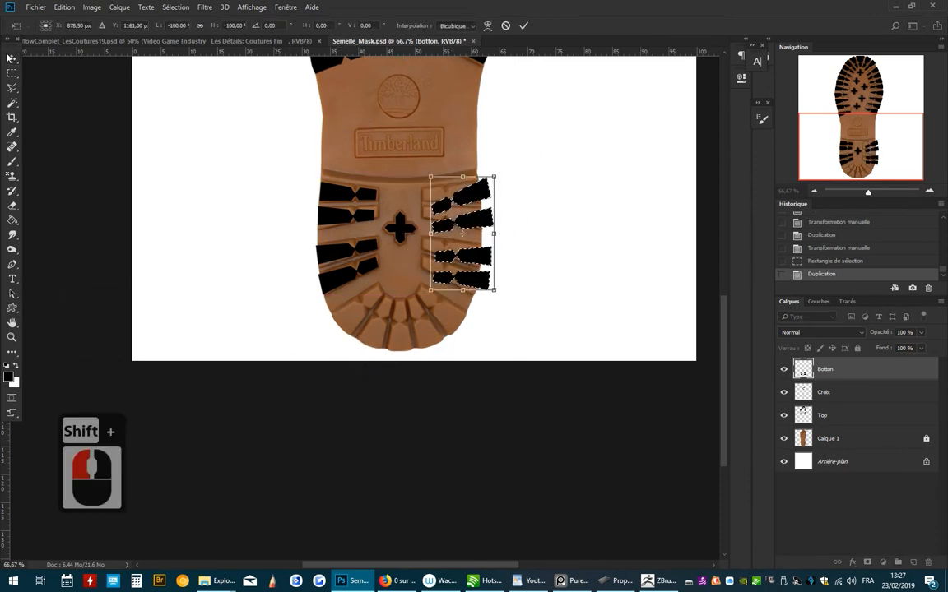
click(10, 58)
click(435, 222)
drag(485, 212, 473, 211)
Flip the duplicated right heel lugs vertically and shift them into place over the photo's four right lugs.
click(64, 8)
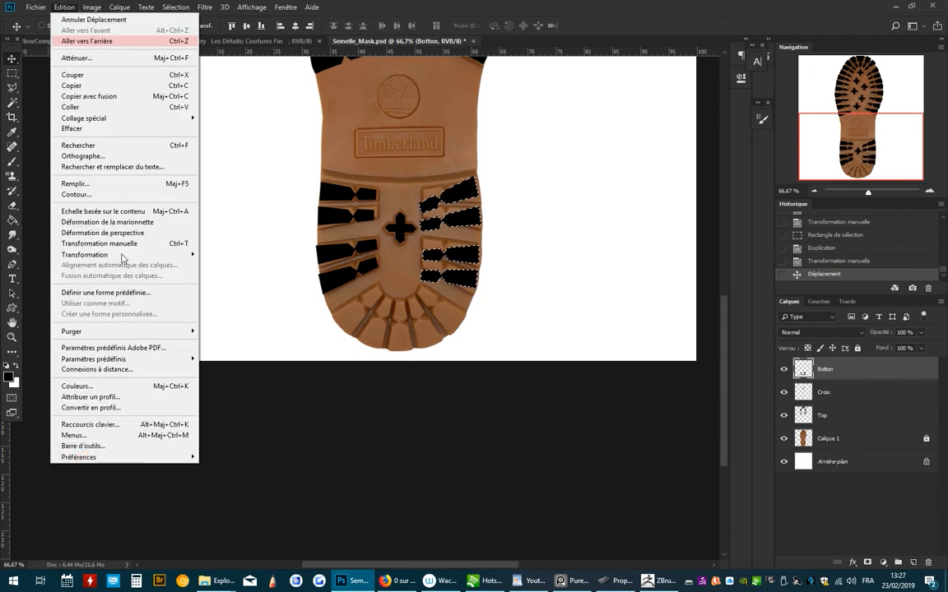
mouse_move(120, 260)
click(236, 391)
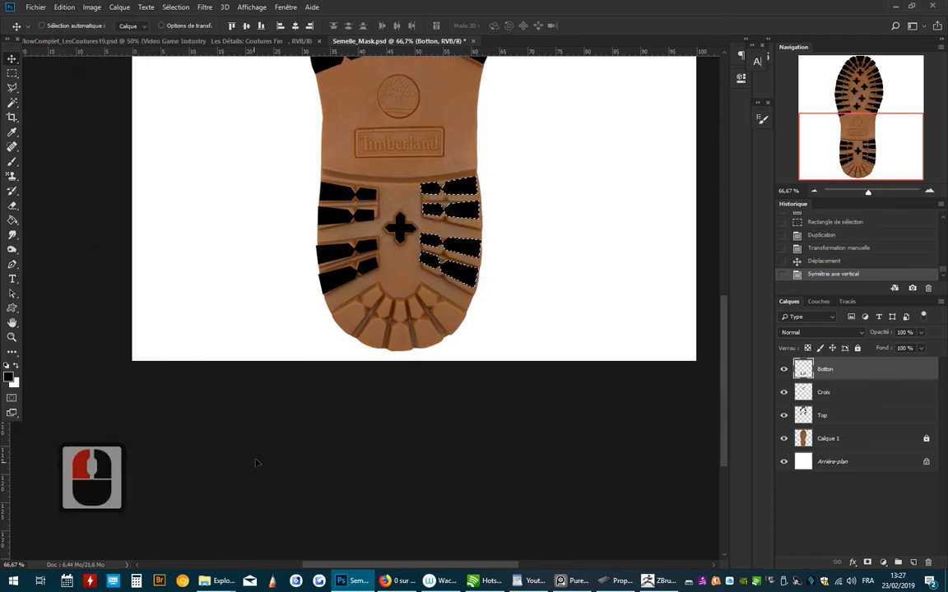
drag(459, 216, 456, 215)
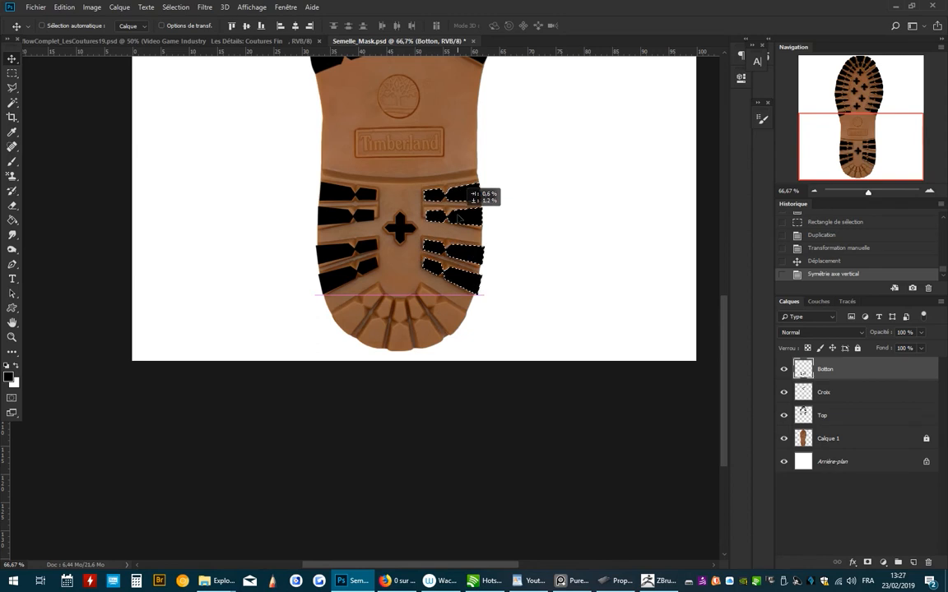
Try a duplicate of the four right heel lugs rotated 90° for the heel's rounded end, then delete that copy.
drag(570, 163, 524, 255)
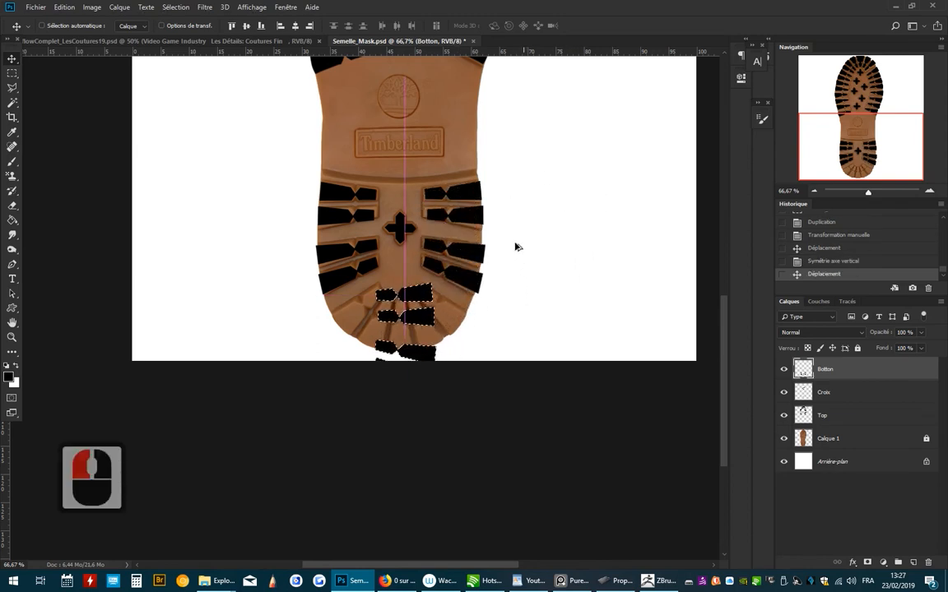
key(ctrl+t)
drag(487, 169, 567, 397)
drag(462, 337, 381, 252)
key(ctrl+z)
key(ctrl+z)
key(Delete)
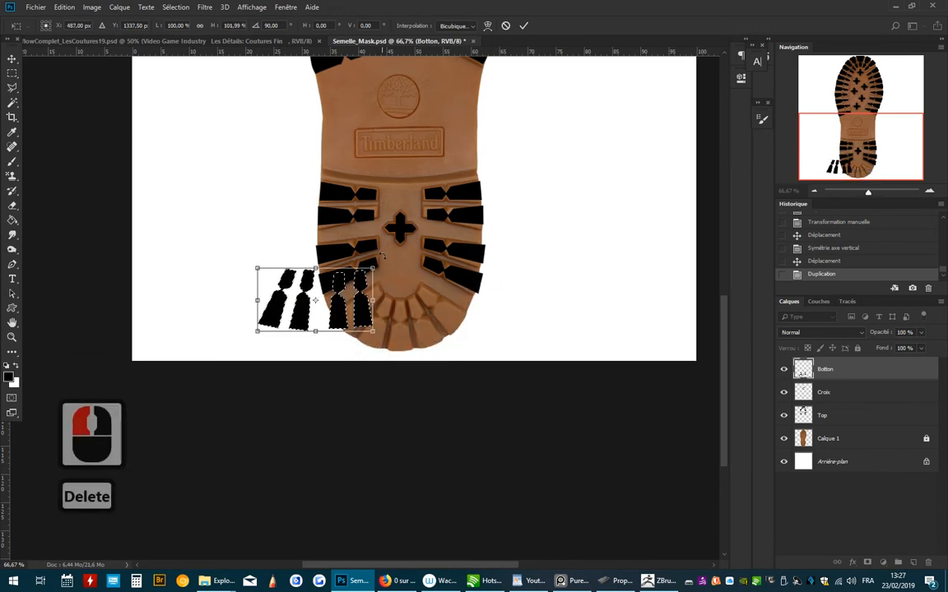
key(Return)
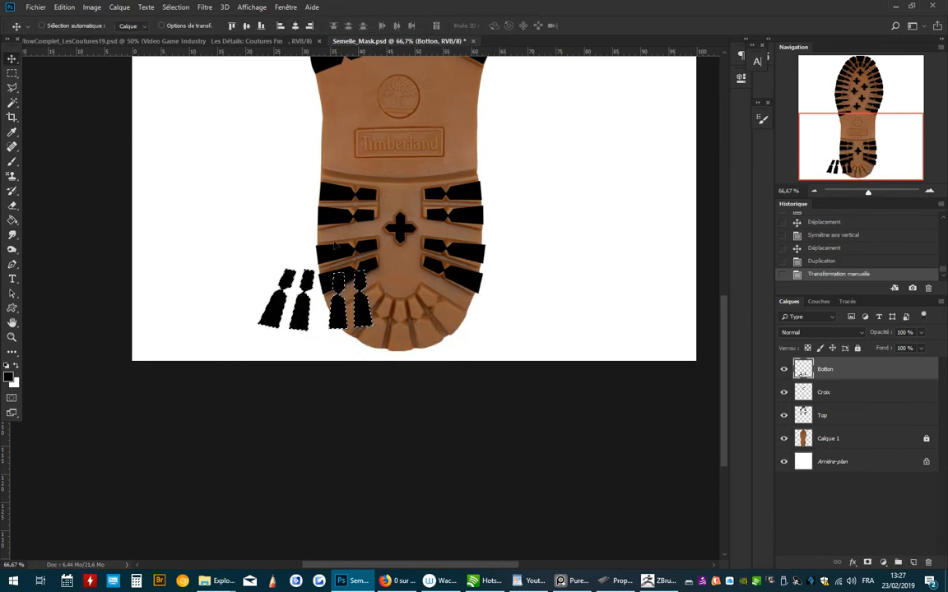
key(Delete)
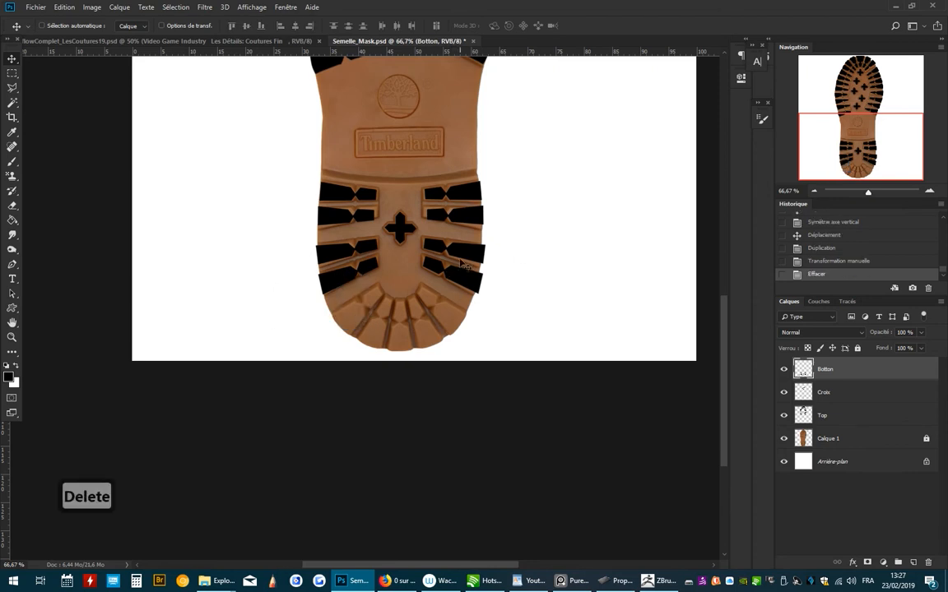
key(ctrl+w)
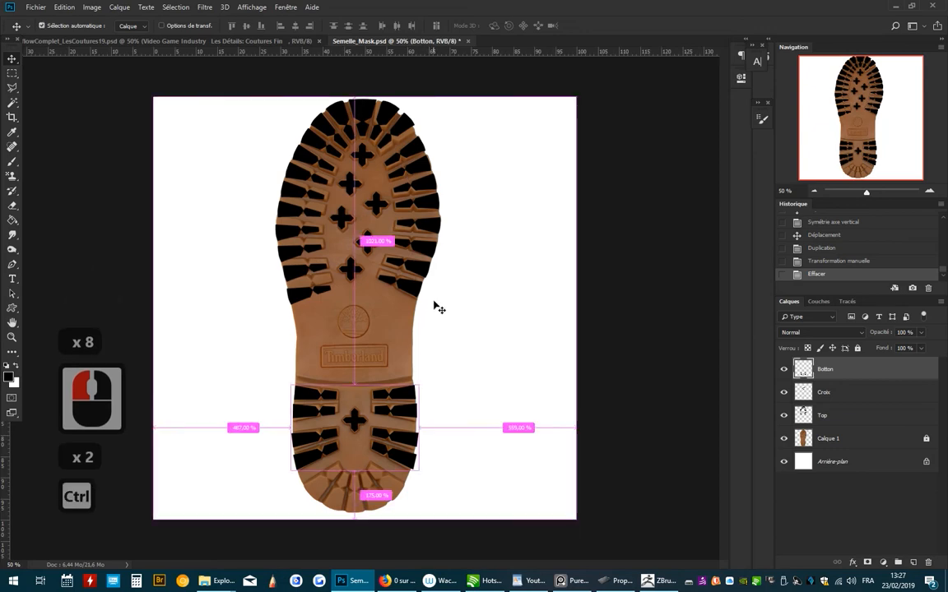
Frame the heel's rounded end at 200% zoom and get the Polygonal Lasso ready.
key(ctrl+w)
key(ctrl+less)
key(ctrl+less)
key(ctrl+less)
key(ctrl+less)
drag(515, 247, 518, 173)
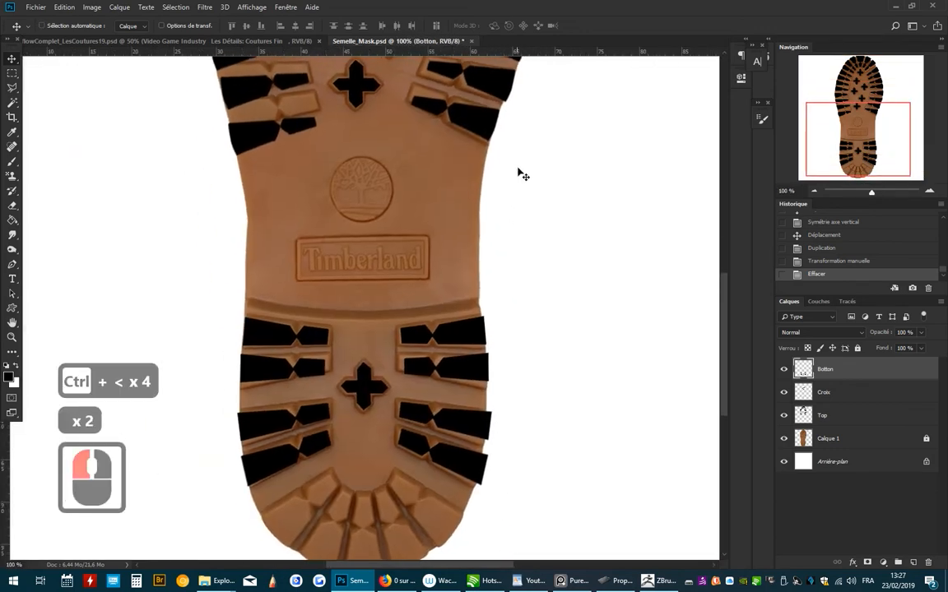
key(f)
key(f)
key(f)
key(f)
key(f)
key(f)
key(f)
key(f)
key(f)
key(f)
key(f)
key(f)
key(f)
key(f)
key(f)
key(f)
key(f)
scroll(457, 311, down, 11)
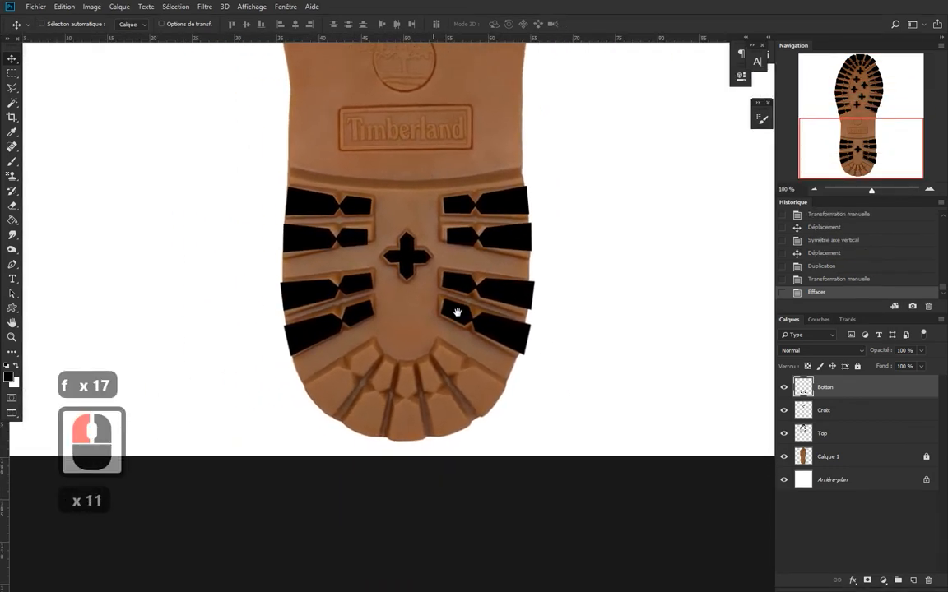
scroll(456, 311, up, 16)
key(ctrl+w)
key(ctrl+less)
key(ctrl+less)
drag(468, 332, 612, 201)
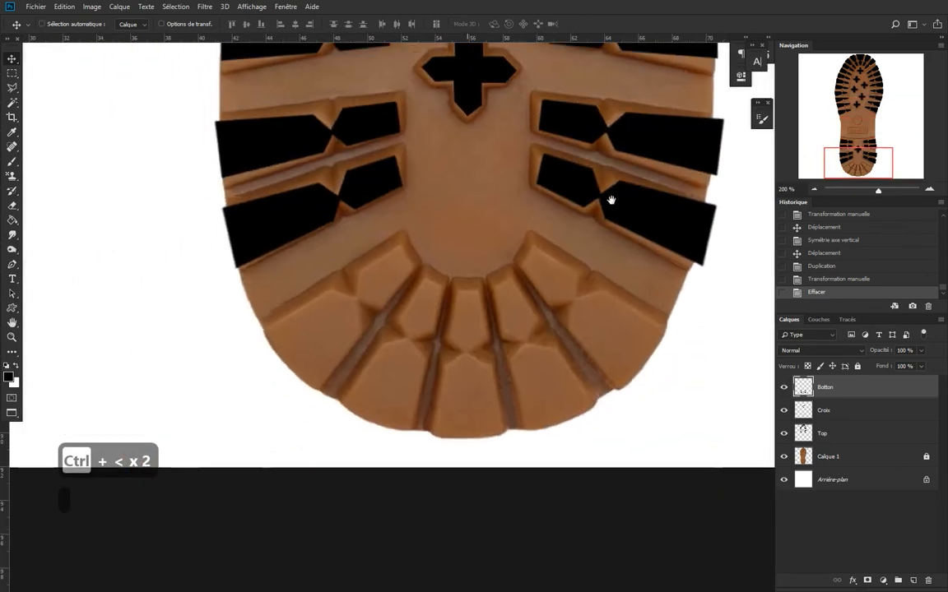
mouse_move(482, 262)
mouse_down()
mouse_move(470, 255)
mouse_move(475, 262)
mouse_up()
click(14, 91)
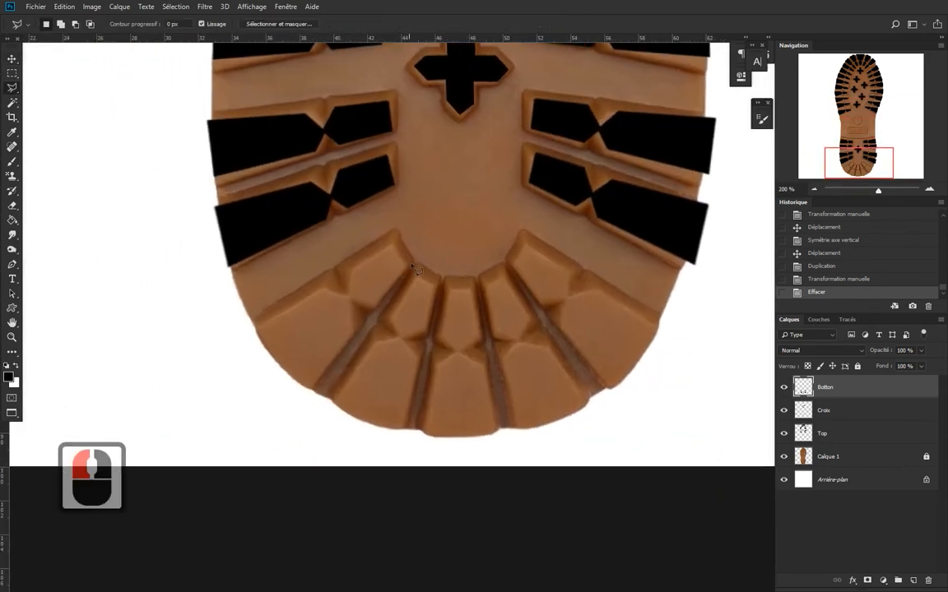
drag(393, 243, 409, 272)
click(436, 249)
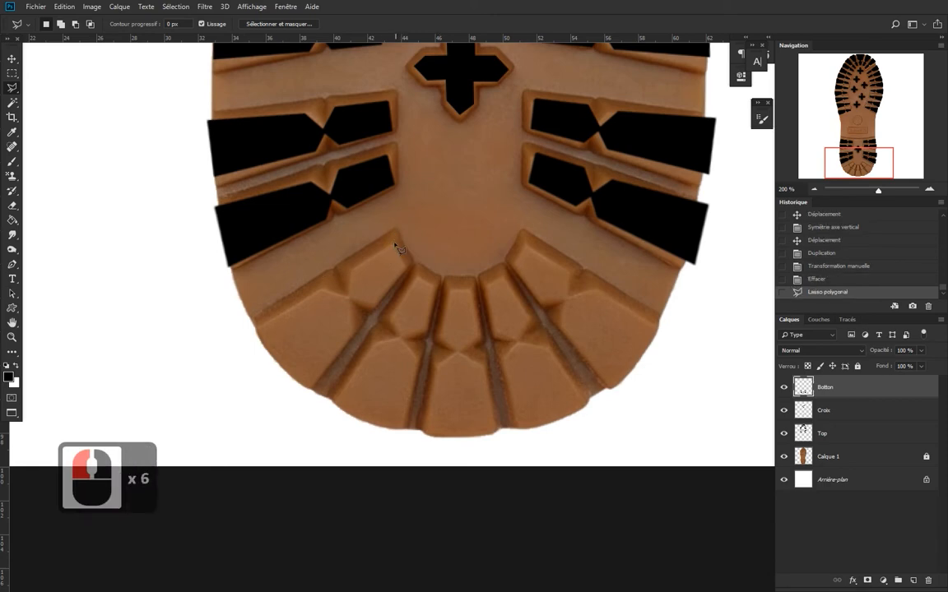
click(401, 245)
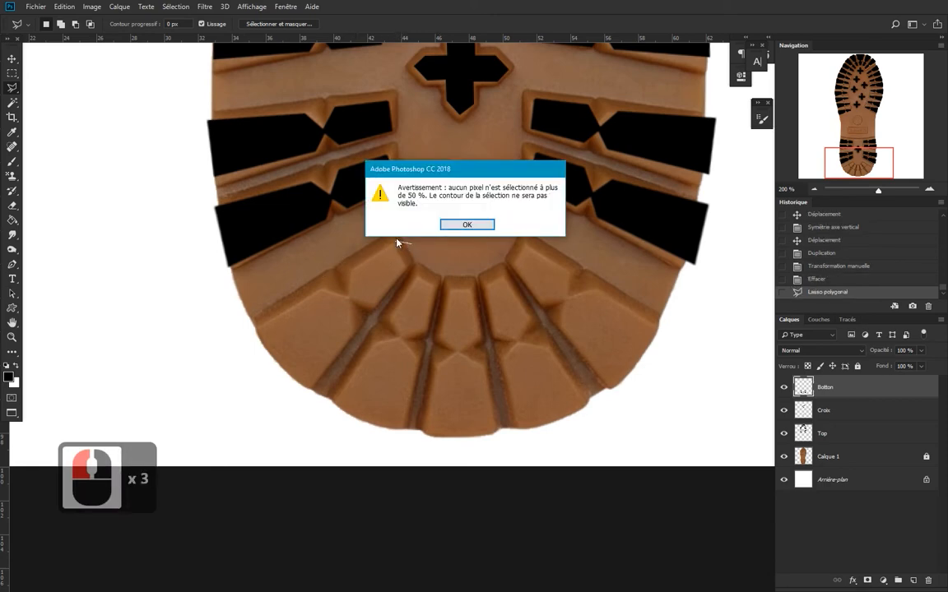
click(466, 224)
click(466, 225)
Outline the leftmost lug of the heel's rounded end with the Polygonal Lasso and fill it with the black foreground colour at 100% opacity.
key(ctrl+minus)
key(ctrl+minus)
key(ctrl+plus)
key(ctrl+plus)
key(ctrl+plus)
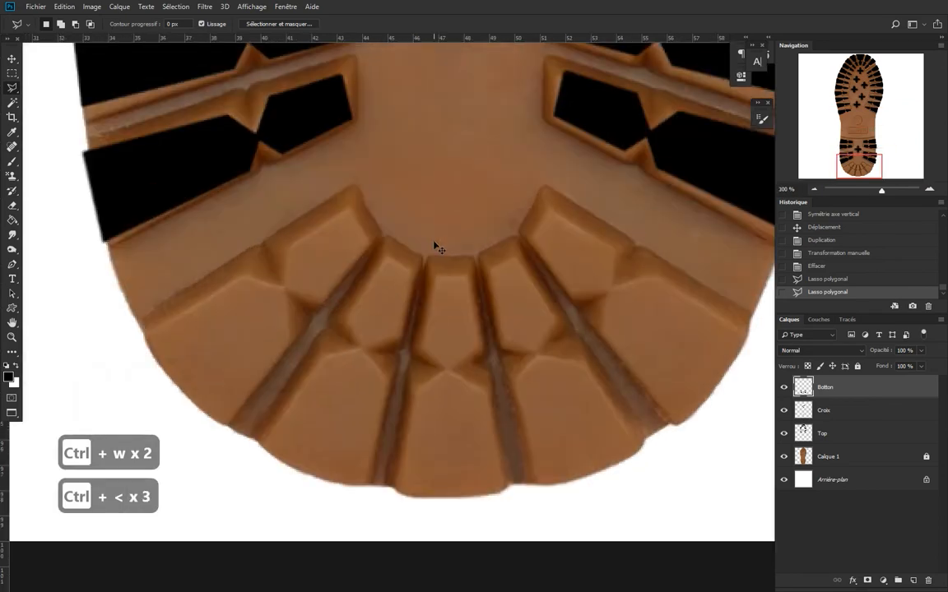
drag(437, 247, 498, 156)
key(ctrl+plus)
drag(428, 175, 443, 237)
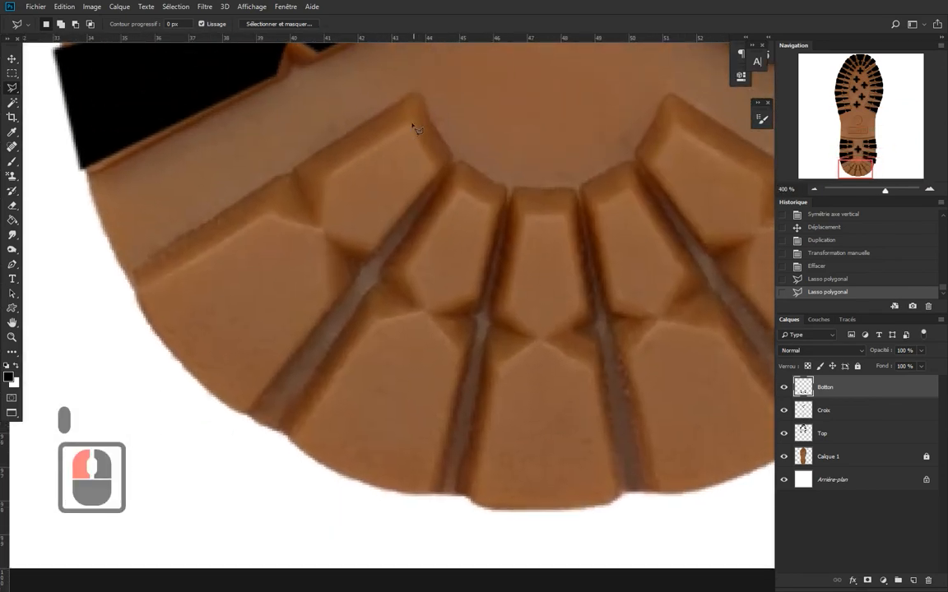
click(371, 244)
click(326, 236)
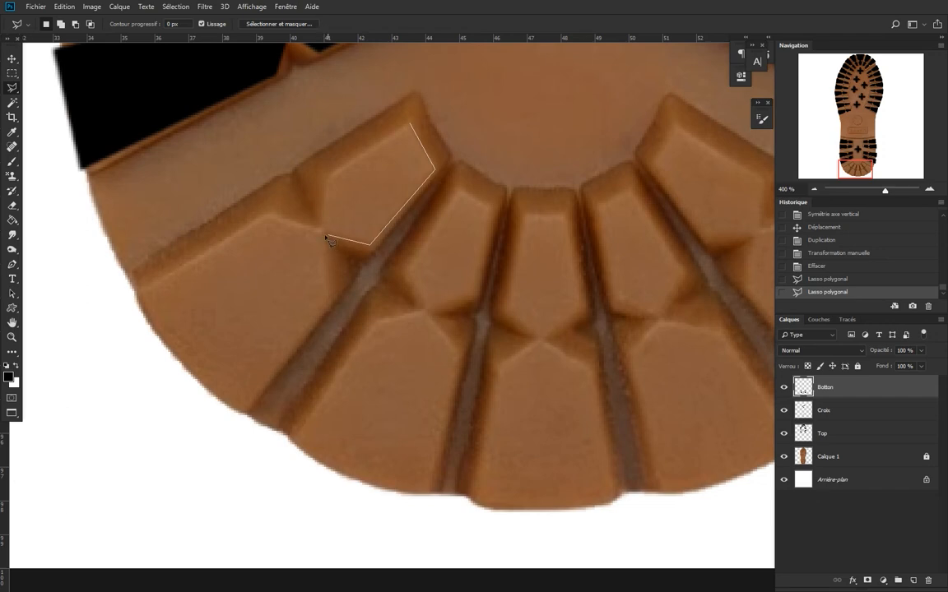
click(246, 411)
click(218, 399)
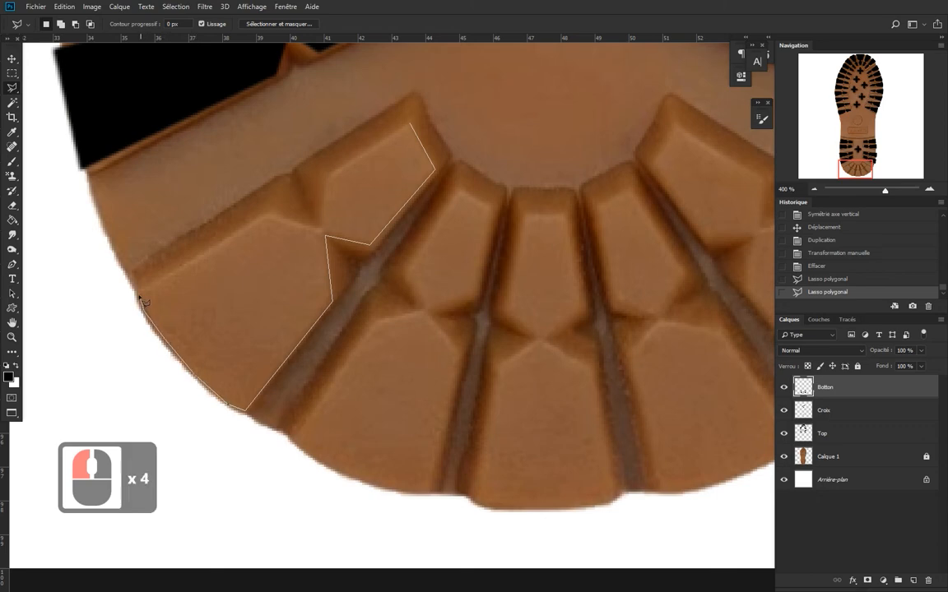
click(267, 215)
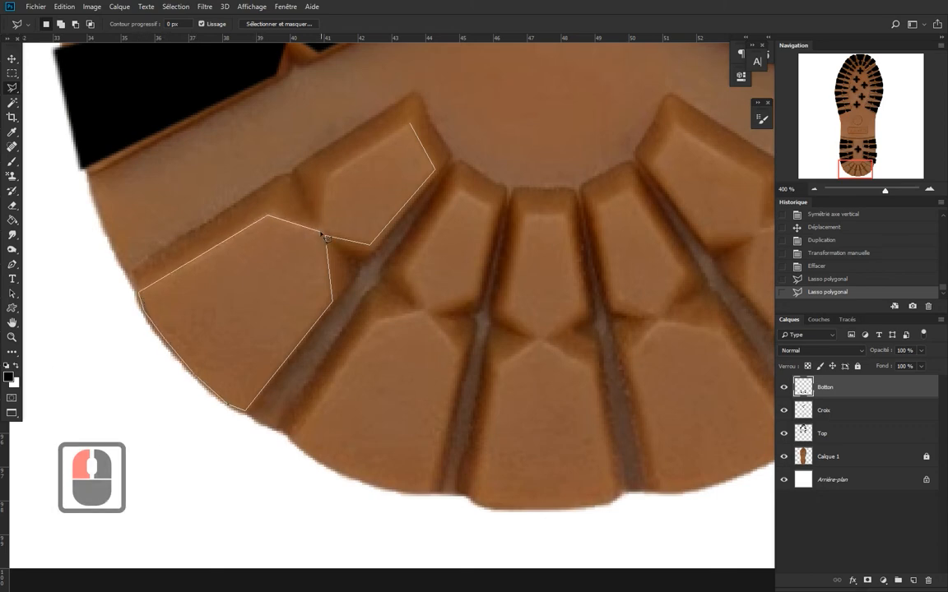
click(411, 125)
key(F5)
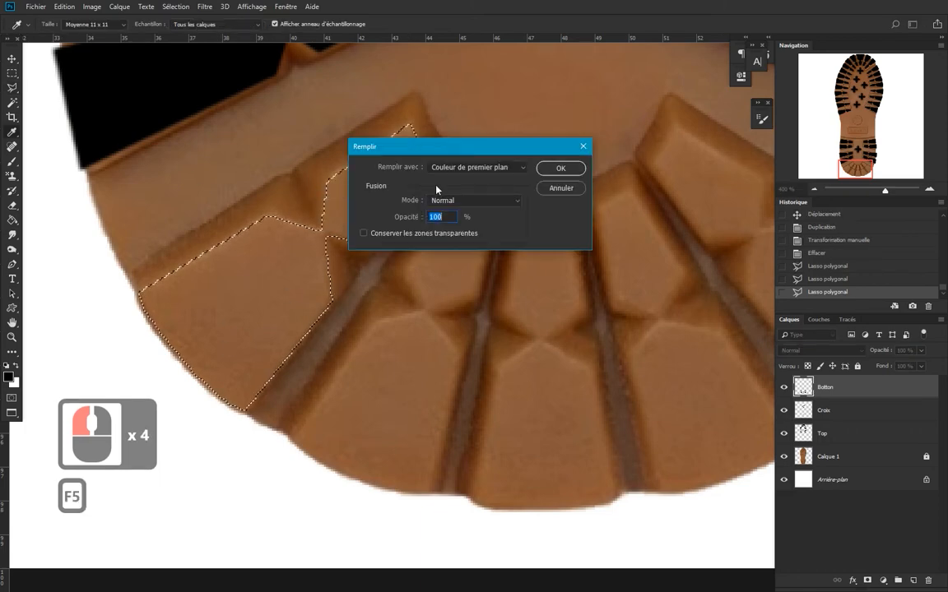
click(560, 171)
Duplicate the filled lug onto the second lug of the rounded end, rotating it about -27° with Free Transform to match the photo.
drag(412, 292, 389, 260)
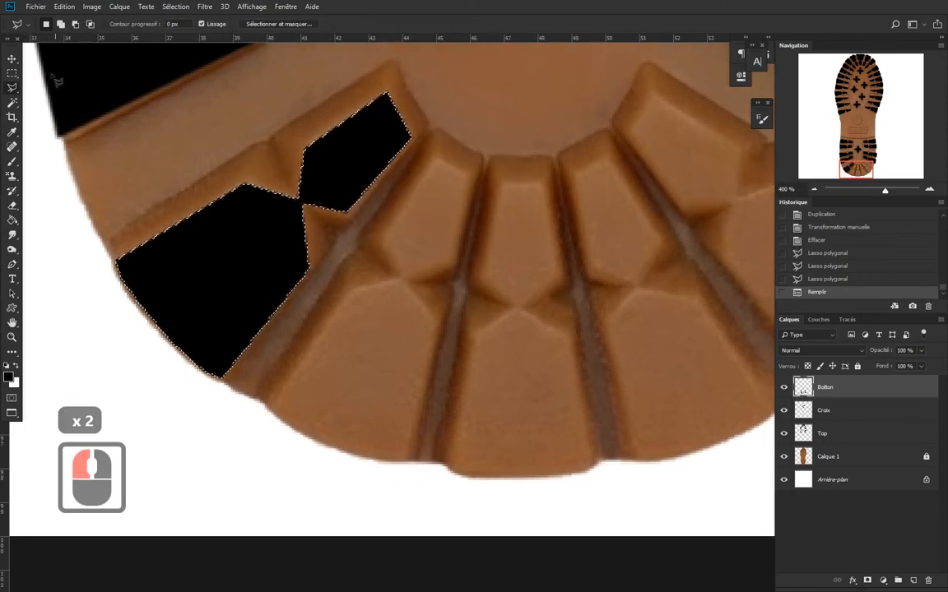
click(13, 60)
drag(249, 264, 402, 363)
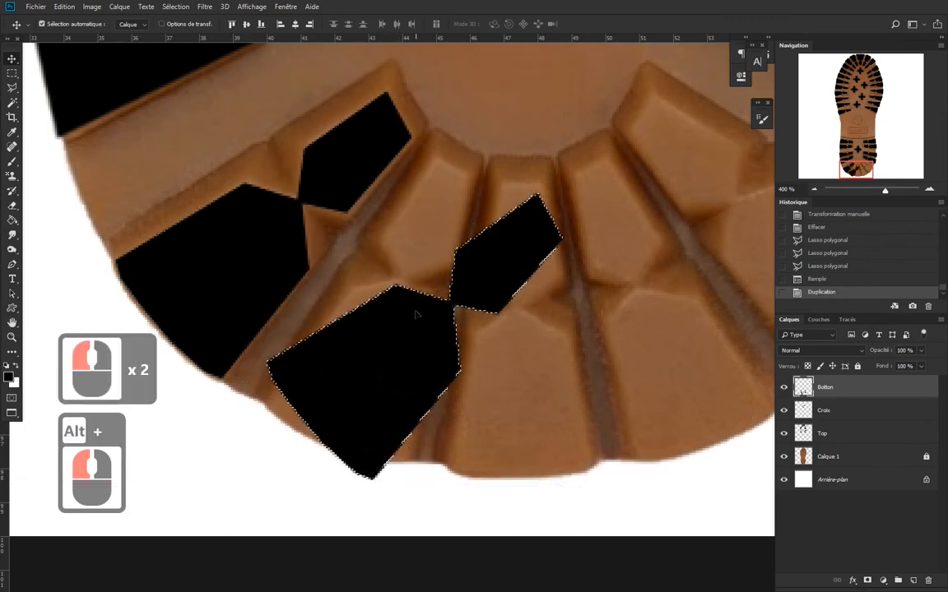
key(ctrl+t)
drag(558, 215, 510, 131)
drag(437, 261, 415, 246)
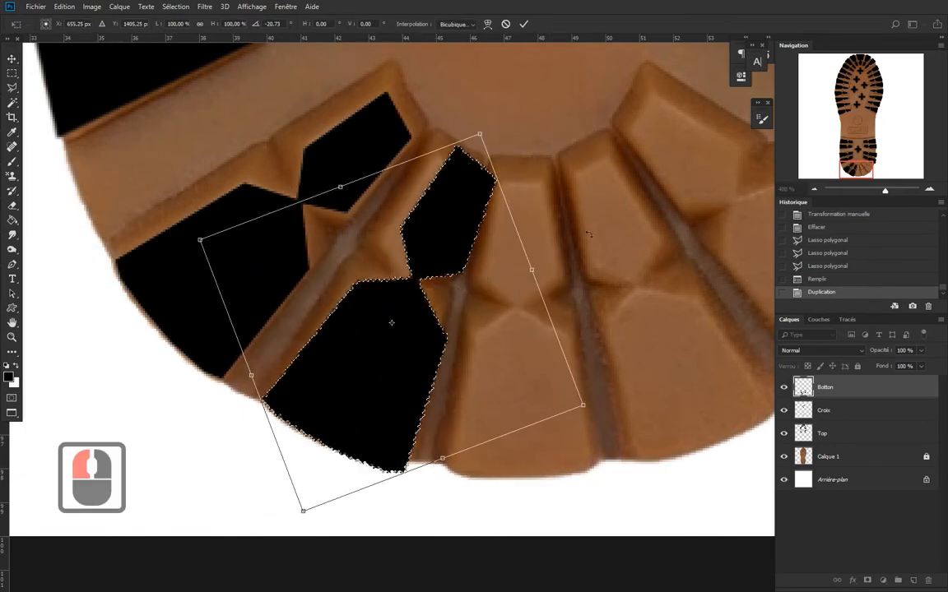
drag(568, 236, 567, 223)
drag(453, 195, 444, 187)
drag(570, 445, 584, 381)
drag(488, 349, 477, 319)
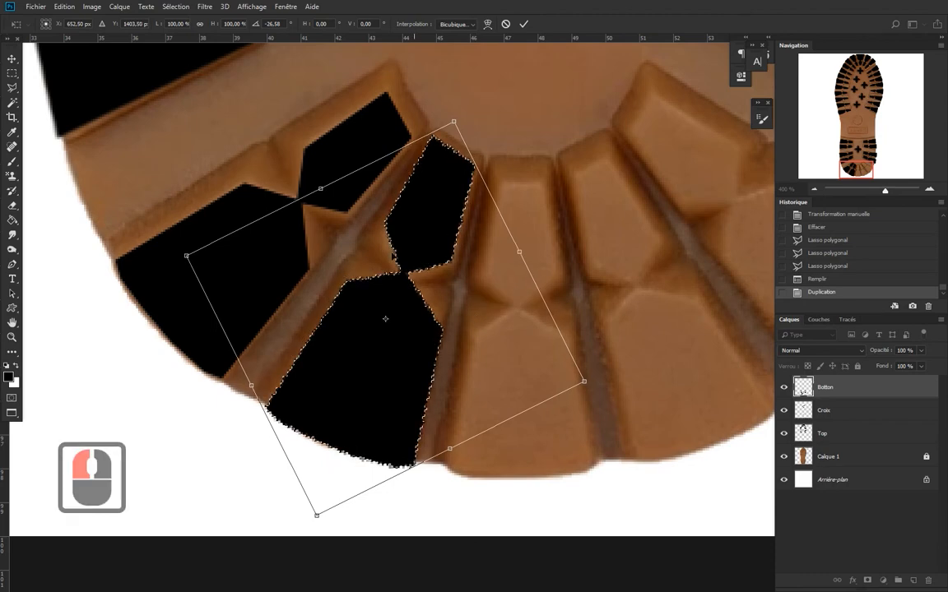
key(Return)
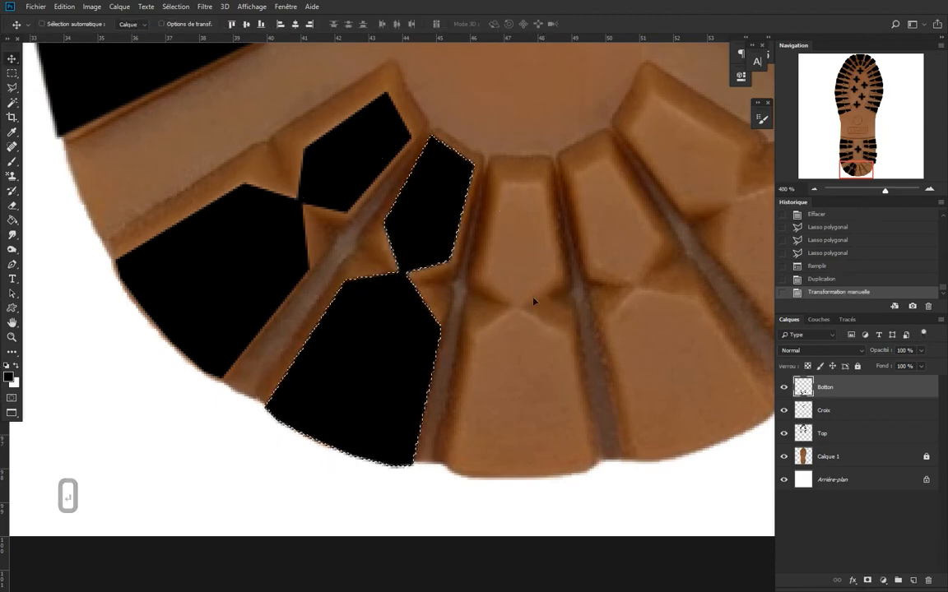
Duplicate the second lug onto the middle lug, then rotate it and distort its corners with Free Transform to fit the photo.
drag(539, 275, 491, 241)
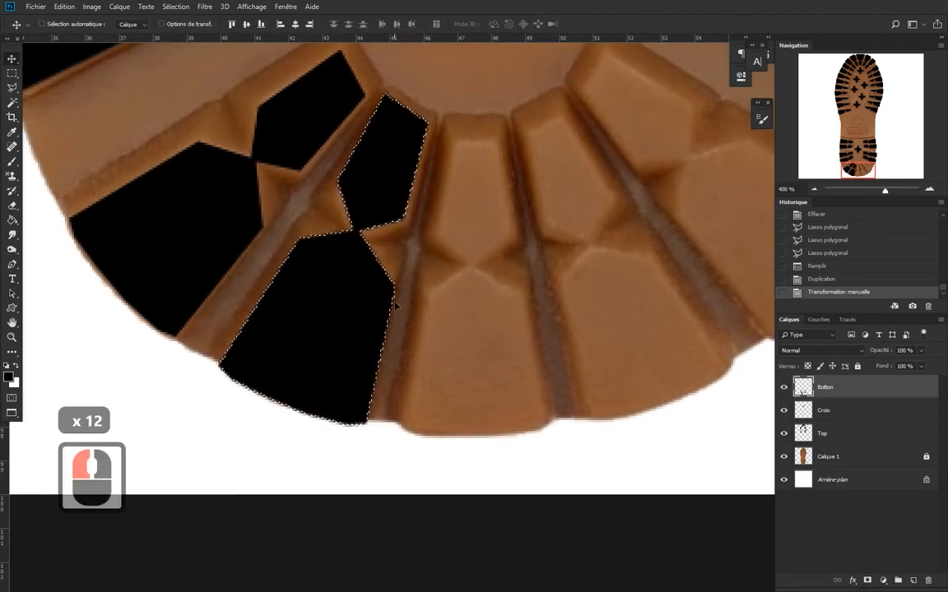
drag(344, 299, 506, 340)
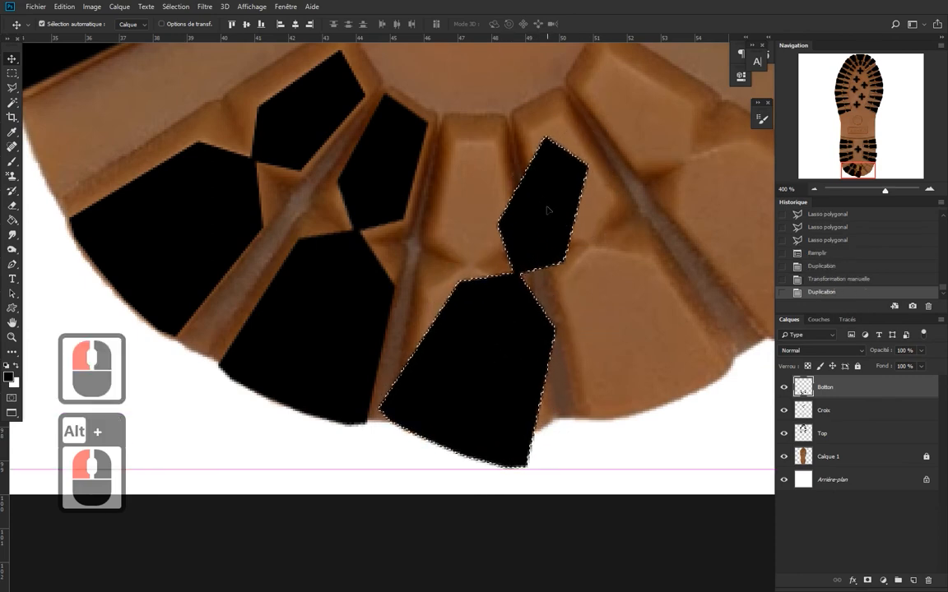
key(ctrl+t)
drag(547, 211, 498, 202)
drag(595, 132, 577, 119)
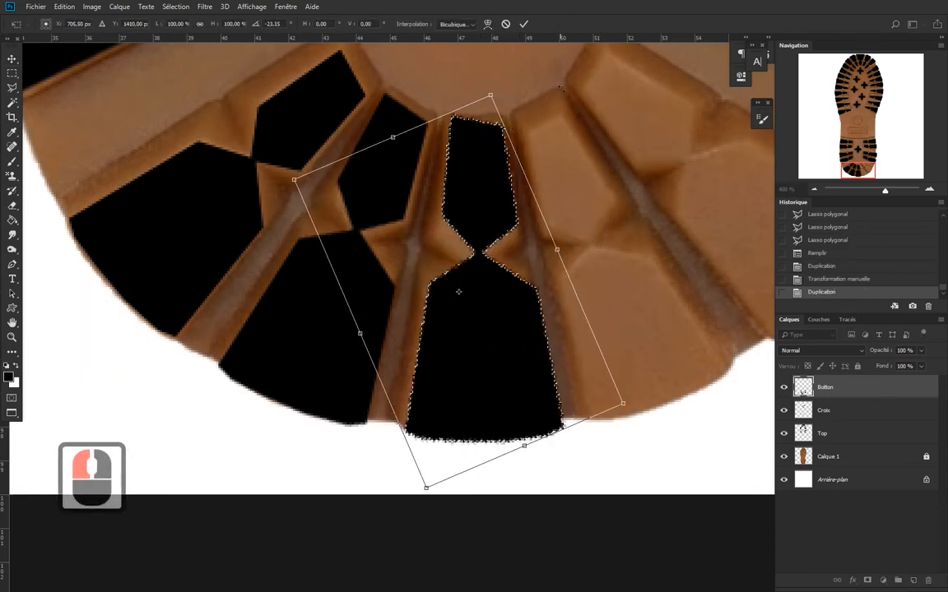
drag(295, 181, 293, 194)
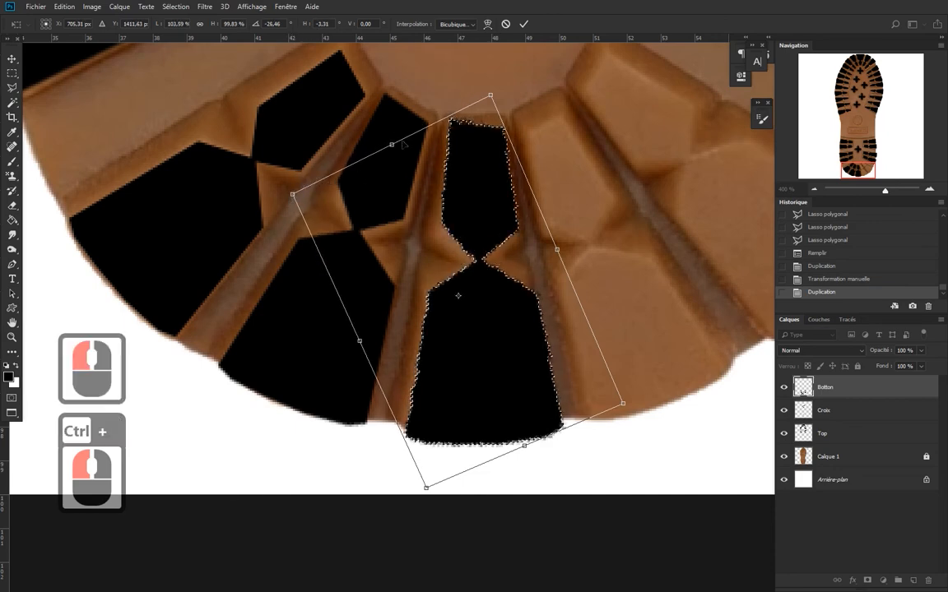
drag(494, 93, 486, 91)
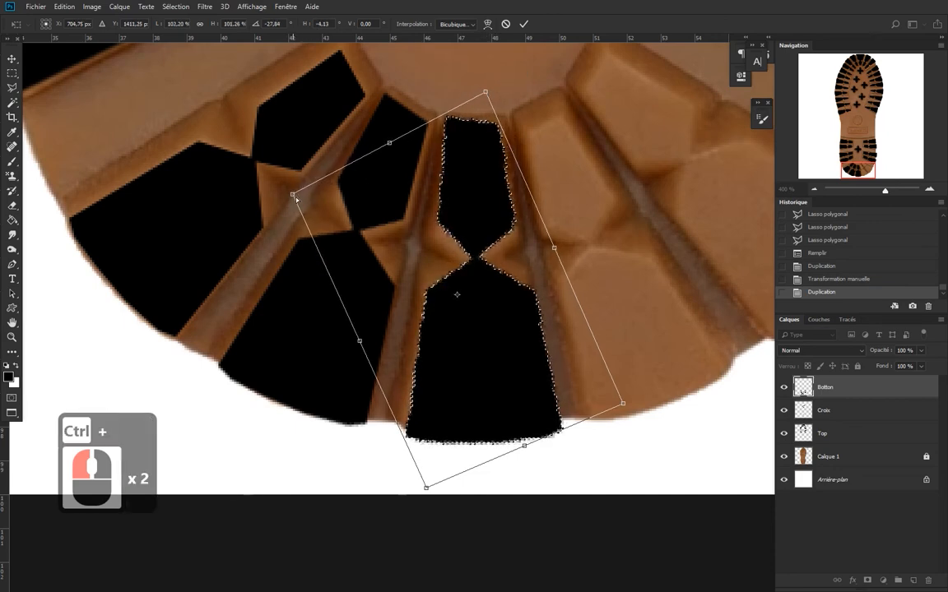
mouse_move(293, 195)
ctrl+mouse_down()
mouse_move(310, 204)
mouse_move(302, 209)
ctrl+mouse_up()
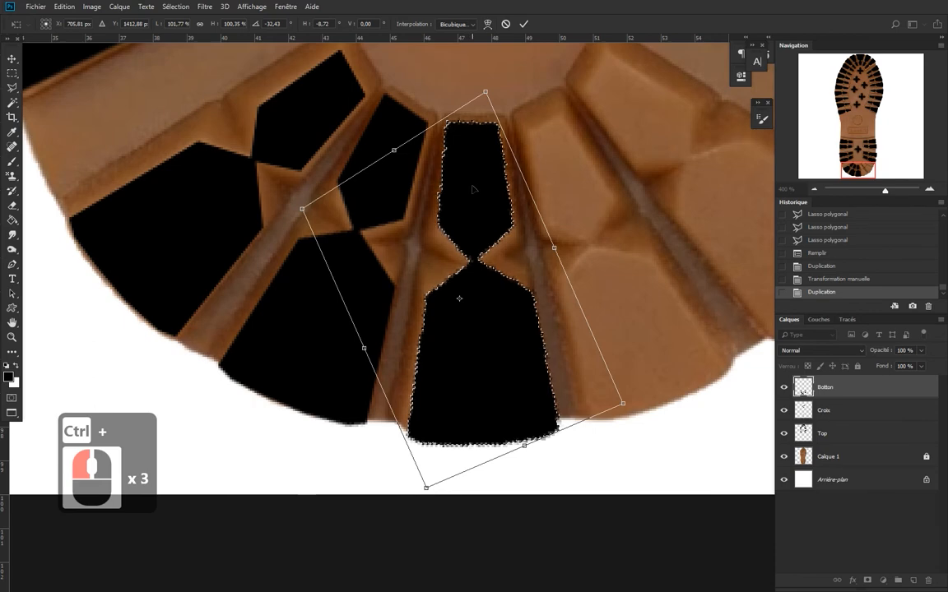
drag(473, 189, 473, 187)
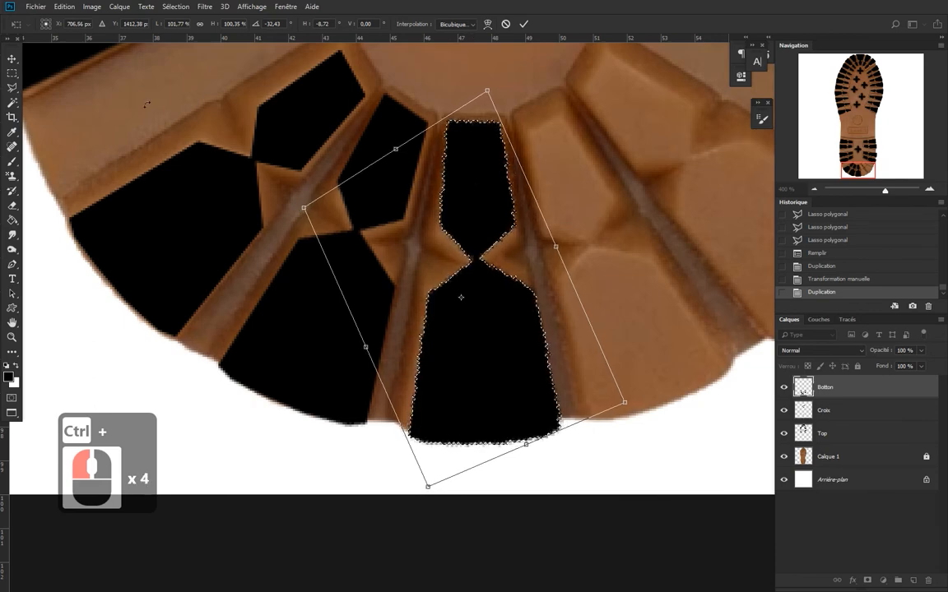
key(Return)
Try to enclose the left lugs of the heel's rounded end with the Polygonal Lasso.
key(ctrl+w)
key(ctrl+w)
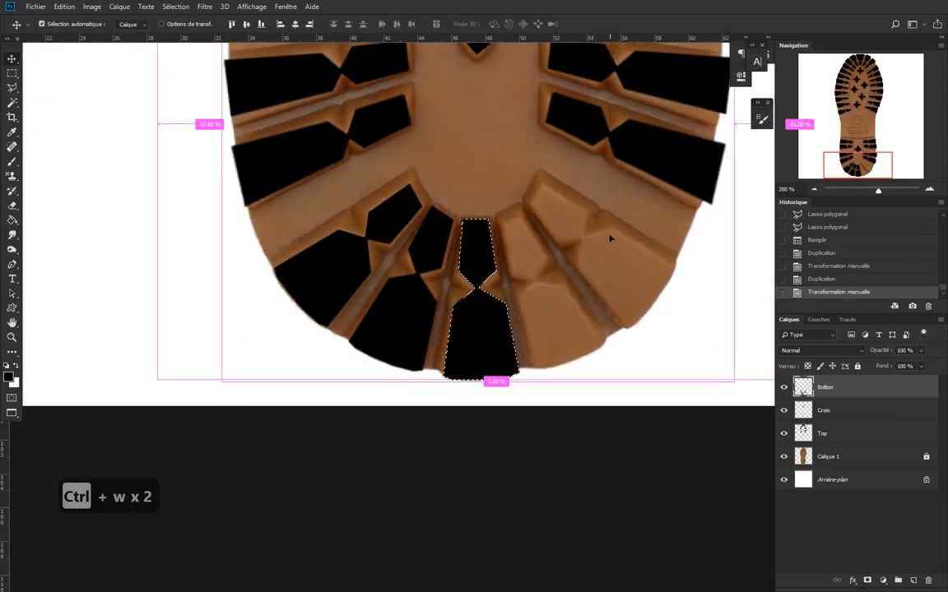
drag(567, 250, 497, 271)
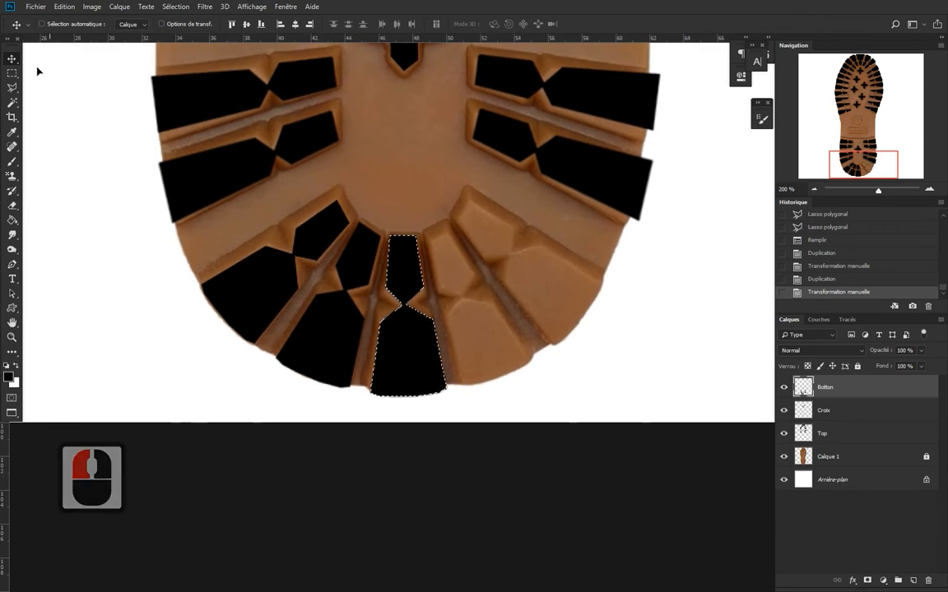
click(12, 73)
click(12, 75)
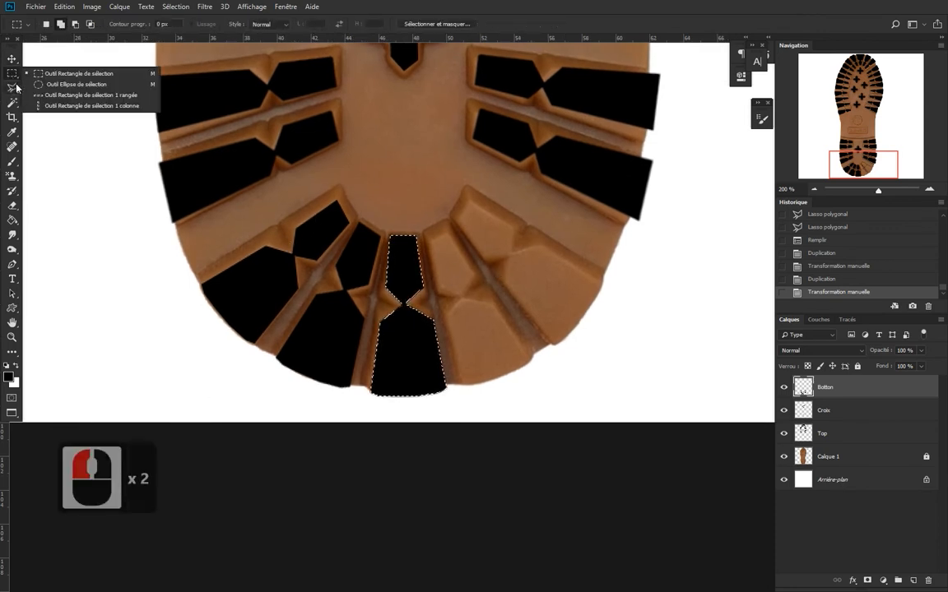
click(11, 101)
click(11, 92)
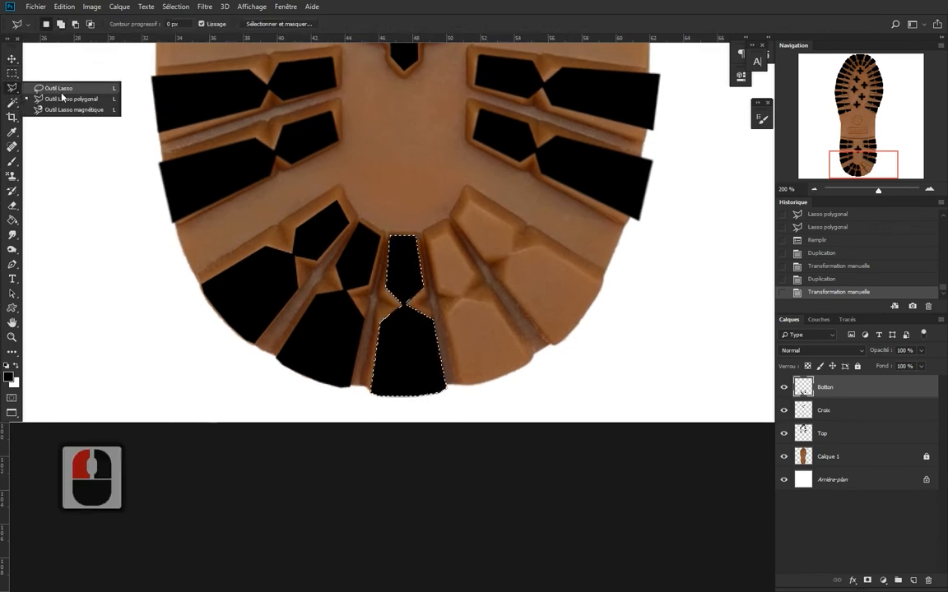
click(372, 288)
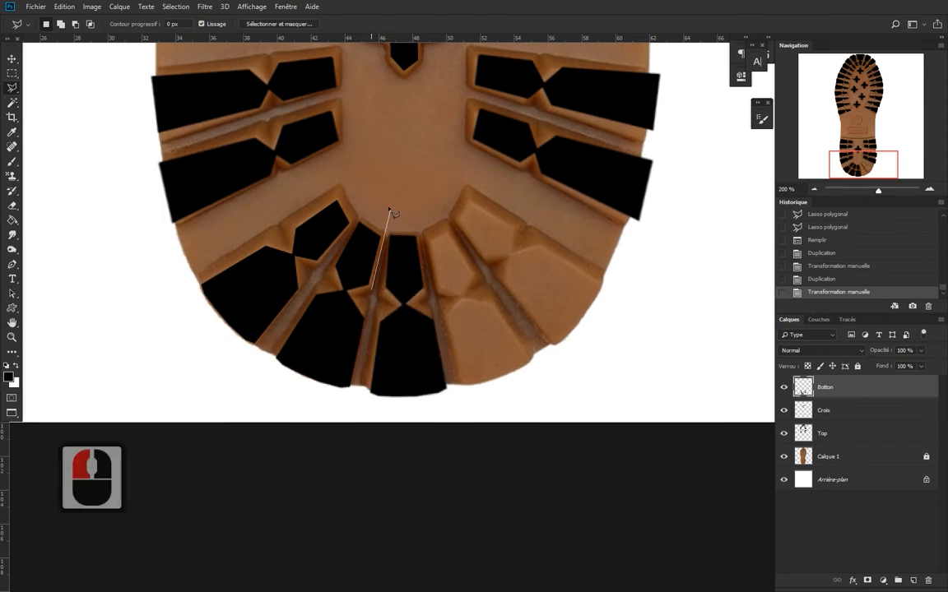
click(392, 215)
click(89, 109)
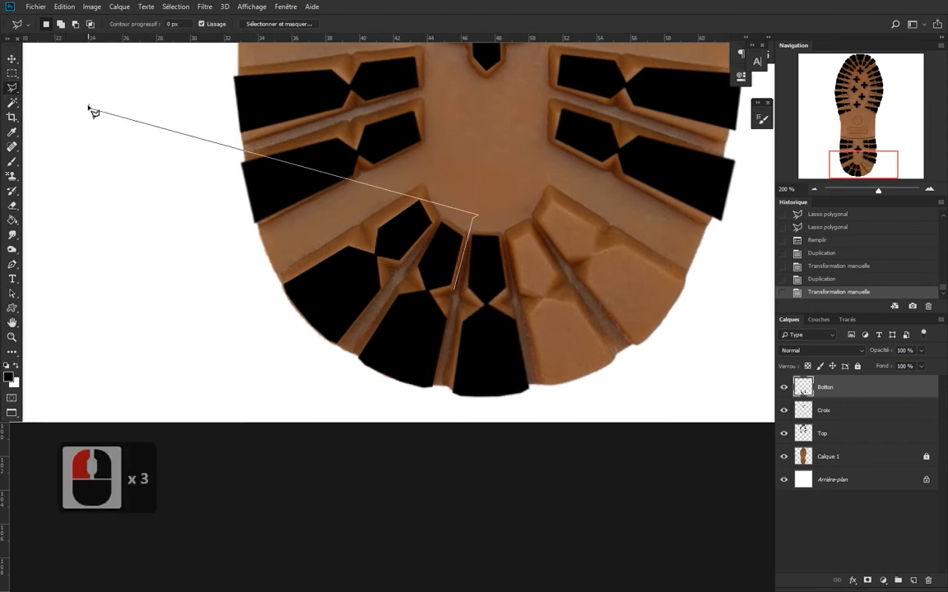
click(52, 90)
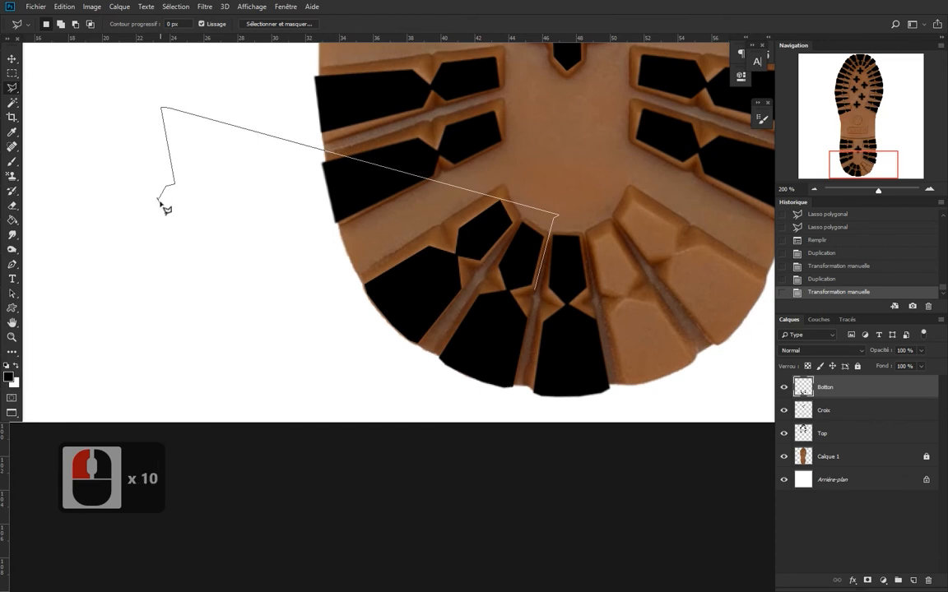
click(384, 168)
click(384, 169)
click(382, 170)
click(381, 171)
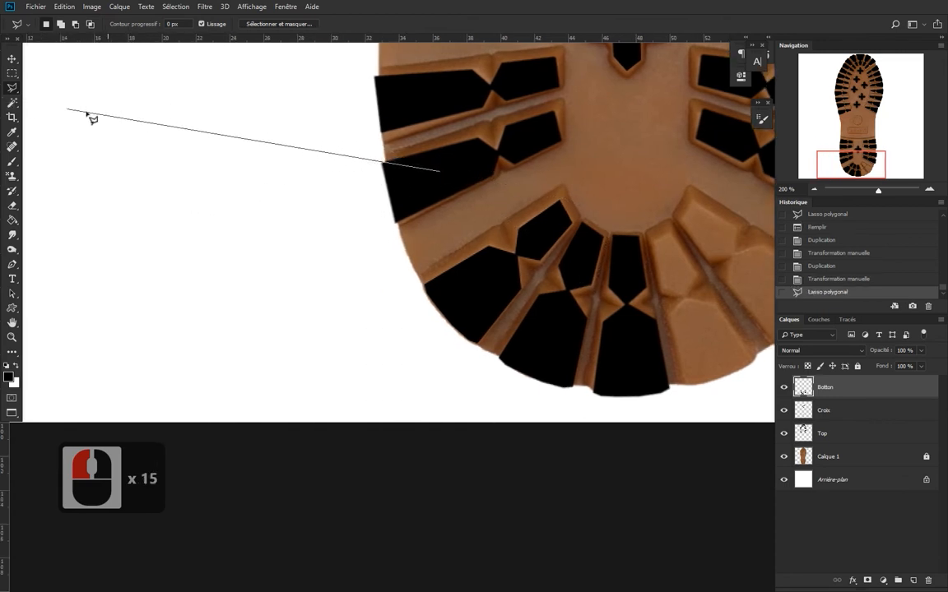
click(514, 151)
click(516, 204)
double_click(441, 171)
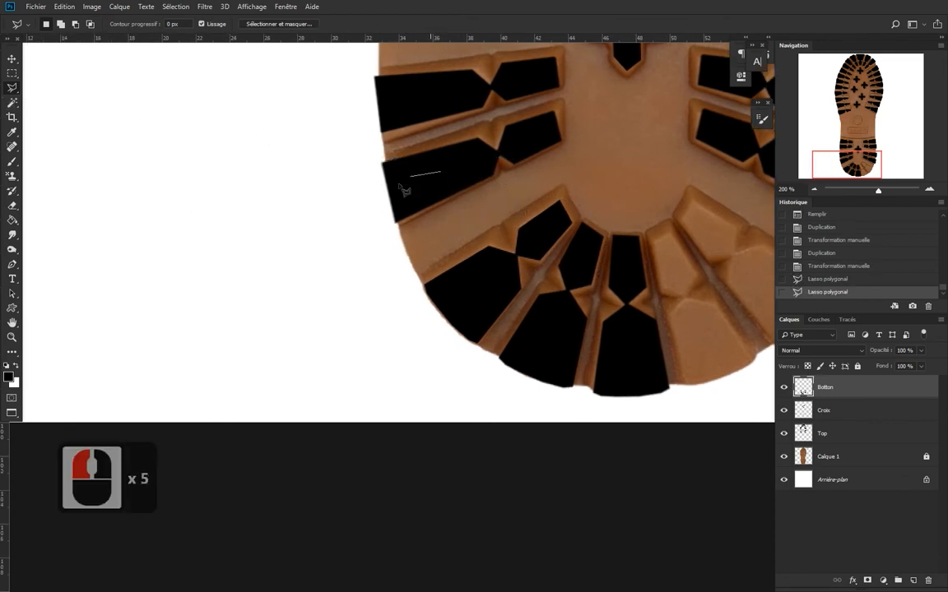
click(317, 170)
click(399, 251)
click(444, 178)
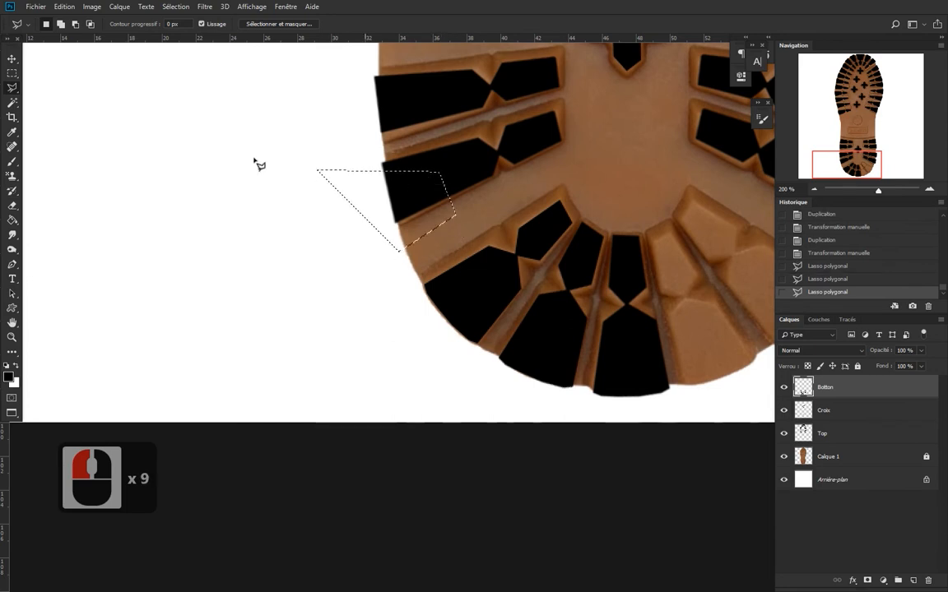
Enclose the two filled left lugs of the heel's rounded end with a freehand Lasso selection.
click(14, 88)
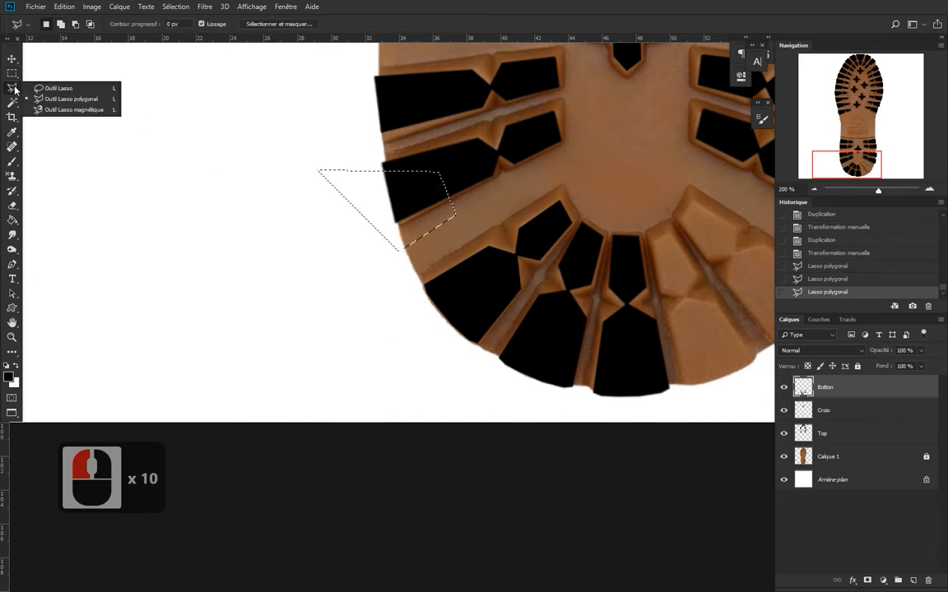
click(59, 88)
drag(570, 203, 508, 224)
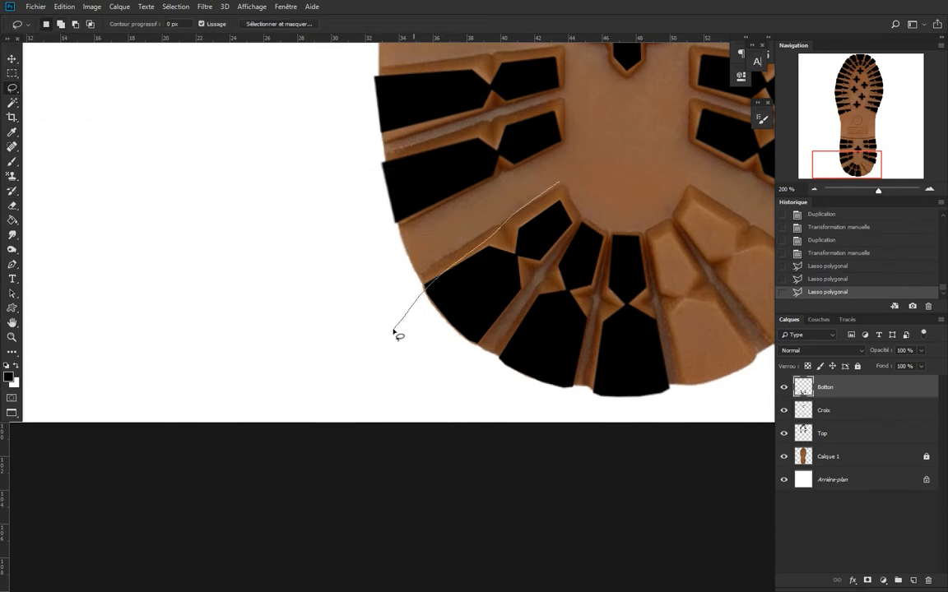
drag(393, 330, 406, 313)
mouse_move(465, 231)
mouse_down()
mouse_move(411, 273)
mouse_move(405, 331)
mouse_move(445, 364)
mouse_move(521, 401)
mouse_up()
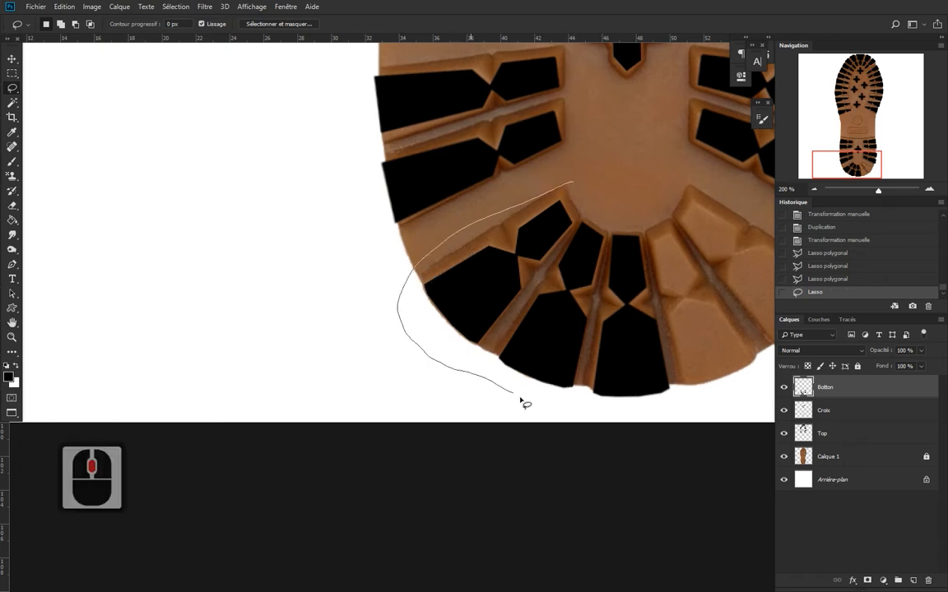
drag(578, 399, 595, 338)
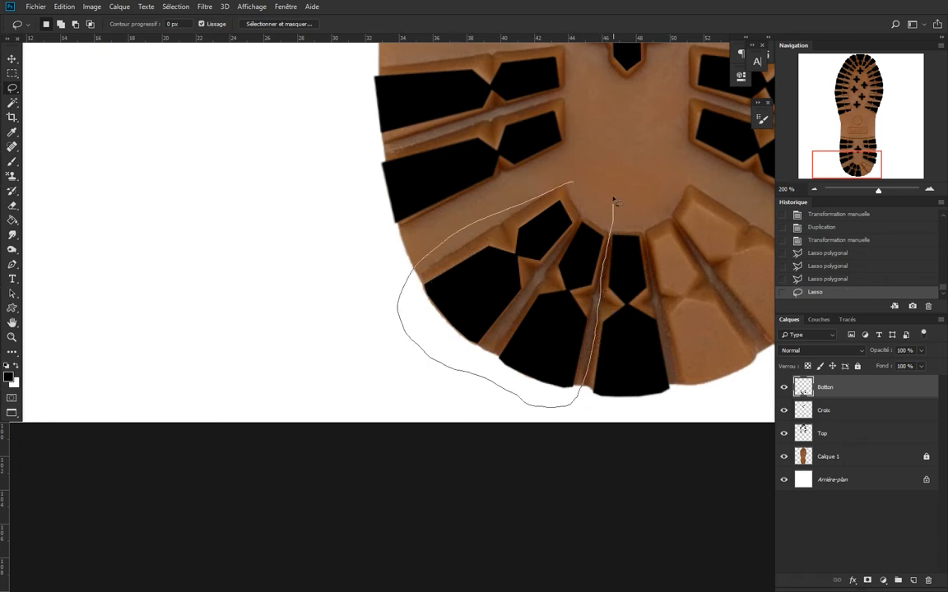
drag(579, 179, 338, 226)
Duplicate the two selected lugs onto the right side of the rounded end and rotate the copy -75° with Free Transform.
click(14, 59)
drag(370, 288, 591, 280)
key(ctrl+t)
drag(597, 174, 362, 212)
drag(591, 309, 583, 325)
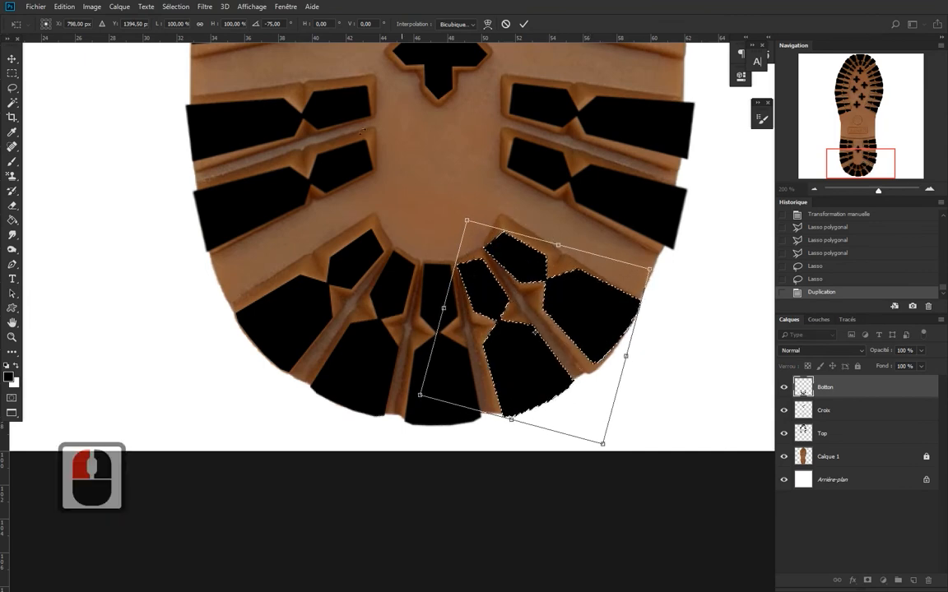
click(72, 8)
click(9, 63)
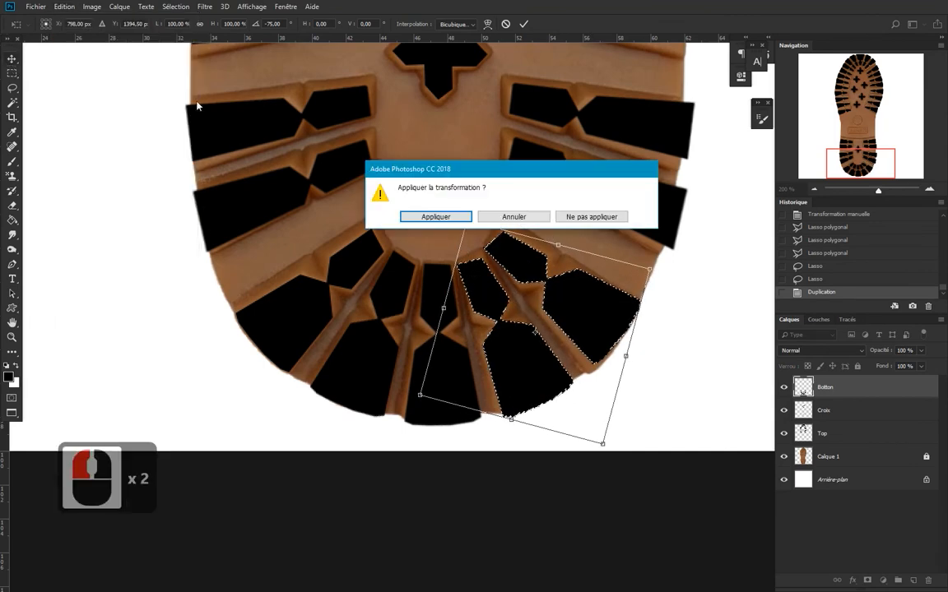
click(445, 218)
Flip the duplicated pair of lugs vertically and shift it slightly over the right-hand lugs of the photo.
click(64, 7)
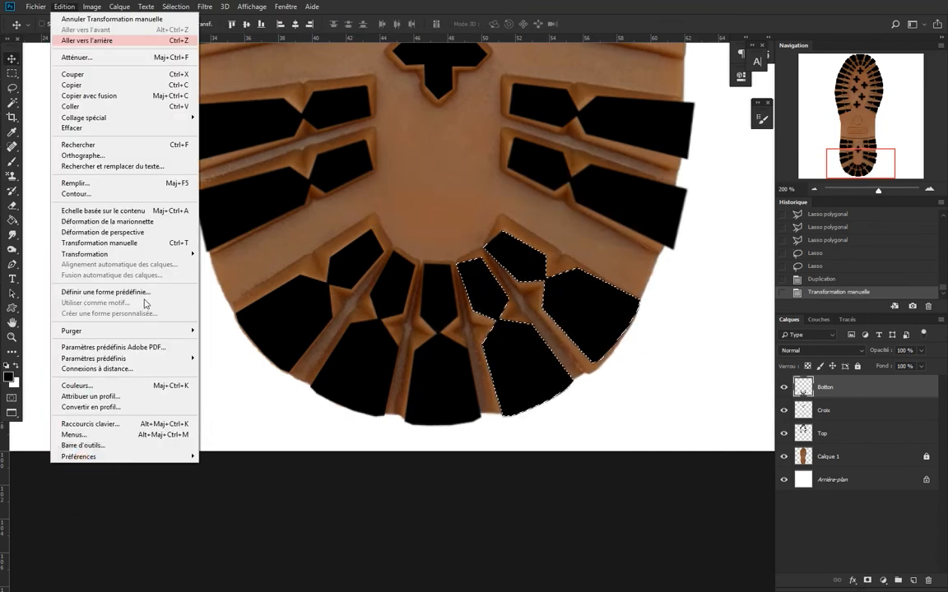
mouse_move(153, 253)
click(235, 385)
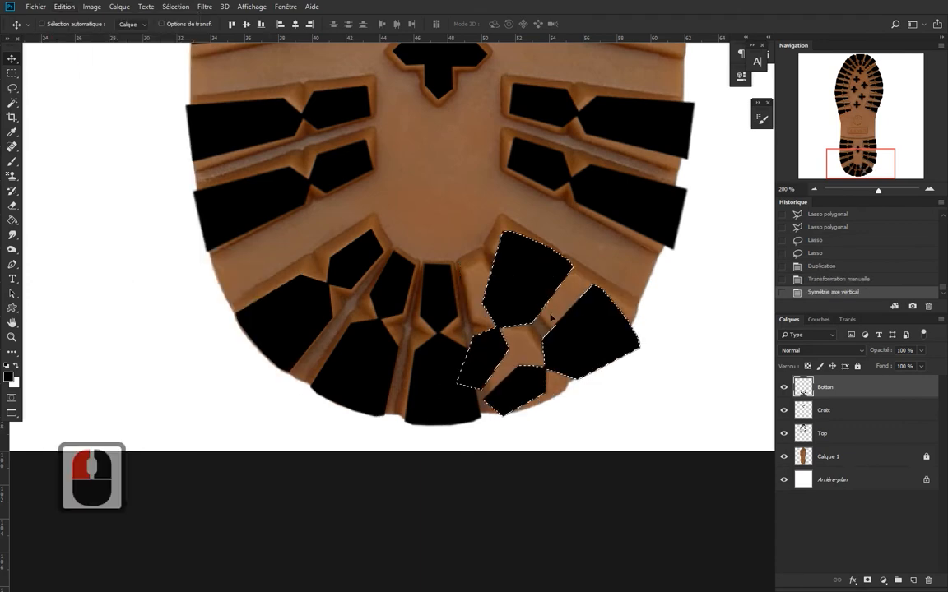
drag(520, 298, 533, 275)
Rotate the flipped pair about 105° with Free Transform and position it over the two right lugs of the rounded end.
key(ctrl+t)
drag(469, 158, 655, 243)
drag(588, 288, 583, 314)
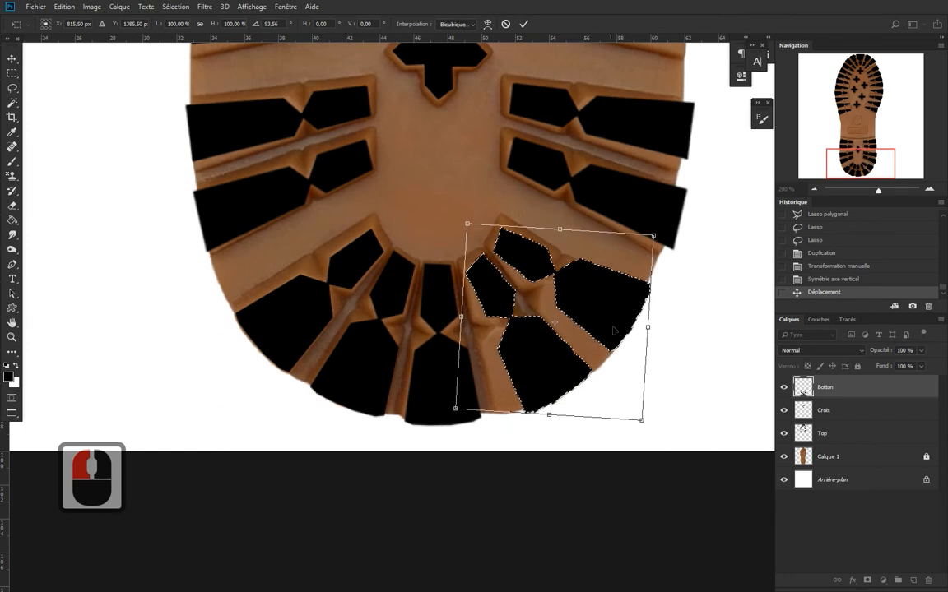
drag(556, 197, 581, 199)
drag(585, 285, 569, 295)
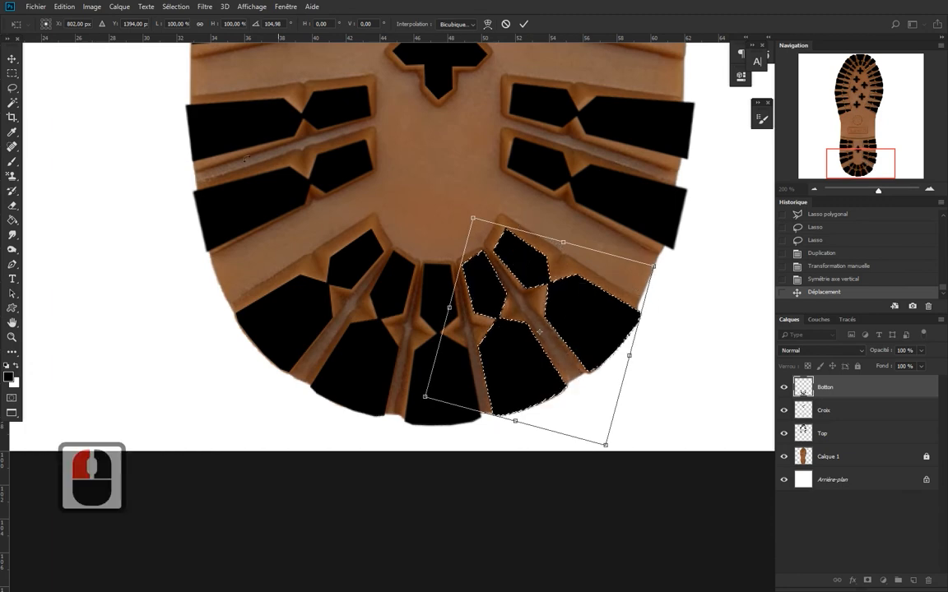
click(20, 65)
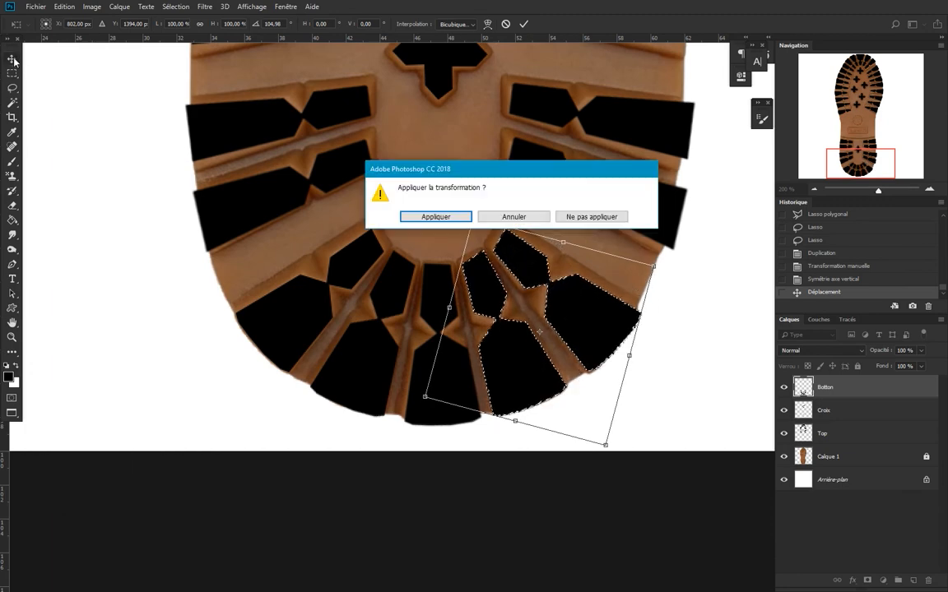
click(447, 219)
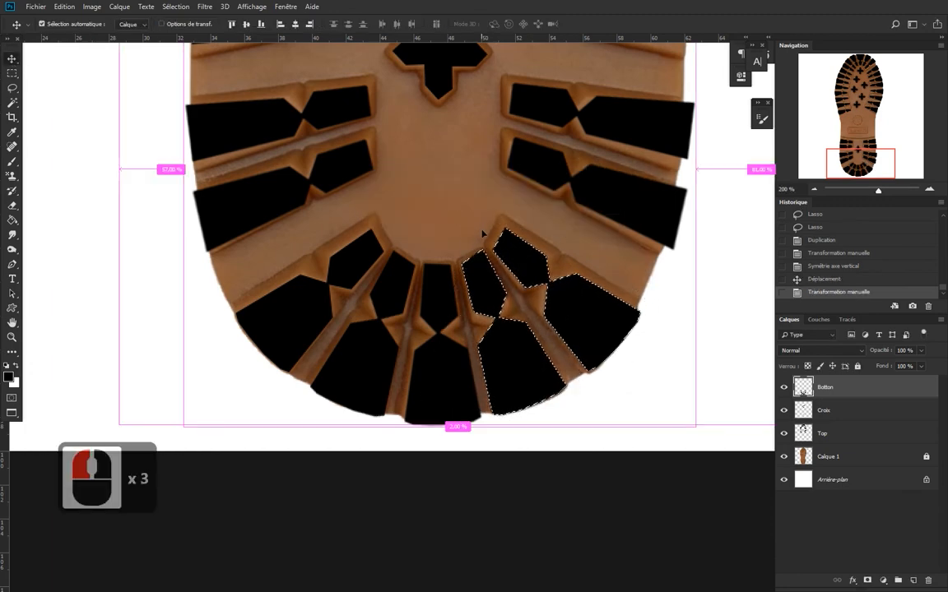
Group the Botton, Croix and Top layers and check the group by toggling its visibility.
scroll(485, 239, down, 5)
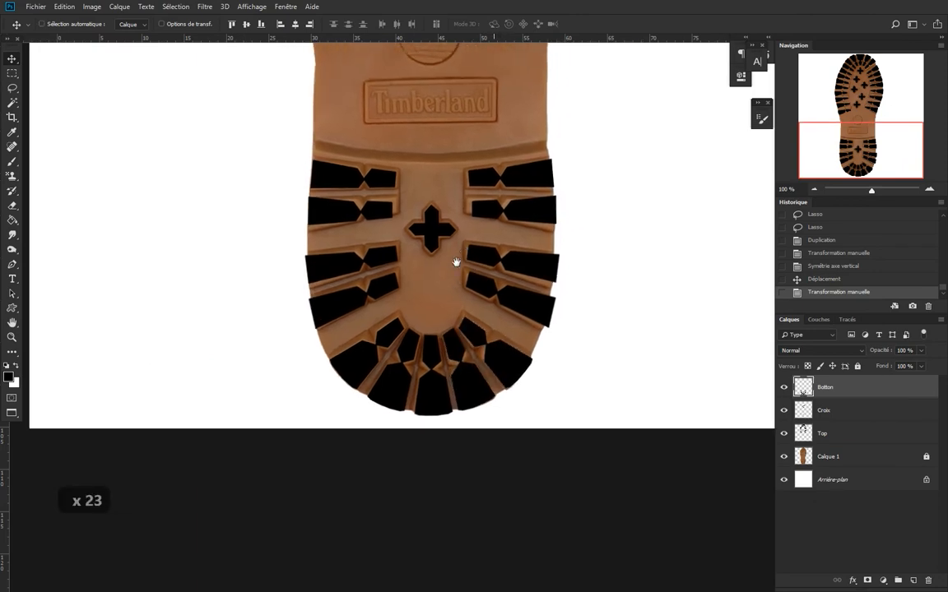
drag(455, 259, 528, 279)
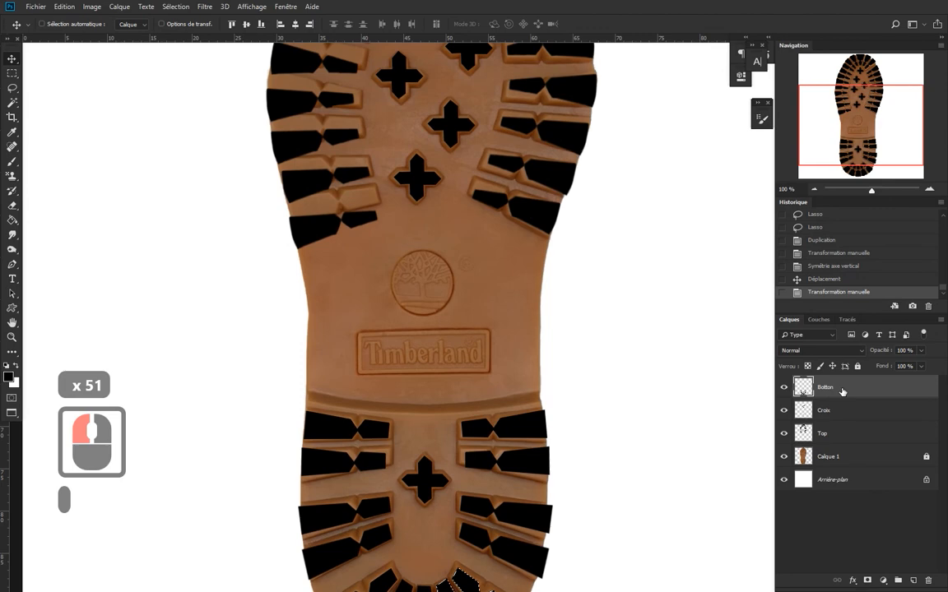
shift+click(832, 436)
key(ctrl+g)
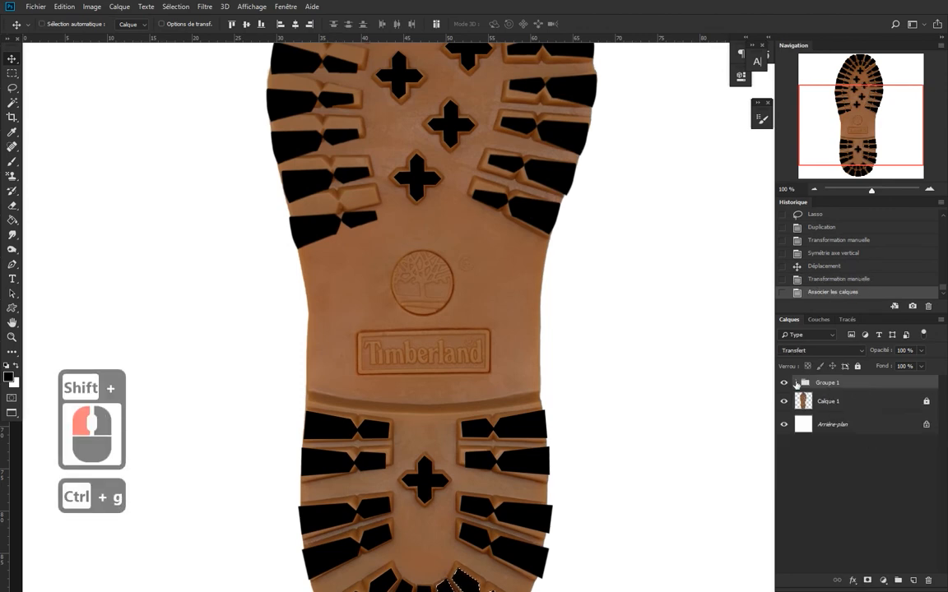
click(784, 383)
click(856, 385)
click(784, 383)
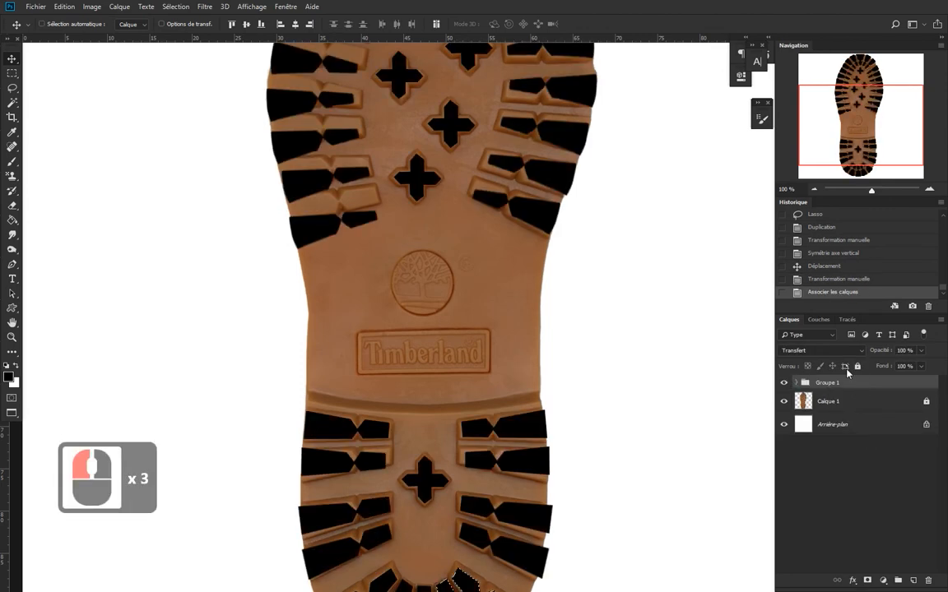
Duplicate Groupe 1 and lock the original group.
drag(857, 386, 912, 582)
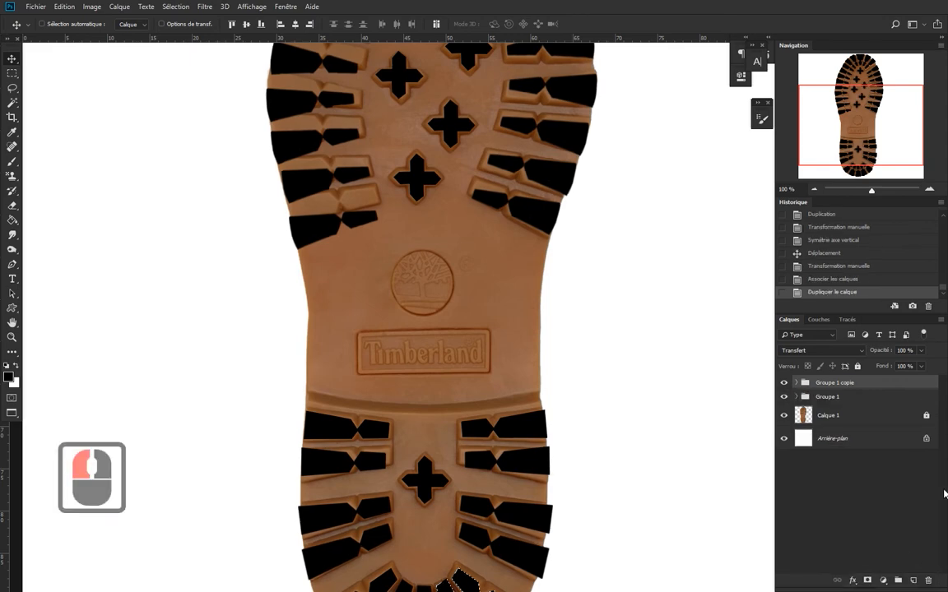
click(844, 400)
click(858, 367)
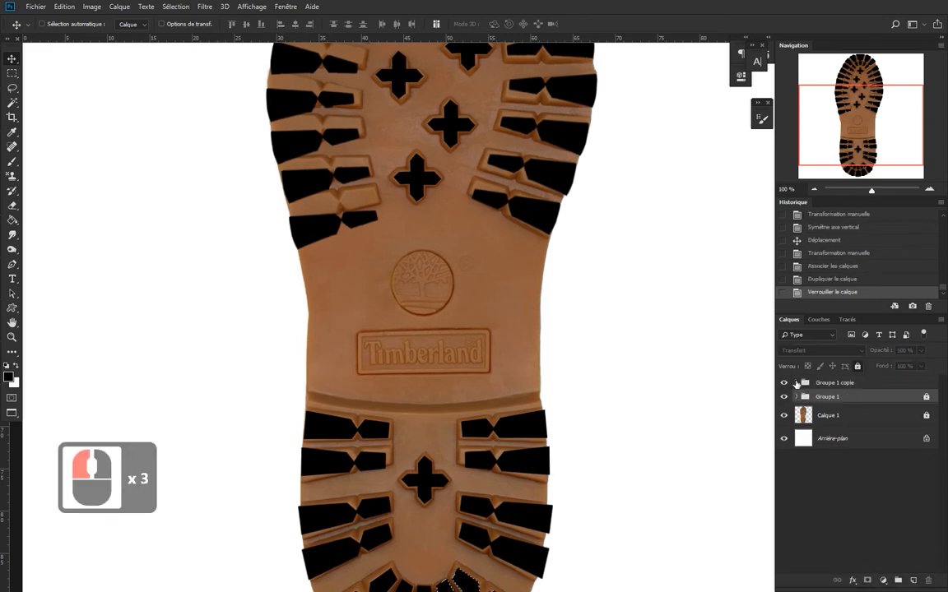
Merge Groupe 1 copie into a single layer and hide the locked Groupe 1.
click(797, 384)
click(848, 384)
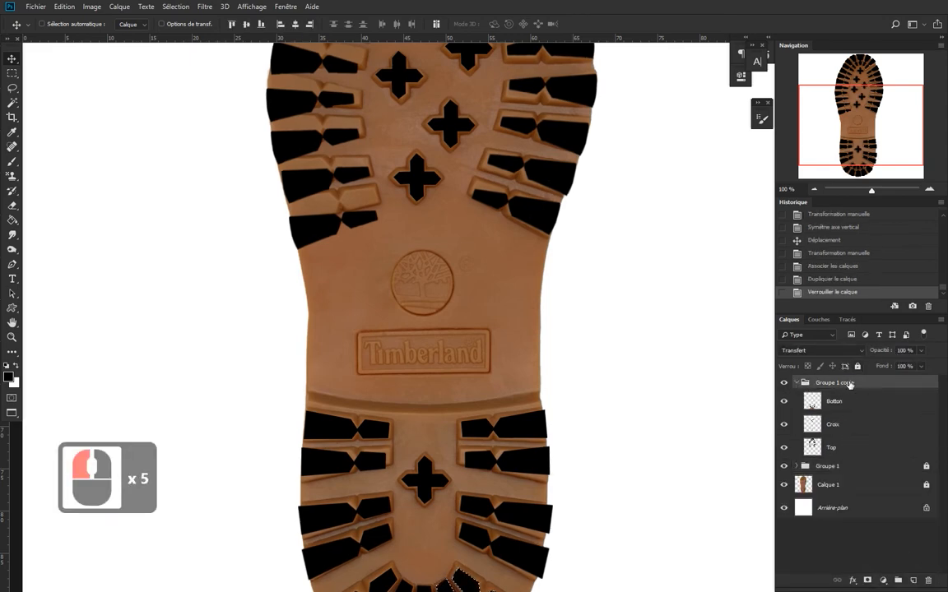
right_click(850, 384)
click(774, 287)
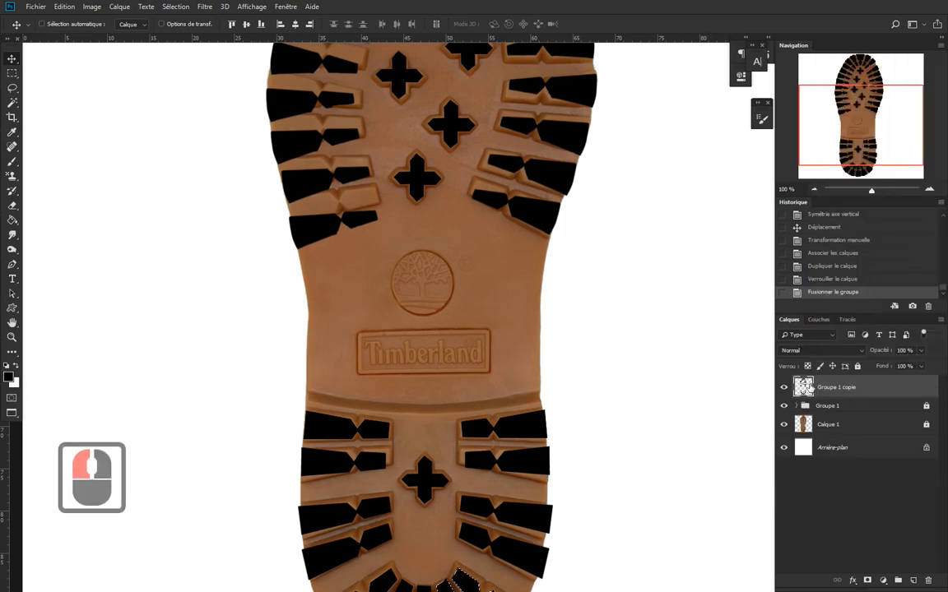
click(784, 388)
click(784, 388)
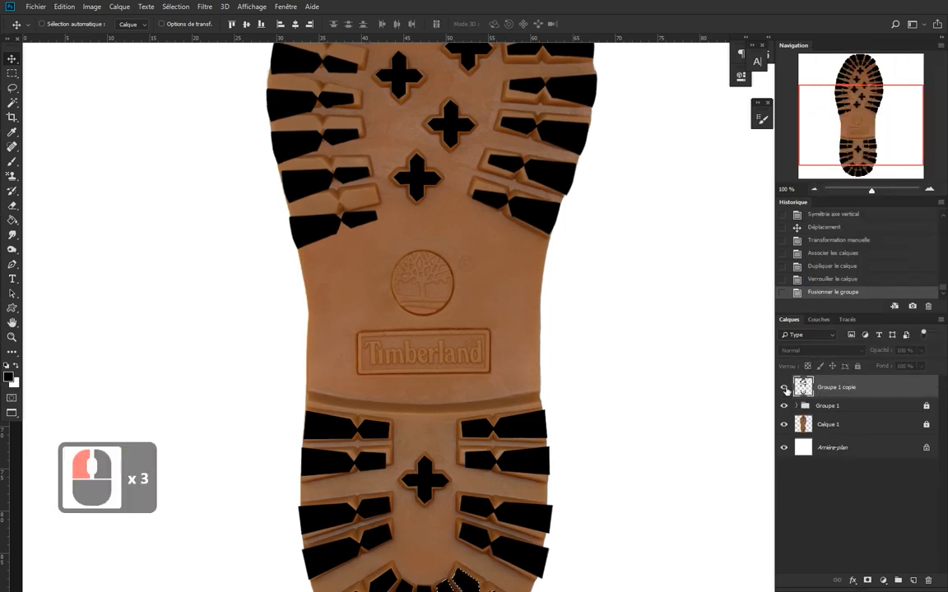
click(784, 387)
click(785, 415)
Start a Polygonal Lasso outline along the sole's left edge, from the upper toe lugs down to the arch.
scroll(634, 229, up, 20)
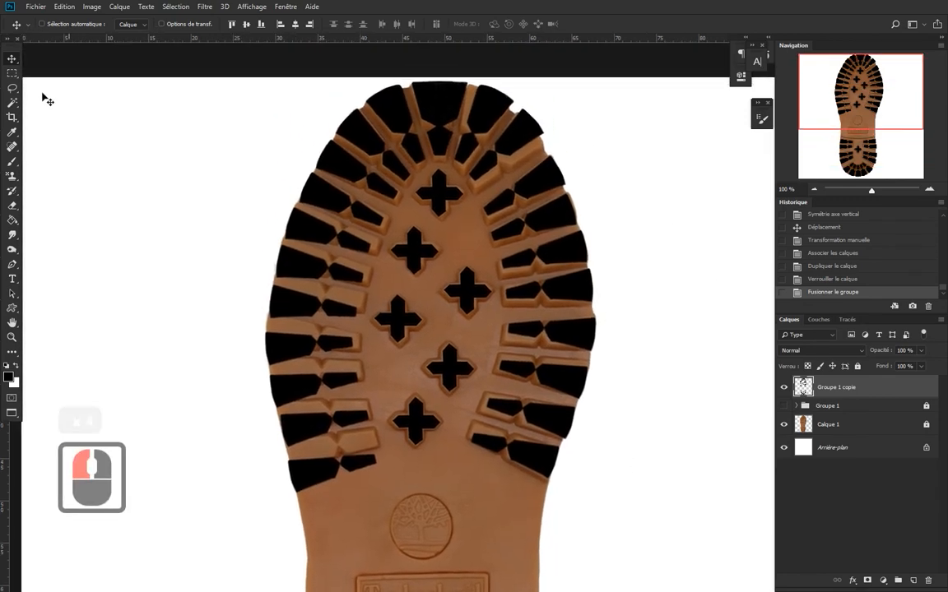
click(13, 90)
click(66, 99)
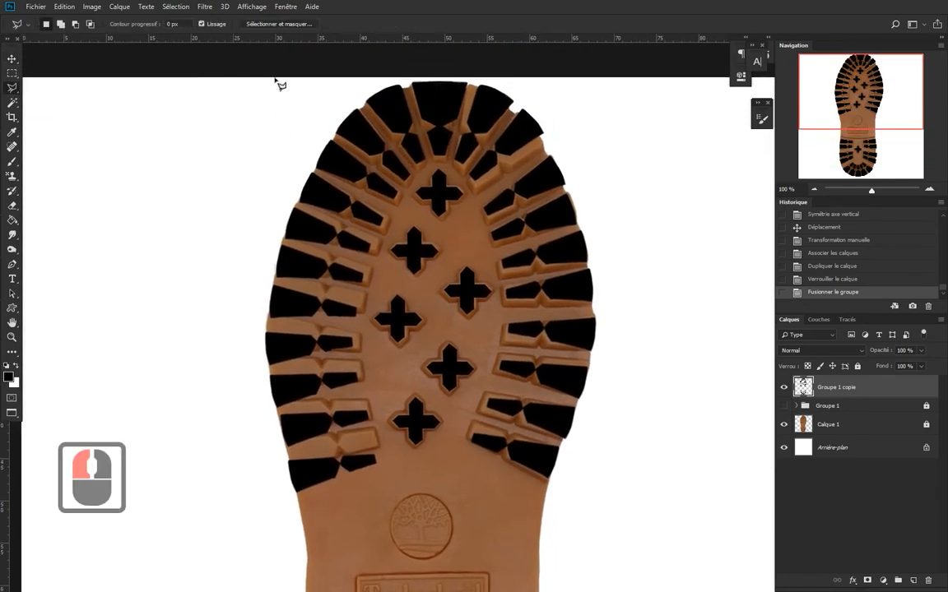
click(357, 107)
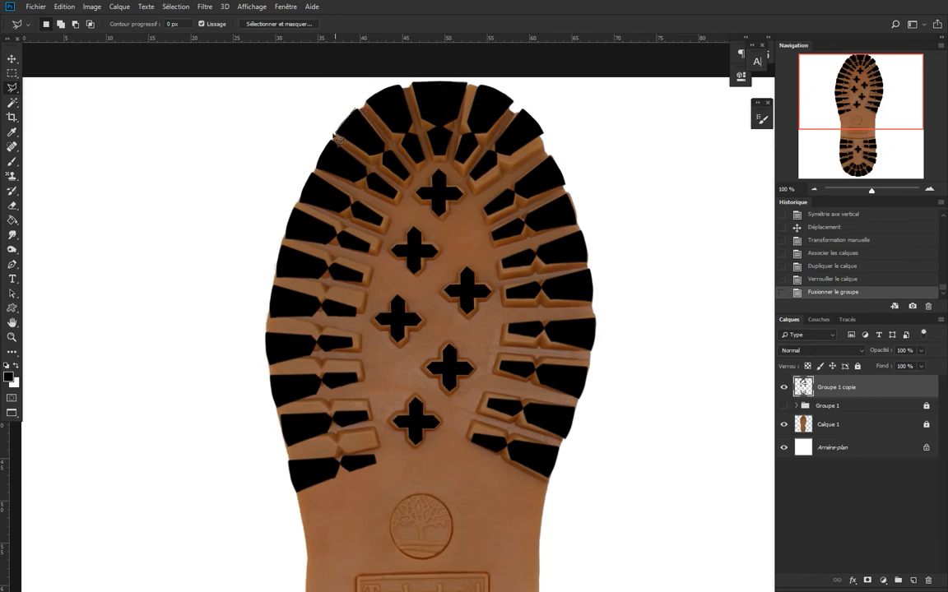
click(334, 137)
click(315, 176)
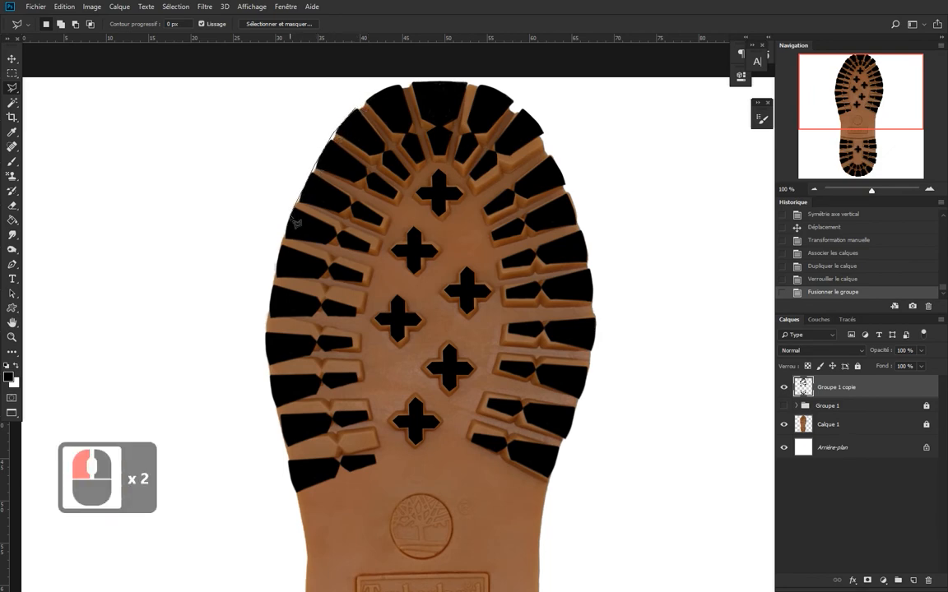
click(293, 219)
click(270, 296)
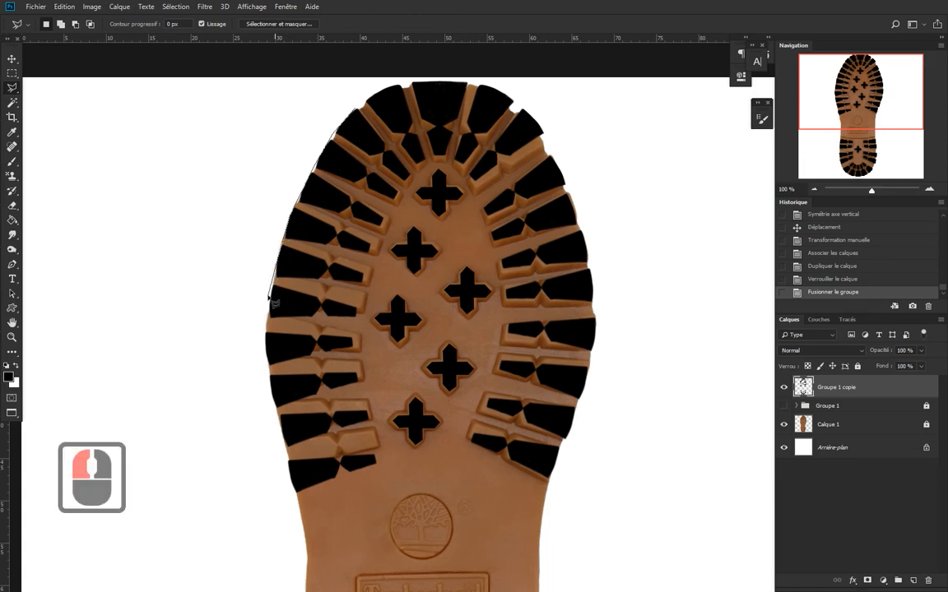
click(267, 341)
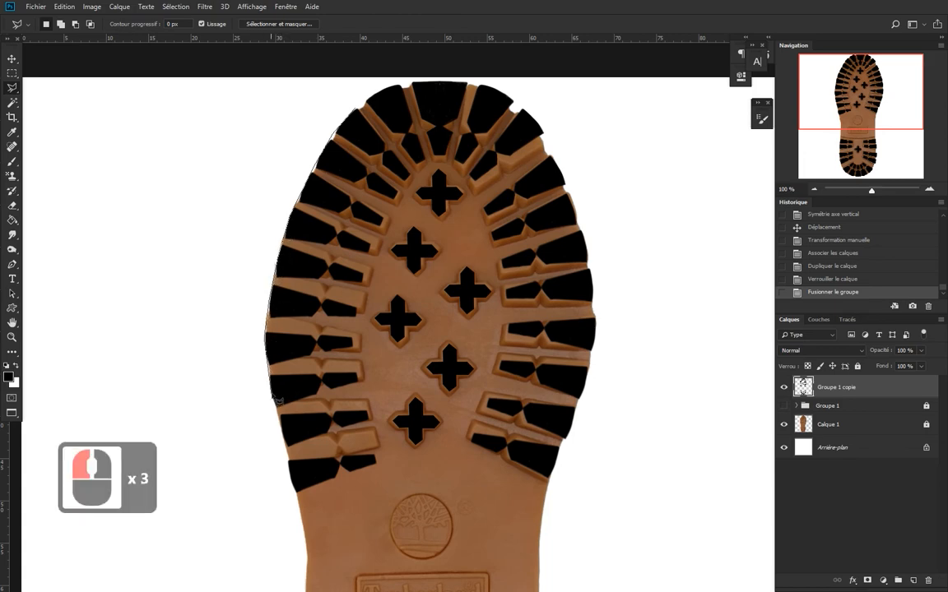
click(289, 446)
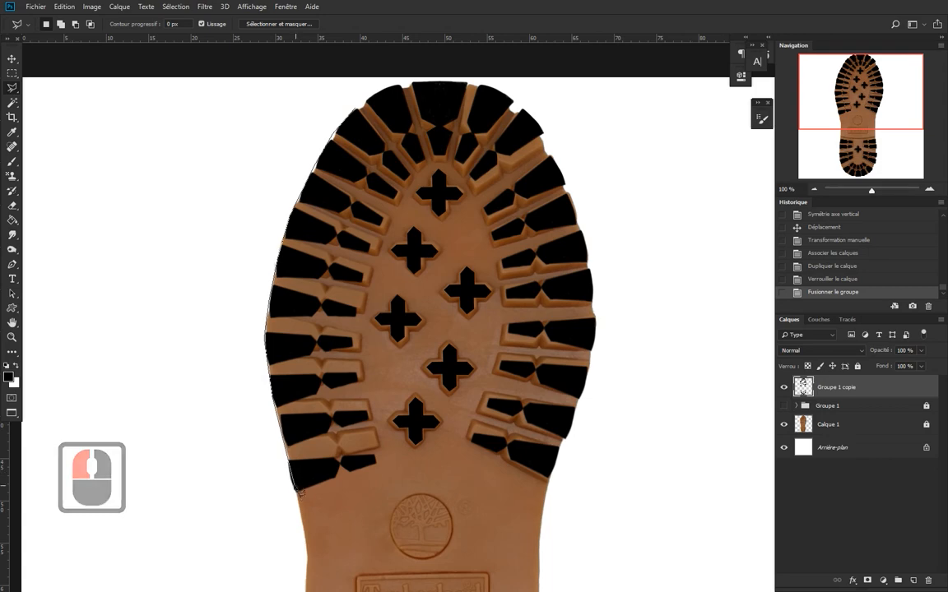
click(307, 536)
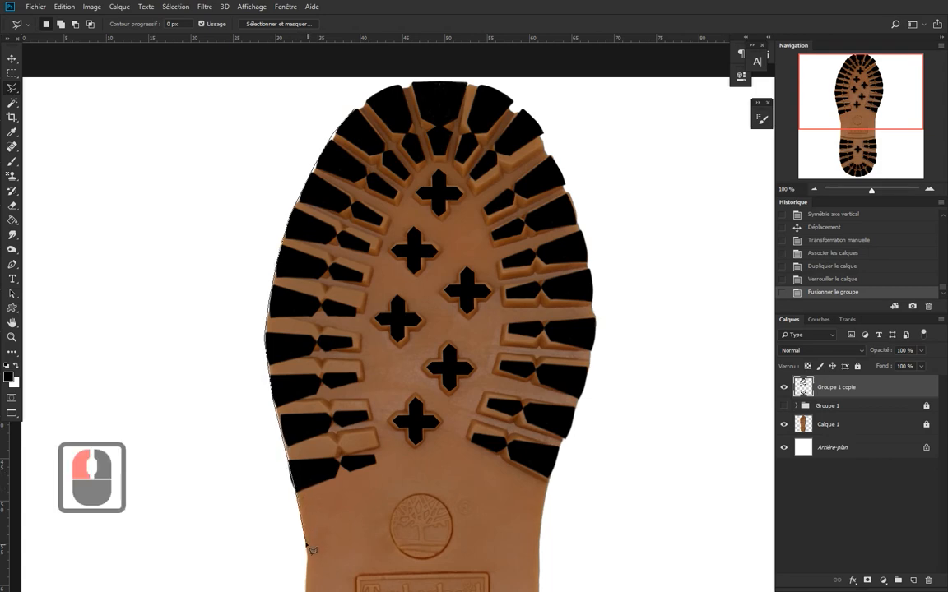
click(306, 544)
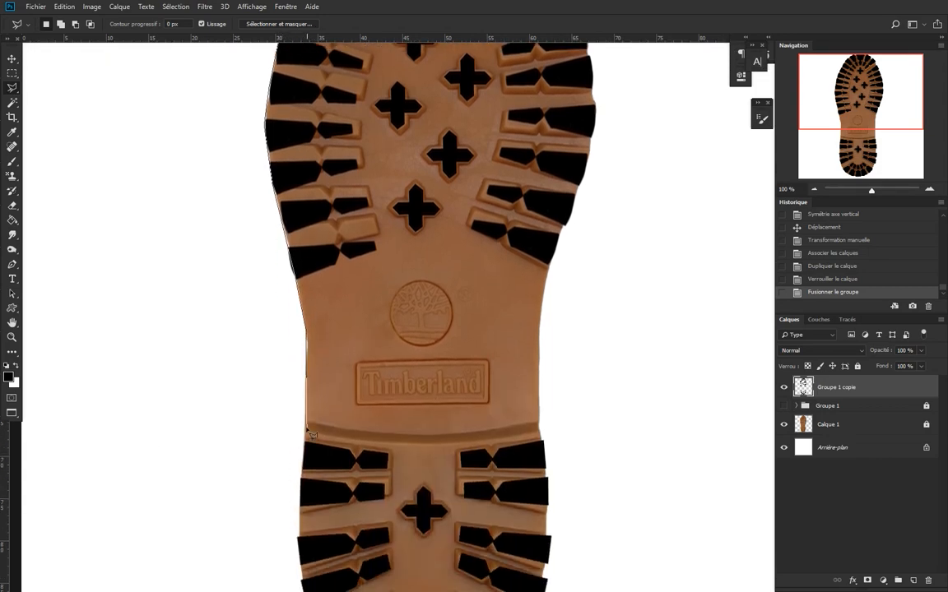
Continue the Polygonal Lasso outline along the sole's left heel edge, from the arch down to the lowest heel lugs.
click(306, 479)
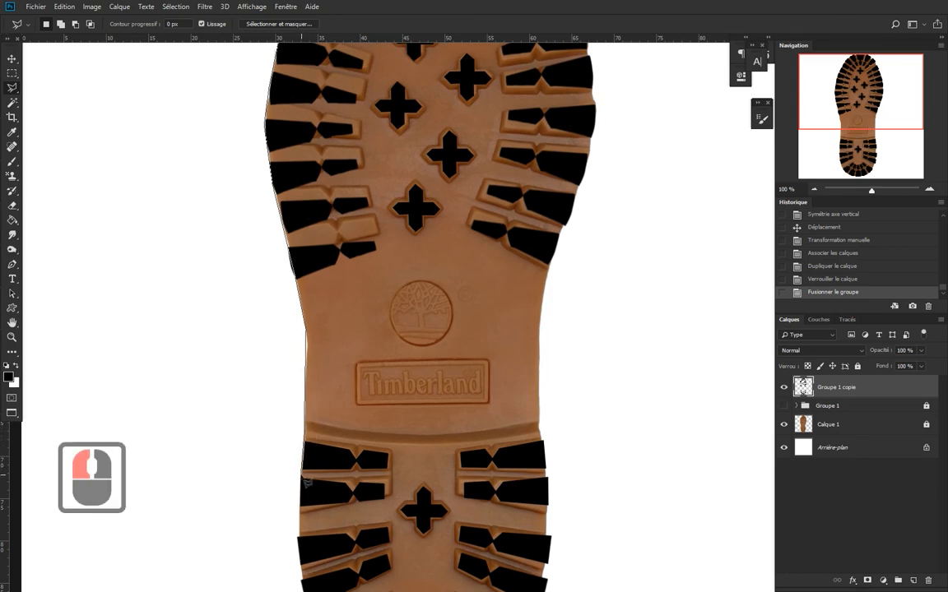
click(307, 538)
click(304, 531)
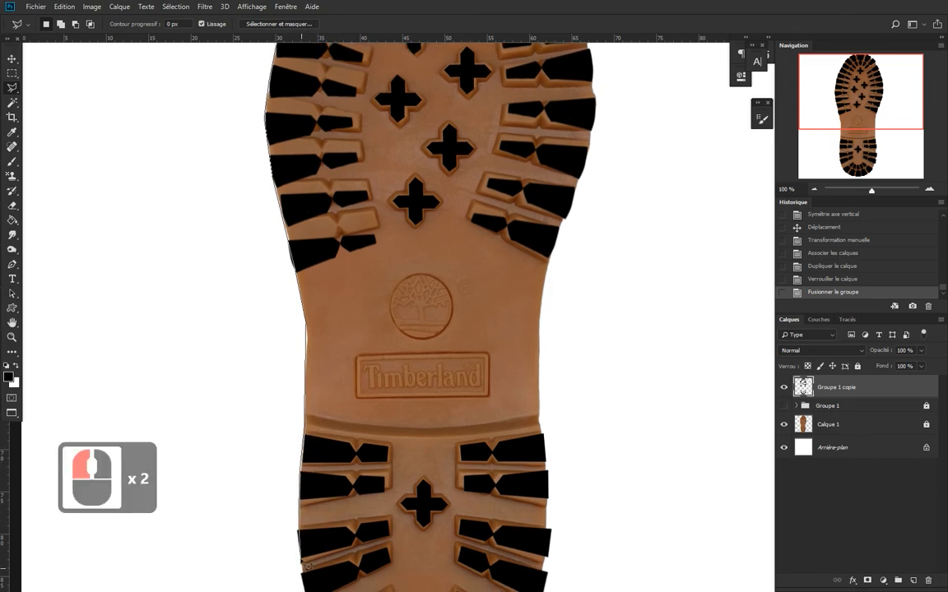
click(306, 549)
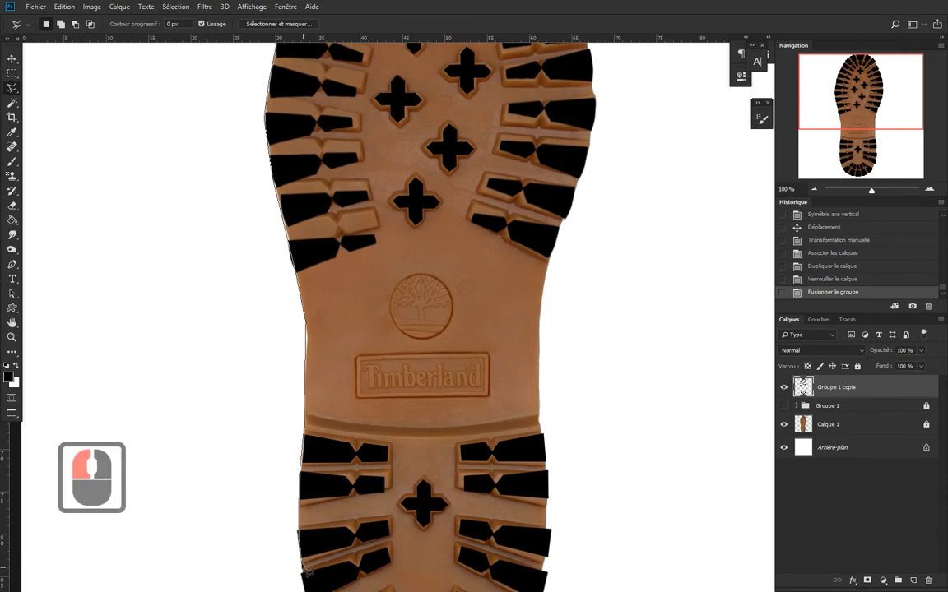
click(306, 568)
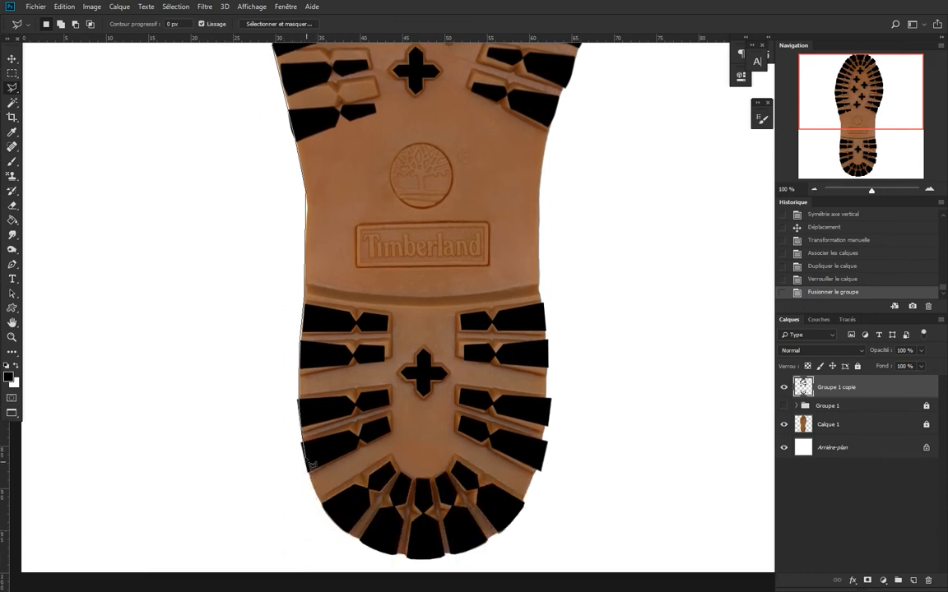
click(305, 459)
click(310, 477)
click(365, 545)
click(374, 542)
click(383, 550)
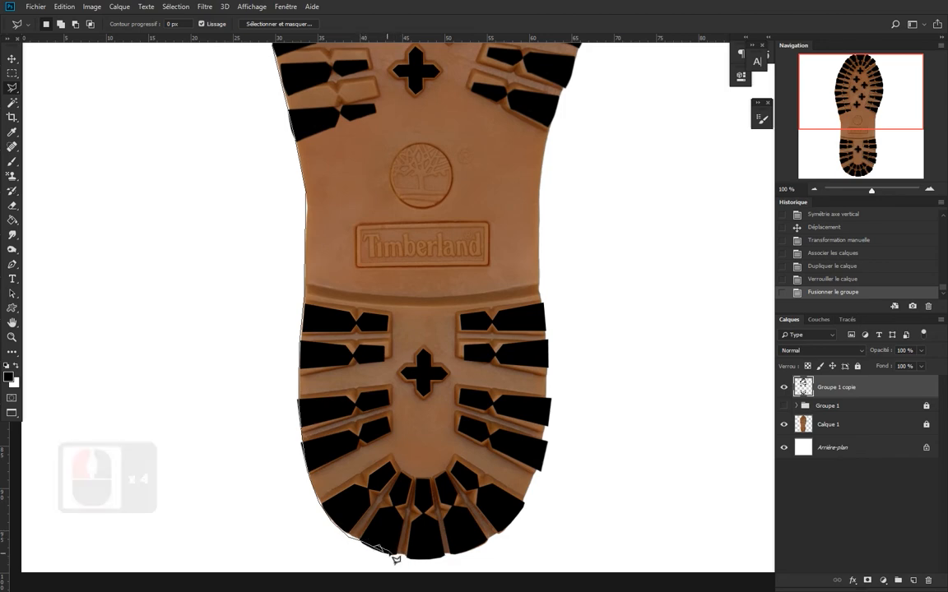
Try to lead the Polygonal Lasso outline back up to the white area beside the toe and close it as a selection.
key(ctrl+z)
click(395, 553)
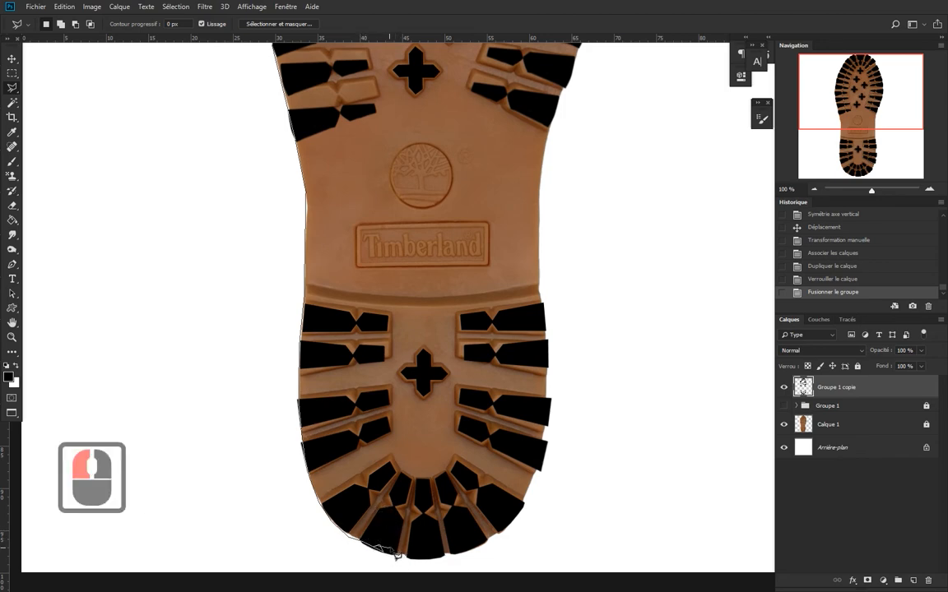
click(386, 498)
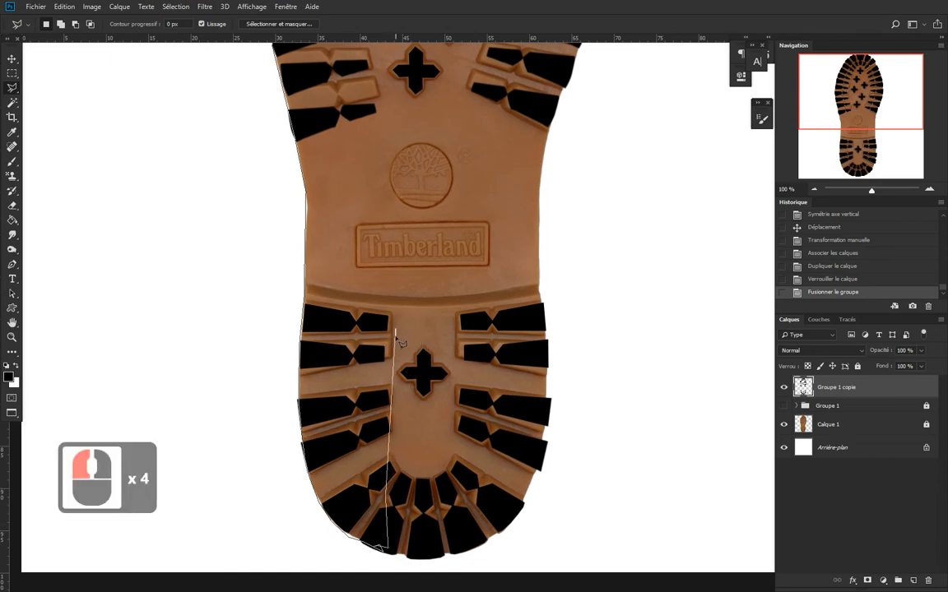
mouse_move(383, 219)
mouse_down()
mouse_move(389, 262)
mouse_move(368, 465)
mouse_up()
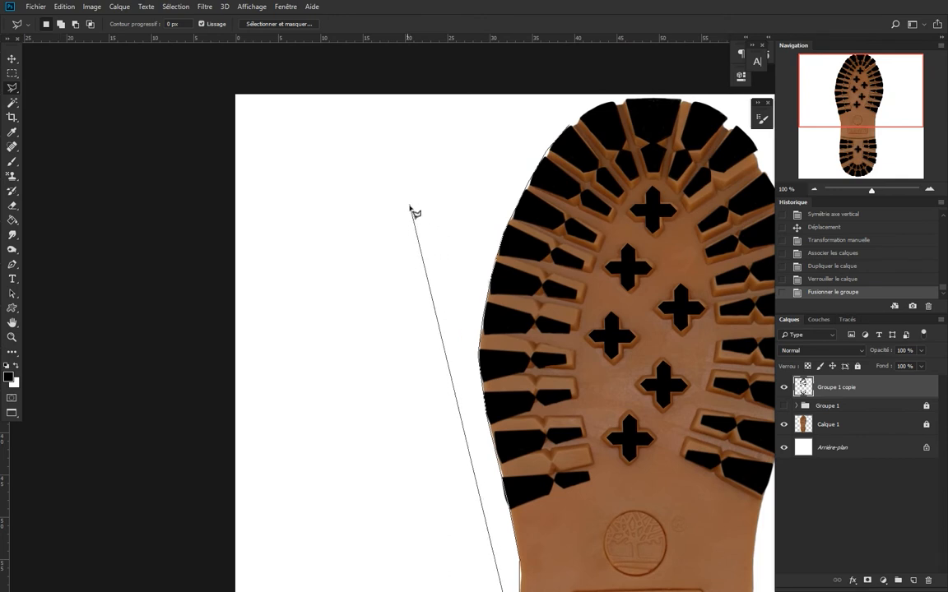
key(Return)
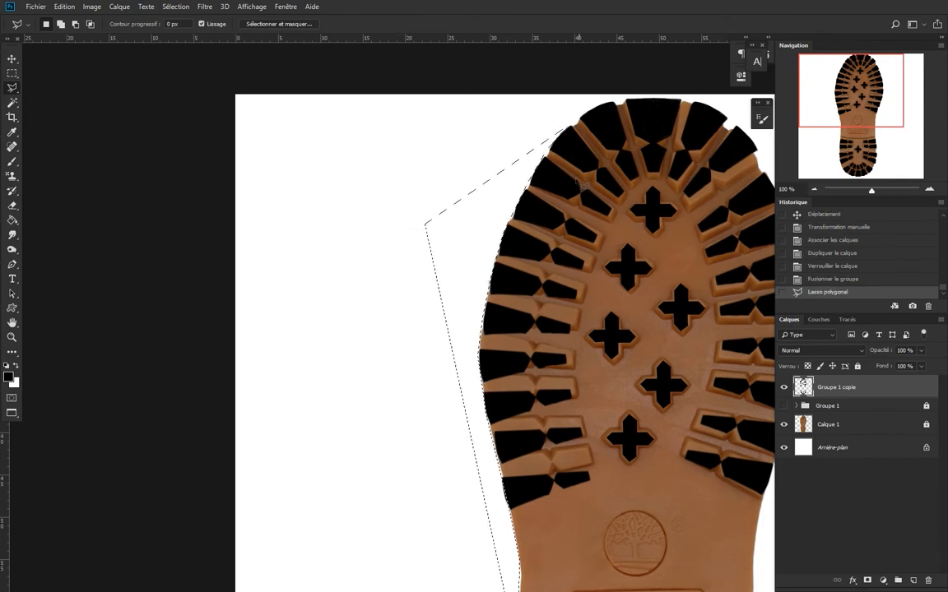
Inspect the closed selection over the whole sole, switch to the freehand Lasso tool and drop the selection.
drag(568, 182, 402, 260)
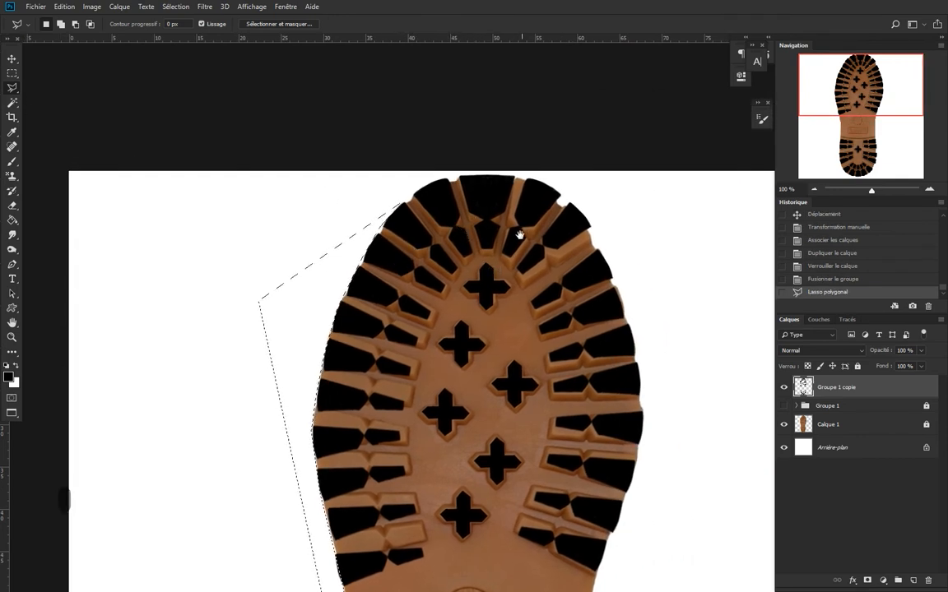
drag(525, 230, 441, 246)
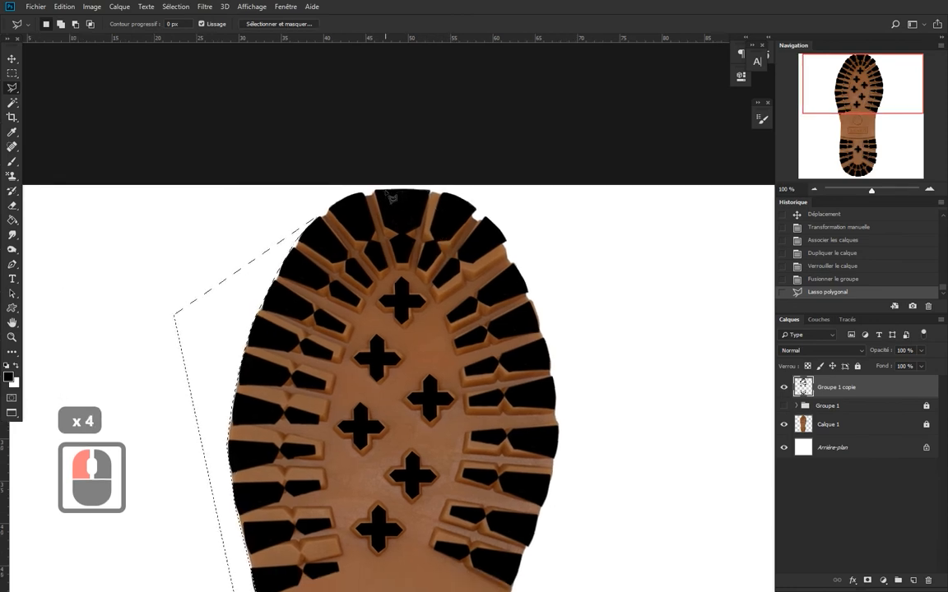
scroll(435, 323, down, 10)
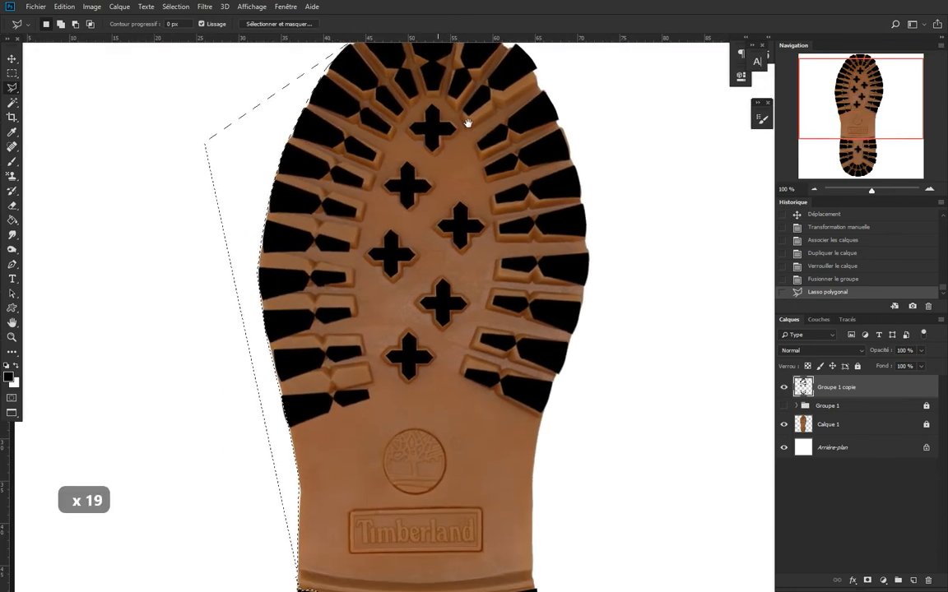
drag(468, 222, 459, 66)
key(ctrl+w)
key(ctrl+w)
drag(454, 237, 419, 189)
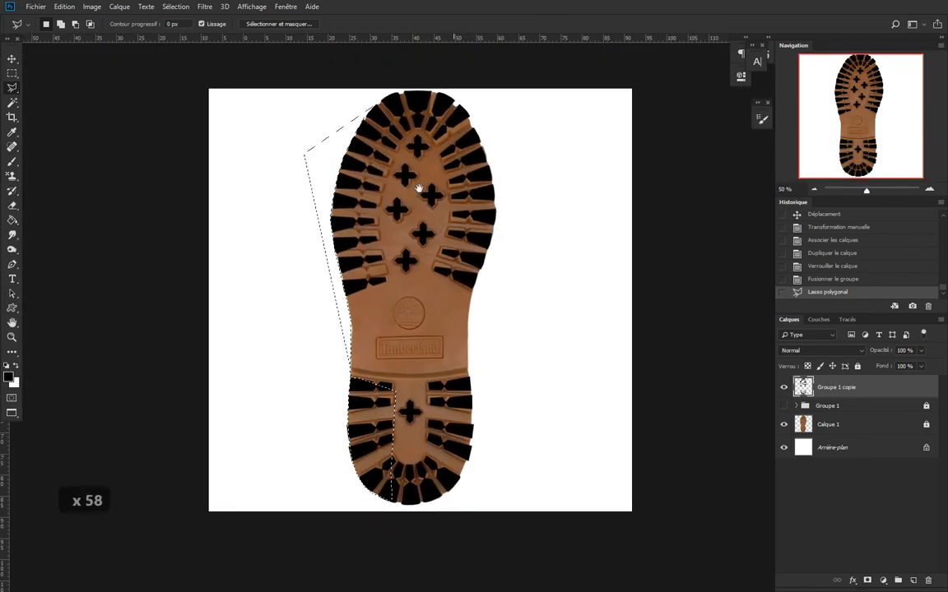
drag(419, 188, 427, 254)
drag(12, 87, 47, 83)
key(ctrl+d)
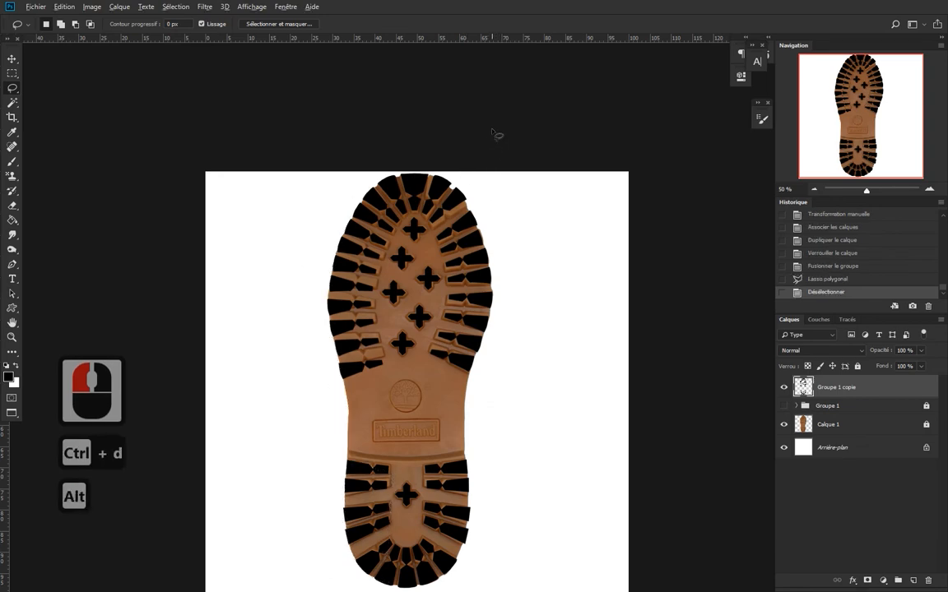
Try a freehand Lasso selection along the toe's upper edge, over the centre lug and its right neighbour, and undo it.
drag(493, 133, 510, 198)
key(ctrl+z)
key(ctrl+minus)
key(ctrl+minus)
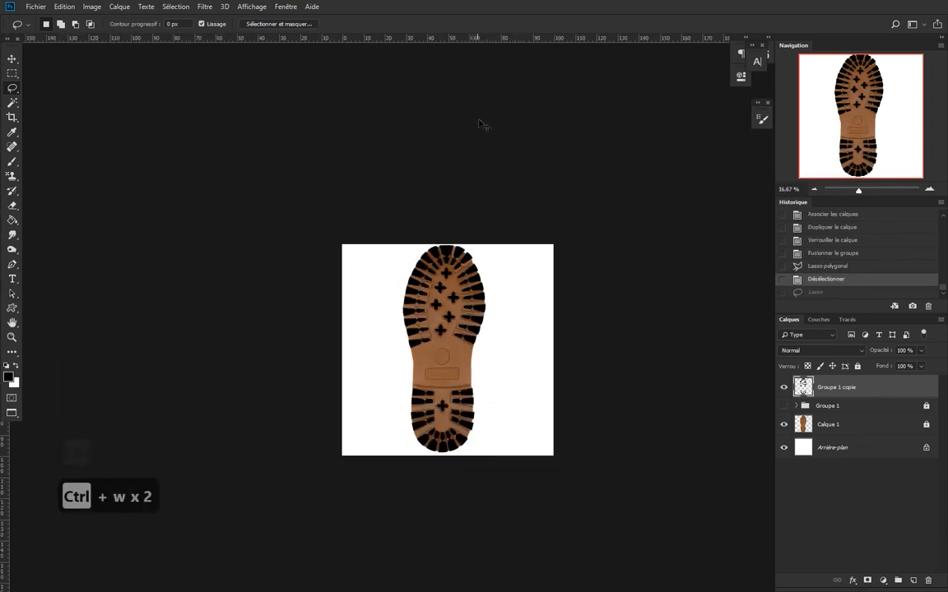
key(ctrl+less)
key(ctrl+less)
key(ctrl+less)
key(ctrl+less)
scroll(430, 112, up, 3)
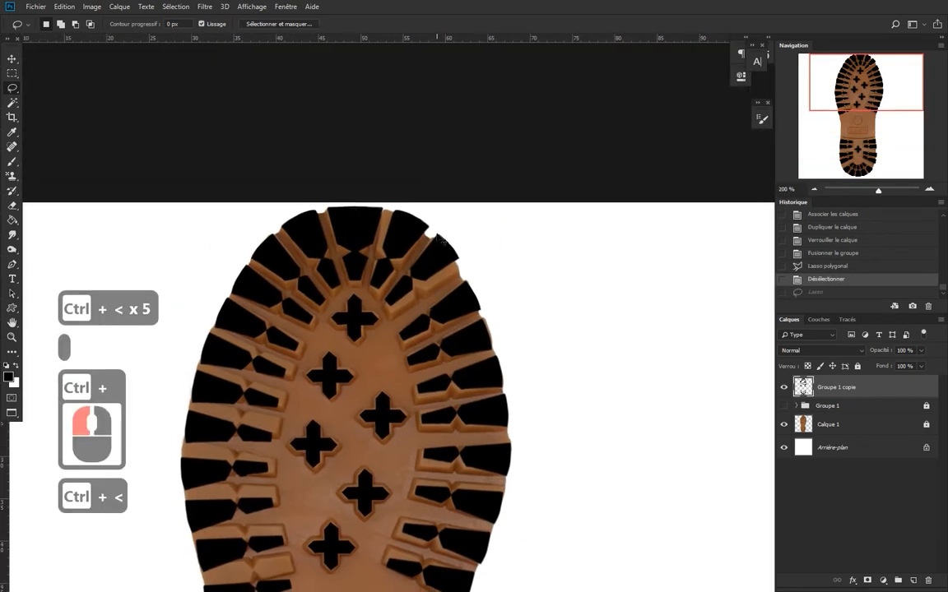
key(ctrl+less)
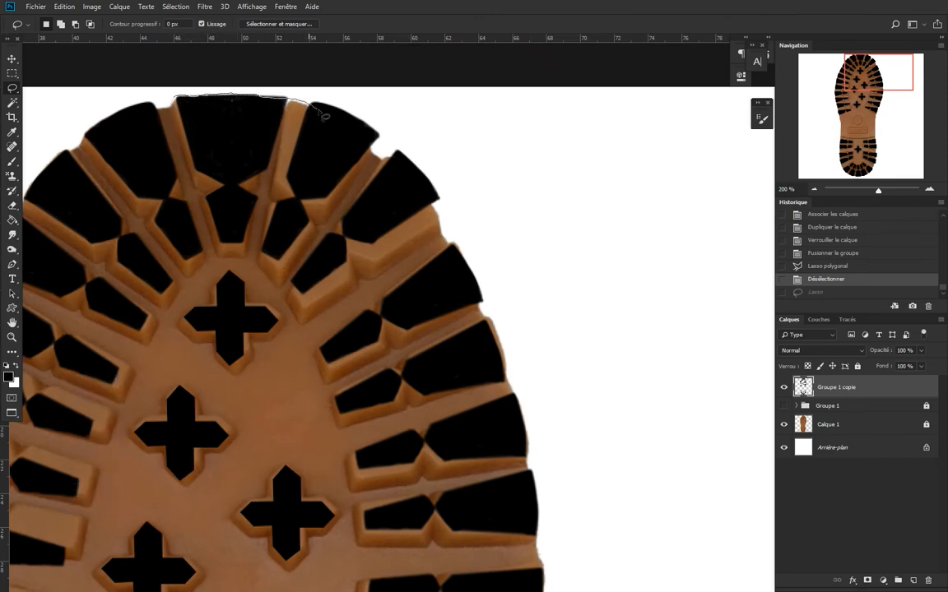
drag(377, 153, 382, 136)
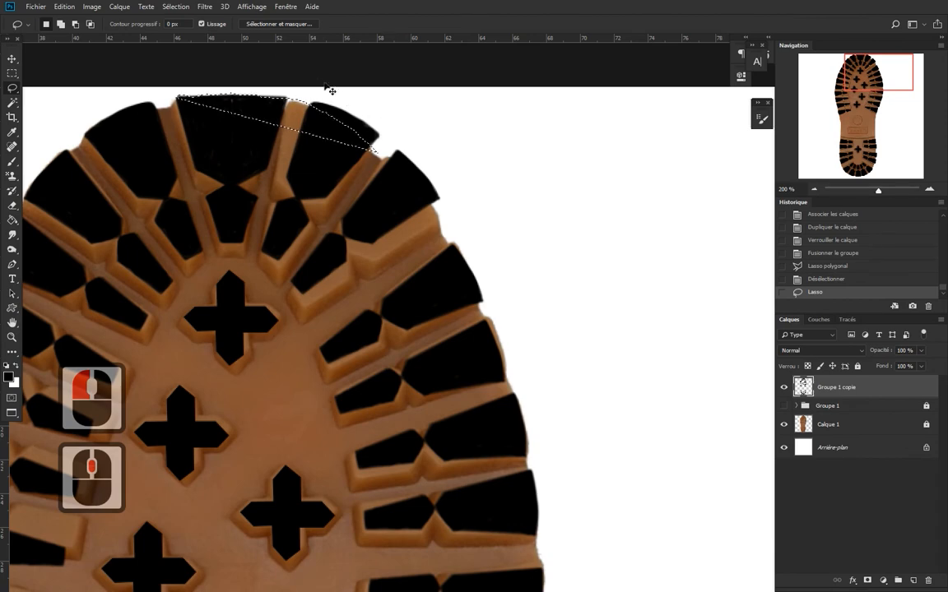
key(ctrl+z)
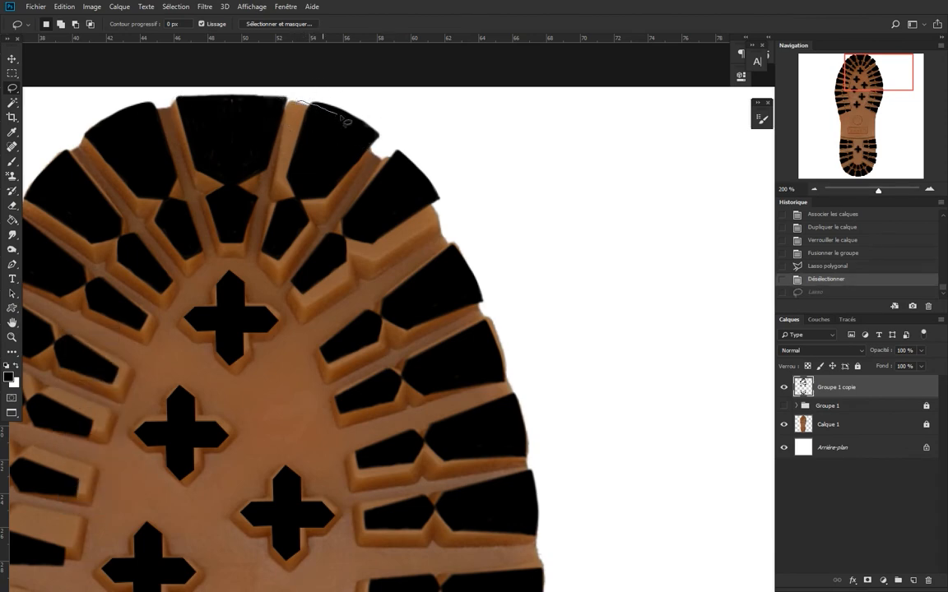
Lasso and erase the black overhang along the outer edges of the two lugs just right of the toe's centre lug.
drag(321, 93, 306, 94)
key(Delete)
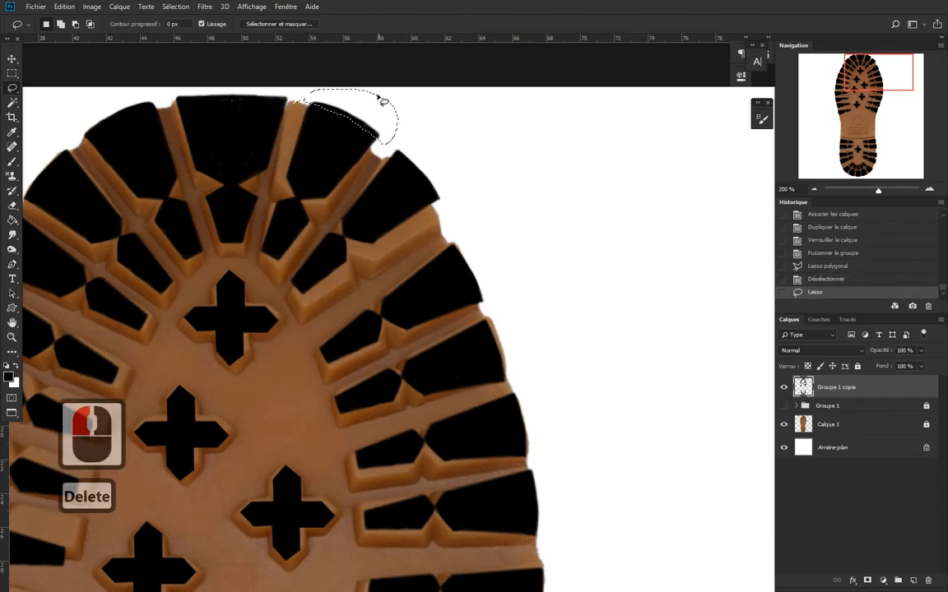
drag(390, 152, 399, 161)
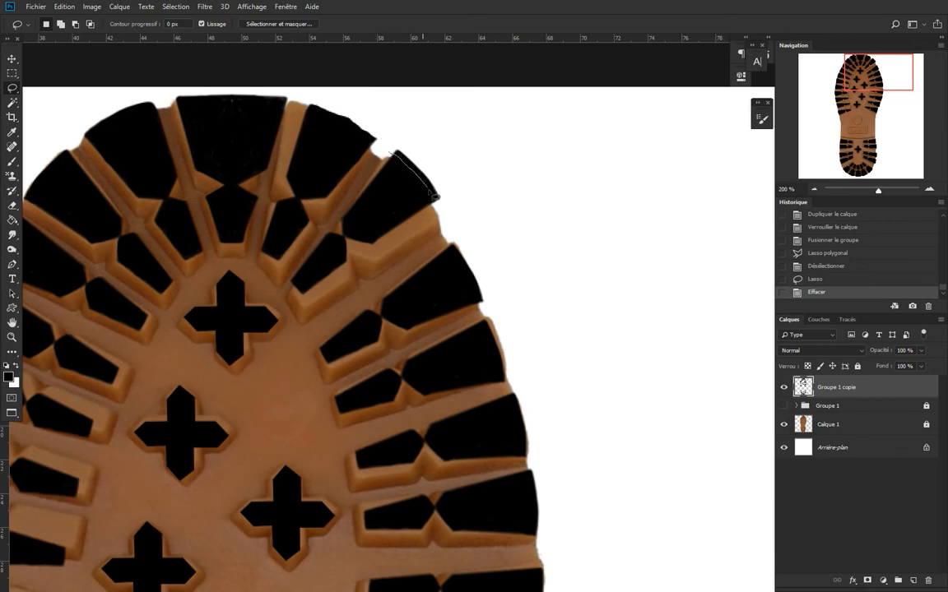
drag(454, 216, 388, 120)
key(Delete)
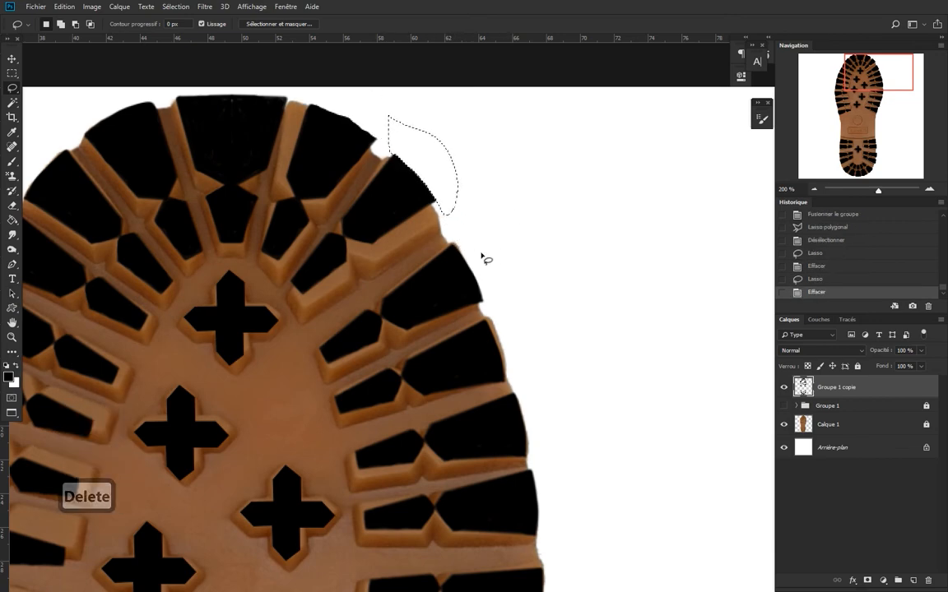
Lasso the fourth lug to the right of the toe's centre lug, shift it slightly outward to the sole's edge and deselect it.
scroll(511, 311, down, 3)
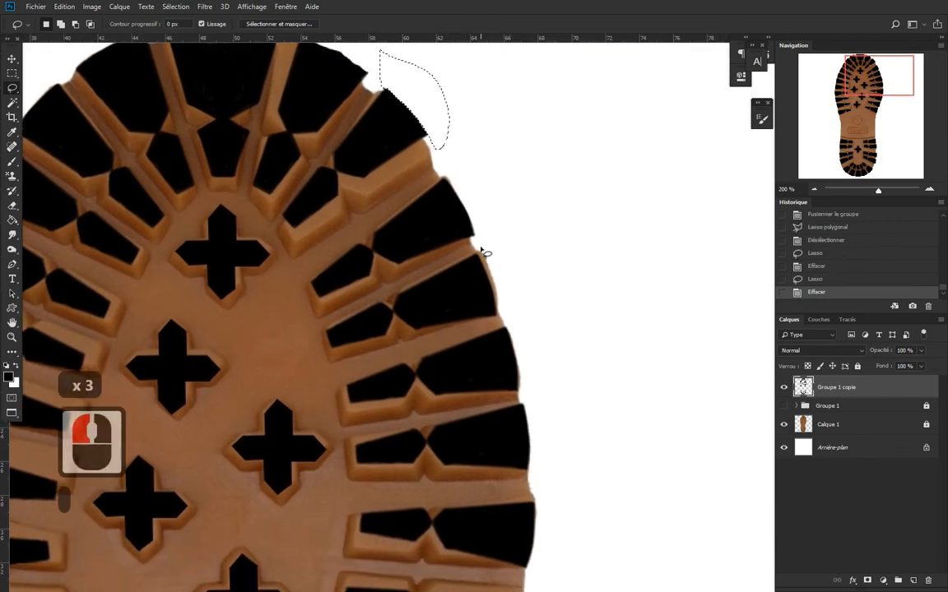
mouse_move(395, 281)
mouse_down()
mouse_move(342, 300)
mouse_move(325, 370)
mouse_up()
drag(520, 301, 481, 241)
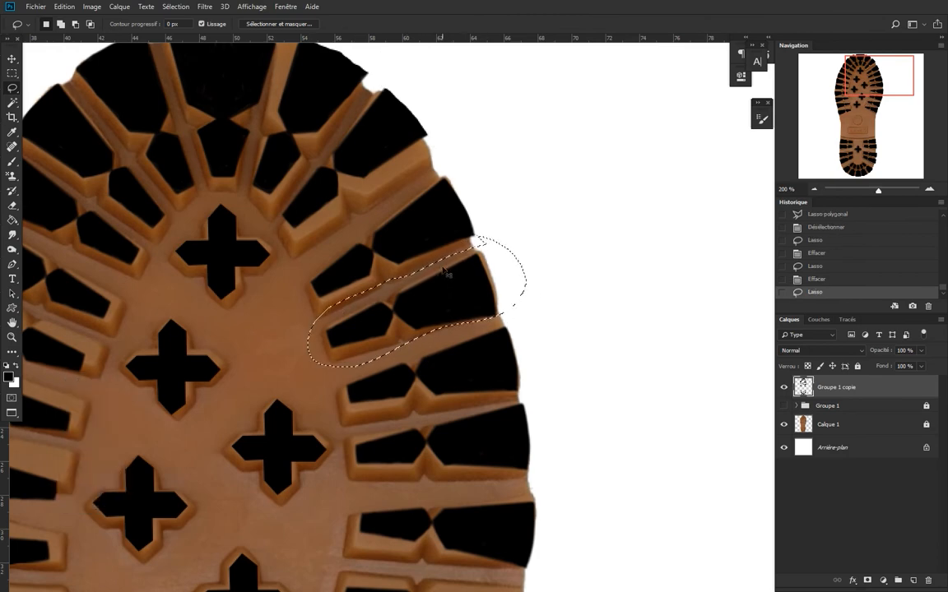
key(v)
drag(447, 289, 459, 295)
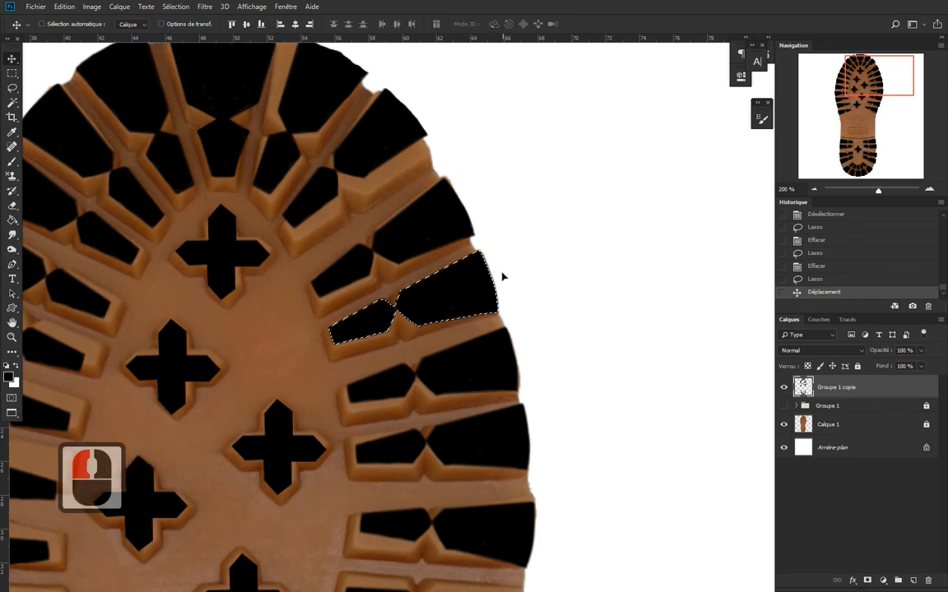
click(12, 87)
mouse_move(567, 267)
mouse_down()
mouse_move(546, 144)
mouse_move(560, 152)
mouse_up()
key(ctrl+d)
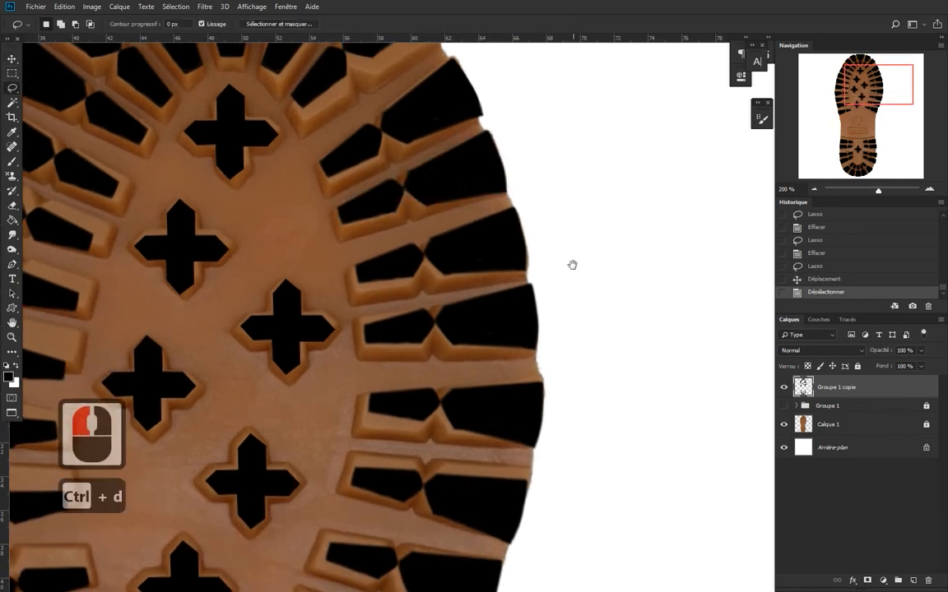
Lasso and erase the black overhang beyond the sole's edge on the four right side lugs of the heel.
scroll(572, 264, down, 20)
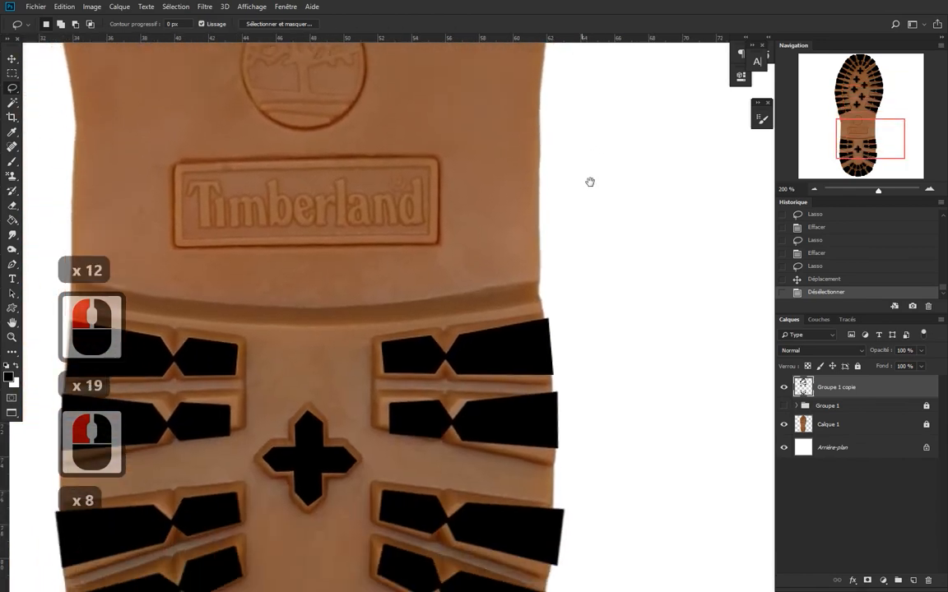
scroll(590, 181, down, 10)
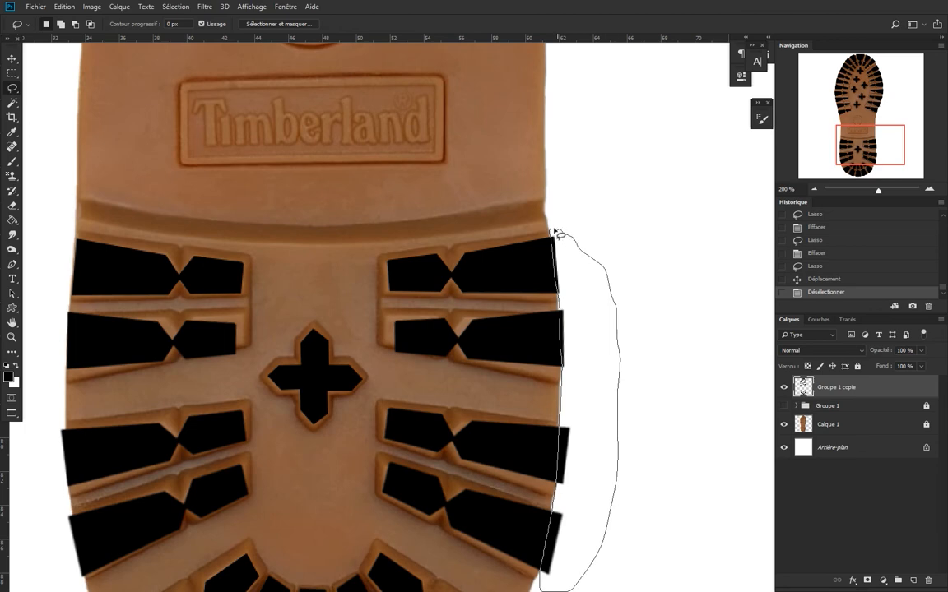
drag(560, 234, 560, 236)
key(Delete)
Lasso and erase the black overhang along the outer edge of the lower-right heel lug.
drag(620, 275, 653, 119)
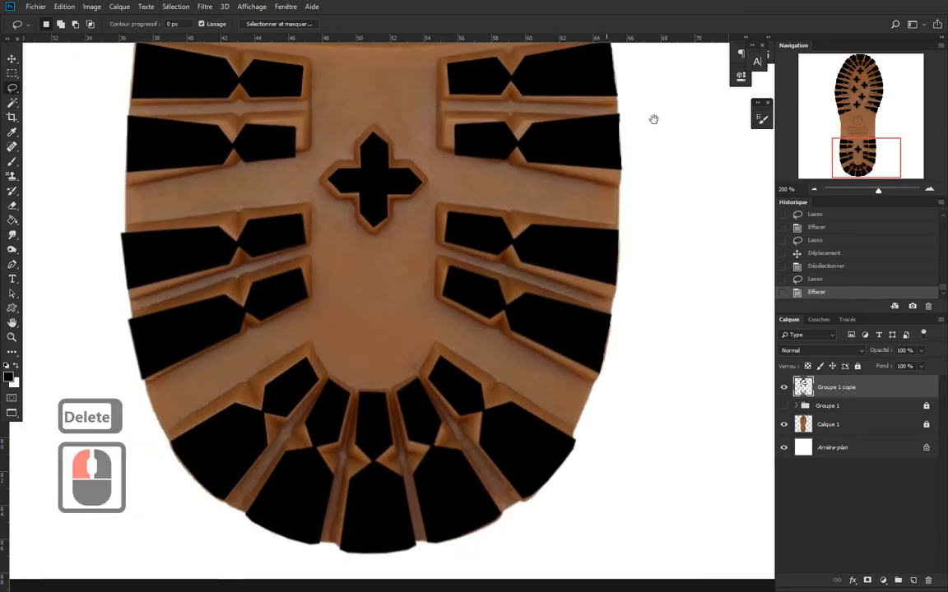
mouse_move(605, 404)
mouse_down()
mouse_move(645, 282)
mouse_move(607, 334)
mouse_up()
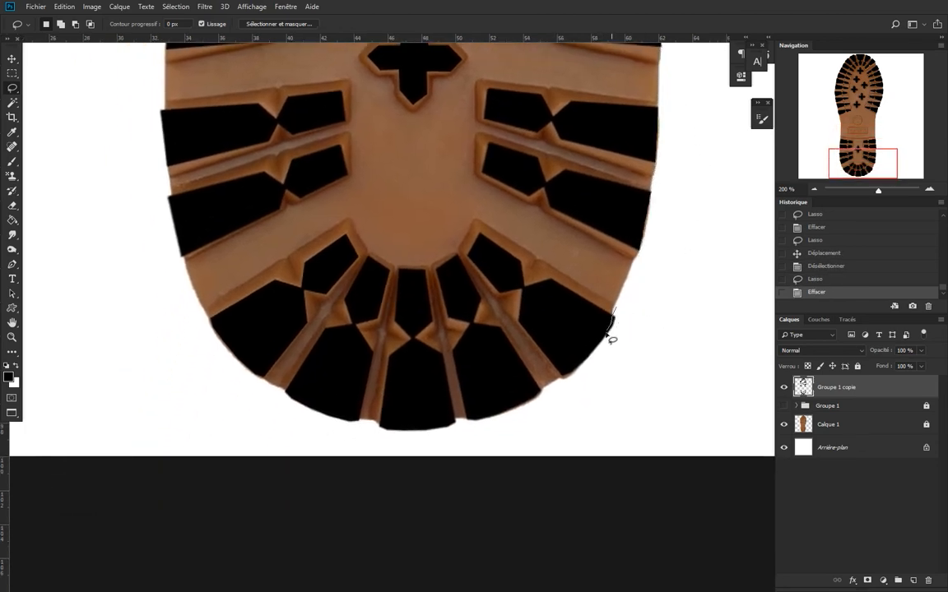
drag(567, 398, 461, 482)
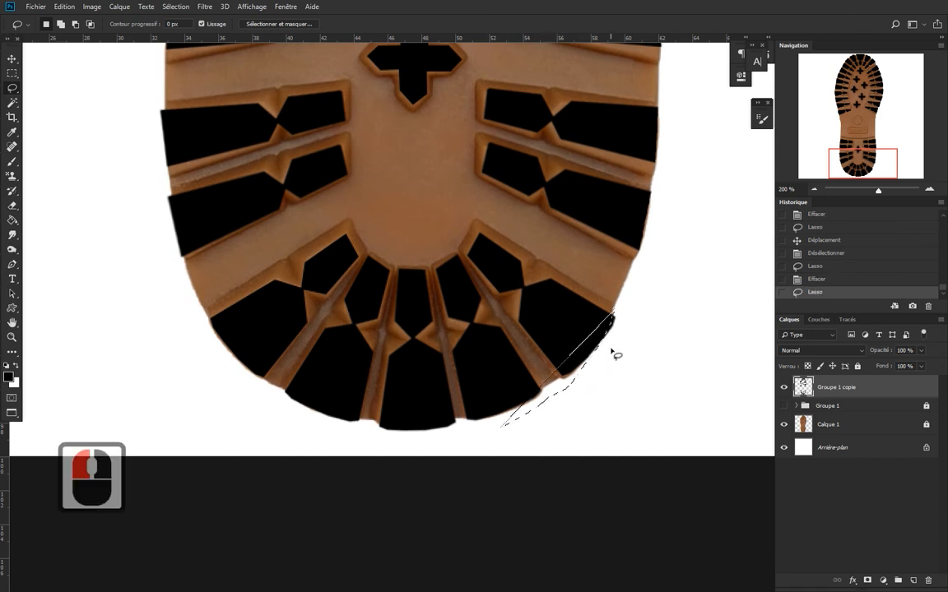
drag(614, 308, 604, 340)
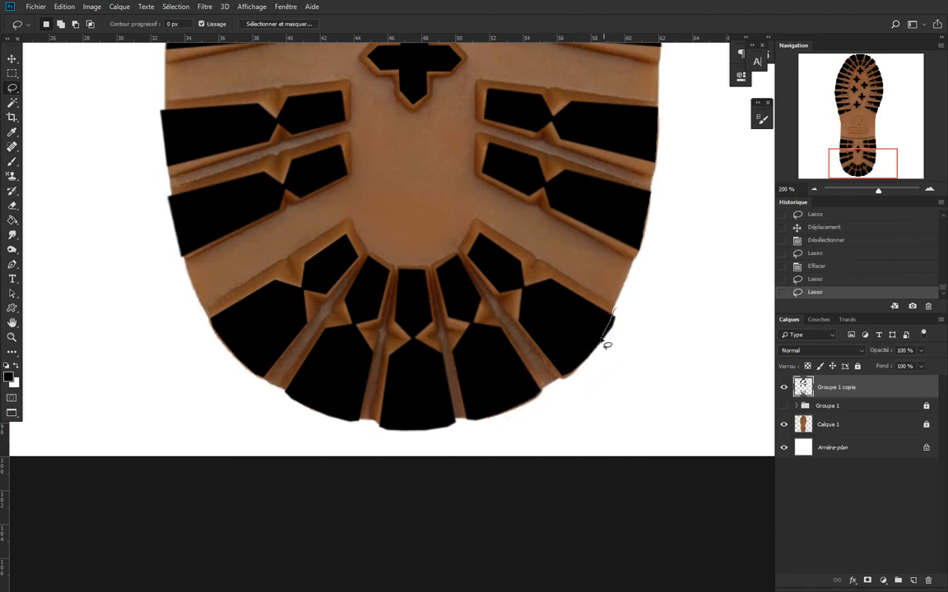
drag(574, 417, 663, 303)
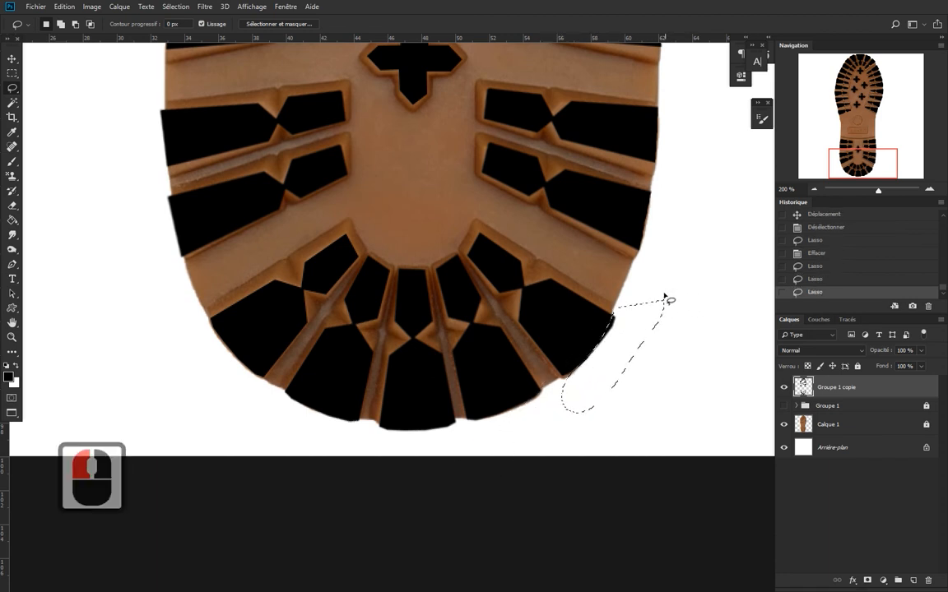
key(Delete)
Lasso and erase the black overhang beyond the sole's edge on the third lug down the heel's left side.
scroll(392, 269, up, 5)
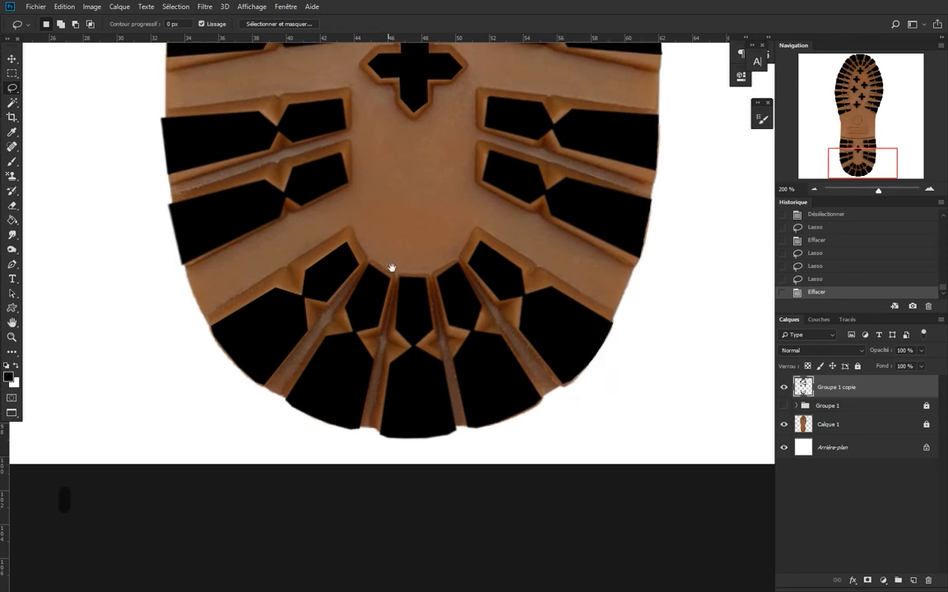
drag(182, 205, 189, 234)
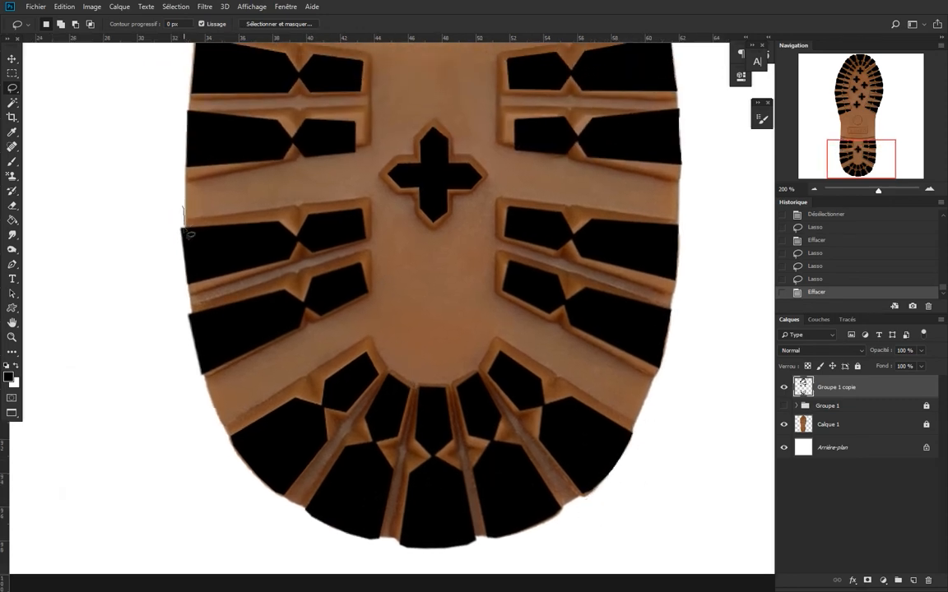
mouse_move(189, 286)
mouse_down()
mouse_move(156, 253)
mouse_move(173, 119)
mouse_up()
key(Delete)
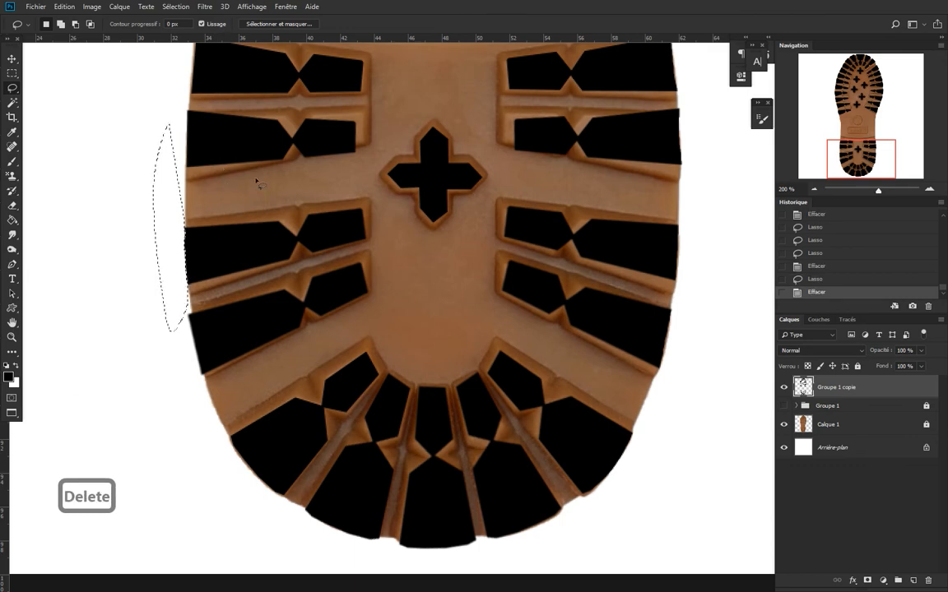
Hide and delete the white Arrière-plan layer so the canvas has a transparent background.
ctrl+scroll(324, 152, down, 12)
scroll(306, 201, up, 10)
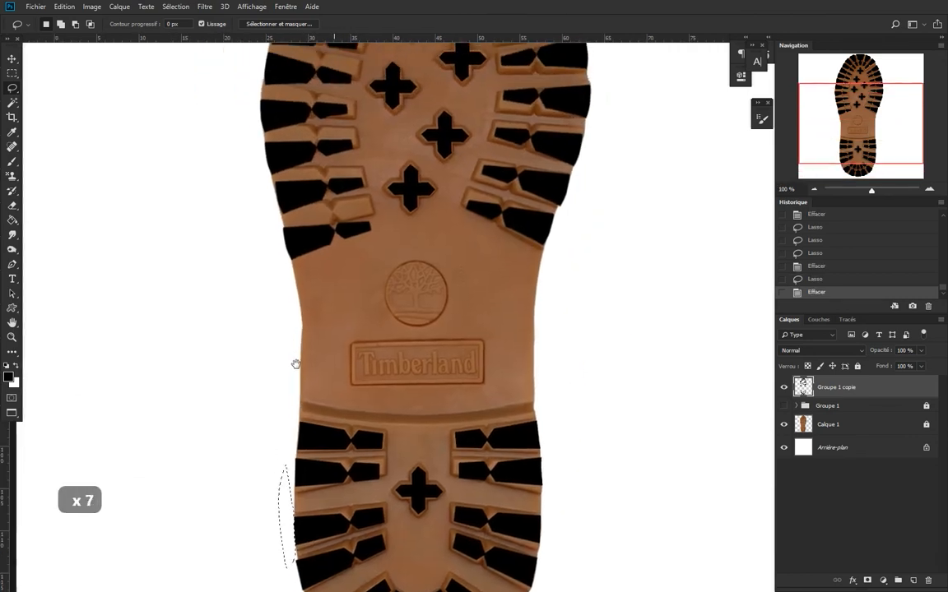
scroll(273, 327, up, 13)
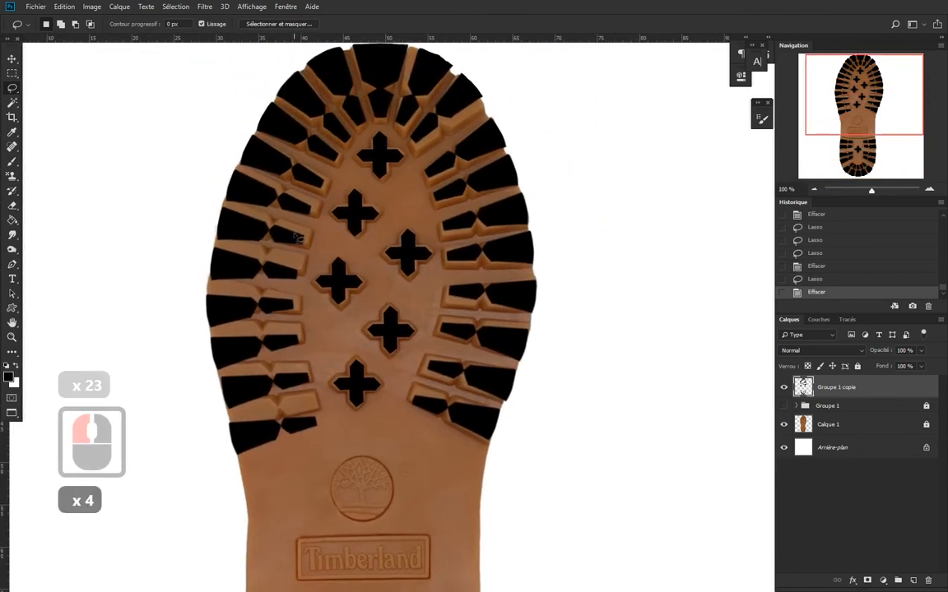
key(space)
mouse_move(298, 182)
mouse_down()
mouse_move(306, 236)
mouse_move(378, 214)
mouse_move(338, 195)
mouse_move(365, 201)
mouse_up()
drag(349, 195, 2, 65)
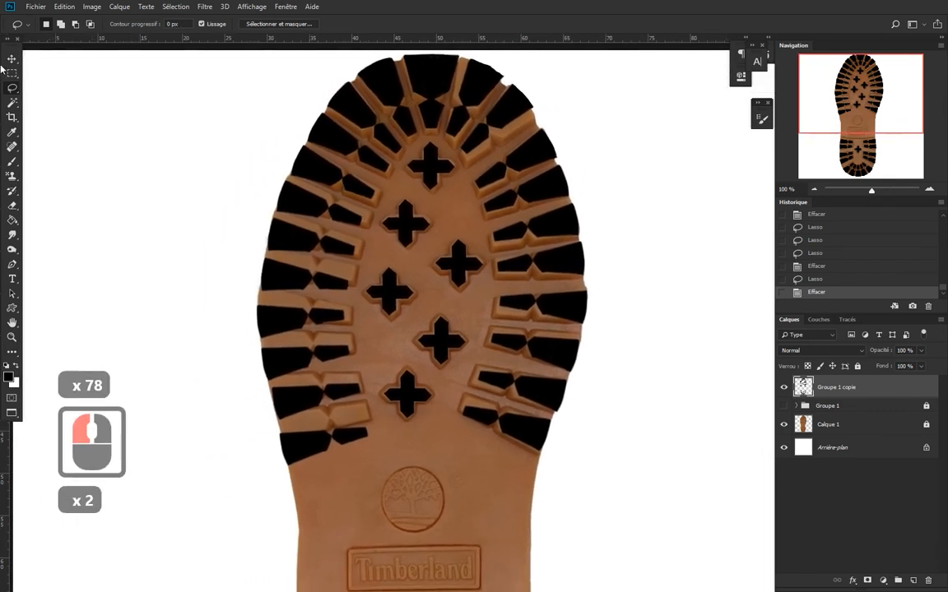
click(13, 59)
scroll(444, 208, down, 5)
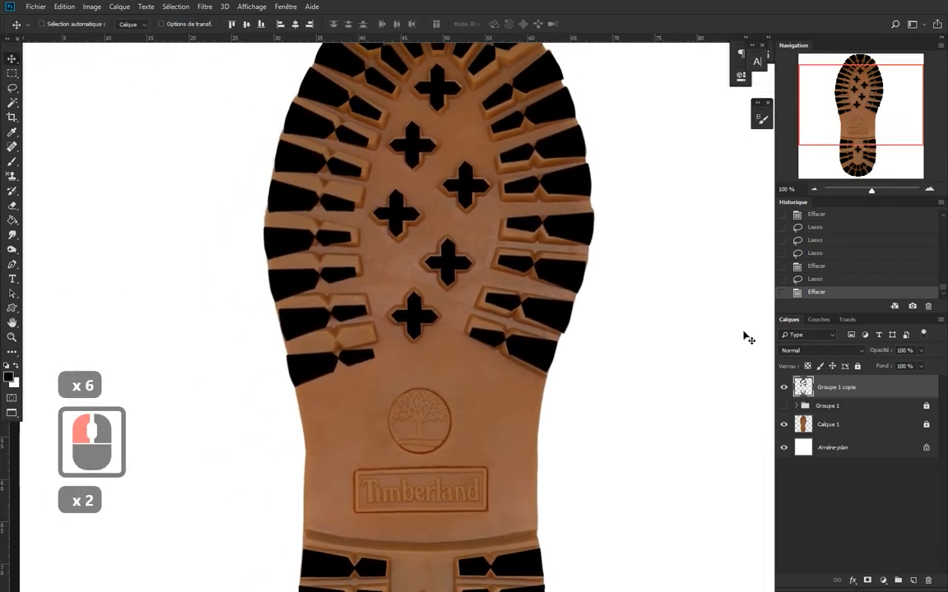
click(784, 448)
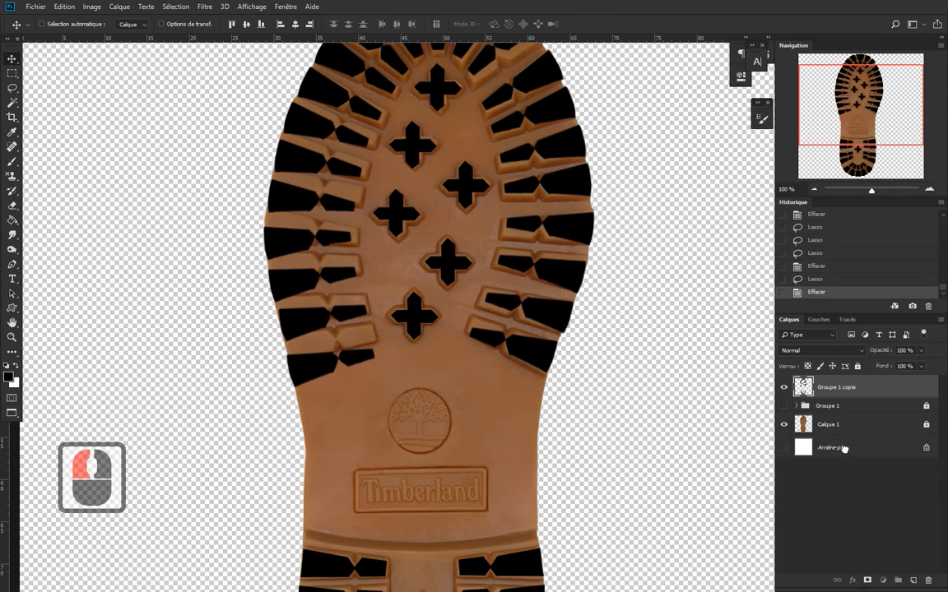
drag(845, 450, 928, 581)
Hide the Calque 1 sole photo and clear the remaining selection beside the heel.
click(828, 425)
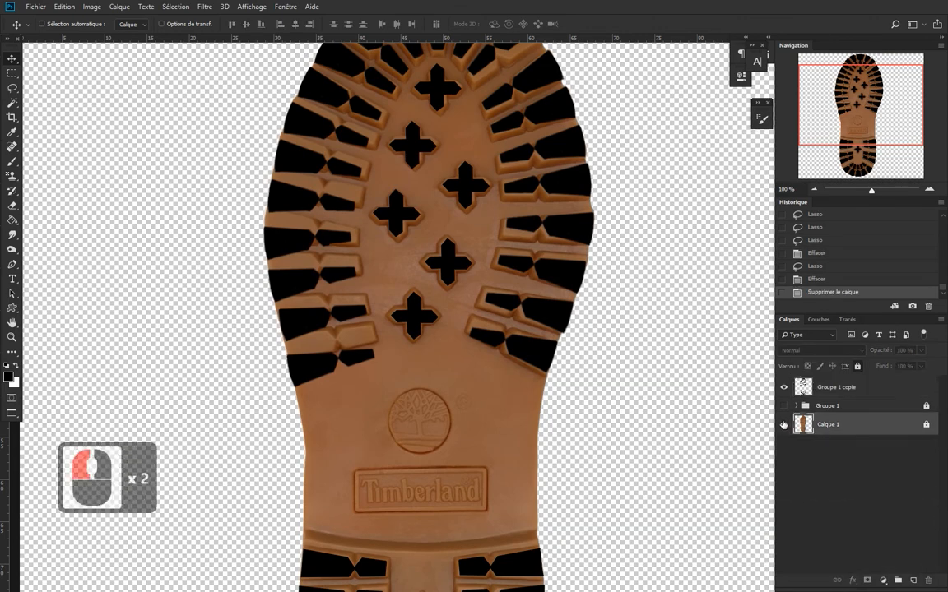
click(785, 425)
key(ctrl+minus)
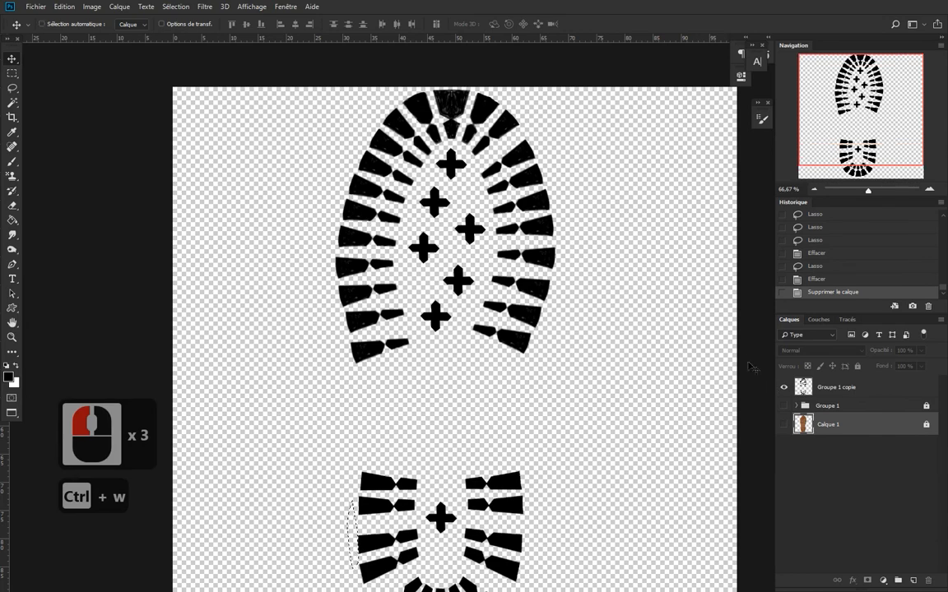
drag(638, 379, 621, 269)
key(ctrl+d)
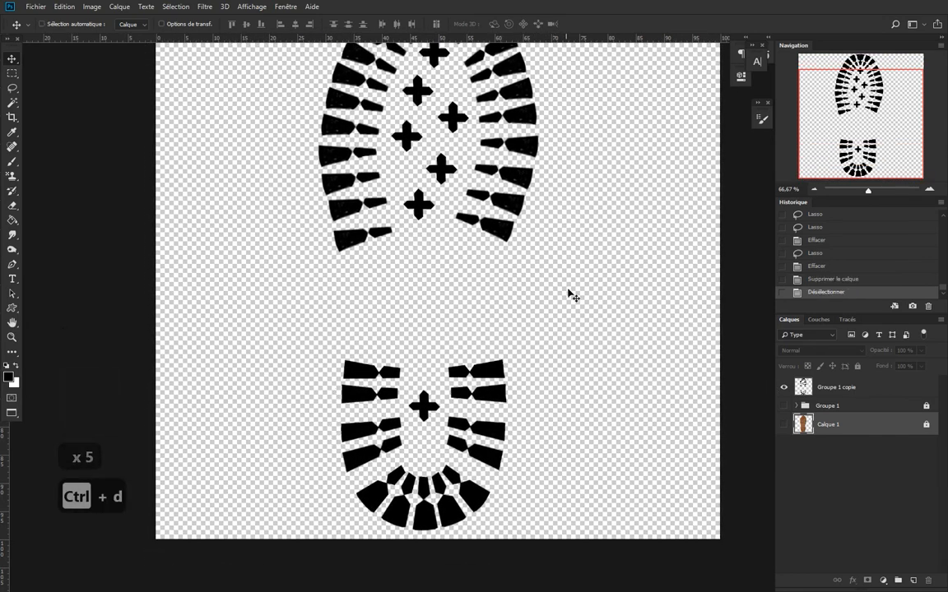
On Groupe 1 copie, brush black over the grey specks in the seventh lug to the right of the toe's centre lug.
scroll(551, 362, up, 4)
scroll(545, 387, right, 2)
key(ctrl+plus)
key(ctrl+minus)
key(ctrl+plus)
key(ctrl+plus)
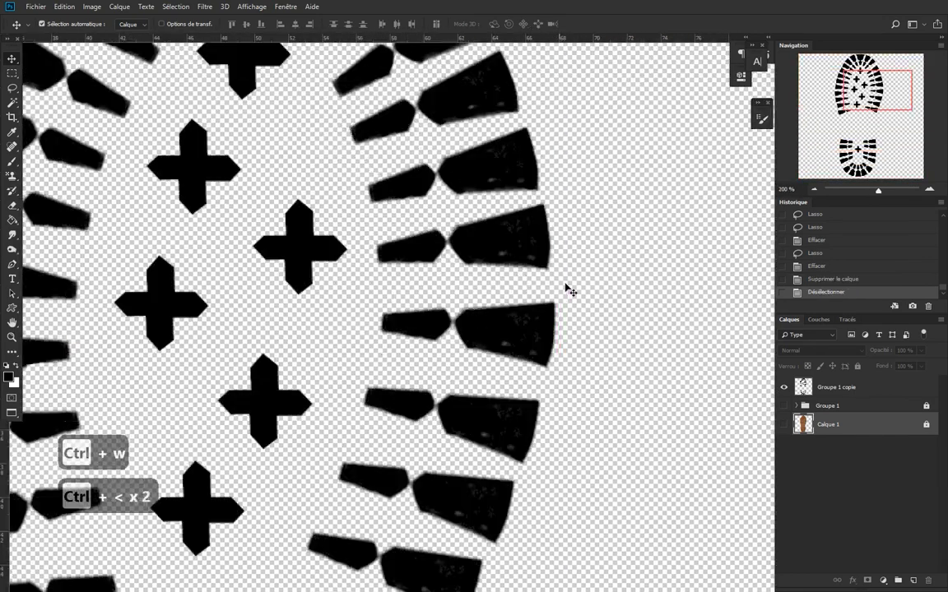
key(ctrl+plus)
scroll(612, 272, down, 1)
drag(612, 273, 610, 277)
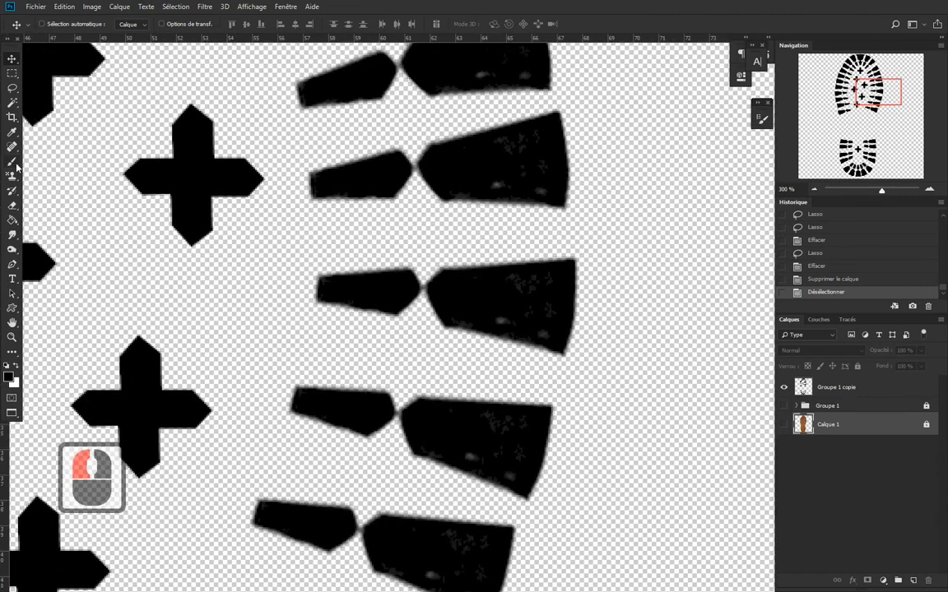
click(12, 162)
click(837, 390)
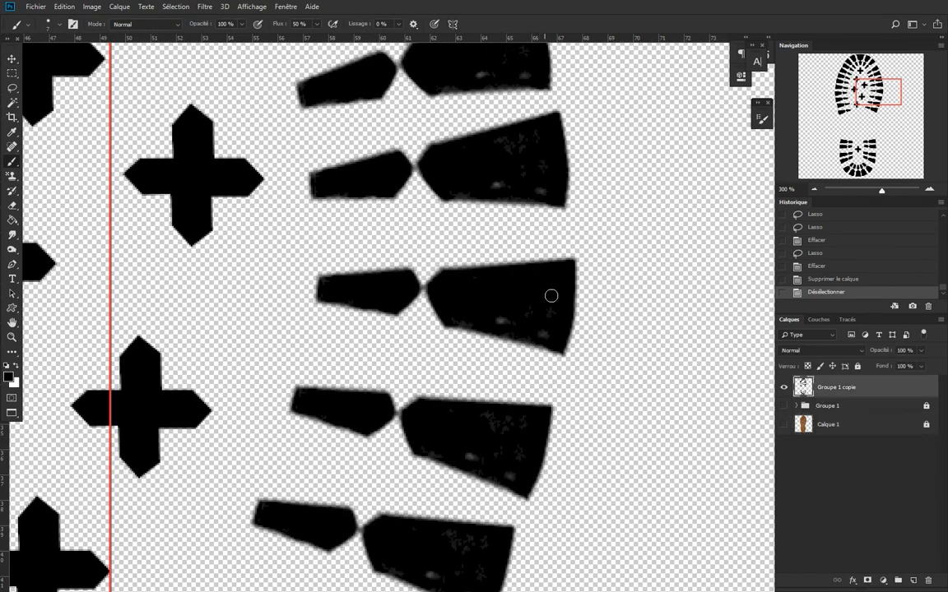
drag(502, 320, 458, 314)
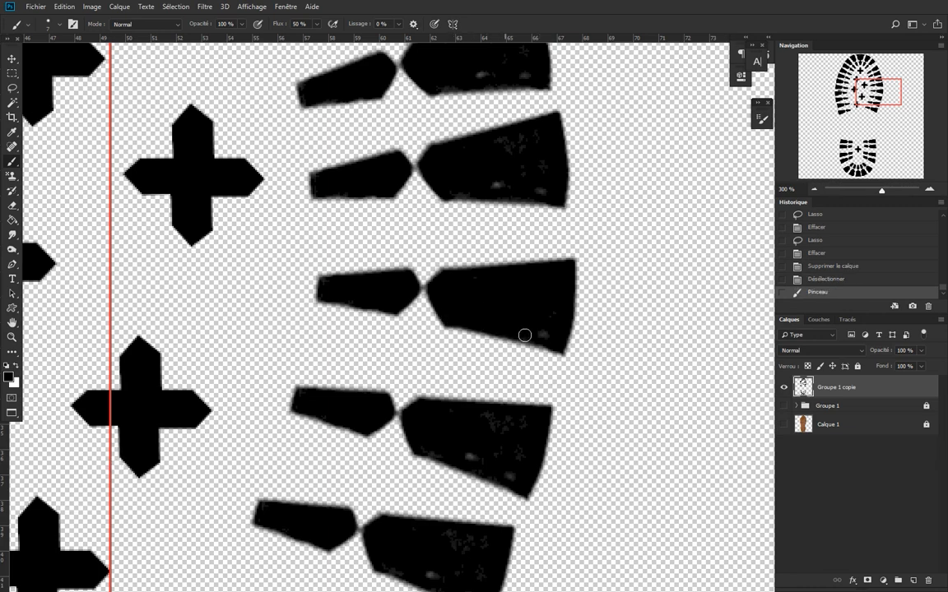
click(499, 297)
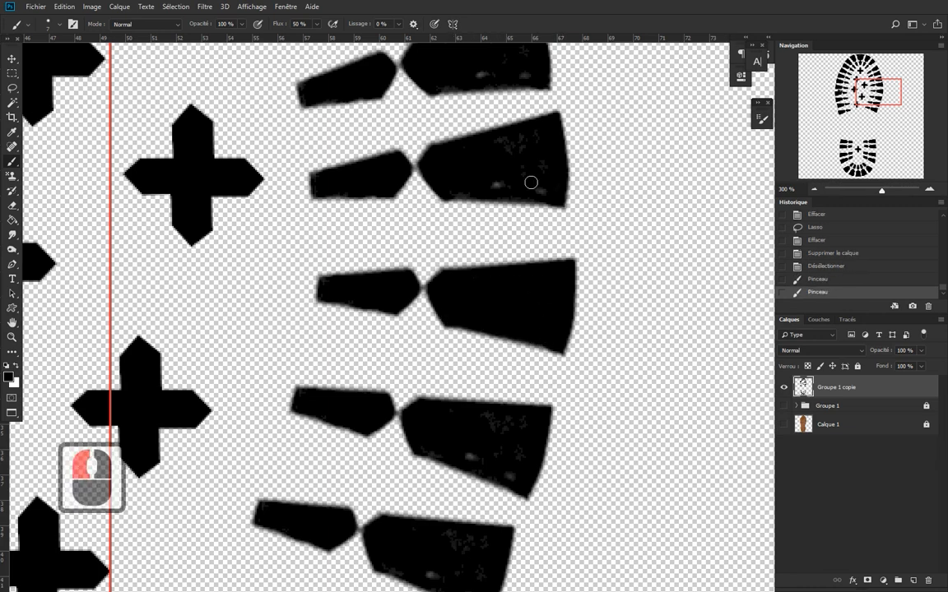
Brush black over the grey specks in the outer and inner parts of the sixth lug right of the toe's centre lug.
click(480, 182)
click(470, 178)
click(490, 150)
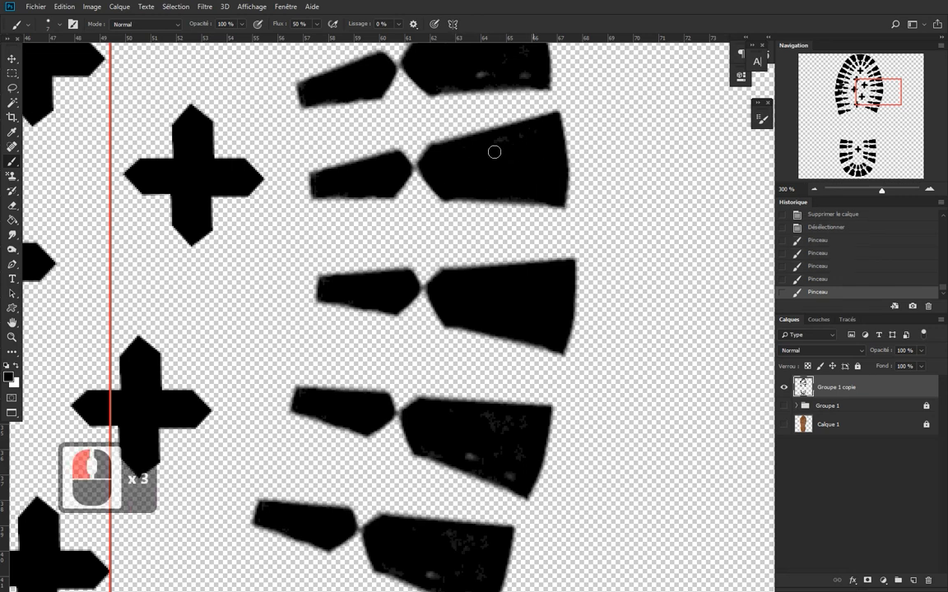
click(430, 149)
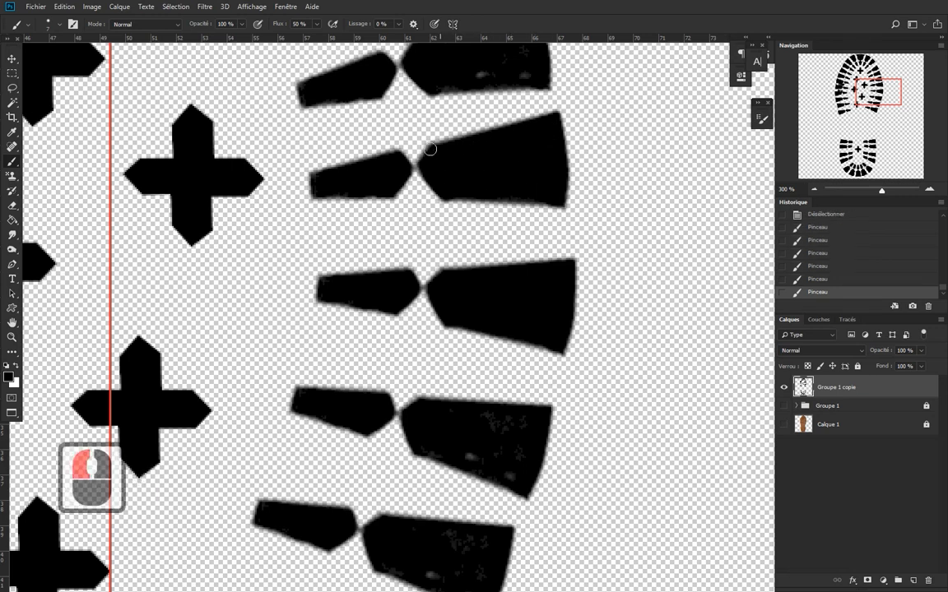
click(358, 181)
Adjust the brush size and paint out the grey specks in the third and fourth lugs right of the toe's centre lug.
scroll(451, 68, up, 5)
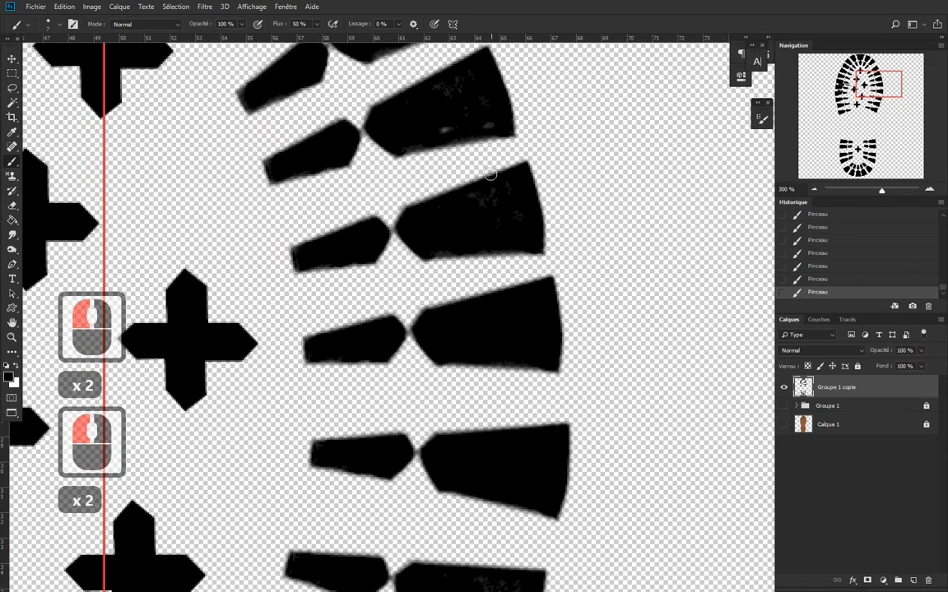
right_click(456, 183)
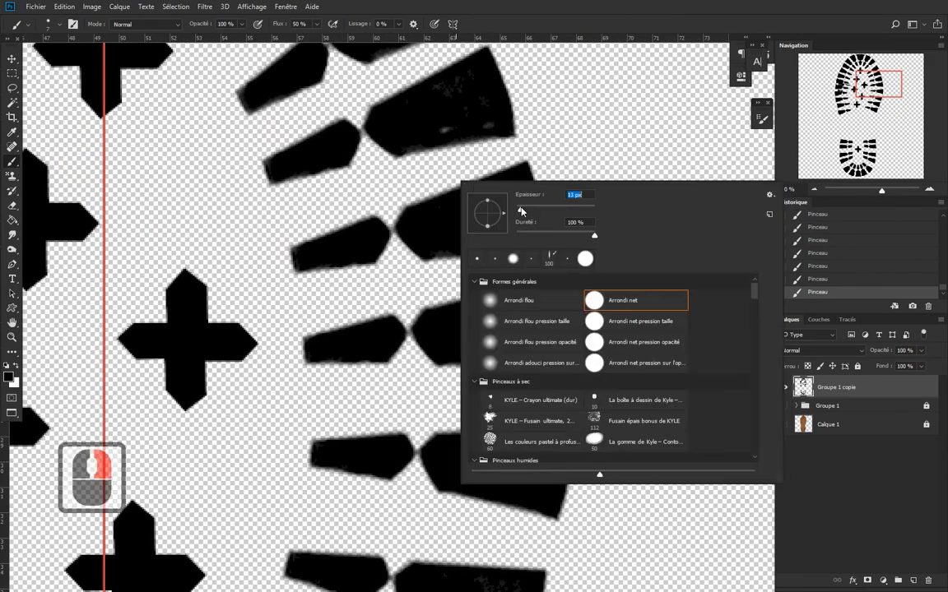
click(445, 121)
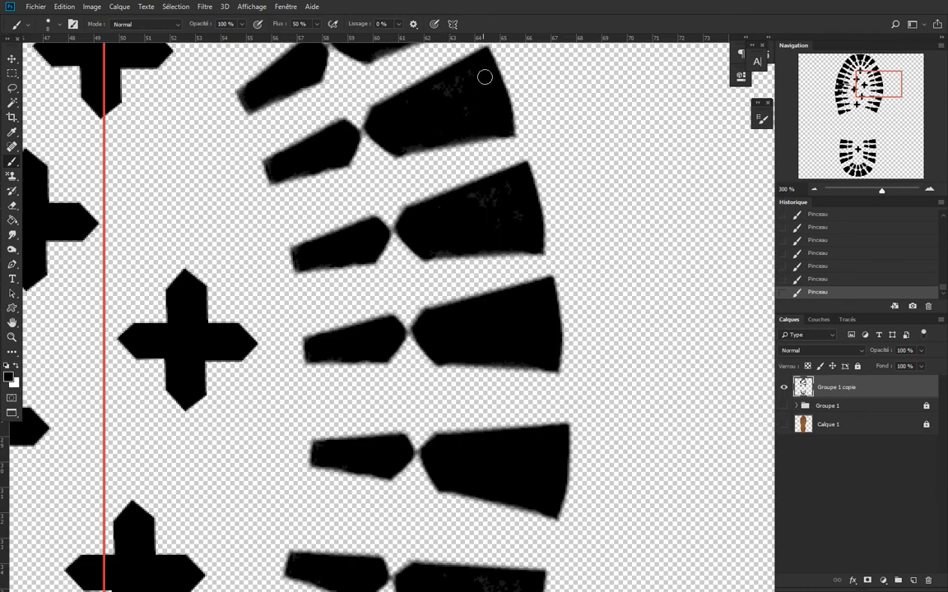
click(313, 155)
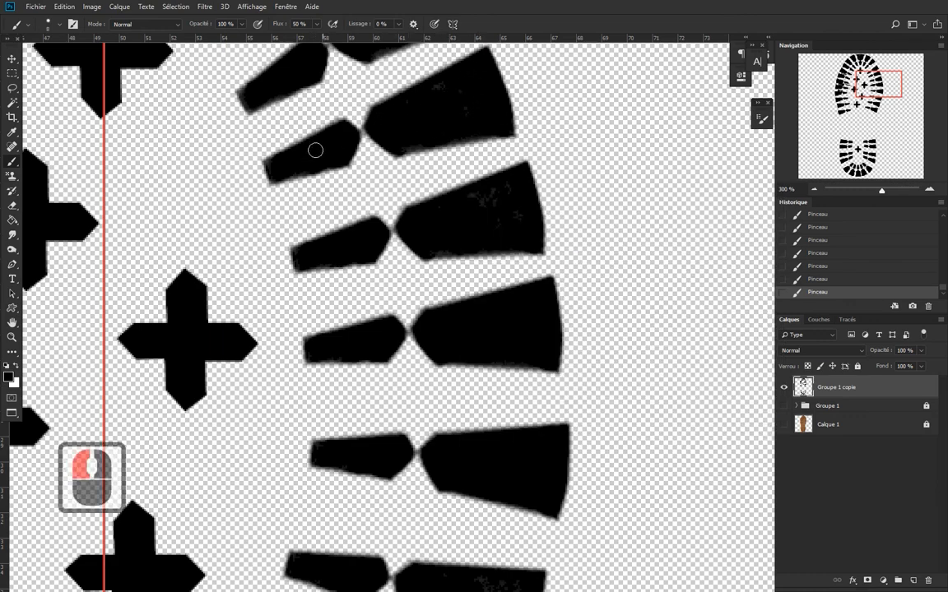
drag(305, 113, 335, 275)
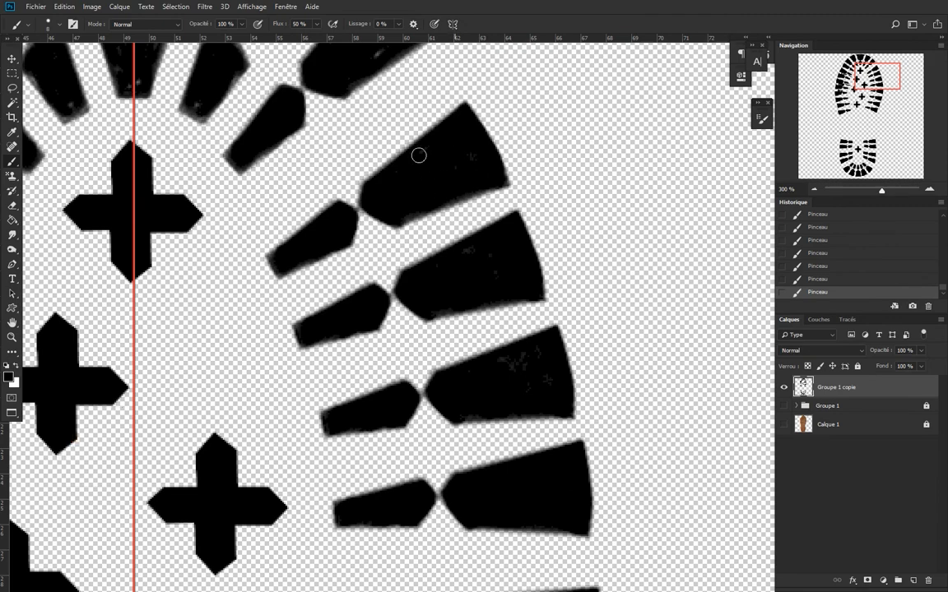
click(306, 239)
drag(315, 231, 282, 254)
scroll(313, 260, up, 4)
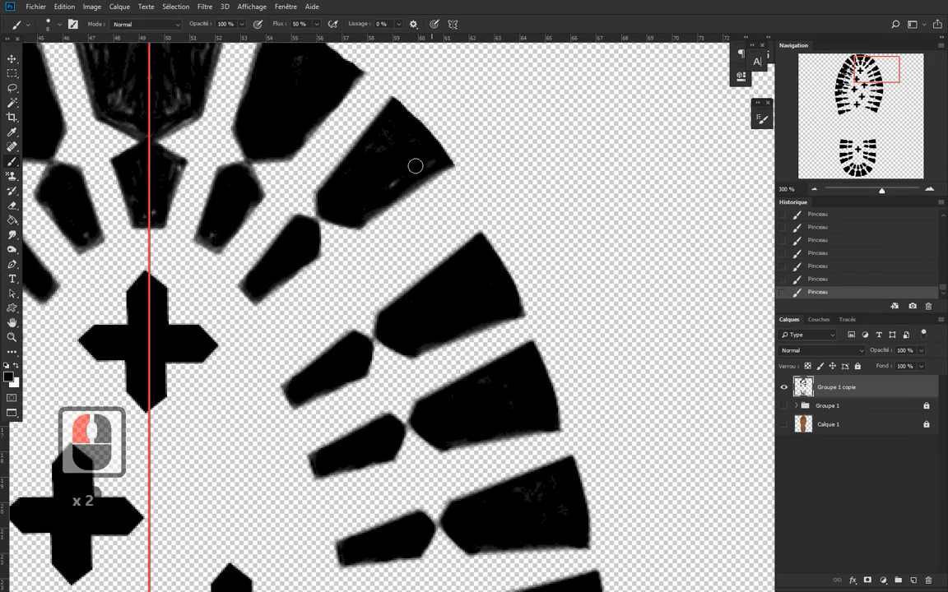
Fill the grey specks in the second lug right of the toe's centre lug and in the first lug's inner part.
drag(293, 252, 269, 276)
click(276, 268)
mouse_move(231, 158)
mouse_down()
mouse_move(294, 219)
mouse_move(294, 280)
mouse_up()
click(312, 245)
click(286, 256)
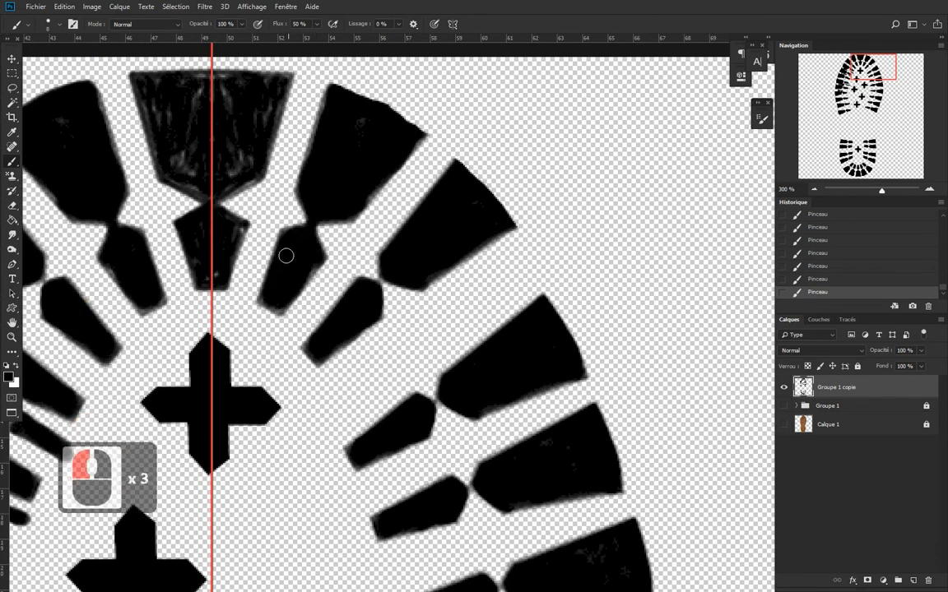
click(284, 244)
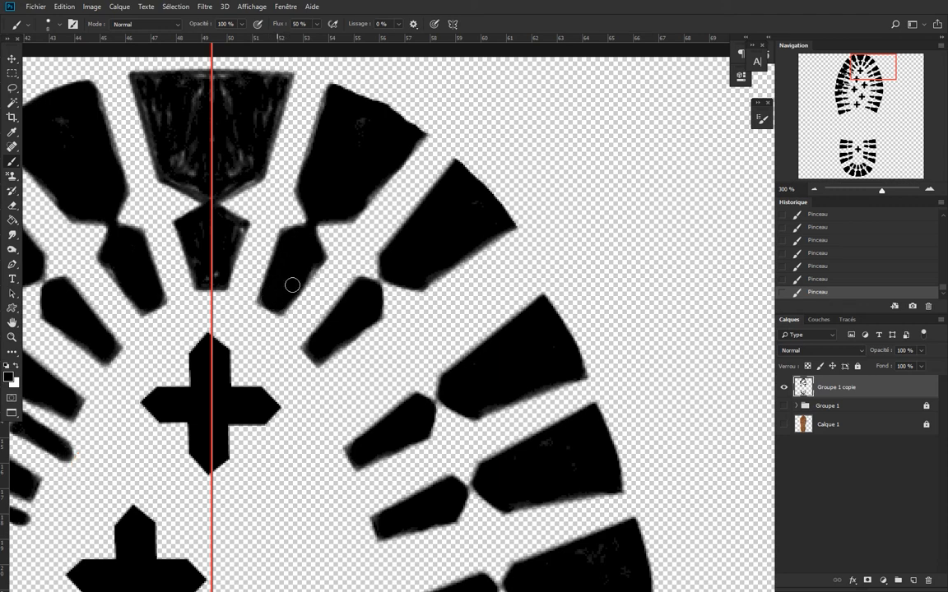
click(284, 237)
Paint solid black along the edges and inside of the outer part of the first lug right of the toe's centre lug.
mouse_move(330, 102)
mouse_down()
mouse_move(332, 94)
mouse_move(315, 177)
mouse_up()
shift+click(306, 184)
shift+click(331, 100)
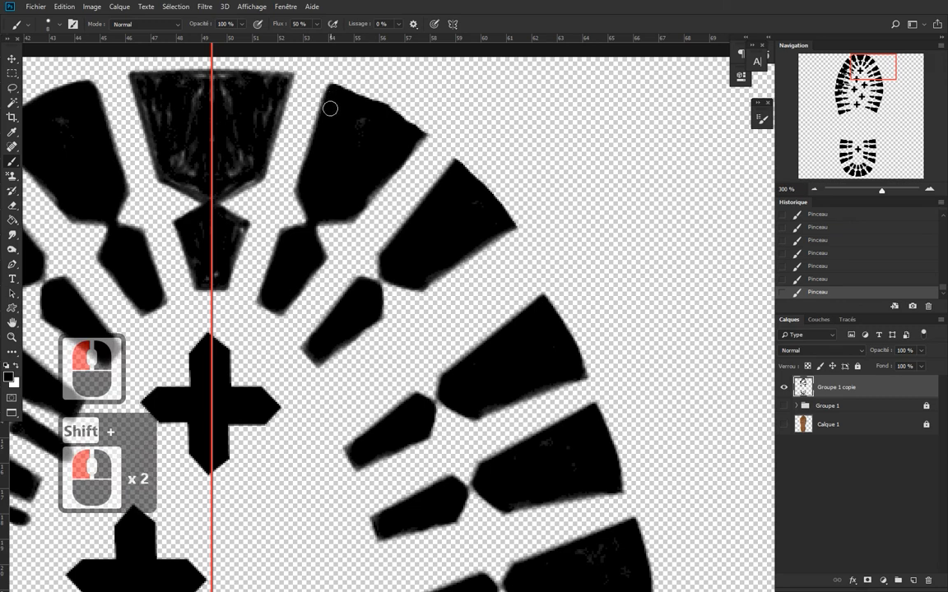
drag(368, 123, 353, 193)
click(352, 212)
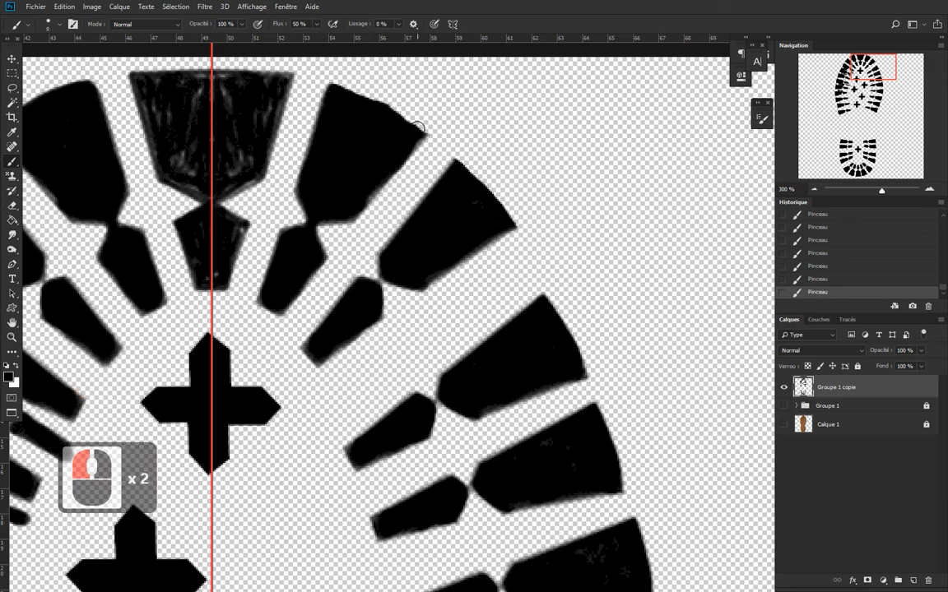
shift+click(417, 136)
Paint the streaked outer part of the toe's centre lug solid black up to its edges.
drag(359, 122, 444, 247)
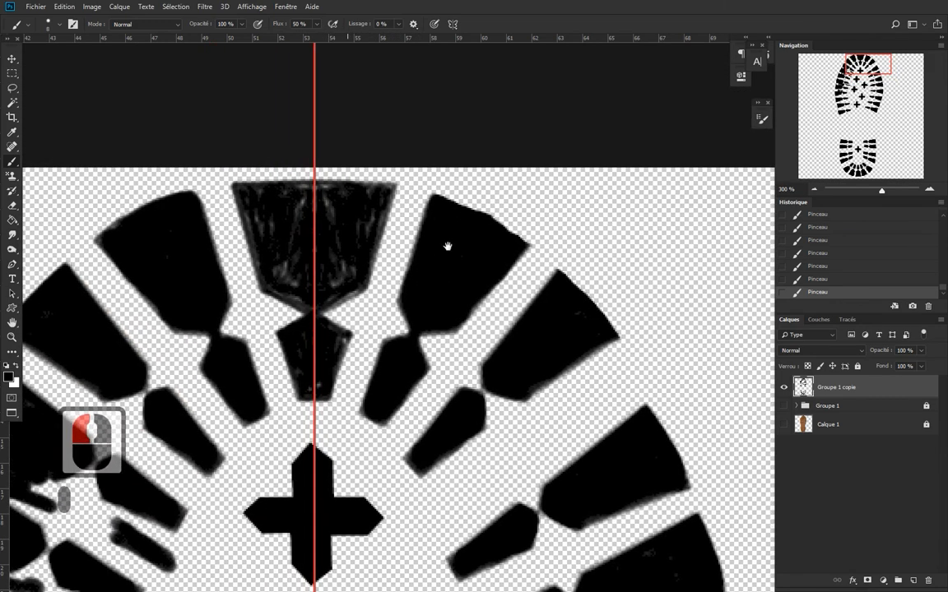
drag(236, 185, 276, 186)
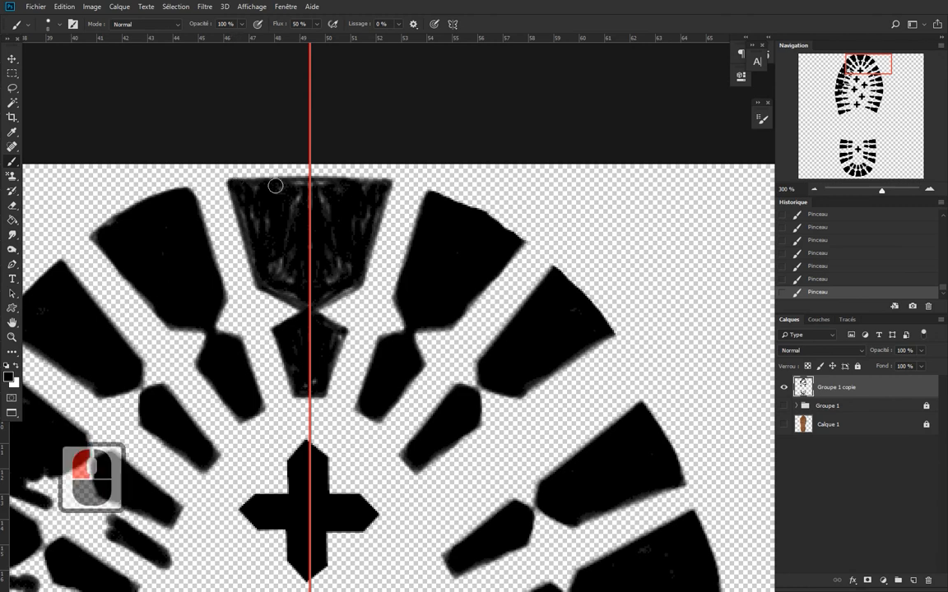
shift+click(384, 187)
mouse_move(358, 220)
mouse_down()
mouse_move(267, 246)
mouse_move(248, 216)
mouse_move(252, 239)
mouse_move(354, 281)
mouse_up()
click(383, 194)
click(384, 193)
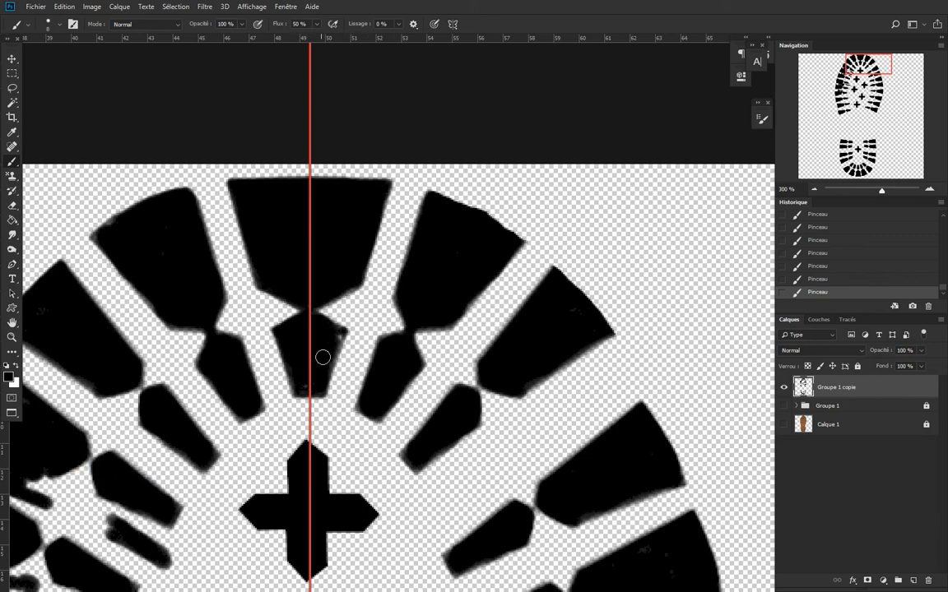
Fill the inner part of the toe's centre lug with solid black, including its corners and lower edge.
click(324, 362)
drag(329, 327, 336, 341)
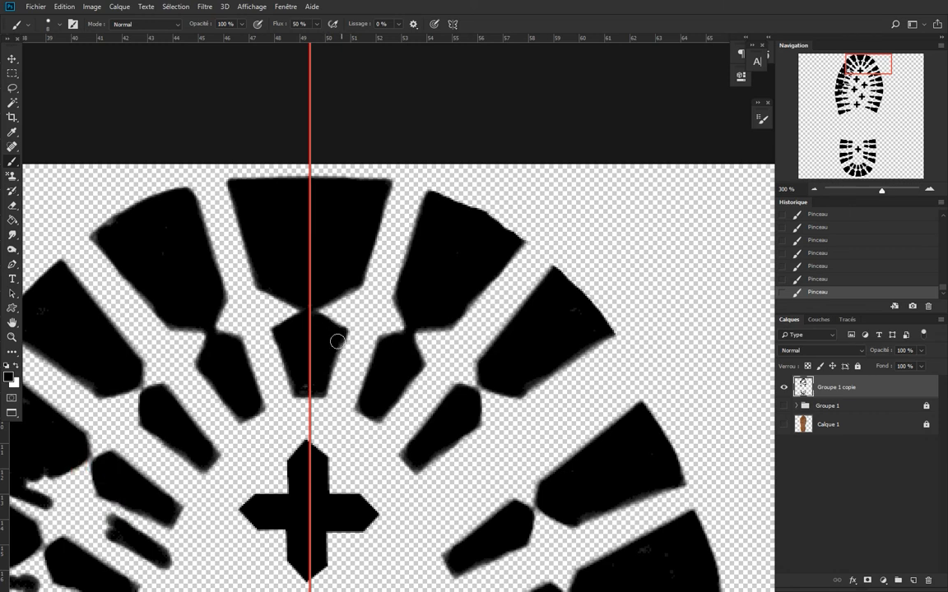
drag(316, 390, 308, 375)
click(264, 307)
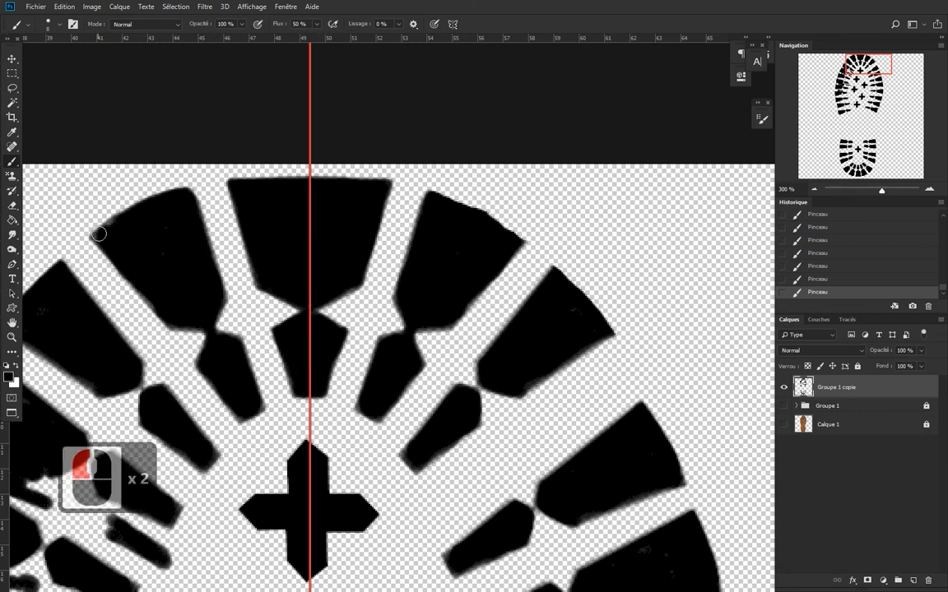
Paint solid black along the outer edge and inside of the first lug left of the toe's centre lug.
mouse_move(99, 234)
mouse_down()
mouse_move(147, 208)
mouse_move(106, 232)
mouse_up()
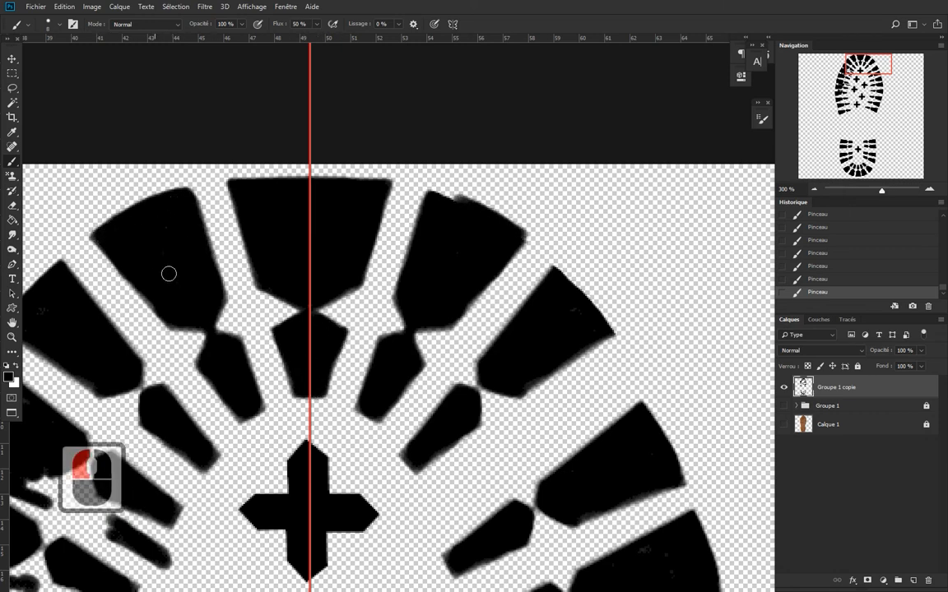
click(110, 245)
click(99, 238)
shift+click(171, 320)
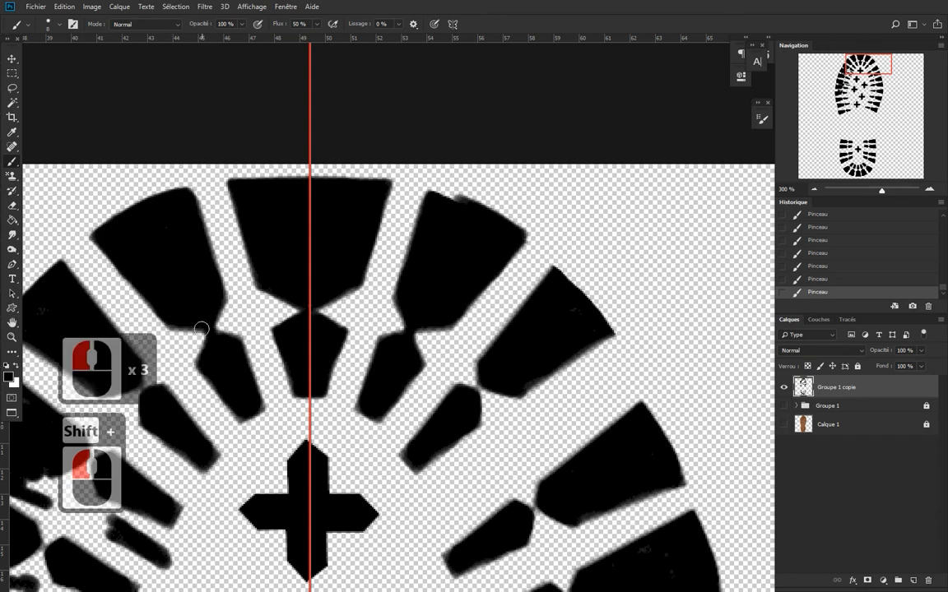
Finish the inner edge of the first lug left of the toe's centre lug and turn off the brush's paint symmetry.
shift+click(201, 328)
drag(153, 265, 349, 163)
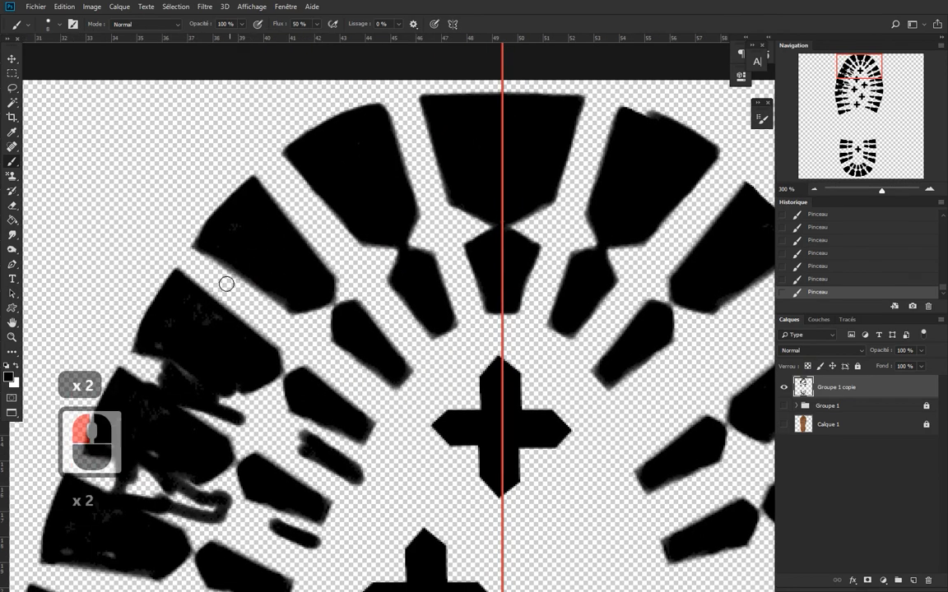
drag(226, 282, 332, 159)
drag(467, 291, 201, 227)
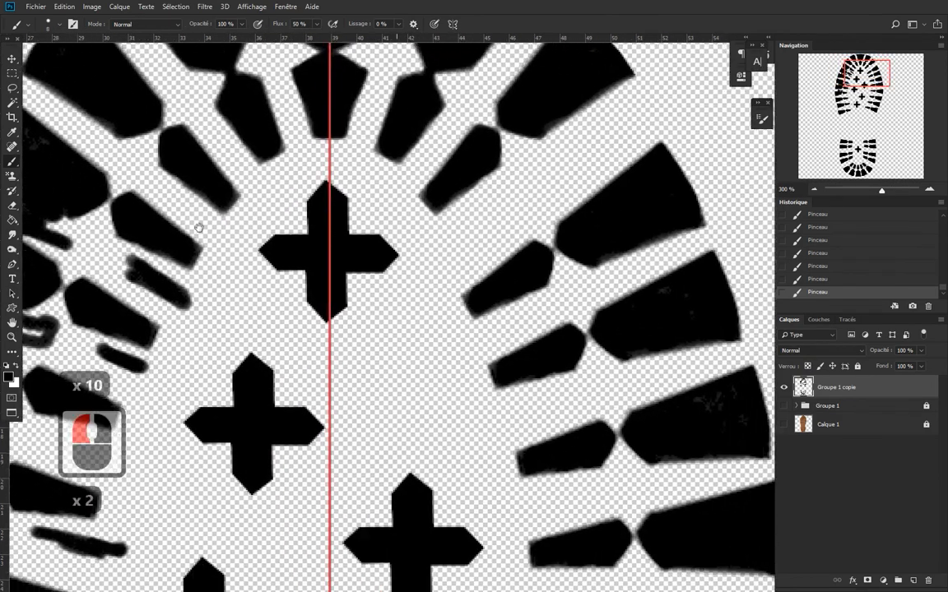
drag(293, 308, 491, 261)
click(452, 24)
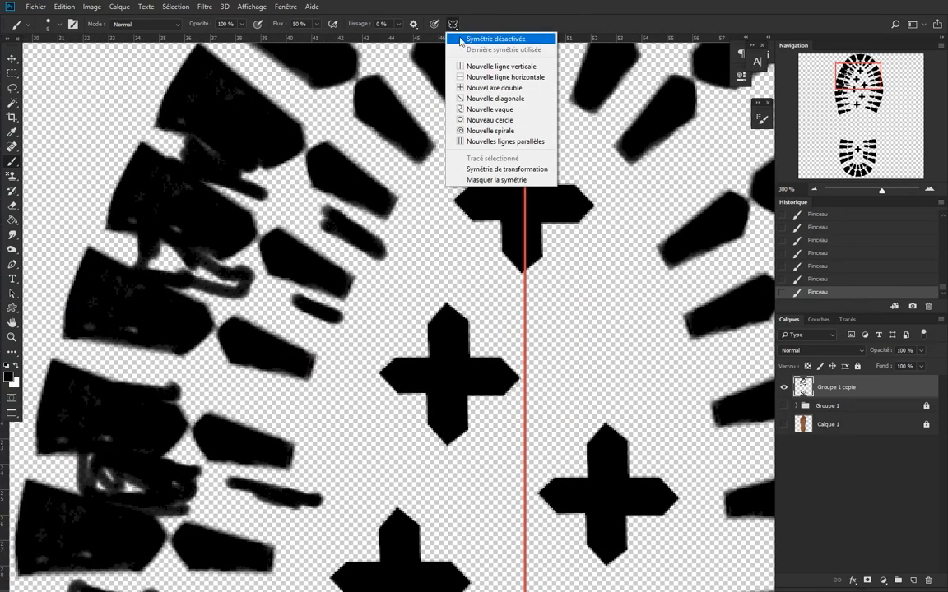
click(469, 40)
Erase the stray black strokes between the fourth and fifth lugs left of the toe's centre lug, including those between their inner parts.
drag(202, 244, 467, 193)
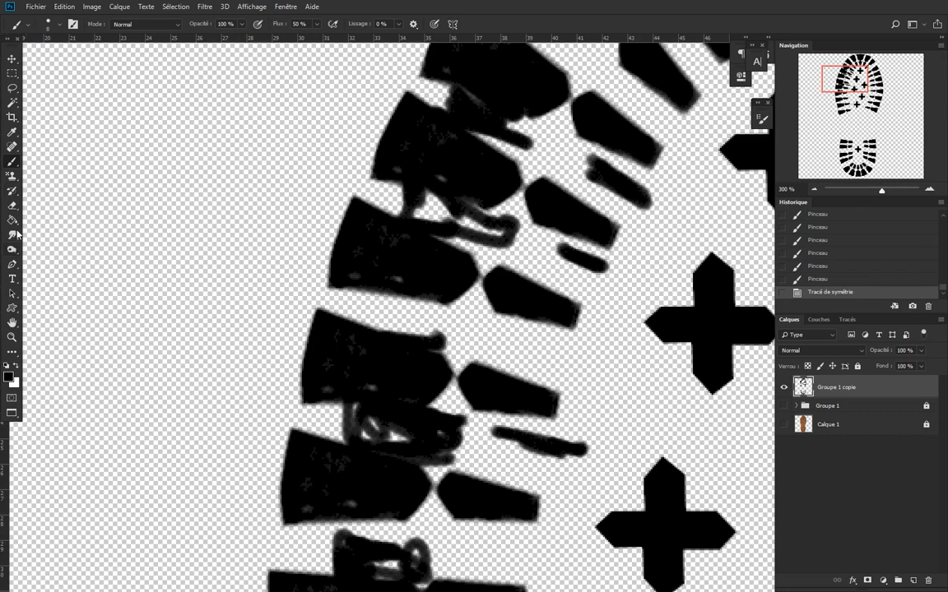
click(13, 204)
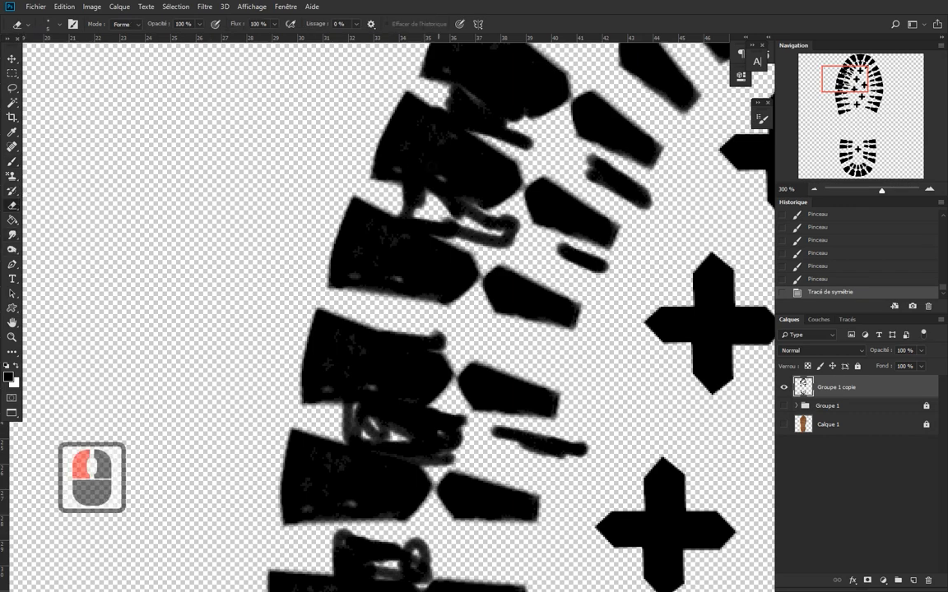
click(358, 191)
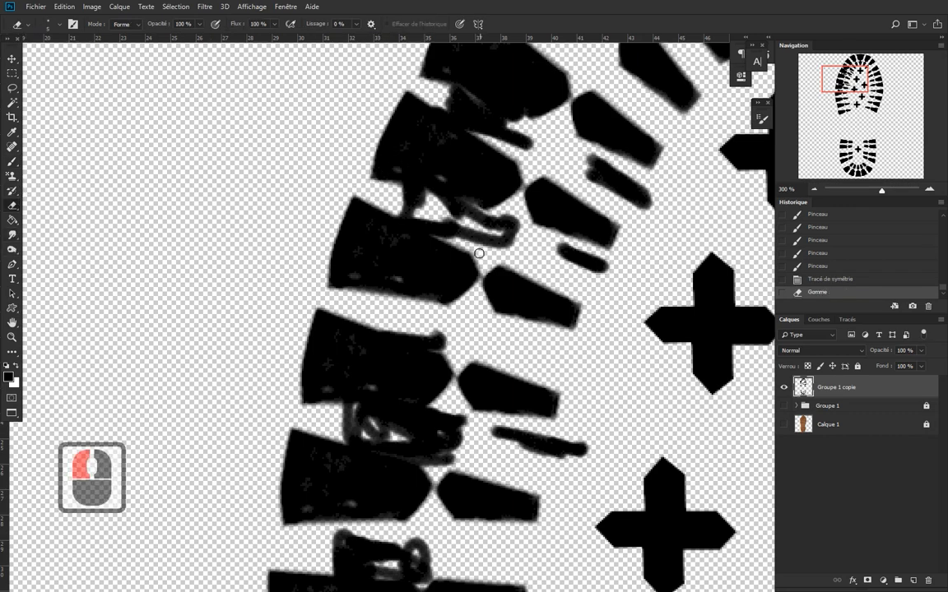
shift+click(477, 213)
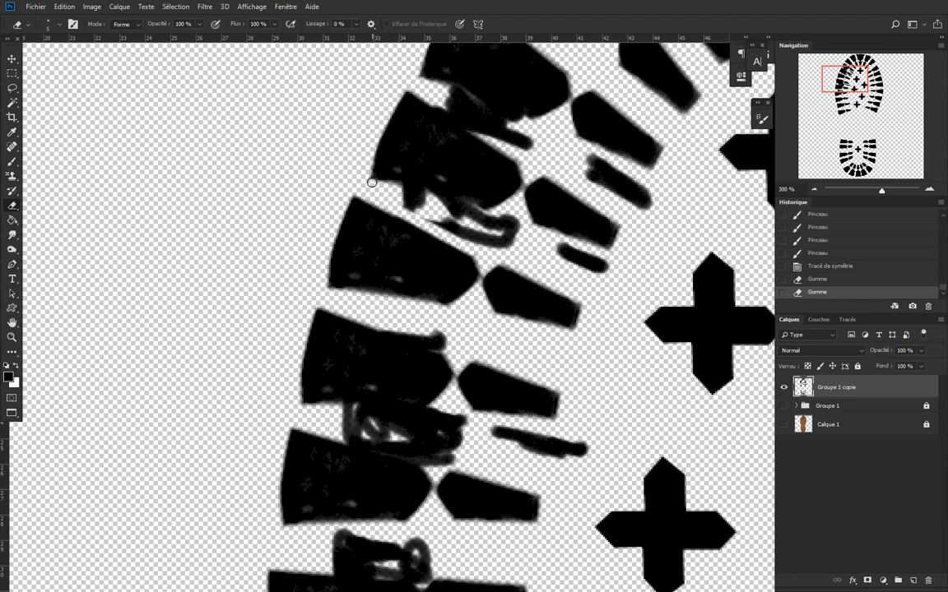
click(514, 232)
shift+click(498, 216)
mouse_move(517, 238)
mouse_down()
mouse_move(477, 222)
mouse_move(485, 241)
mouse_move(460, 232)
mouse_move(406, 198)
mouse_move(605, 261)
mouse_up()
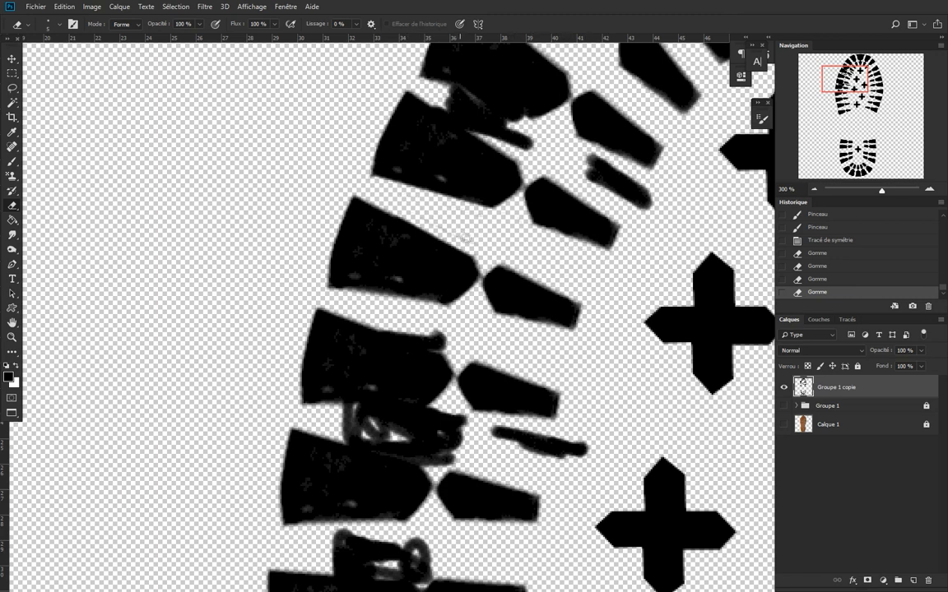
Erase the stray strokes between the third and fourth lugs left of the toe's centre lug, including those between their inner parts.
click(531, 149)
click(411, 86)
shift+click(525, 159)
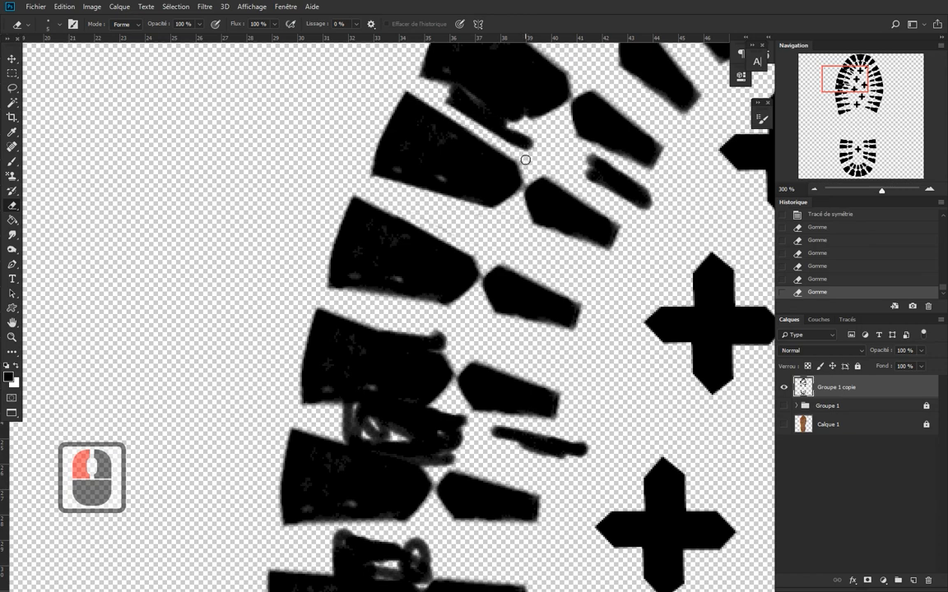
click(419, 79)
shift+click(553, 127)
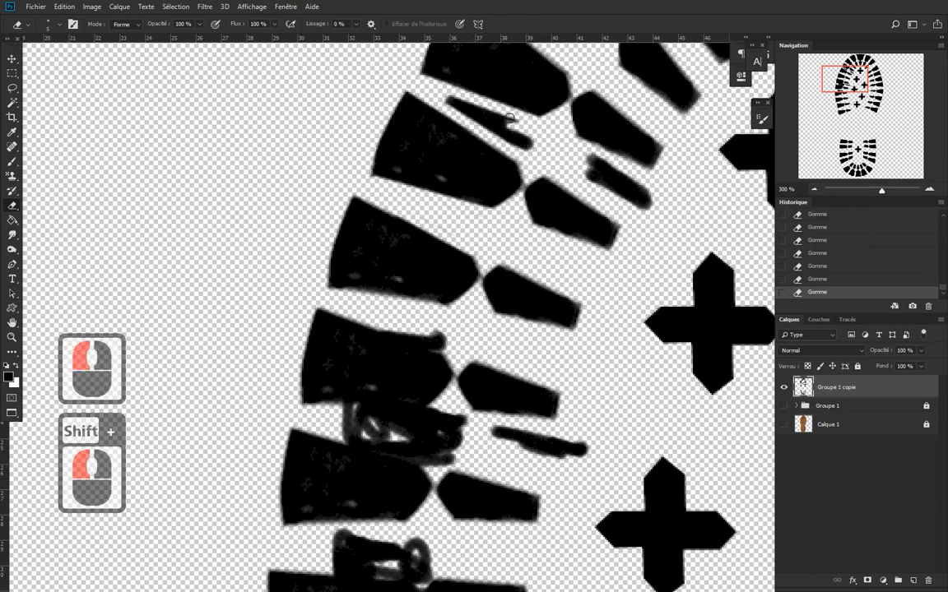
mouse_move(459, 90)
mouse_down()
mouse_move(523, 124)
mouse_move(502, 127)
mouse_move(529, 141)
mouse_up()
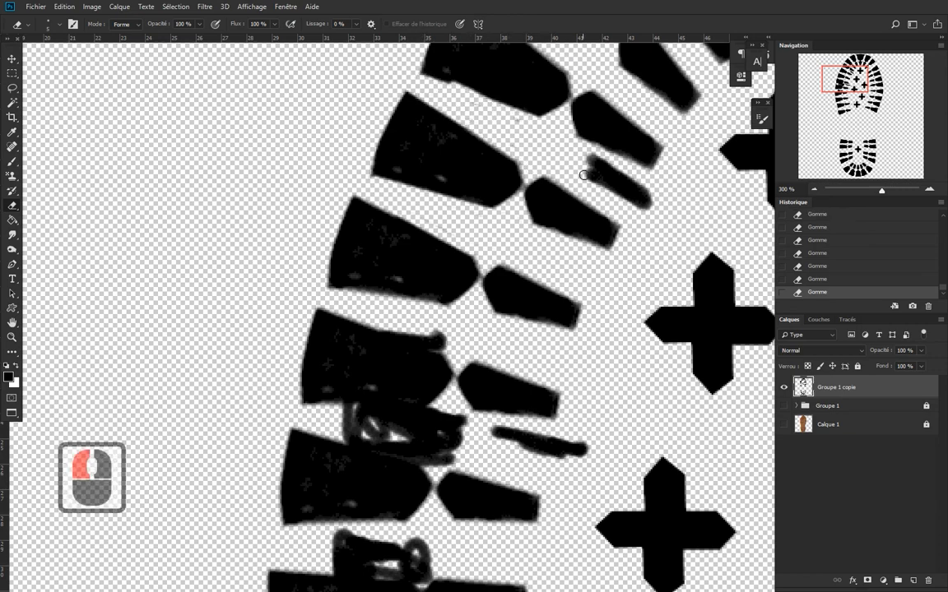
mouse_move(585, 174)
mouse_down()
mouse_move(647, 204)
mouse_move(608, 166)
mouse_move(620, 196)
mouse_move(584, 176)
mouse_up()
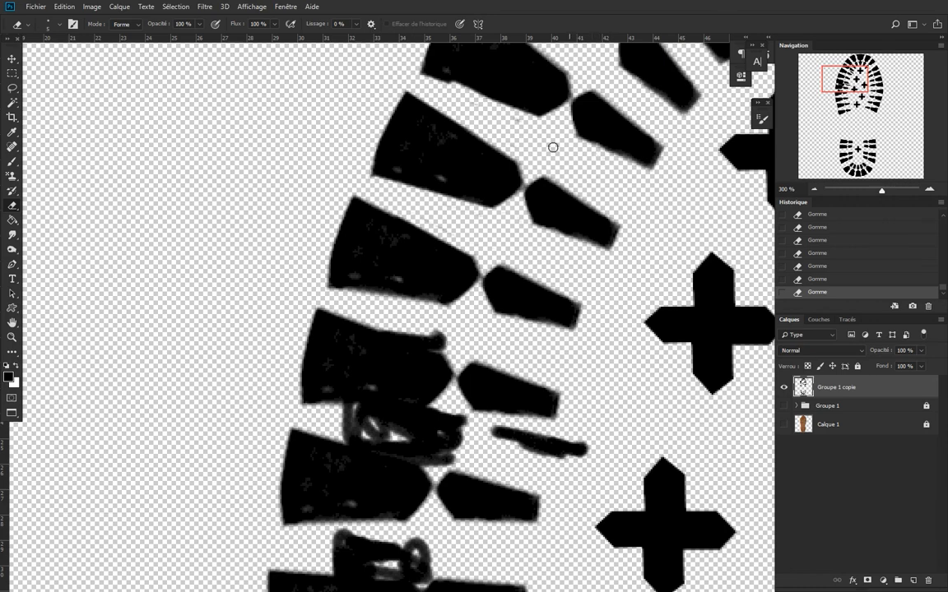
drag(525, 122, 519, 145)
Erase the stray paint along the upper and lower edges of the sixth lug left of the toe's centre lug.
scroll(537, 162, down, 4)
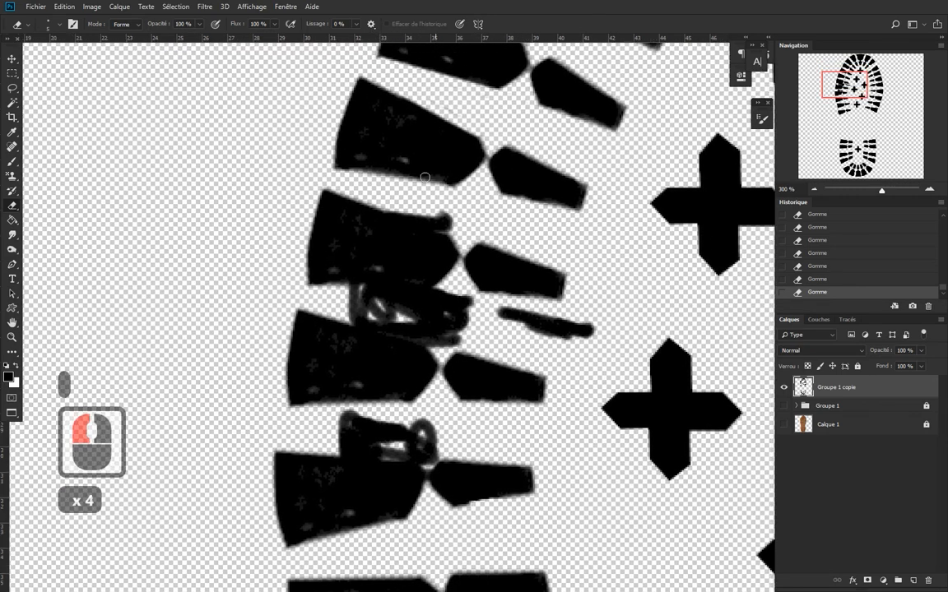
click(407, 207)
shift+click(457, 209)
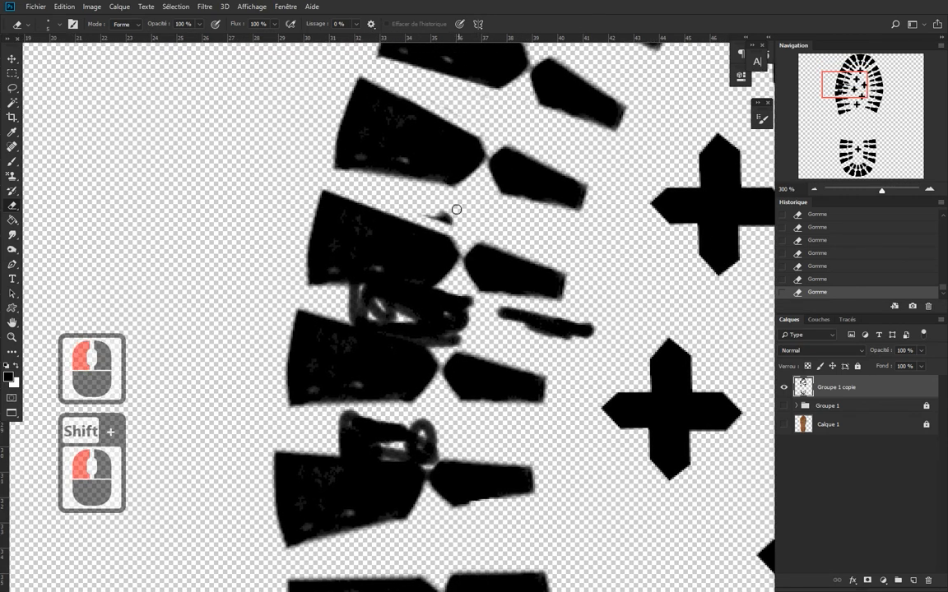
scroll(518, 163, down, 2)
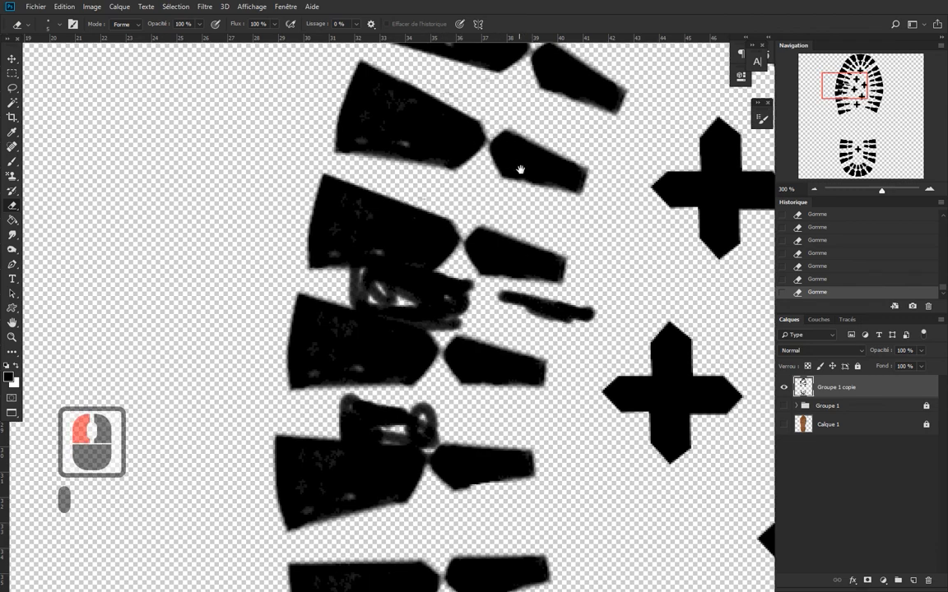
click(444, 249)
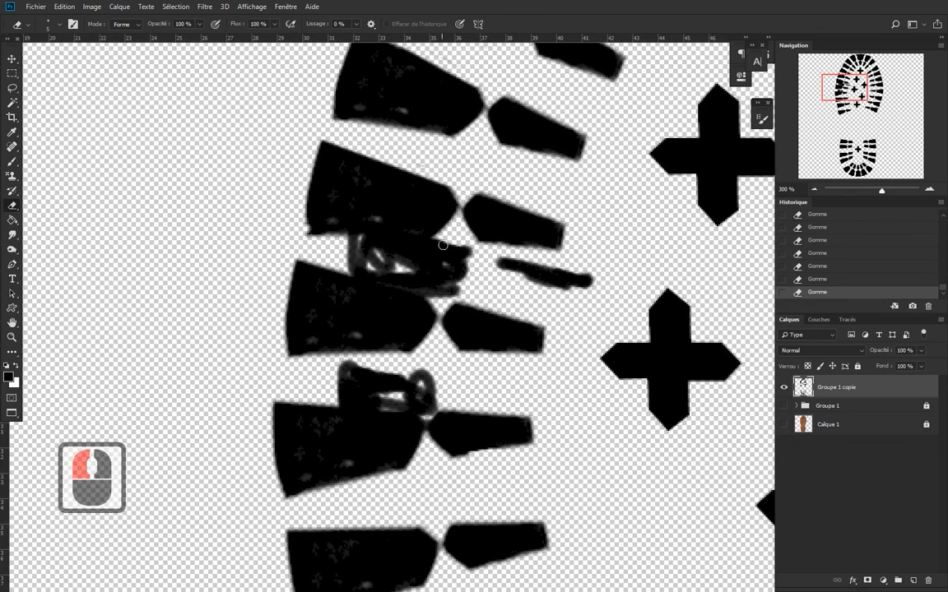
shift+click(311, 229)
click(395, 256)
click(395, 256)
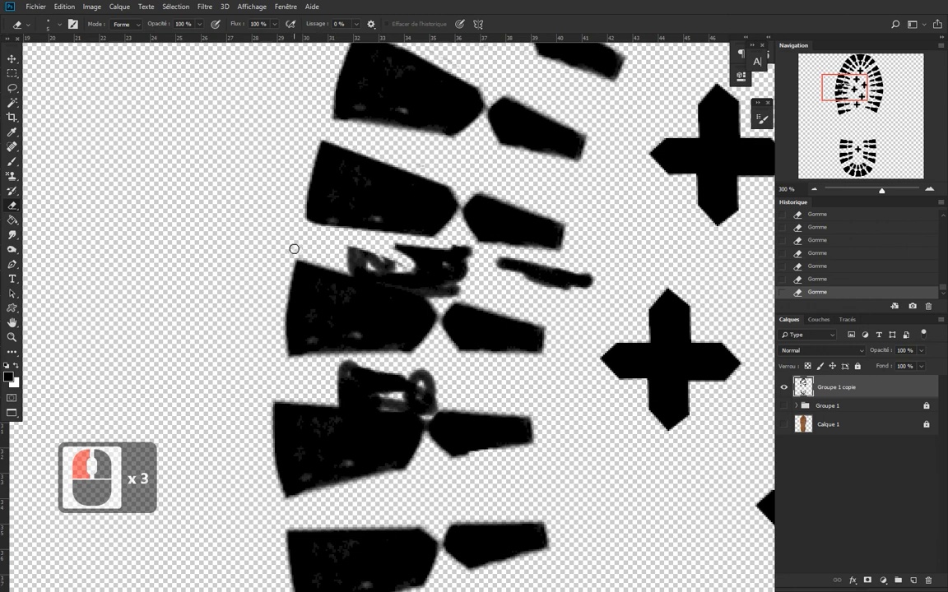
Erase the remaining scribbles between the sixth and seventh left lugs, including the detached stroke between their inner parts.
shift+click(336, 266)
drag(349, 252, 397, 270)
mouse_move(391, 265)
mouse_down()
mouse_move(353, 257)
mouse_move(390, 268)
mouse_up()
mouse_move(349, 252)
mouse_down()
mouse_move(385, 250)
mouse_move(408, 246)
mouse_move(405, 259)
mouse_move(465, 251)
mouse_move(455, 276)
mouse_move(463, 288)
mouse_move(452, 295)
mouse_move(438, 285)
mouse_move(455, 281)
mouse_move(418, 270)
mouse_up()
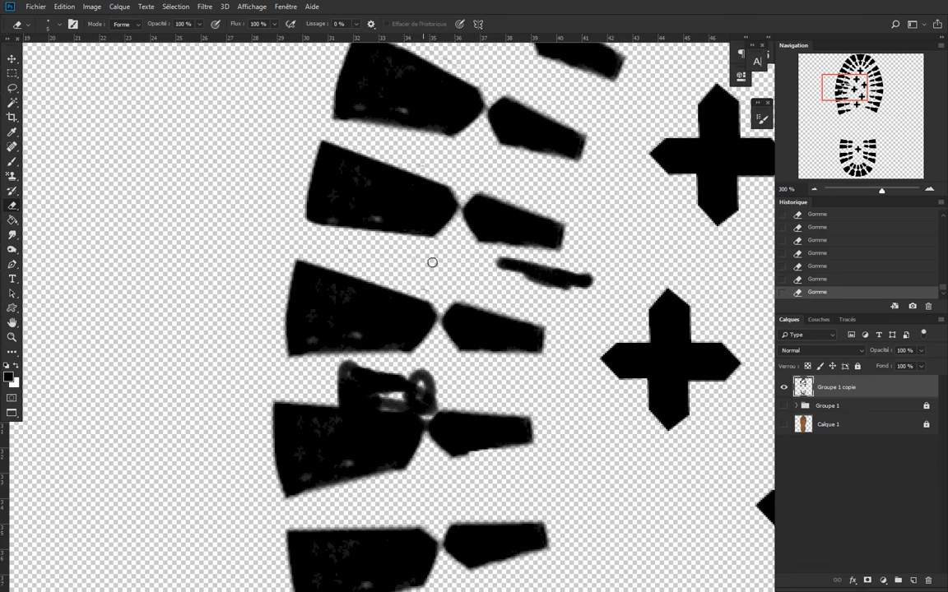
mouse_move(494, 272)
mouse_down()
mouse_move(561, 276)
mouse_move(522, 280)
mouse_move(556, 282)
mouse_up()
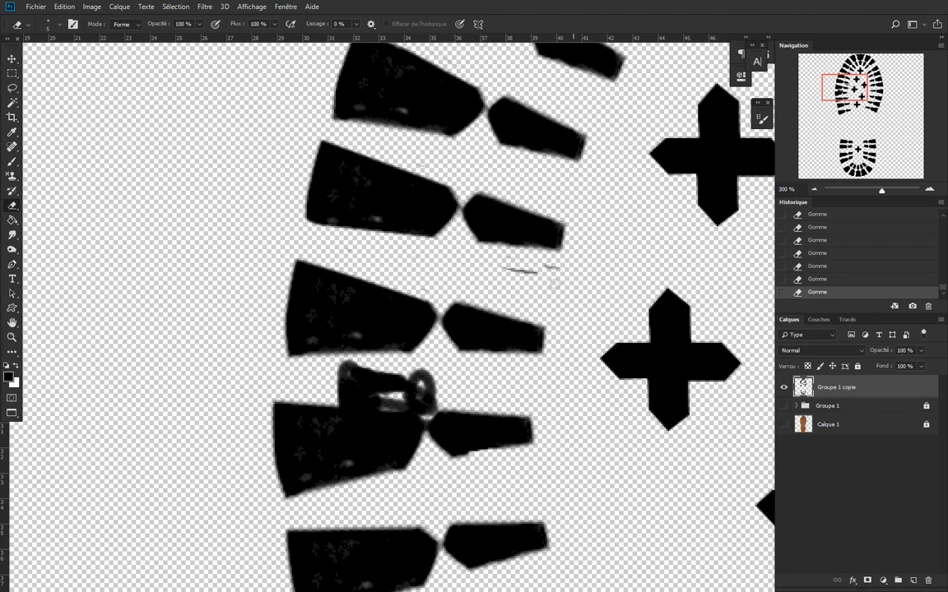
mouse_move(493, 265)
mouse_down()
mouse_move(506, 275)
mouse_move(533, 172)
mouse_up()
Erase the looped scribble between the seventh and eighth left lugs, straightening the eighth lug's upper edge.
click(296, 259)
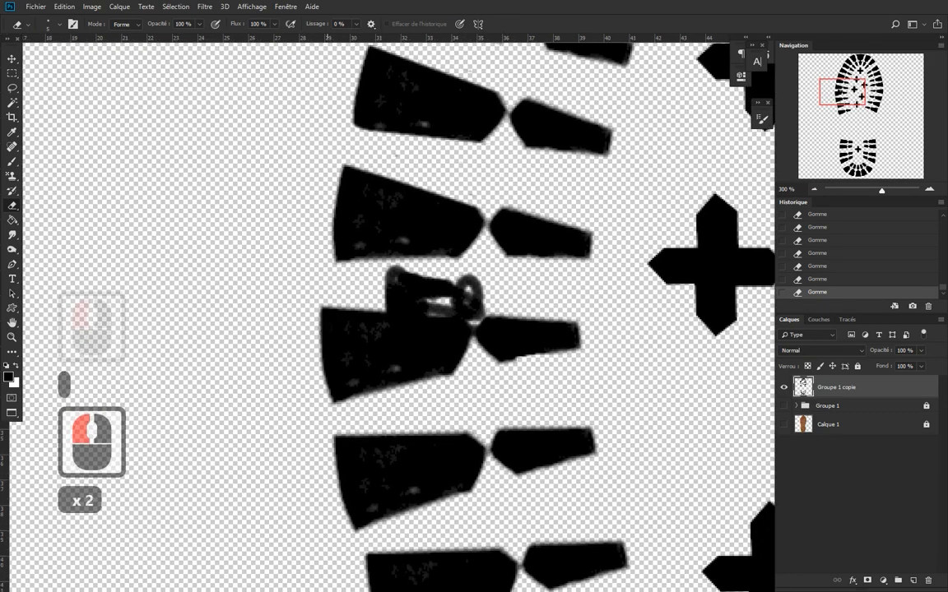
click(488, 316)
shift+click(469, 316)
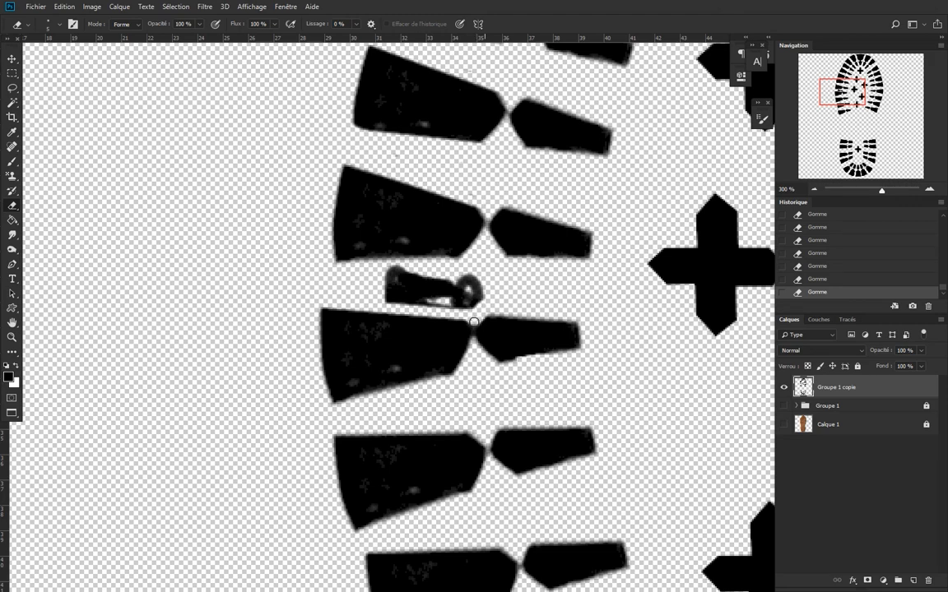
mouse_move(468, 286)
mouse_down()
mouse_move(386, 298)
mouse_move(450, 269)
mouse_move(452, 281)
mouse_move(381, 287)
mouse_move(442, 292)
mouse_move(406, 301)
mouse_up()
drag(462, 277, 507, 275)
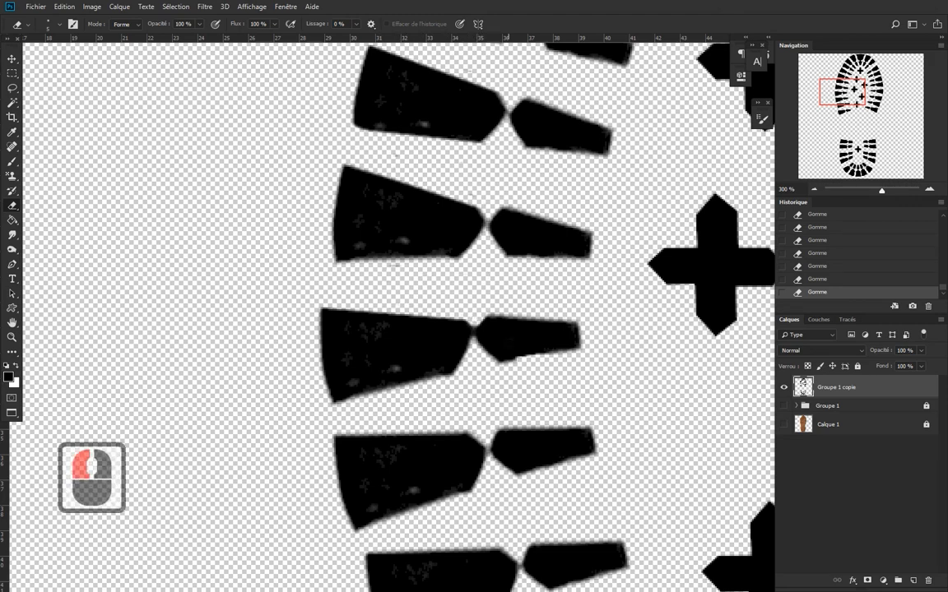
Trim the lower edge of the eighth left lug's inner part with straight eraser strokes.
click(491, 369)
shift+click(607, 349)
click(590, 356)
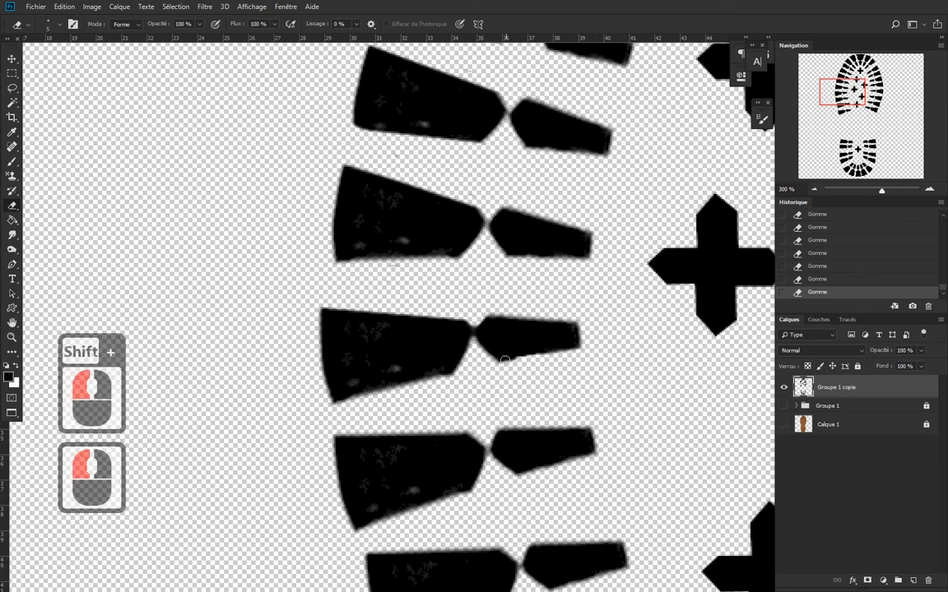
shift+click(490, 369)
shift+click(601, 350)
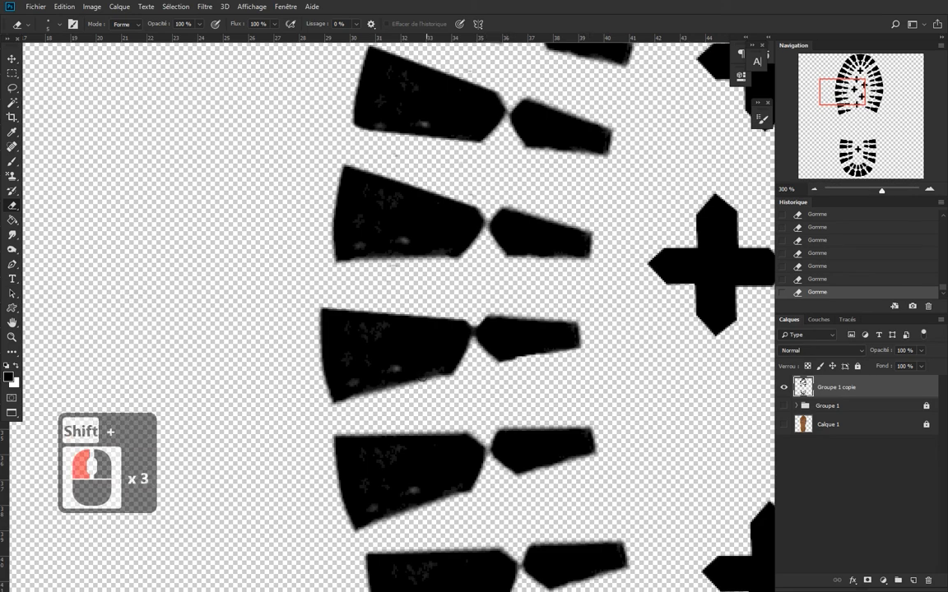
Paint over the grey specks with black in the outer parts of the two lowest forefoot lugs on the left side.
key(space)
drag(484, 390, 403, 160)
drag(527, 395, 417, 194)
drag(446, 286, 510, 310)
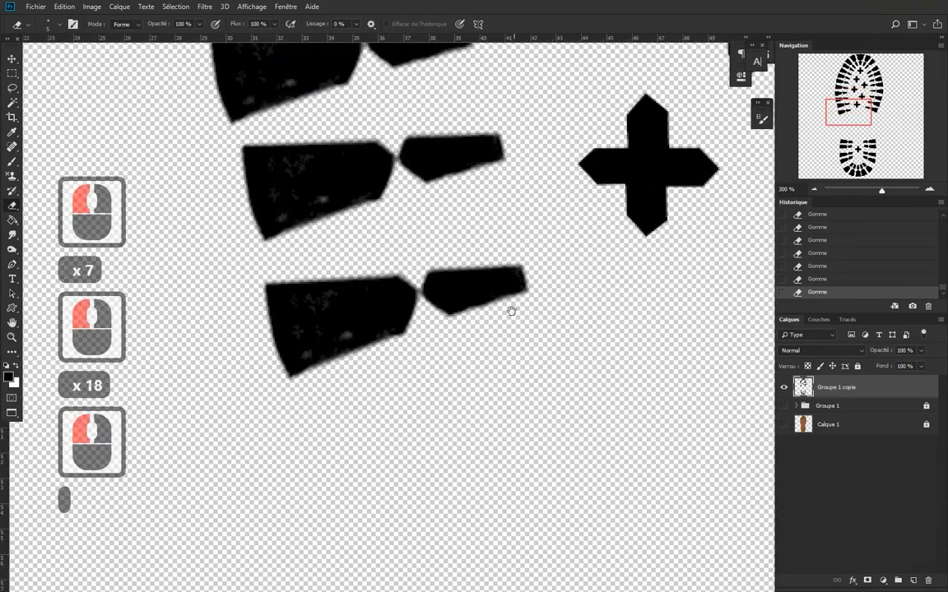
click(12, 161)
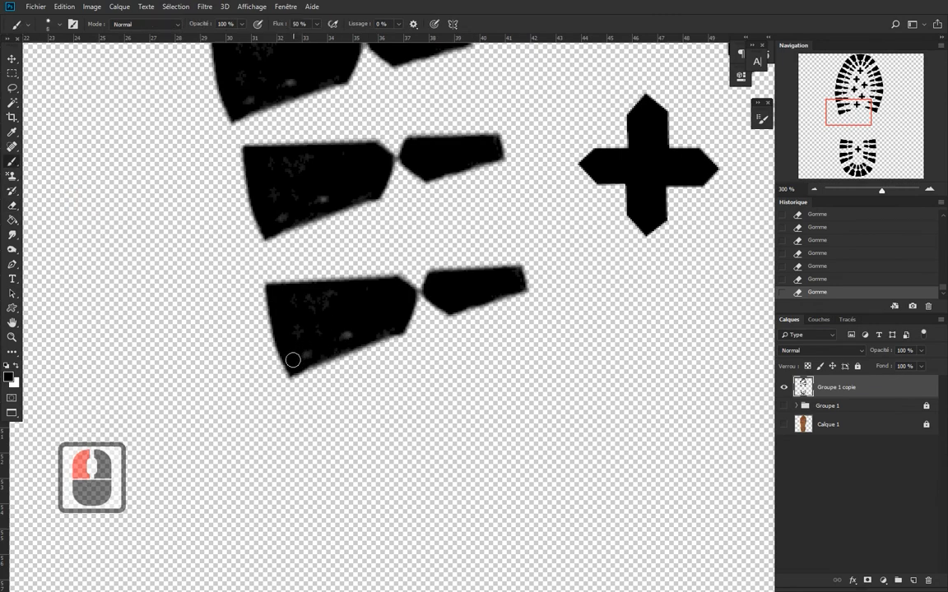
mouse_move(293, 359)
mouse_down()
mouse_move(380, 334)
mouse_move(322, 336)
mouse_move(354, 313)
mouse_move(306, 326)
mouse_move(333, 305)
mouse_move(287, 308)
mouse_move(277, 295)
mouse_move(393, 297)
mouse_up()
mouse_move(325, 346)
mouse_down()
mouse_move(294, 333)
mouse_move(331, 289)
mouse_up()
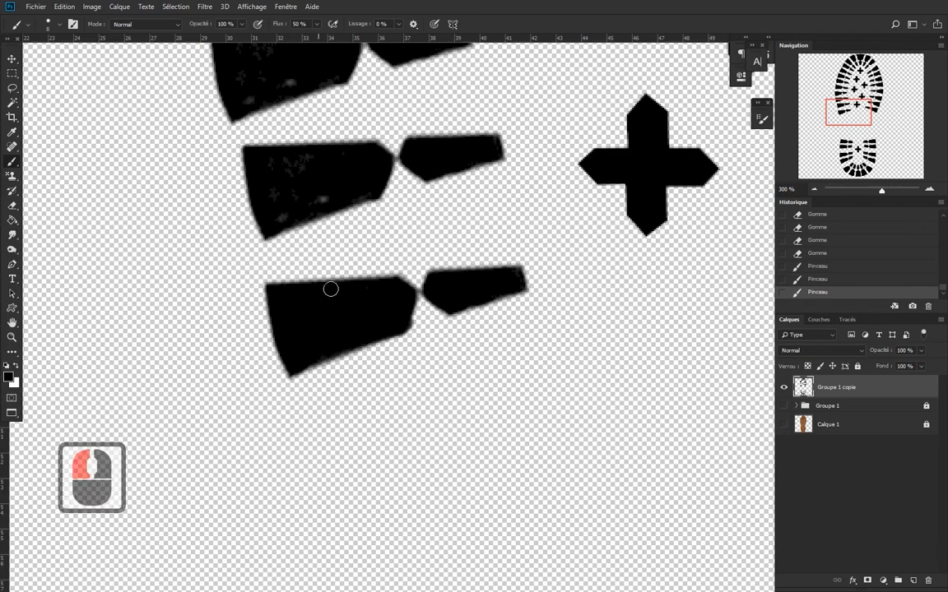
click(268, 223)
mouse_move(368, 180)
mouse_down()
mouse_move(322, 196)
mouse_move(352, 181)
mouse_move(292, 167)
mouse_move(262, 187)
mouse_move(254, 159)
mouse_up()
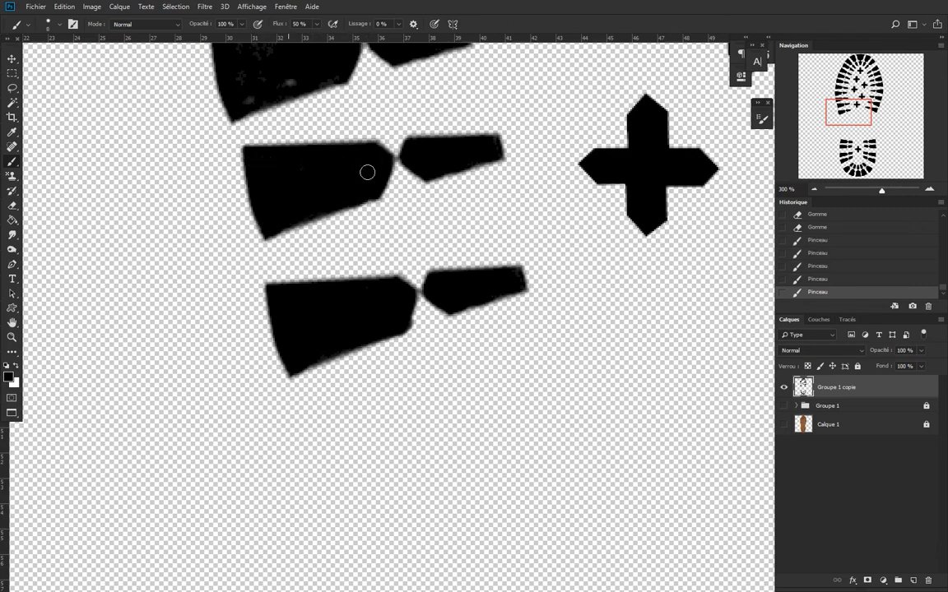
Paint over the grey specks with black in the outer parts of the ninth and eighth left lugs, working up the forefoot.
scroll(367, 172, up, 6)
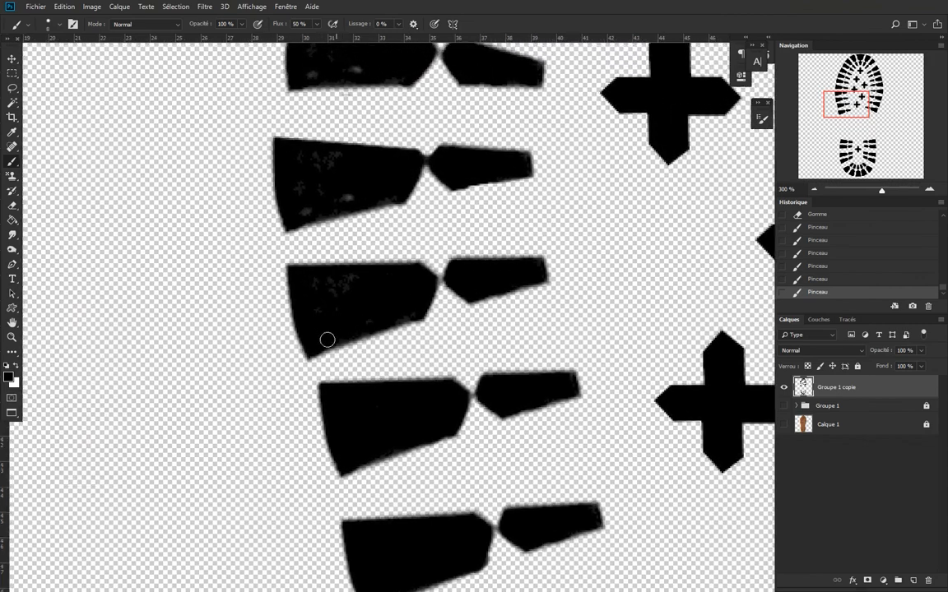
drag(328, 289, 321, 274)
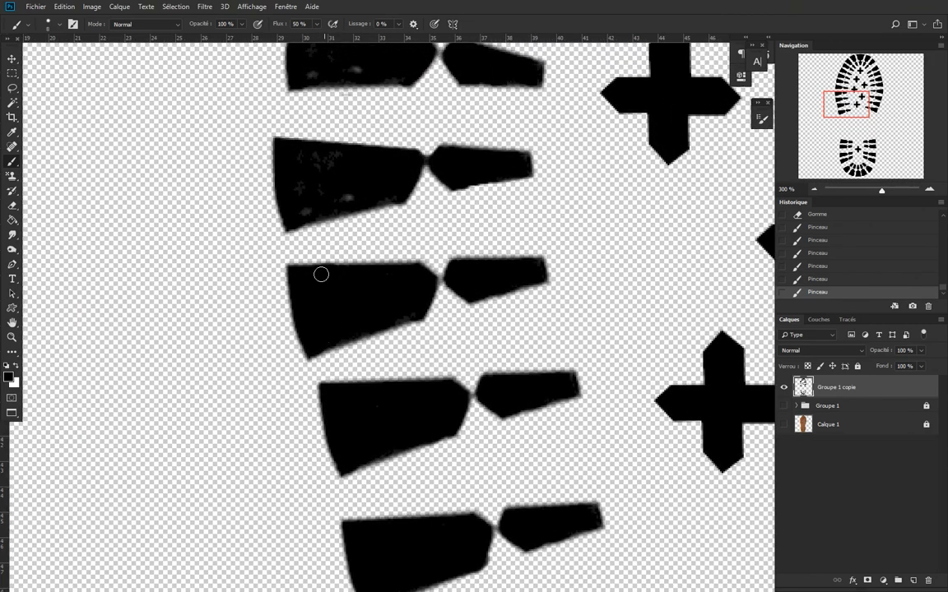
click(372, 326)
drag(287, 204, 298, 211)
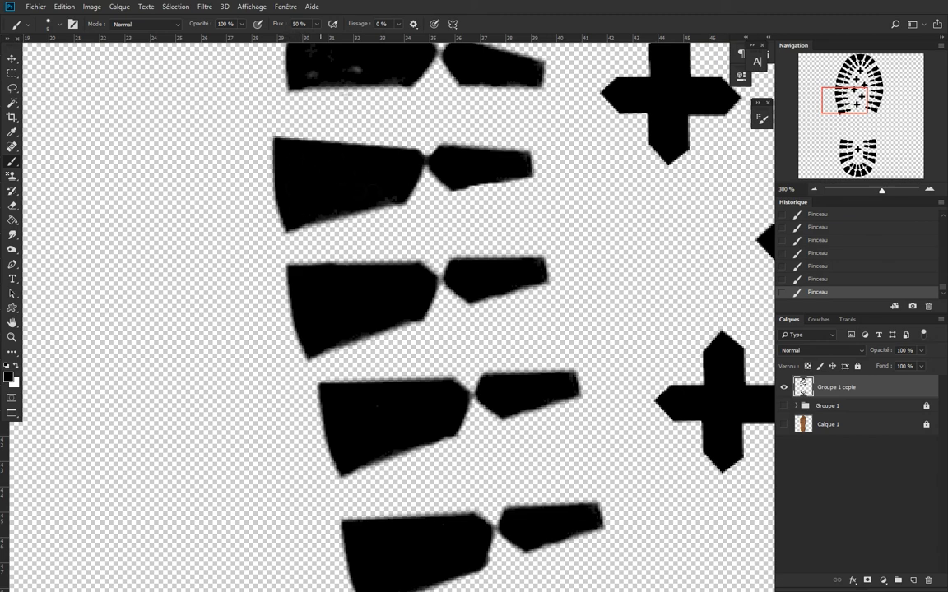
Bridge the two parts of the eighth left lug with black and fill the uneven lower edge of its inner part.
click(404, 164)
drag(353, 170, 364, 291)
click(422, 271)
click(469, 302)
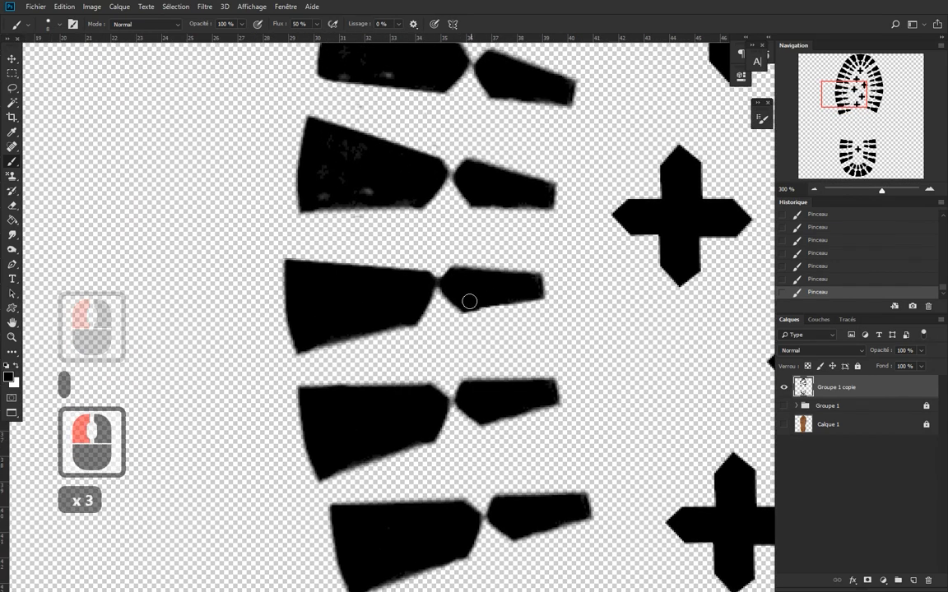
shift+click(543, 294)
shift+click(534, 283)
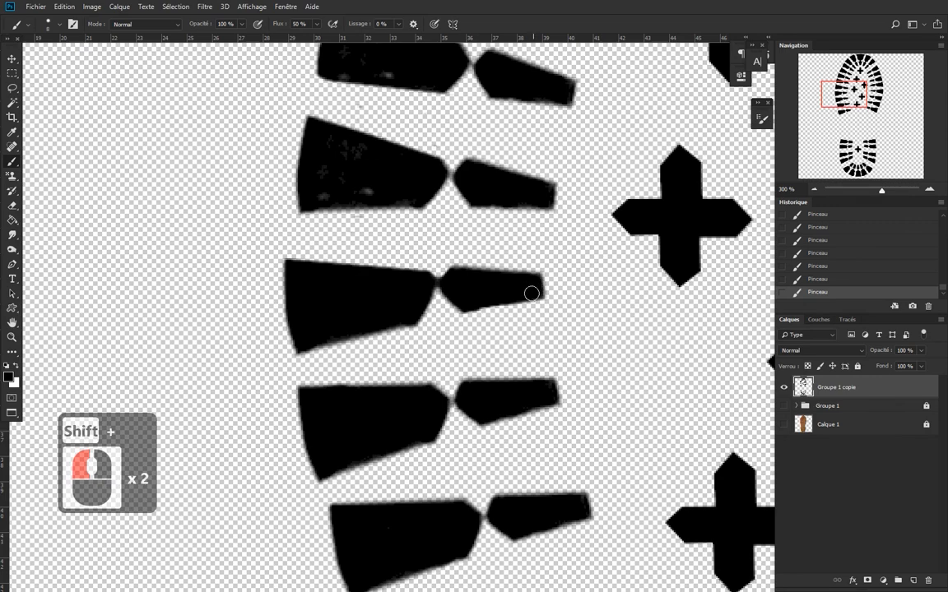
click(481, 301)
drag(473, 305, 525, 294)
Paint over the grey specks with black in the outer part of the seventh left lug.
drag(323, 231, 330, 295)
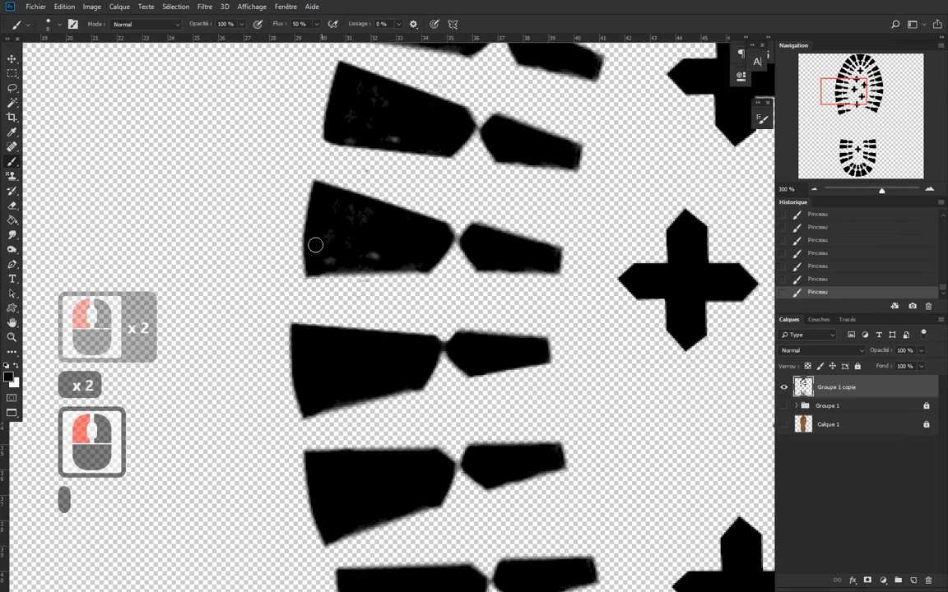
mouse_move(318, 192)
mouse_down()
mouse_move(304, 266)
mouse_move(367, 250)
mouse_up()
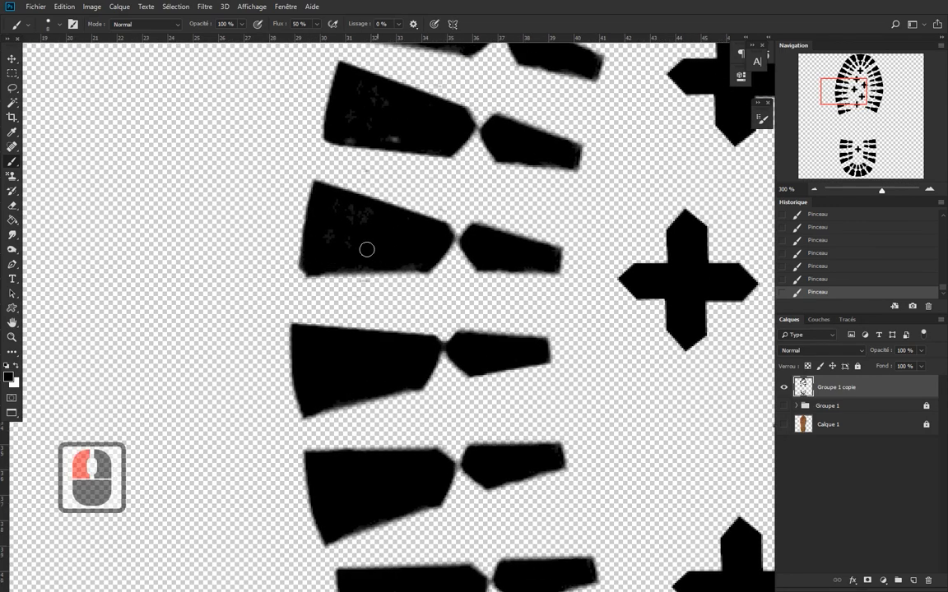
mouse_move(329, 207)
mouse_down()
mouse_move(375, 231)
mouse_move(343, 205)
mouse_up()
Join the two parts of the seventh left lug with black and even out its upper edge with straight strokes.
mouse_move(392, 164)
mouse_down()
mouse_move(391, 239)
mouse_move(379, 230)
mouse_up()
click(455, 326)
click(437, 307)
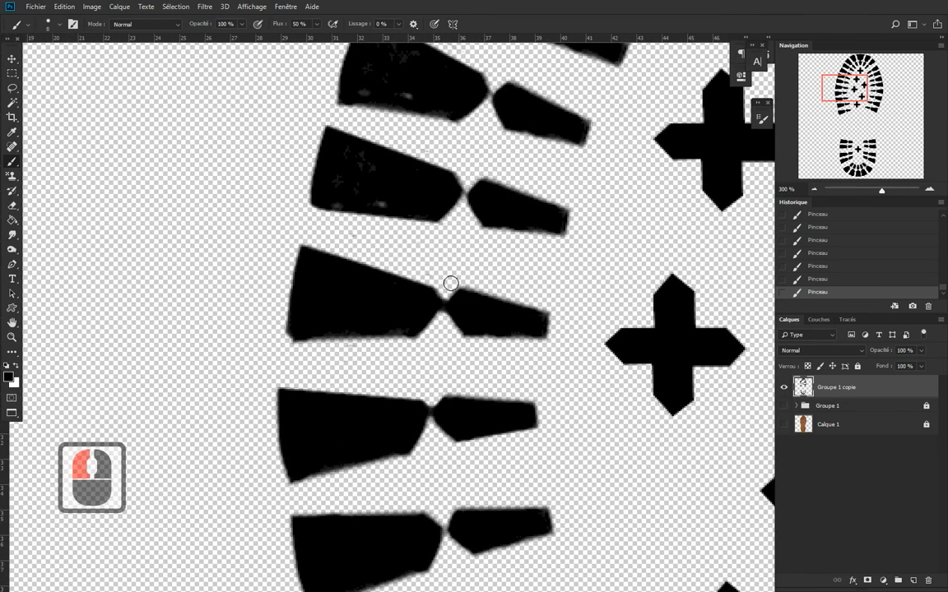
click(390, 259)
shift+click(308, 248)
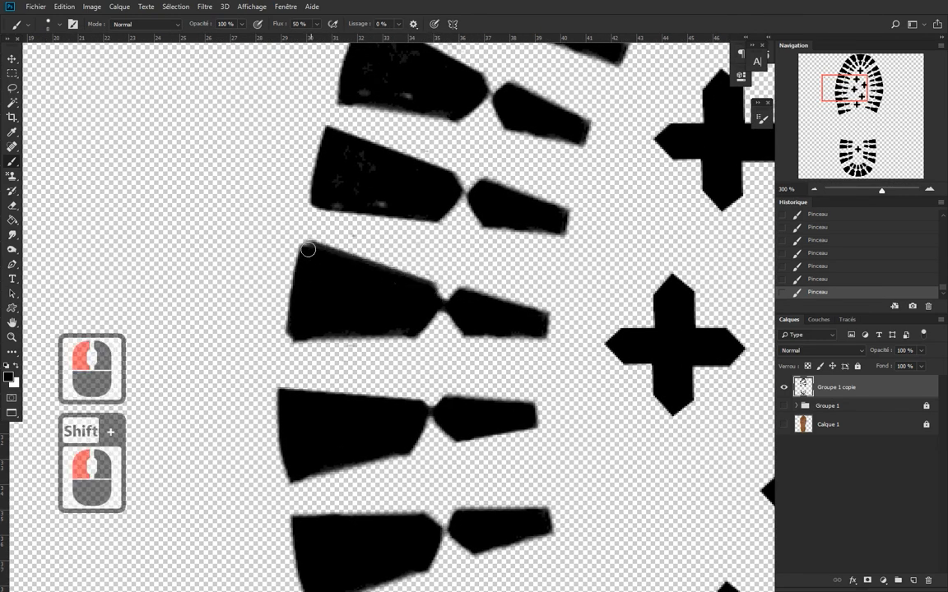
click(411, 289)
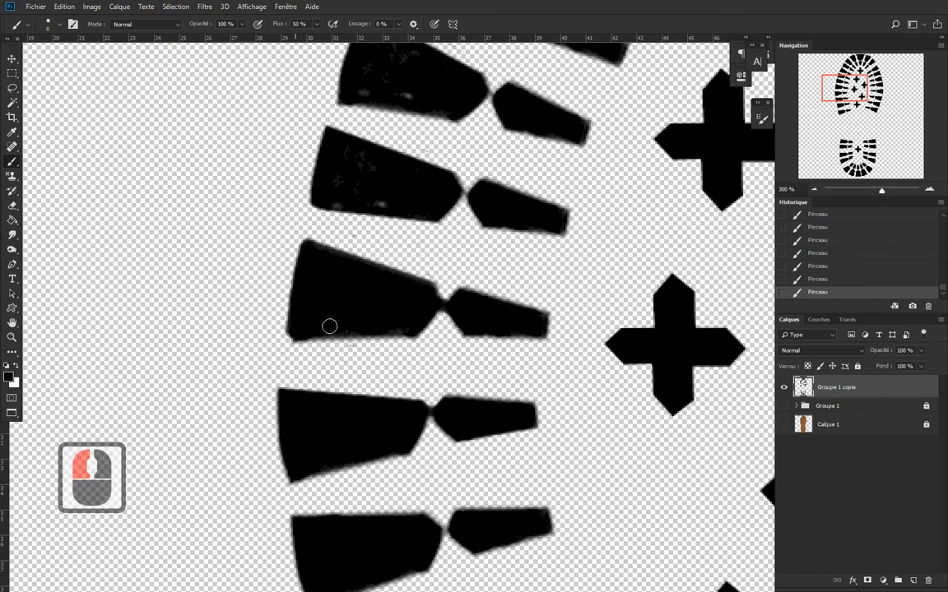
drag(531, 330, 487, 327)
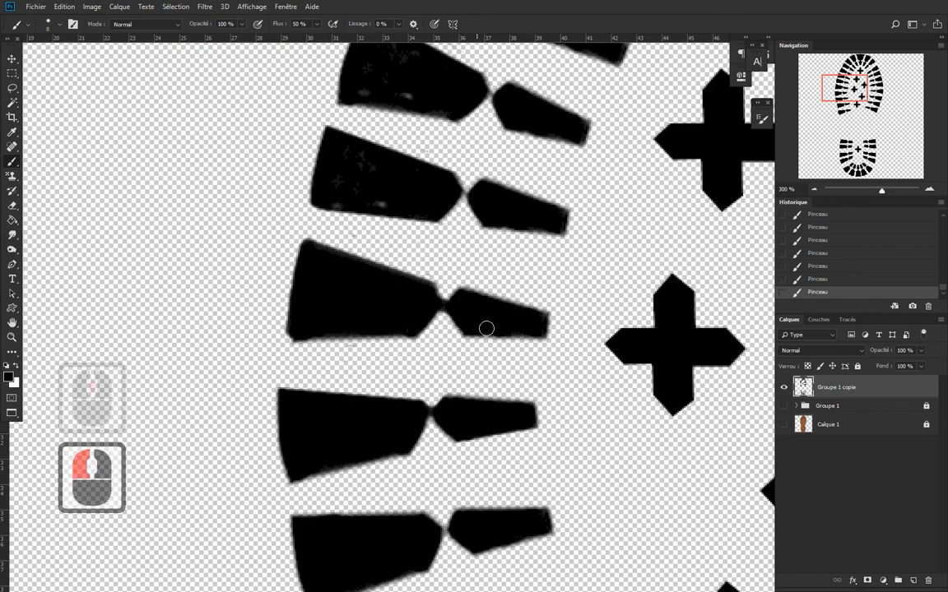
Paint over the grey specks with black in the outer part of the sixth left lug and the lugs above it.
drag(361, 250, 386, 356)
click(352, 243)
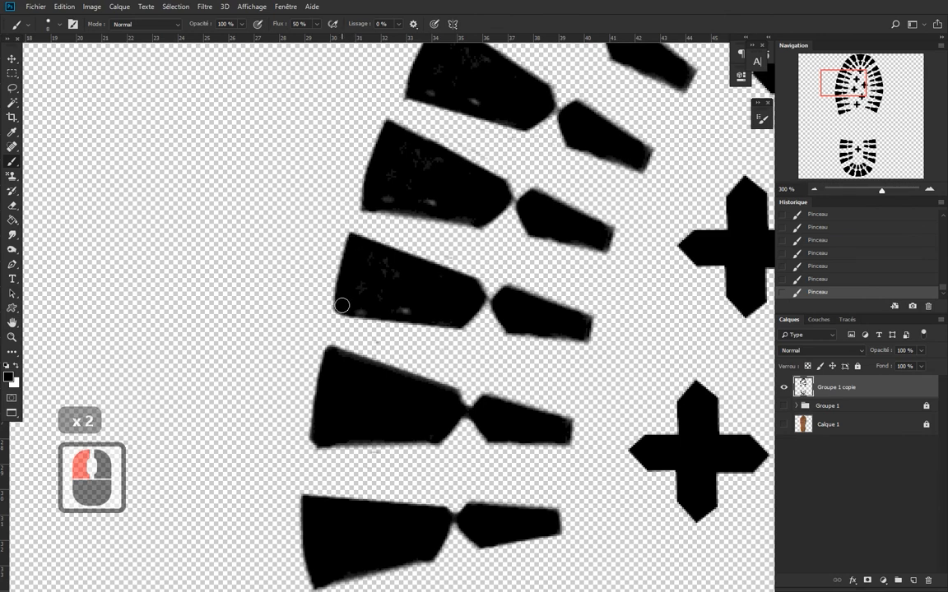
shift+click(339, 310)
mouse_move(362, 313)
mouse_down()
mouse_move(416, 297)
mouse_move(366, 286)
mouse_move(423, 279)
mouse_up()
drag(391, 186, 387, 161)
mouse_move(370, 196)
mouse_down()
mouse_move(367, 203)
mouse_move(453, 188)
mouse_move(388, 333)
mouse_up()
mouse_move(409, 213)
mouse_down()
mouse_move(398, 186)
mouse_move(392, 231)
mouse_move(452, 262)
mouse_move(415, 214)
mouse_move(429, 333)
mouse_move(421, 338)
mouse_up()
Fill the third left lug's lower edge and bridge the inner and outer parts of the second to fifth left lugs with black.
mouse_move(390, 271)
mouse_down()
mouse_move(484, 300)
mouse_move(489, 312)
mouse_move(541, 338)
mouse_up()
shift+click(385, 273)
click(457, 282)
click(519, 300)
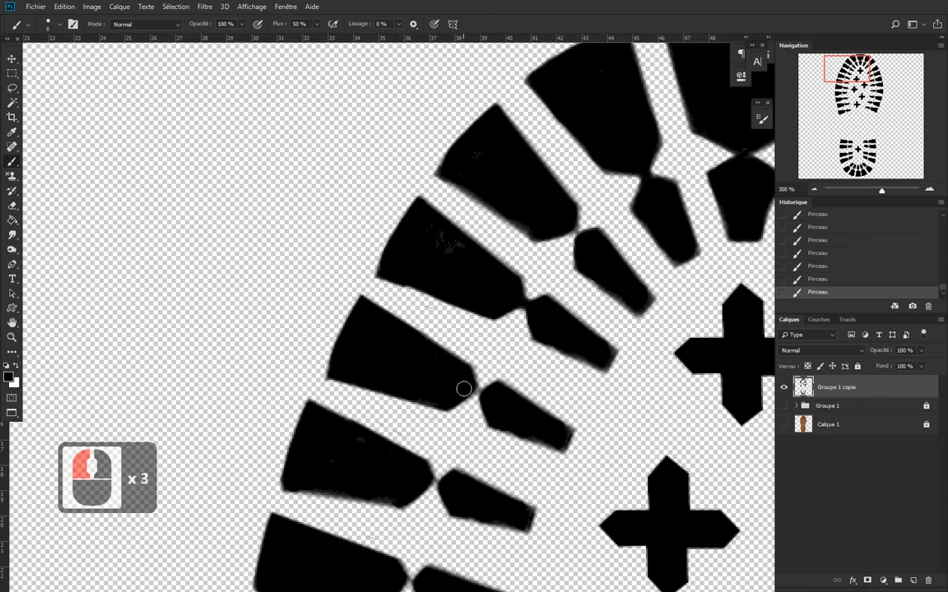
drag(463, 389, 477, 384)
click(423, 483)
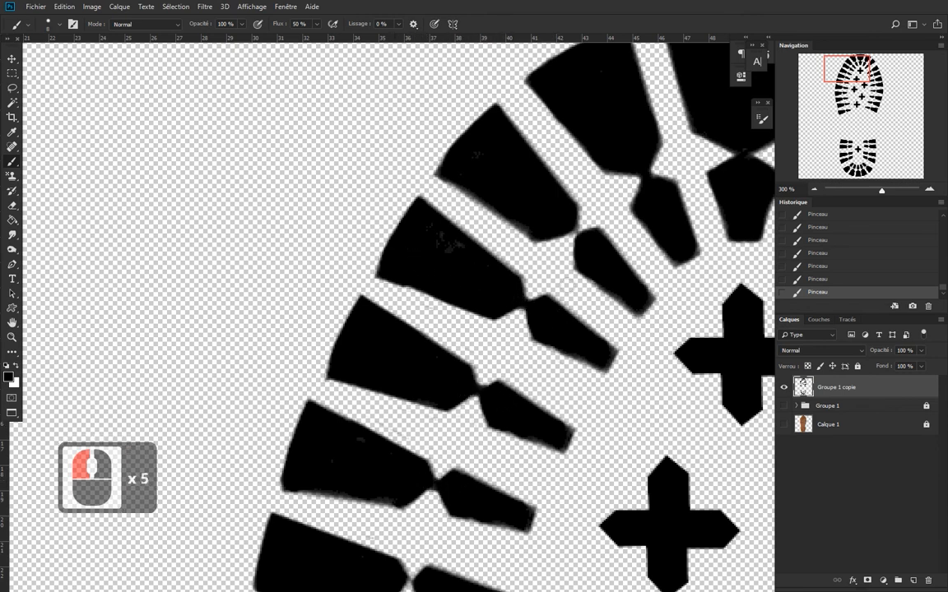
click(567, 226)
Even out the lower edge of the second left lug's outer part with straight black brush strokes.
click(446, 163)
drag(554, 334, 420, 352)
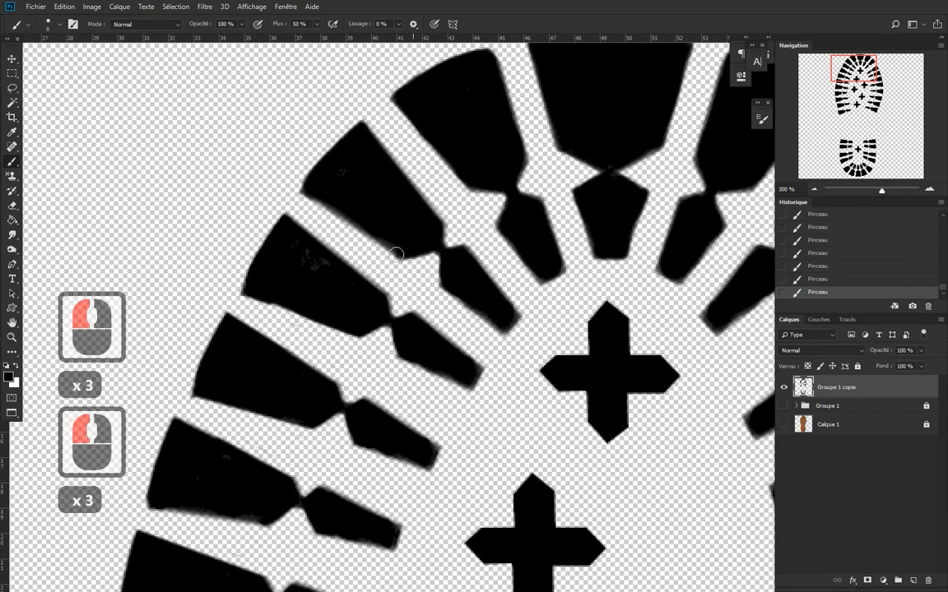
shift+click(405, 259)
shift+click(348, 207)
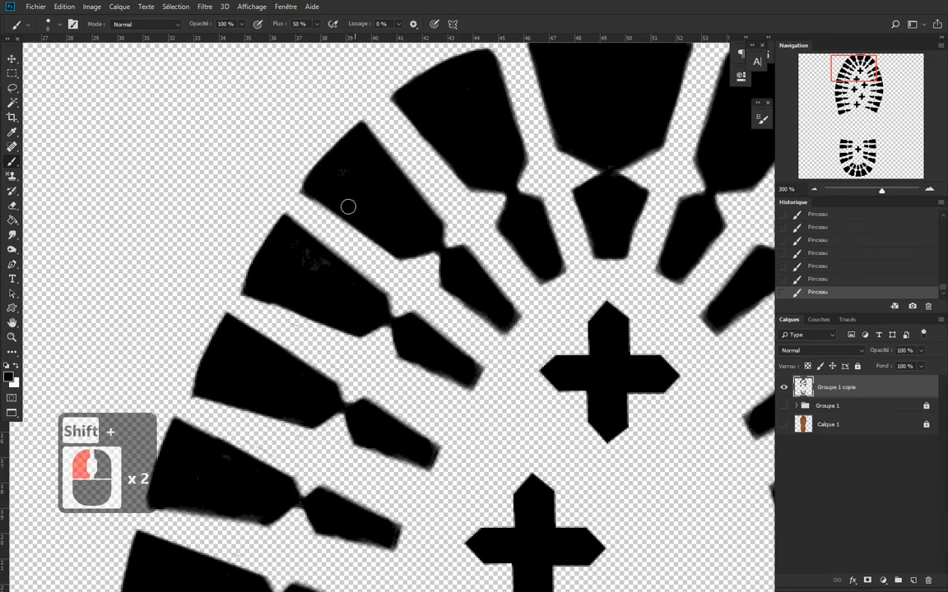
shift+click(399, 255)
Trim the bumpy outer edge of the first lug right of the toe's centre lug with straight eraser strokes.
mouse_move(548, 296)
mouse_down()
mouse_move(413, 436)
mouse_move(397, 435)
mouse_up()
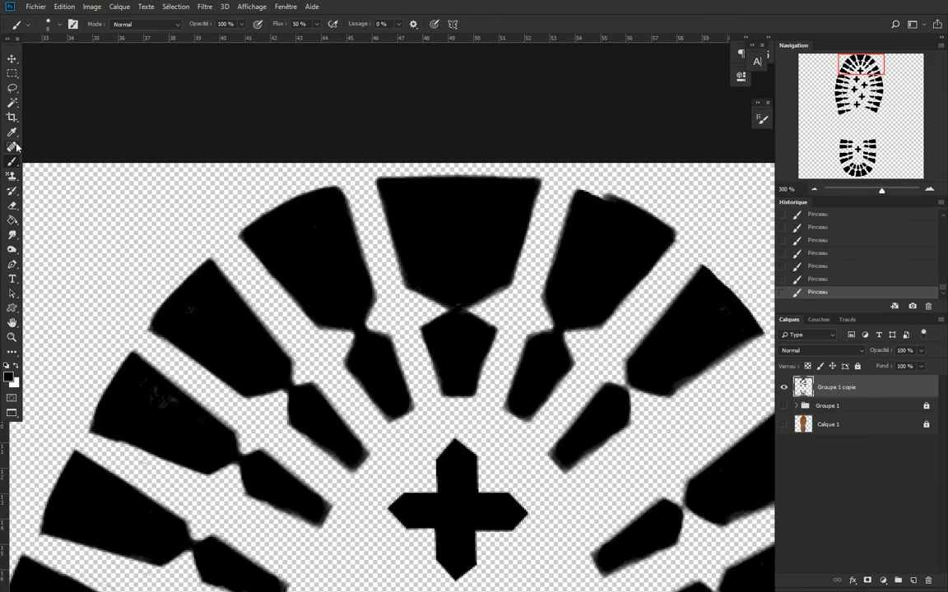
click(13, 207)
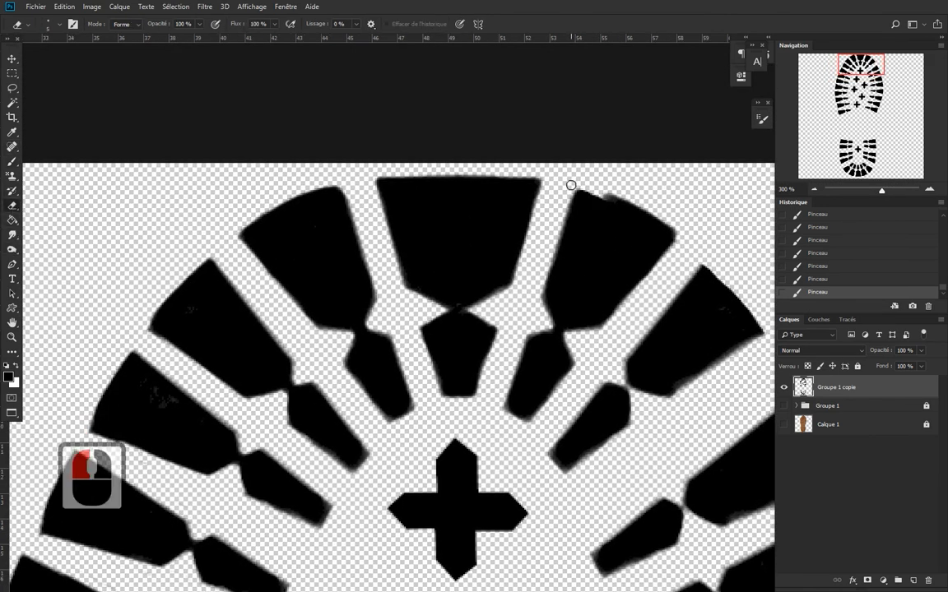
shift+click(616, 203)
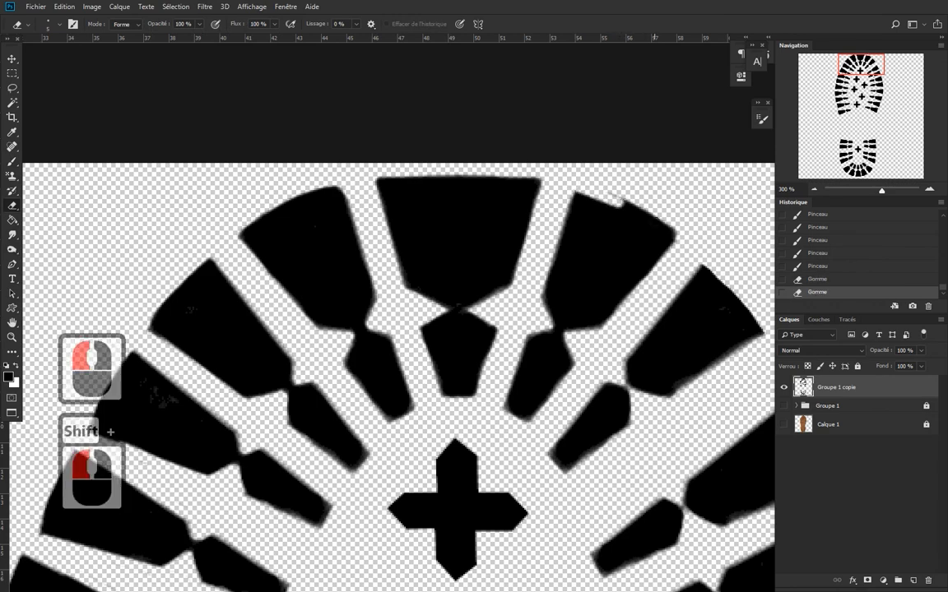
shift+click(645, 216)
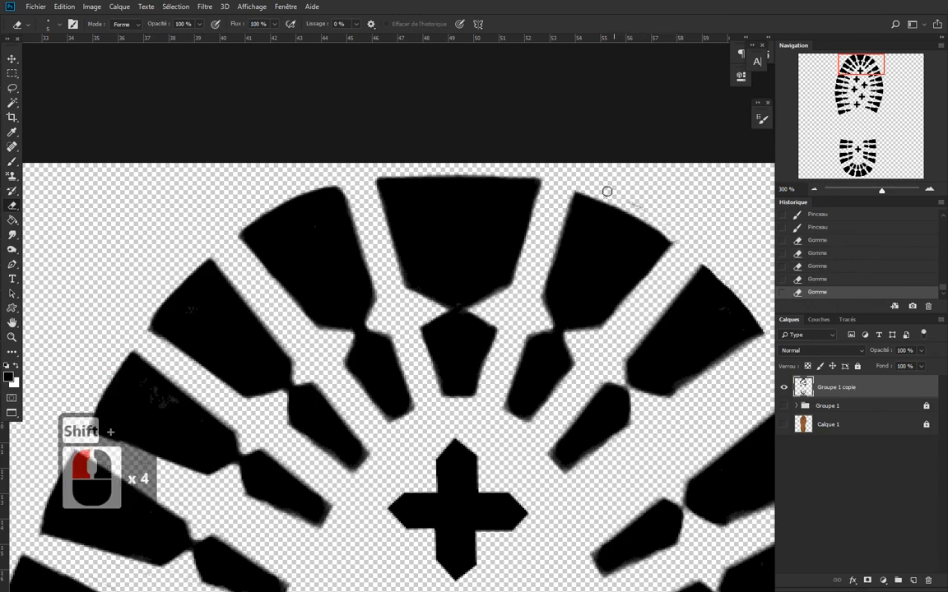
Paint over the grey specks with black in both parts of the lowest forefoot lug on the right side.
drag(655, 201, 605, 146)
drag(723, 476, 557, 296)
drag(493, 427, 626, 171)
drag(445, 476, 539, 129)
mouse_move(632, 364)
mouse_down()
mouse_move(515, 258)
mouse_move(529, 348)
mouse_move(543, 171)
mouse_move(504, 382)
mouse_move(484, 411)
mouse_up()
key(ctrl+minus)
key(ctrl+minus)
click(16, 162)
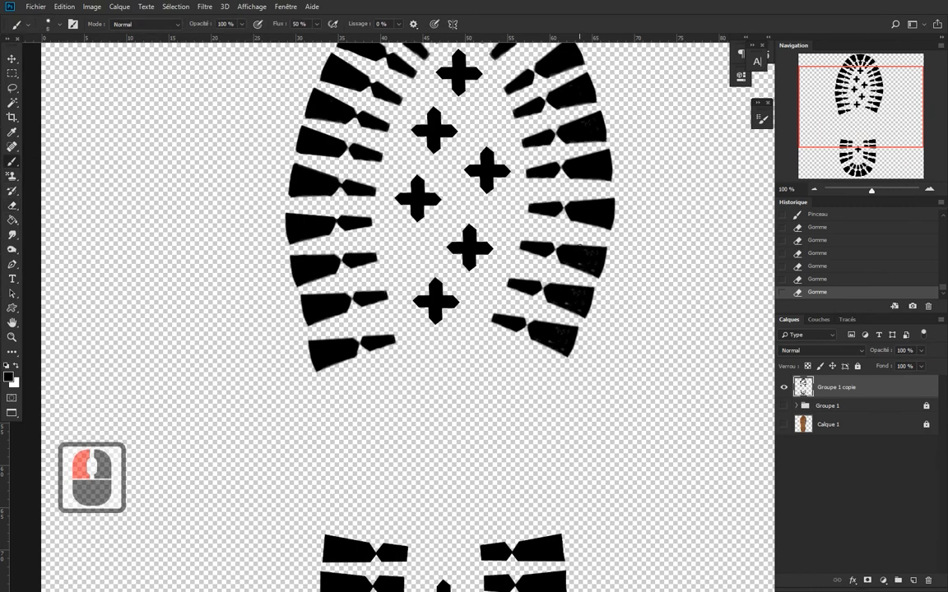
key(ctrl+plus)
key(ctrl+plus)
key(ctrl+plus)
drag(656, 285, 488, 242)
click(540, 372)
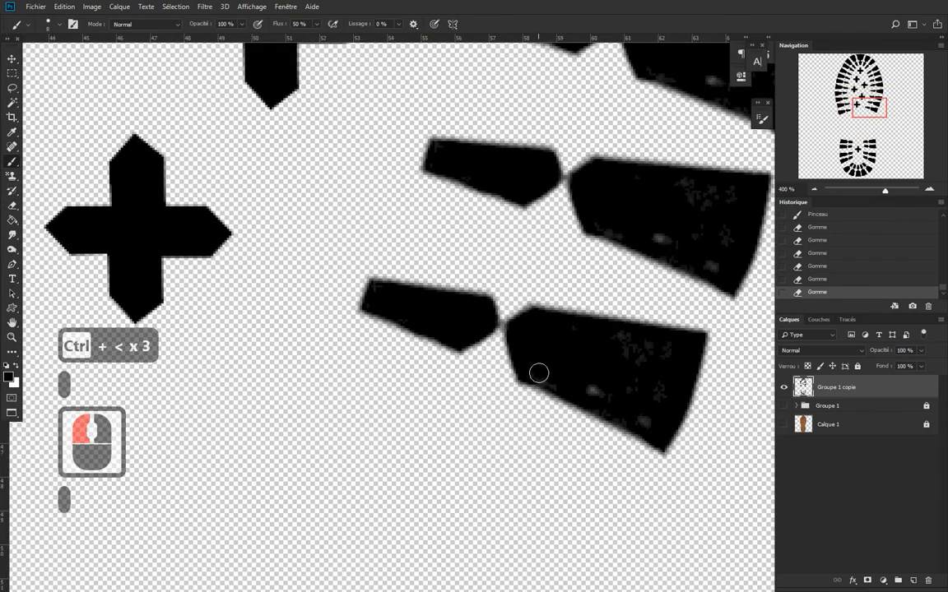
shift+click(649, 419)
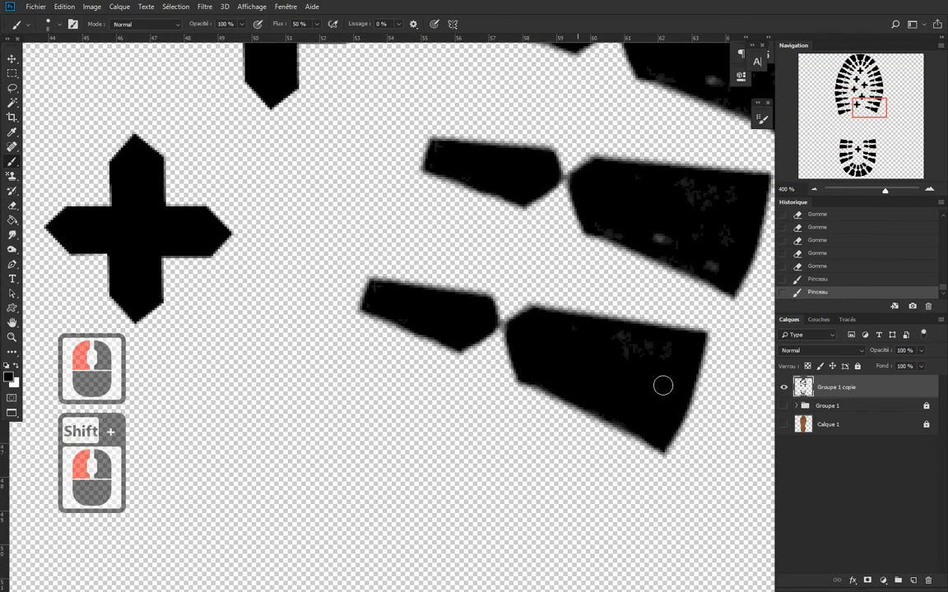
click(399, 303)
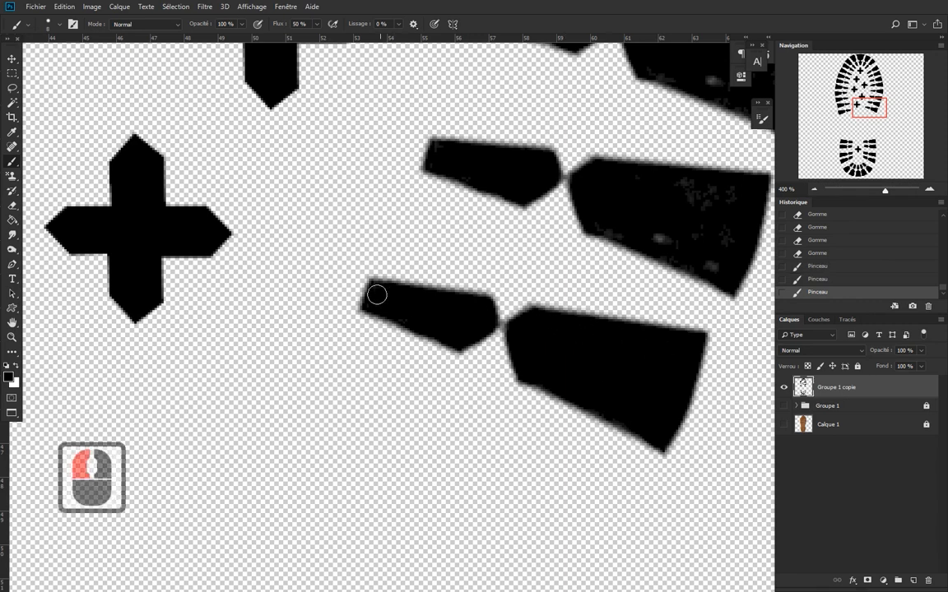
Paint over the grey specks with black in both parts of the second-lowest forefoot lug on the right side.
click(644, 232)
mouse_move(593, 225)
mouse_down()
mouse_move(722, 267)
mouse_move(701, 192)
mouse_up()
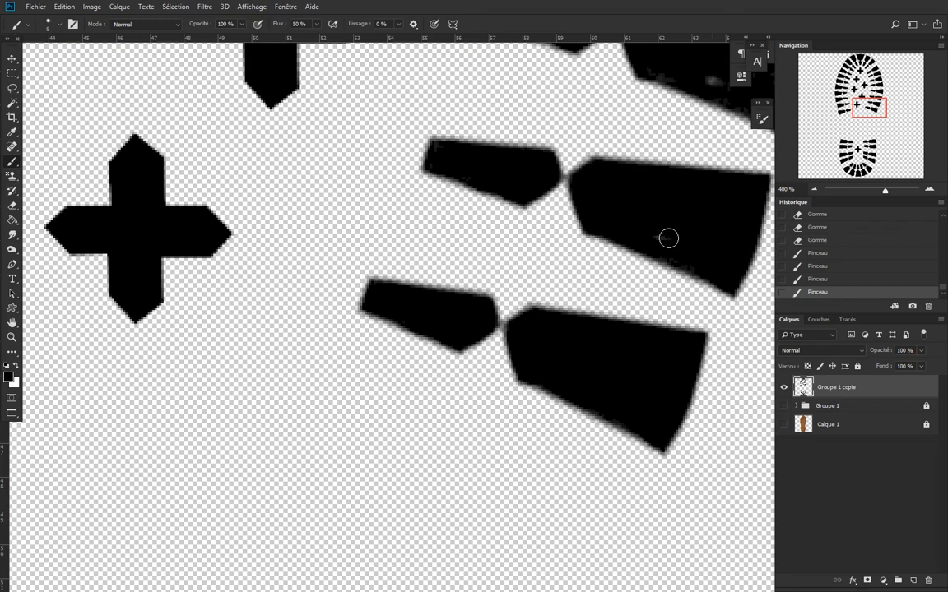
click(546, 175)
drag(443, 154, 545, 173)
Paint over the grey specks with black in both parts of the third-lowest forefoot lug on the right side.
key(space)
drag(610, 109, 477, 331)
mouse_move(515, 286)
mouse_down()
mouse_move(637, 327)
mouse_move(653, 267)
mouse_up()
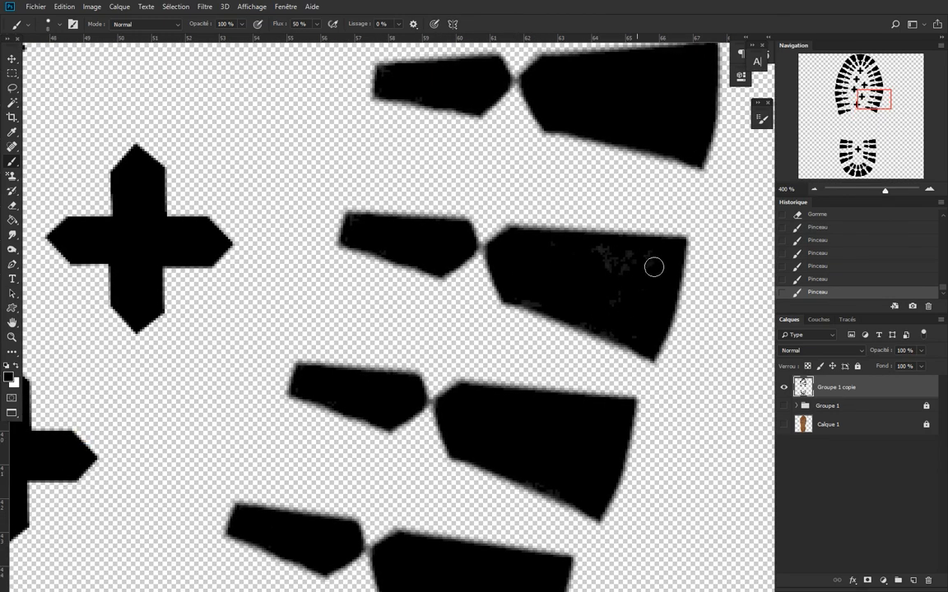
mouse_move(521, 288)
mouse_down()
mouse_move(514, 297)
mouse_move(575, 314)
mouse_up()
click(635, 322)
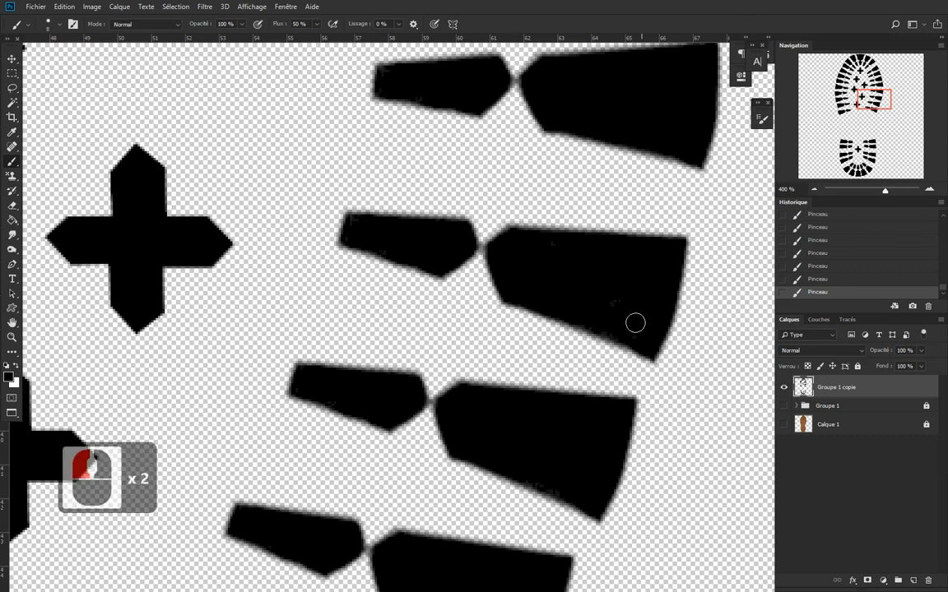
click(492, 238)
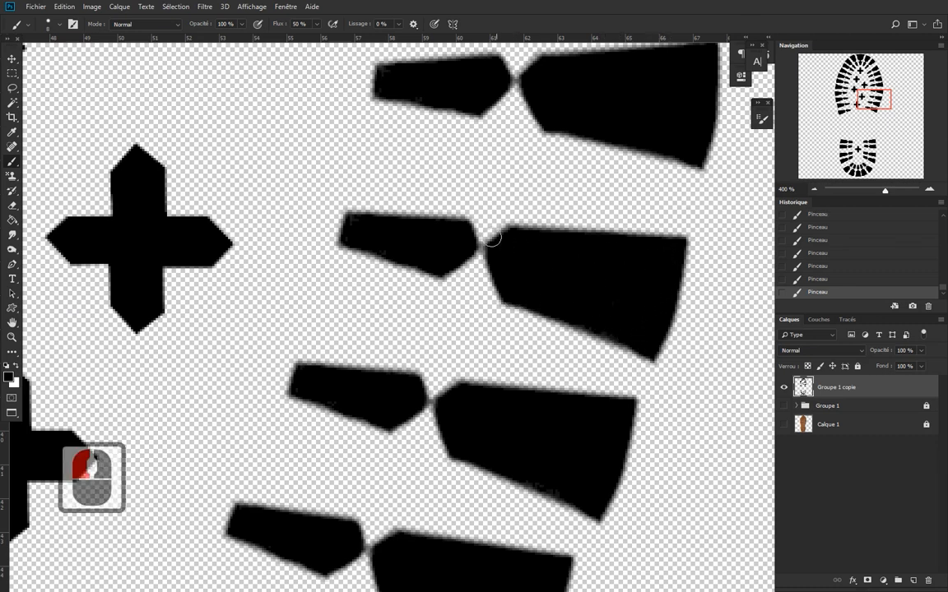
drag(351, 235, 447, 241)
Fill the grey specks with black in the inner part of the fourth-lowest right lug, undoing the stray stroke.
drag(478, 159, 459, 308)
mouse_move(366, 237)
mouse_down()
mouse_move(443, 254)
mouse_move(325, 234)
mouse_up()
key(ctrl+z)
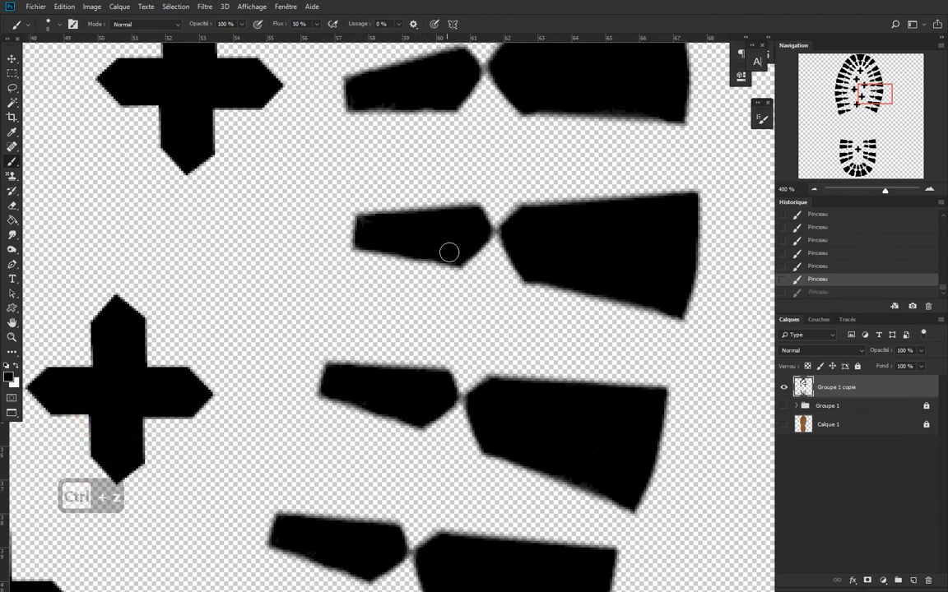
mouse_move(447, 251)
mouse_down()
mouse_move(401, 232)
mouse_move(367, 240)
mouse_up()
drag(430, 257, 448, 261)
Bridge the inner and outer parts of the second- to fifth-lowest right forefoot lugs with short black strokes.
mouse_move(462, 252)
mouse_down()
mouse_move(485, 230)
mouse_move(479, 220)
mouse_up()
drag(479, 221, 480, 234)
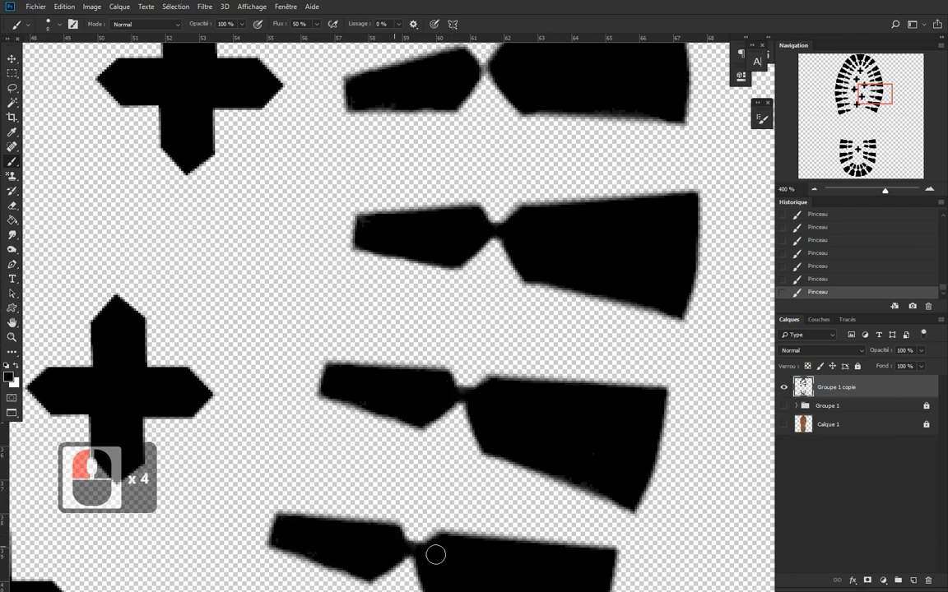
drag(473, 72, 499, 75)
Bridge the inner and outer parts of the next three right forefoot lugs upward with short black strokes.
drag(572, 156, 529, 319)
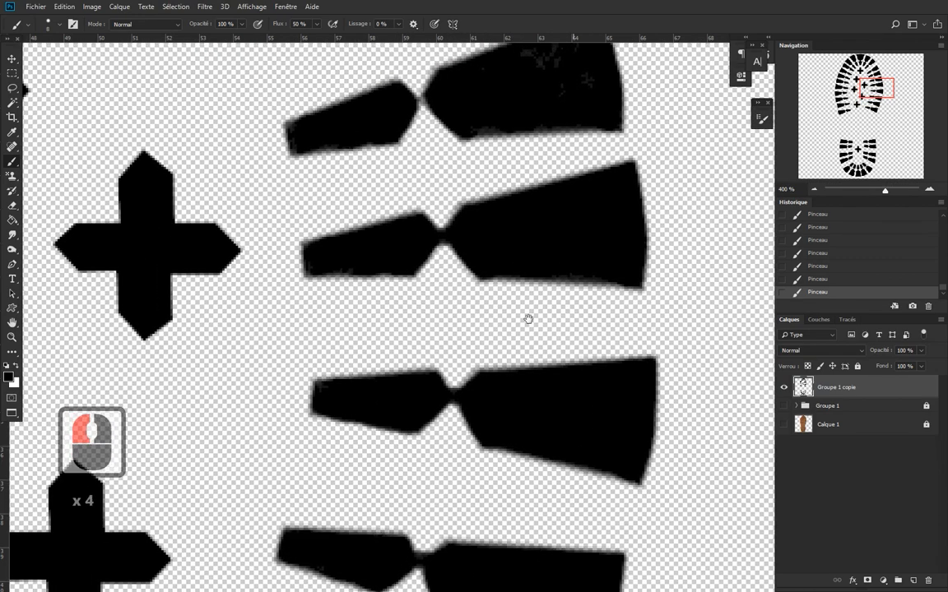
drag(481, 167, 492, 244)
drag(418, 183, 445, 174)
drag(476, 185, 486, 341)
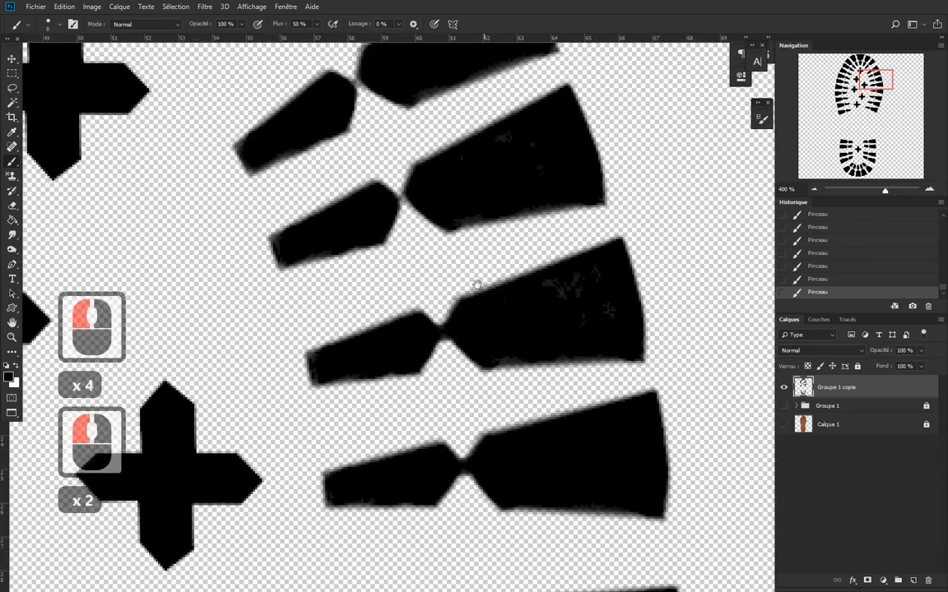
drag(392, 202, 411, 196)
drag(349, 87, 345, 92)
Strengthen the black joins in the first lug right of the toe's centre and in the centre lug itself.
mouse_move(419, 115)
mouse_down()
mouse_move(500, 362)
mouse_move(493, 374)
mouse_up()
mouse_move(349, 176)
mouse_down()
mouse_move(362, 171)
mouse_move(482, 313)
mouse_move(474, 319)
mouse_up()
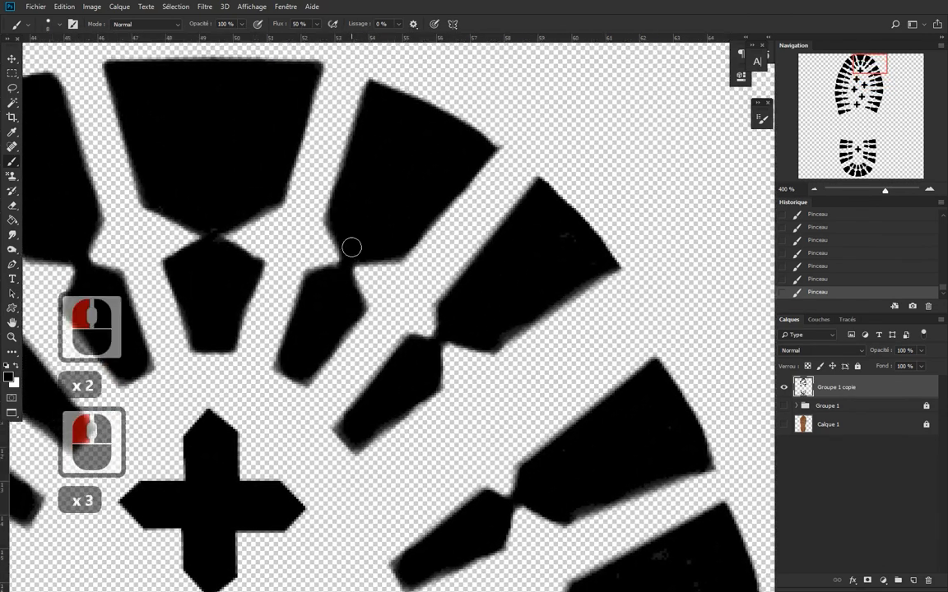
drag(352, 247, 350, 259)
mouse_move(332, 322)
mouse_down()
mouse_move(581, 280)
mouse_move(574, 288)
mouse_up()
drag(457, 198, 453, 208)
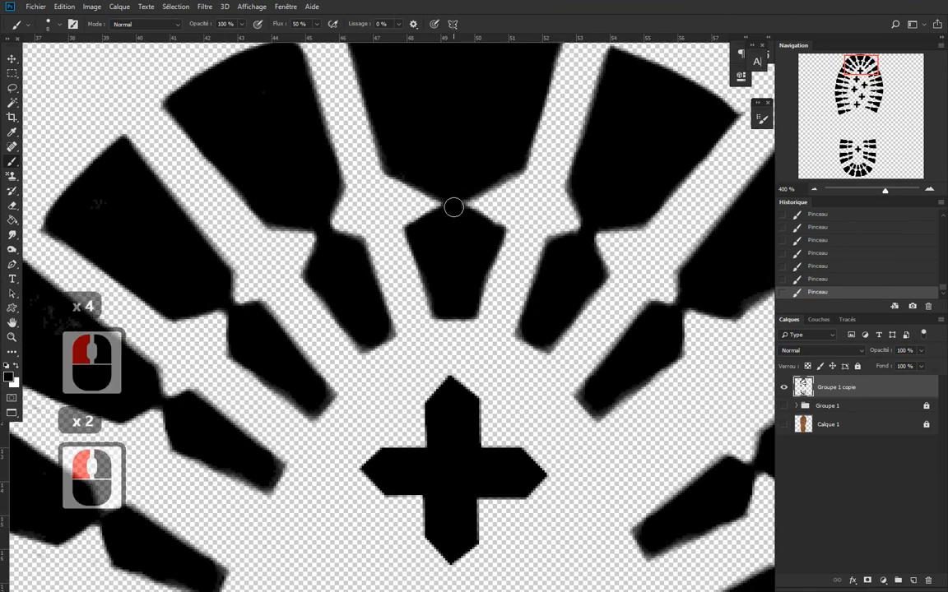
Trim the left edge of the toe's centre lug inward with repeated straight eraser strokes.
click(13, 206)
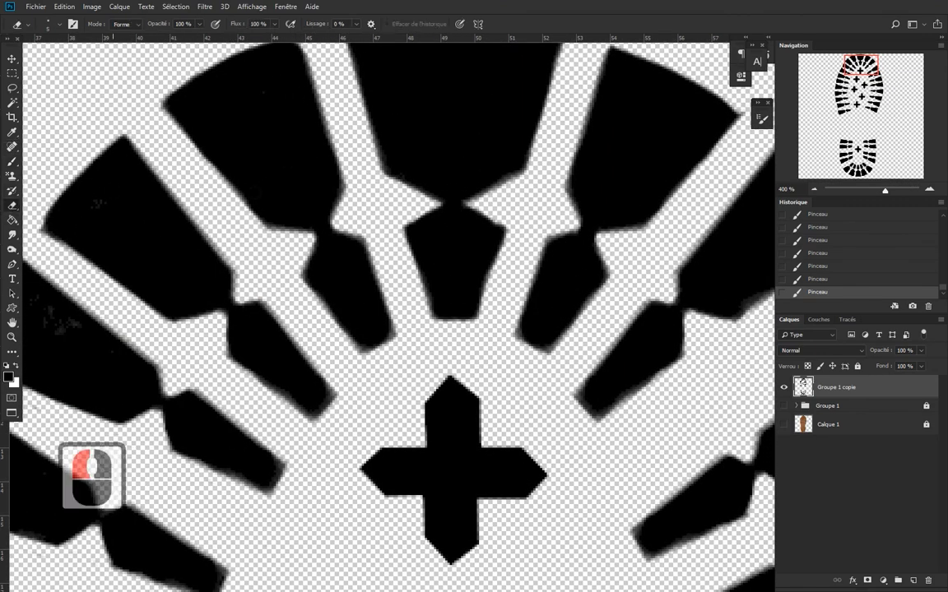
drag(457, 120, 469, 303)
click(308, 187)
shift+click(368, 374)
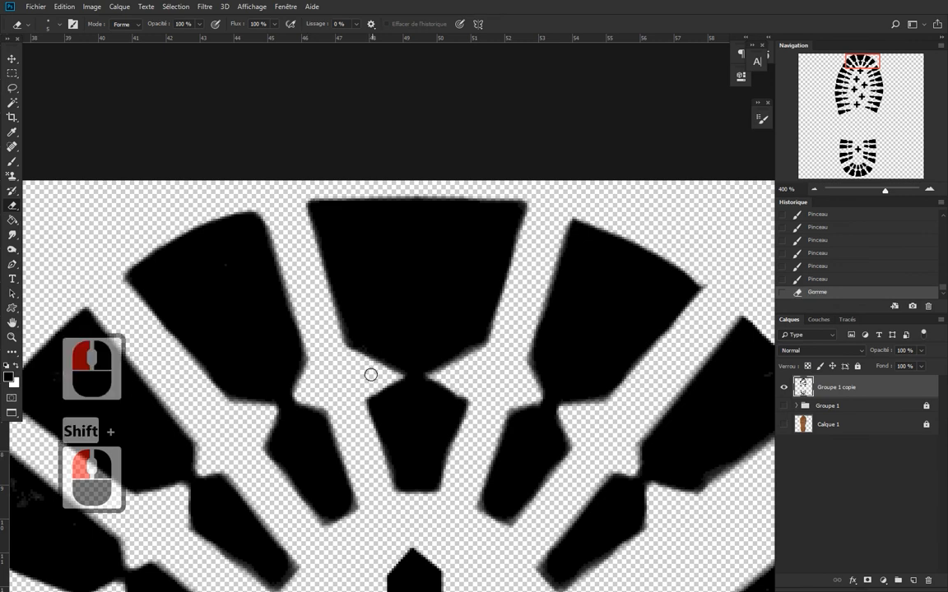
shift+click(304, 186)
click(303, 195)
shift+click(347, 347)
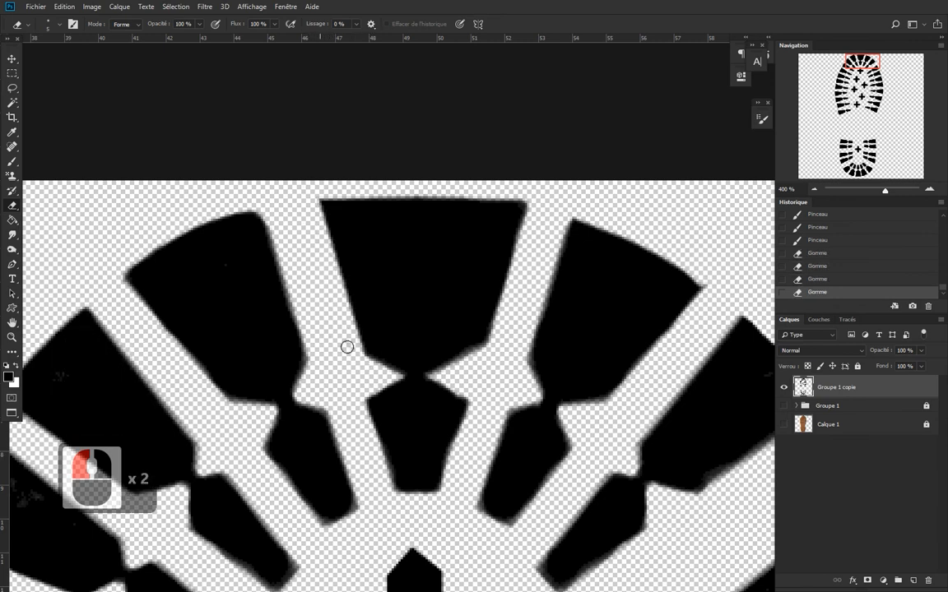
shift+click(316, 180)
shift+click(371, 364)
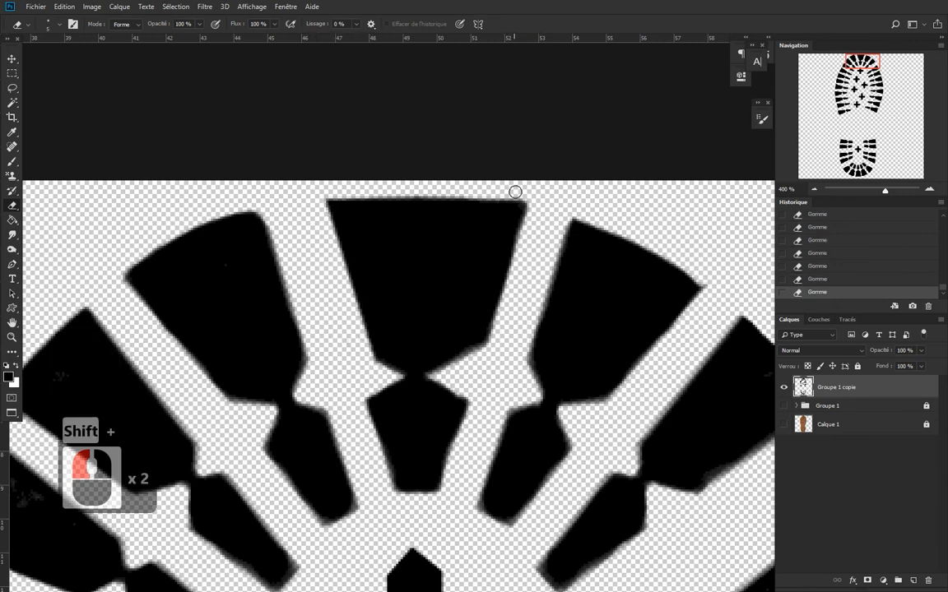
Trim the right edge of the toe's centre lug inward with straight eraser strokes and soften its two outer corners.
click(469, 359)
shift+click(512, 194)
mouse_move(537, 200)
mouse_down()
mouse_move(516, 241)
mouse_move(512, 225)
mouse_up()
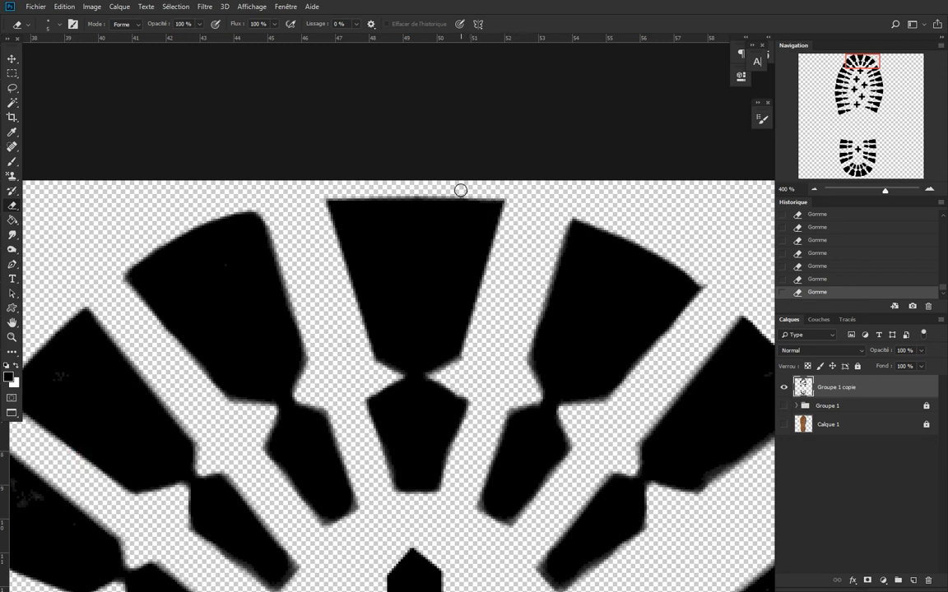
drag(461, 190, 522, 268)
drag(324, 203, 338, 193)
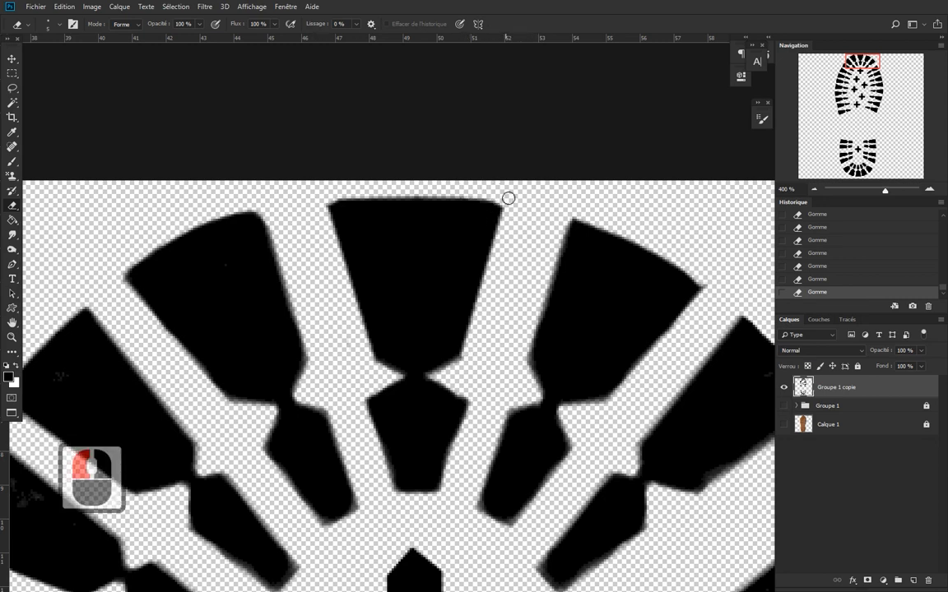
click(508, 192)
shift+click(457, 385)
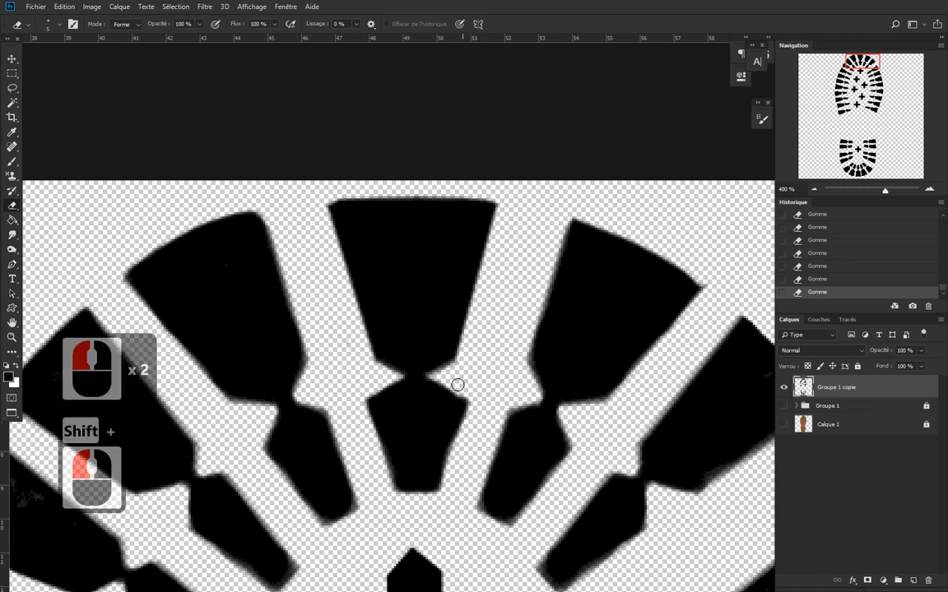
Try to narrow the inner part of the toe's centre lug by erasing along both of its sides.
shift+click(436, 492)
shift+click(418, 523)
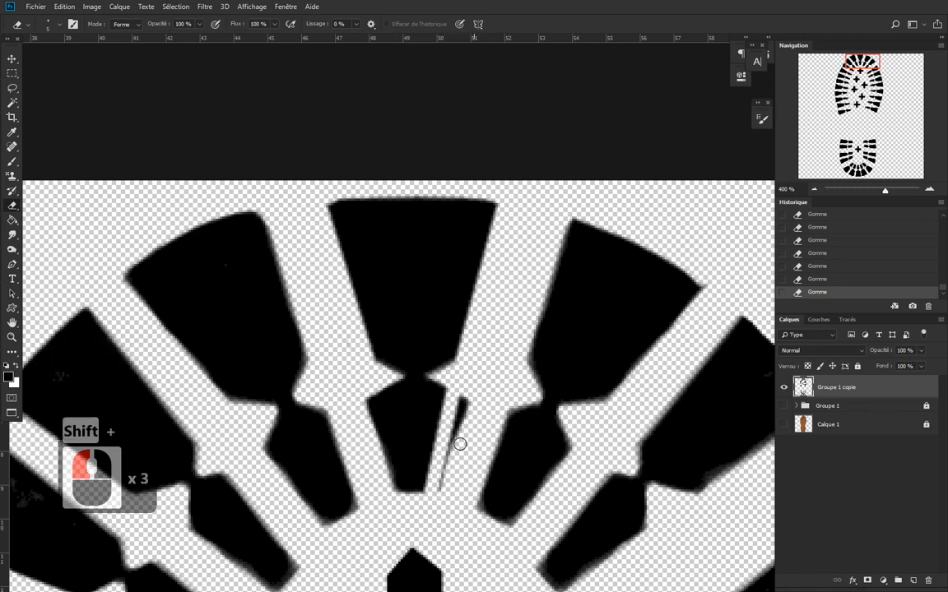
drag(460, 445, 433, 508)
click(331, 217)
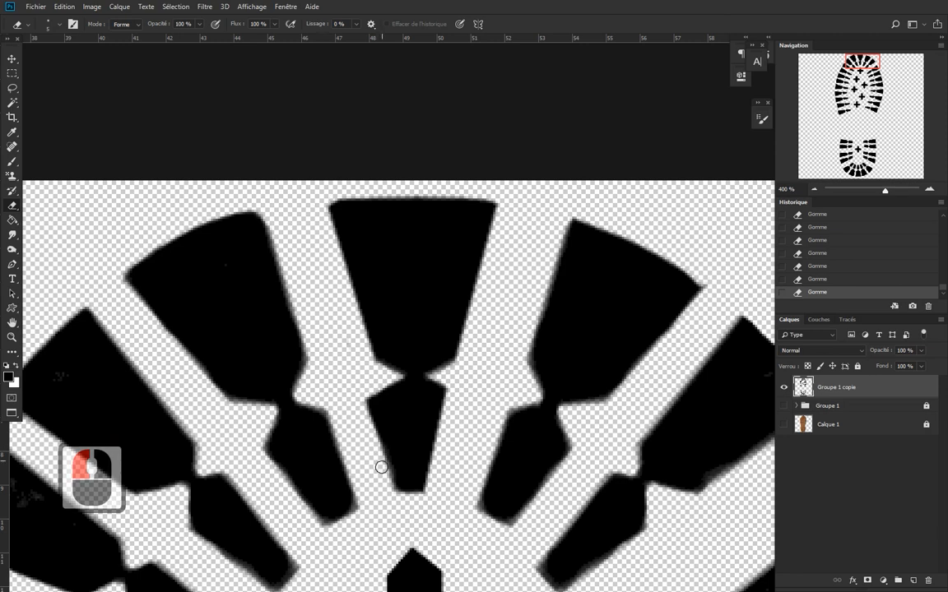
click(395, 494)
shift+click(354, 384)
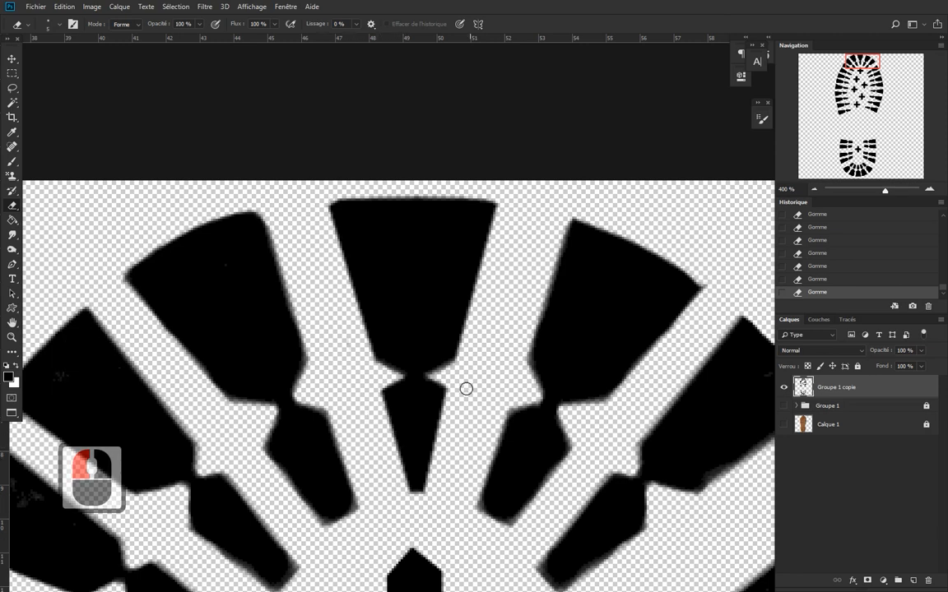
alt+click(488, 362)
click(469, 226)
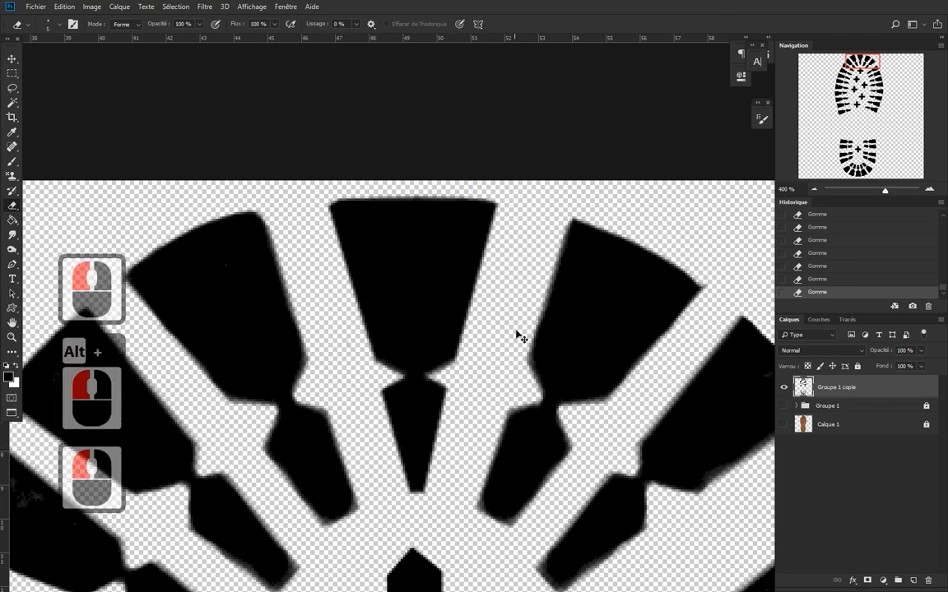
Undo the last trims on the toe's centre lug and the accidental layer shift.
key(ctrl+z)
key(ctrl+z)
key(ctrl+z)
key(ctrl+z)
key(ctrl+z)
key(ctrl+z)
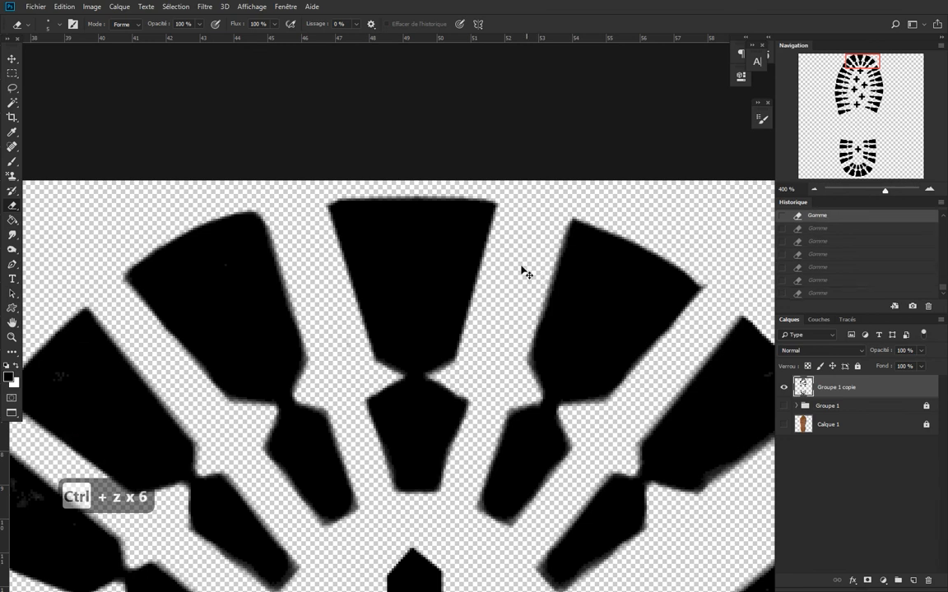
click(468, 388)
ctrl+click(439, 498)
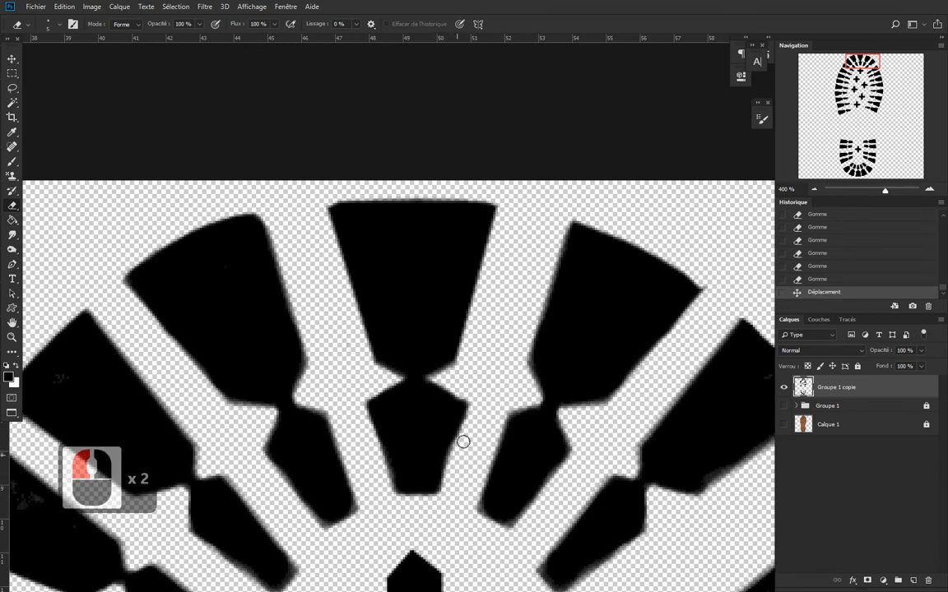
key(ctrl+z)
Narrow the inner part of the toe's centre lug slightly on both sides with straight eraser strokes.
click(469, 381)
shift+click(430, 503)
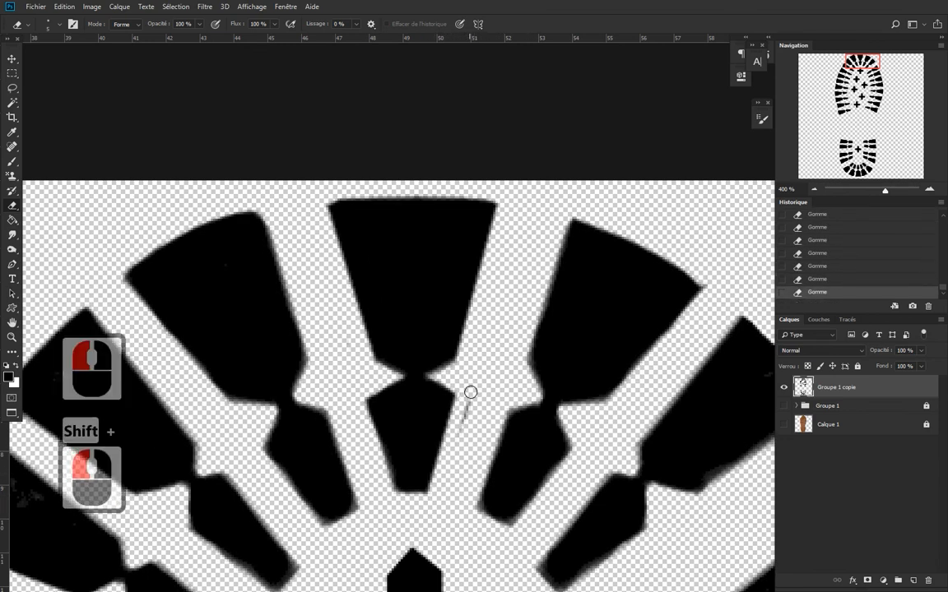
click(470, 394)
click(364, 379)
shift+click(404, 521)
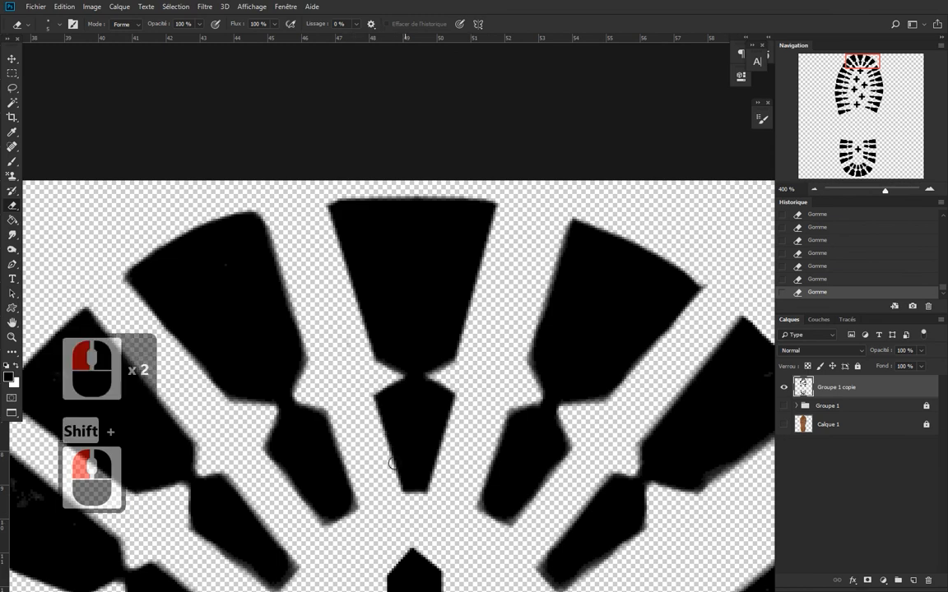
click(343, 347)
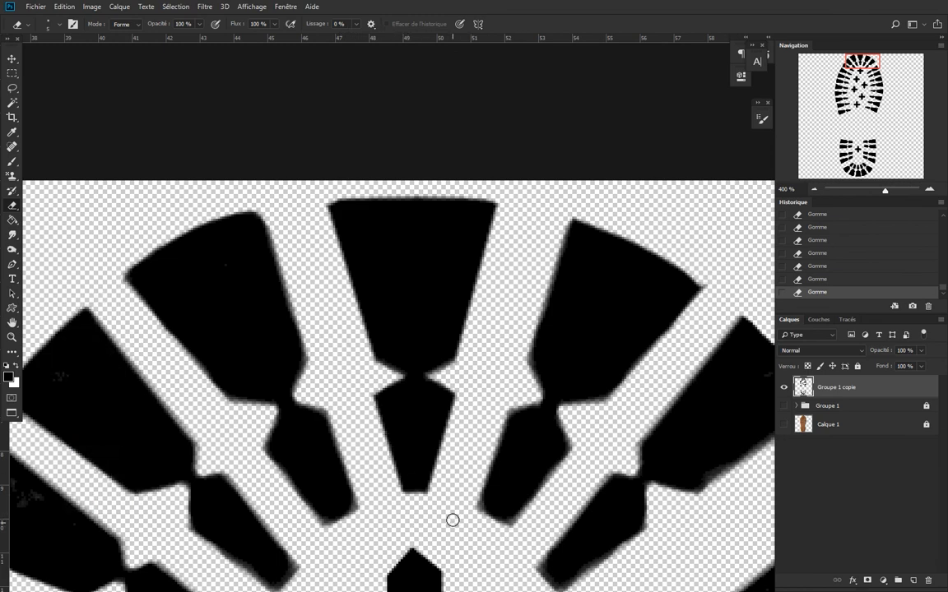
drag(438, 481, 465, 315)
Duplicate the Groupe 1 copie layer.
key(ctrl+w)
key(ctrl+w)
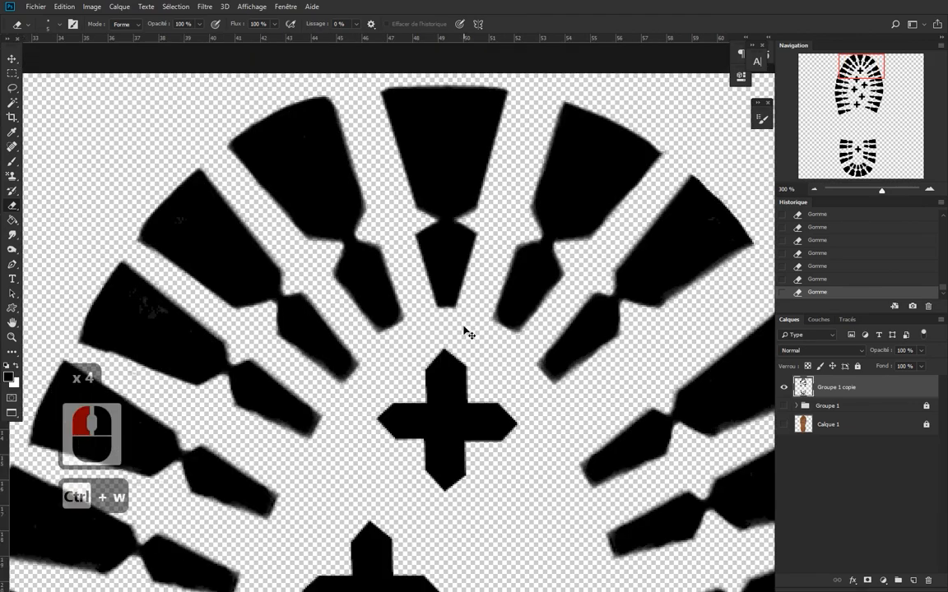
drag(466, 406, 474, 224)
drag(484, 370, 444, 296)
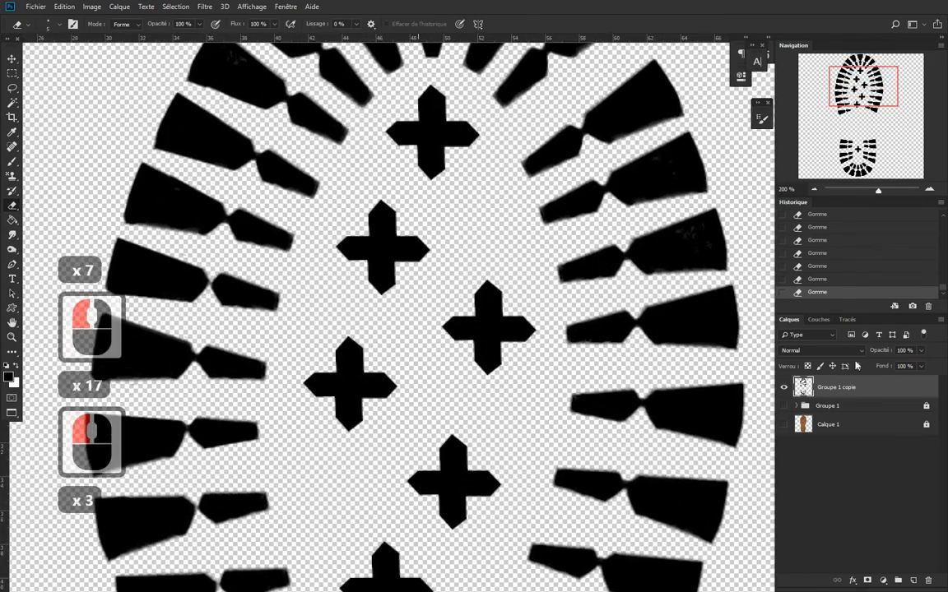
drag(880, 394, 912, 582)
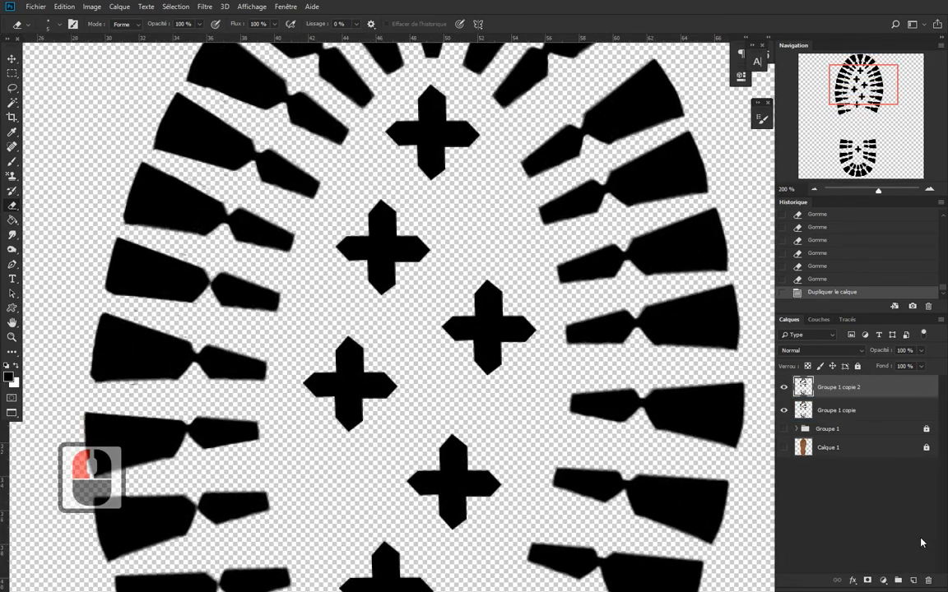
Apply a Gaussian blur with a radius of 1 pixel to the duplicated tread layer.
scroll(396, 83, up, 15)
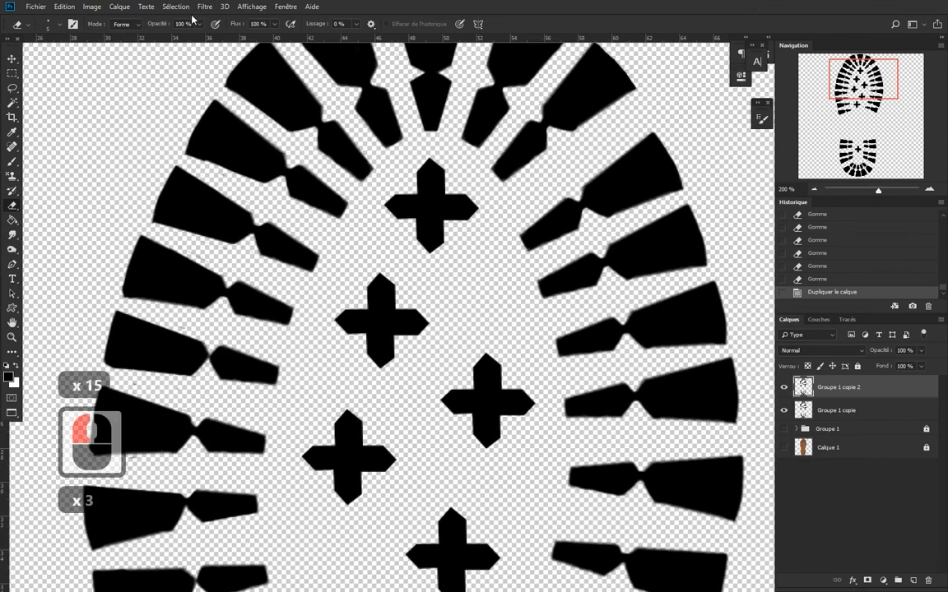
click(204, 6)
mouse_move(247, 166)
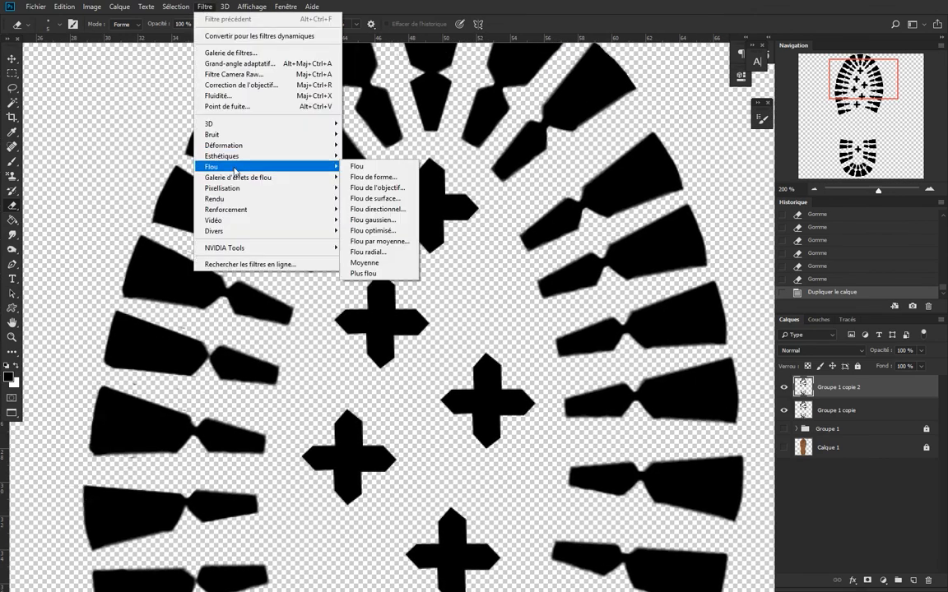
click(374, 220)
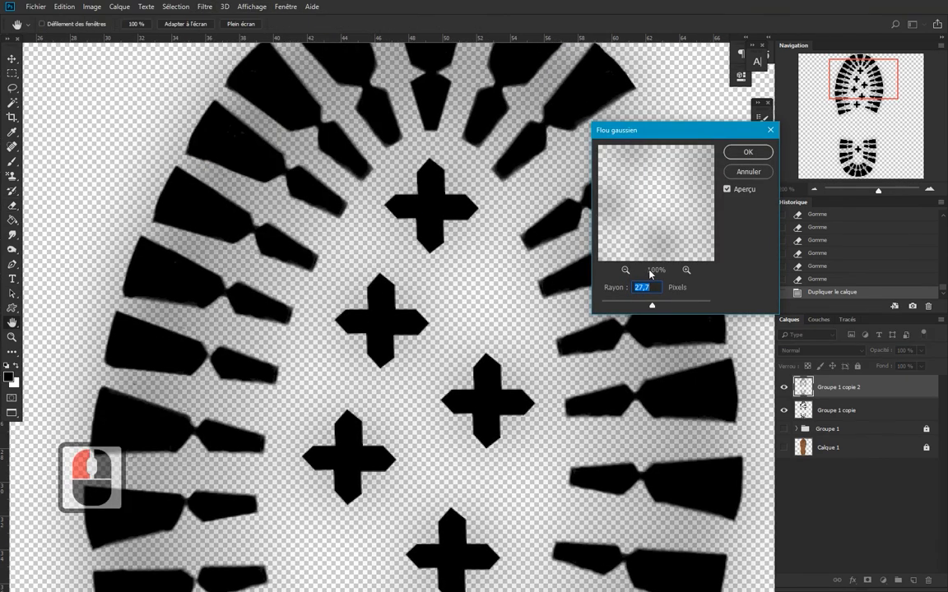
text(1)
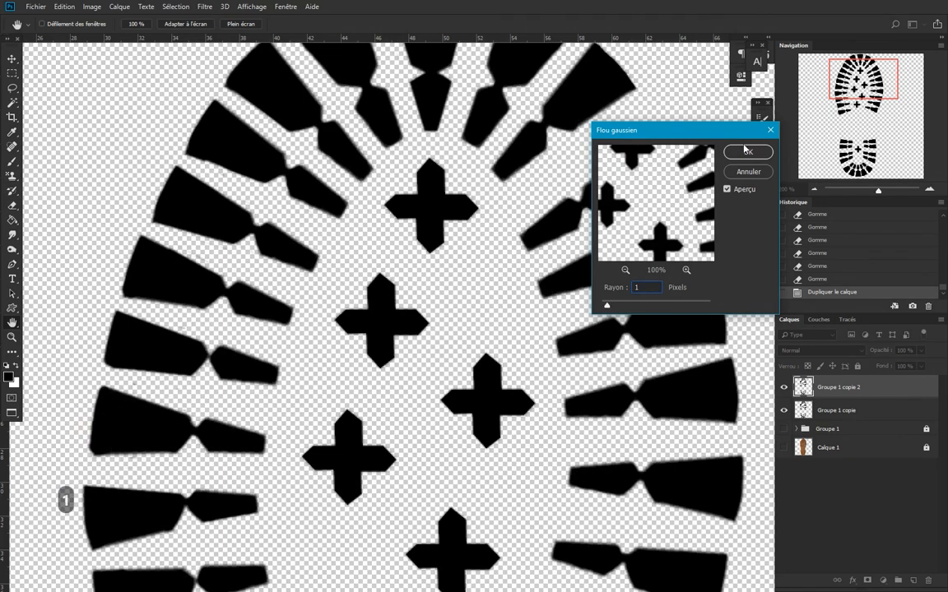
click(748, 152)
Move the blurred Groupe 1 copie 2 layer below Groupe 1 copie in the layer order.
scroll(625, 364, down, 2)
scroll(624, 363, down, 4)
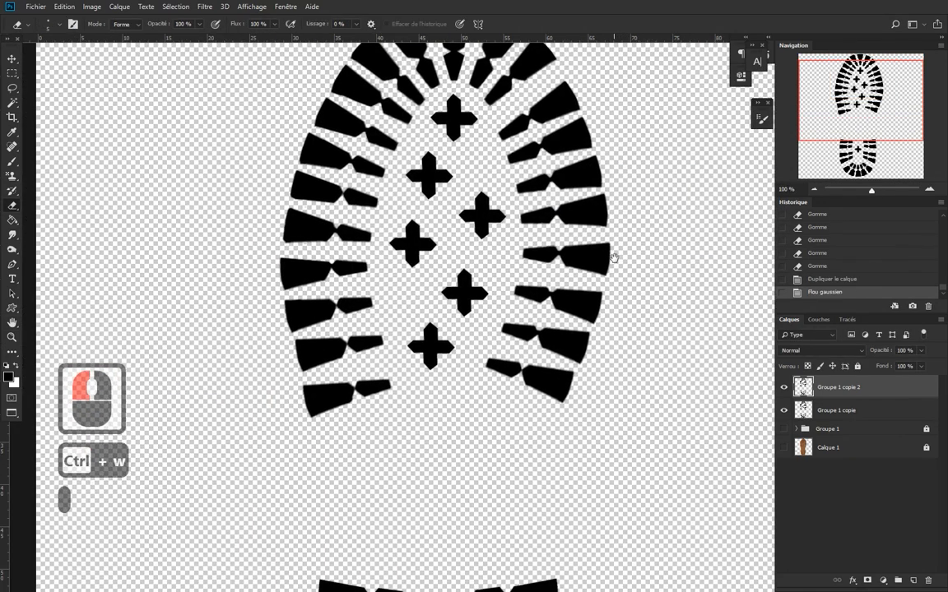
drag(833, 390, 833, 420)
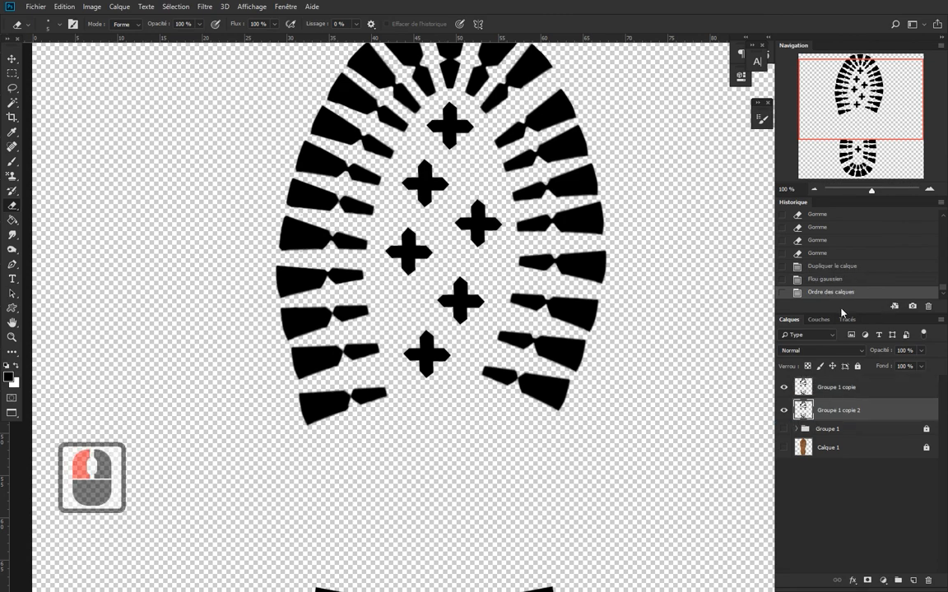
Compare the heel tread's edges with the sharp Groupe 1 copie layer hidden and shown.
scroll(649, 239, down, 3)
scroll(627, 352, down, 16)
key(ctrl+w)
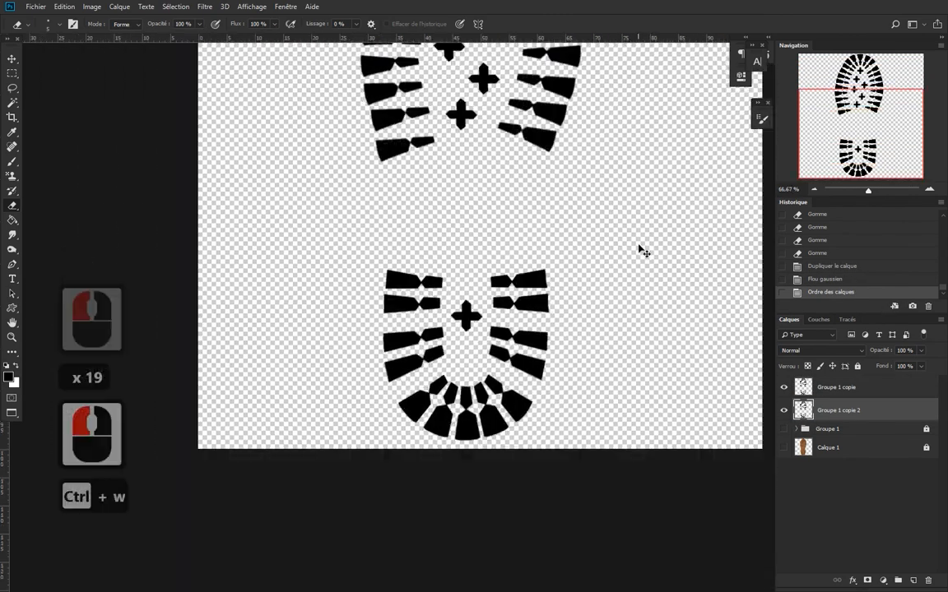
key(ctrl+less)
key(ctrl+less)
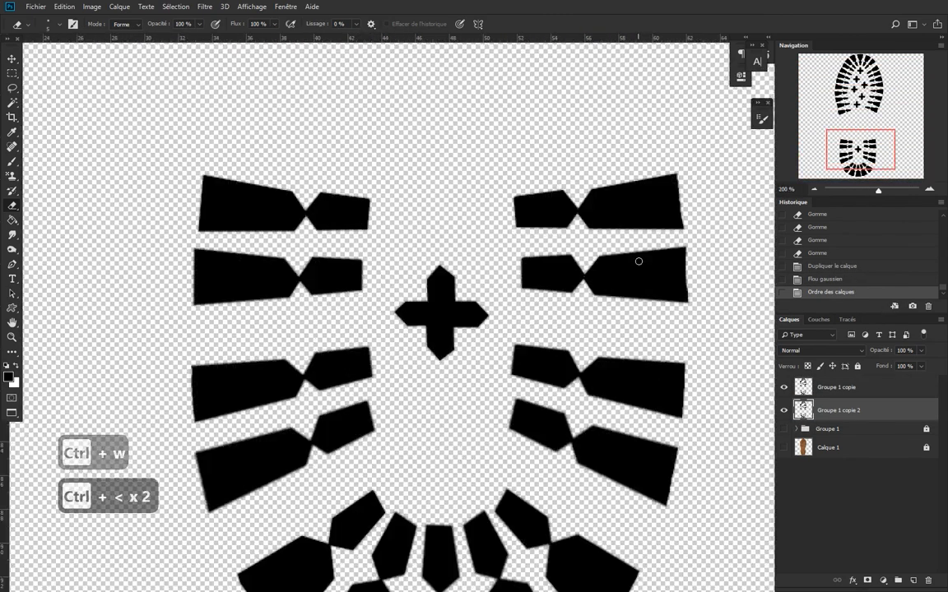
click(785, 389)
click(784, 388)
key(ctrl+w)
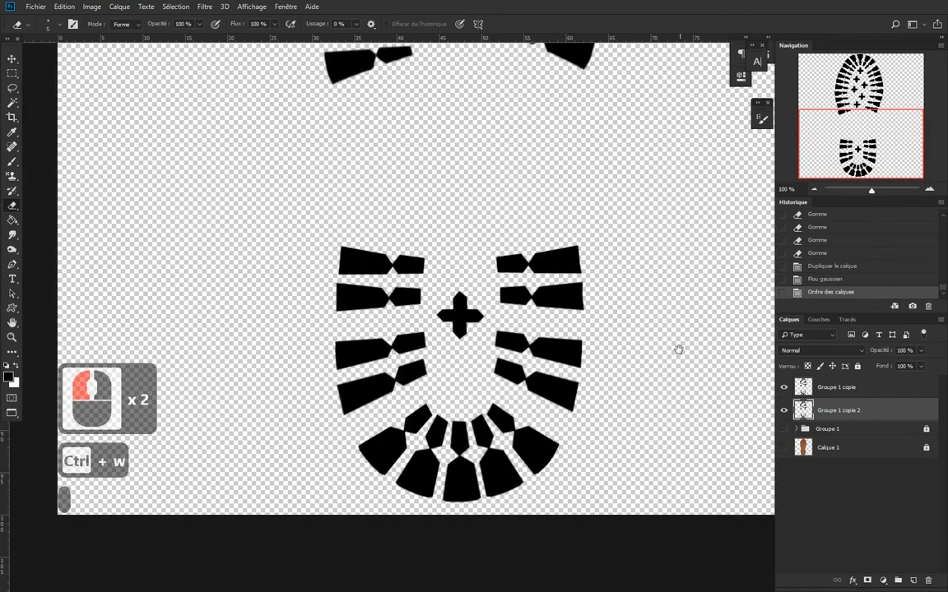
Merge the Groupe 1 copie and Groupe 1 copie 2 layers into one.
scroll(677, 349, down, 3)
scroll(658, 254, up, 15)
scroll(673, 529, down, 3)
shift+click(835, 386)
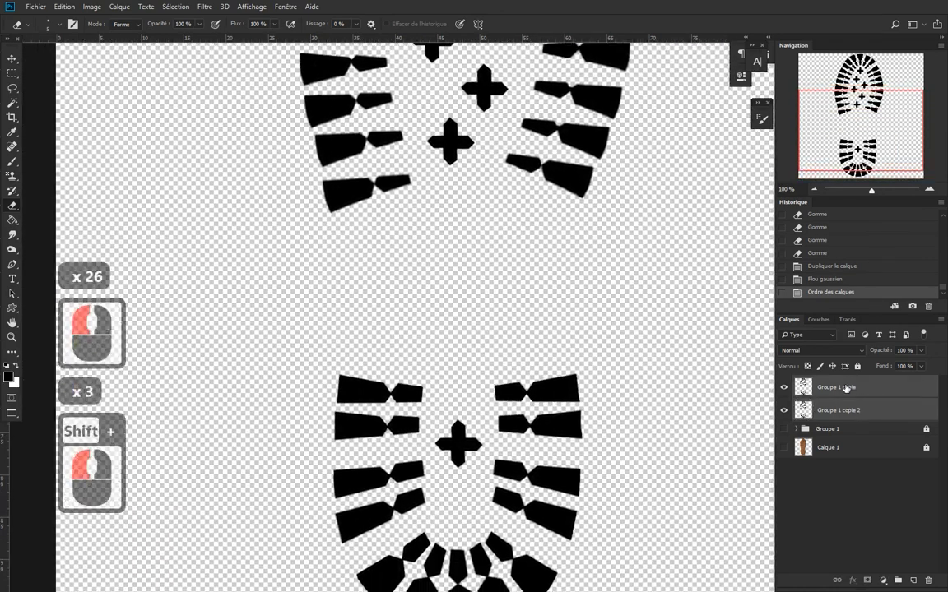
right_click(848, 388)
click(708, 426)
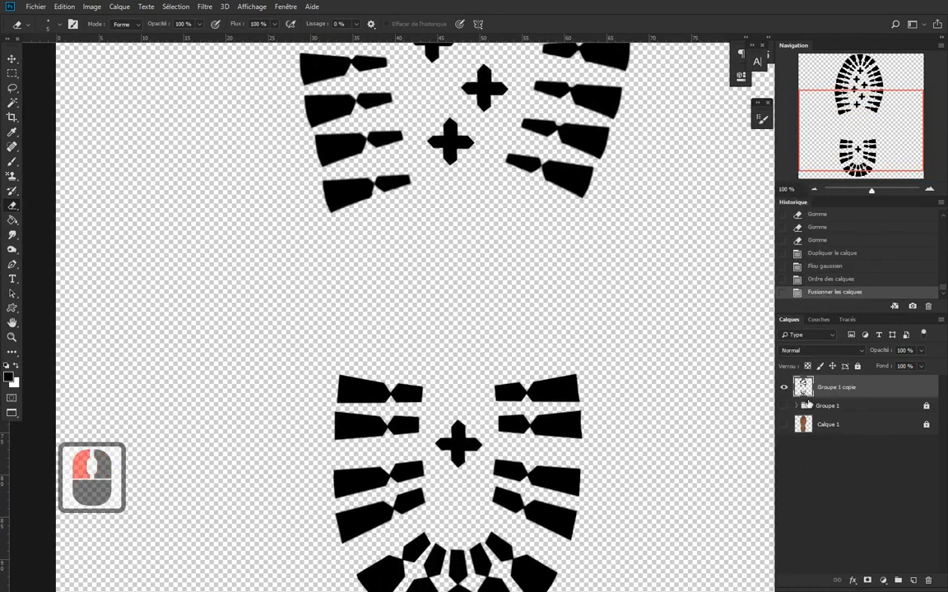
Load the merged tread layer's outline as a selection and add a layer mask from it.
click(818, 320)
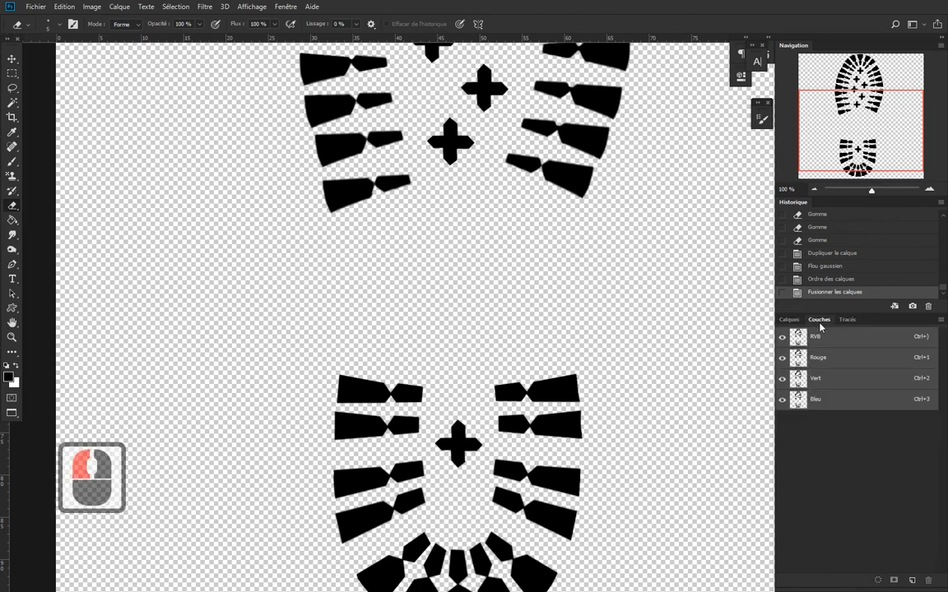
click(790, 320)
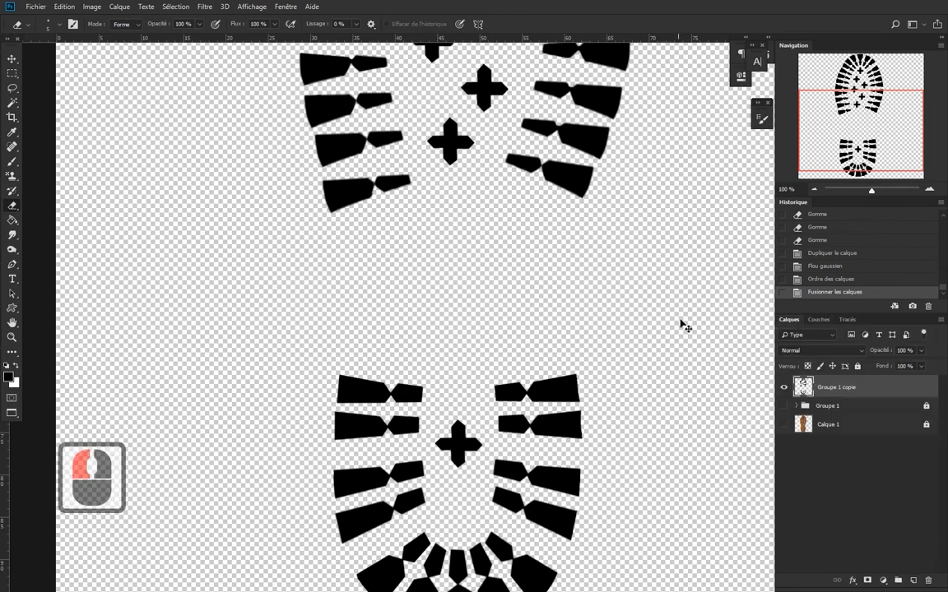
scroll(683, 326, down, 5)
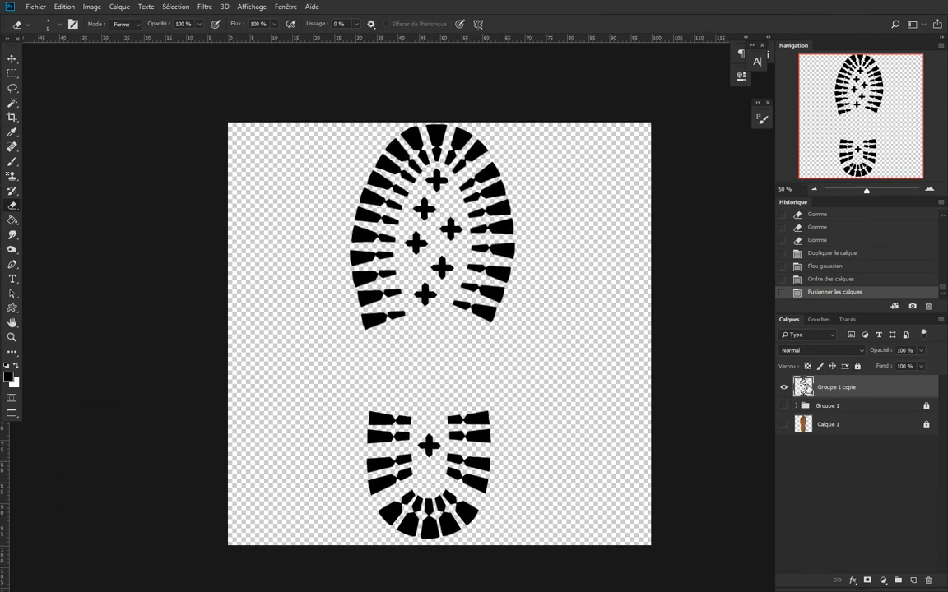
click(808, 392)
ctrl+click(830, 408)
ctrl+click(806, 394)
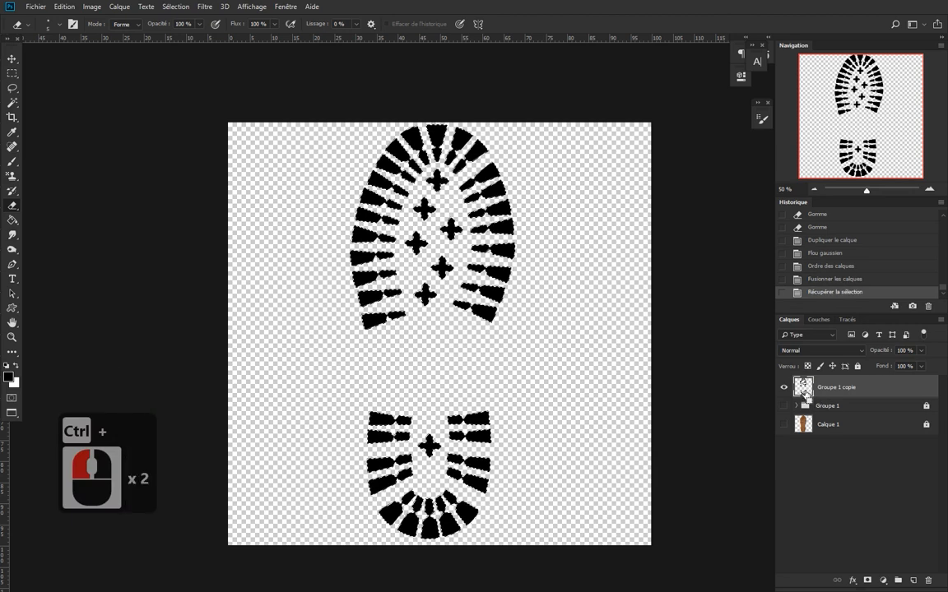
click(867, 580)
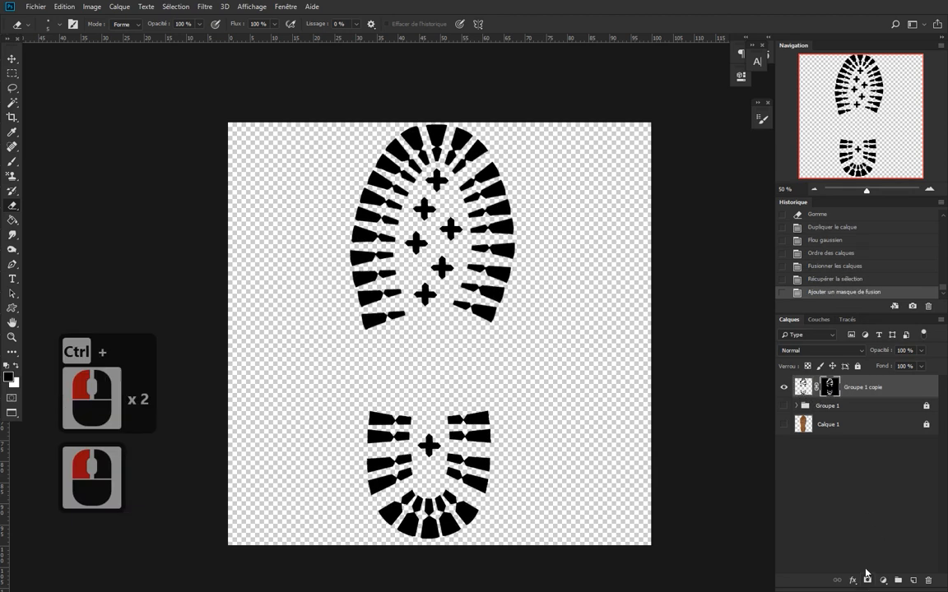
Preview the Groupe 1 copie mask channel and load it as a selection.
drag(822, 315, 822, 316)
click(819, 320)
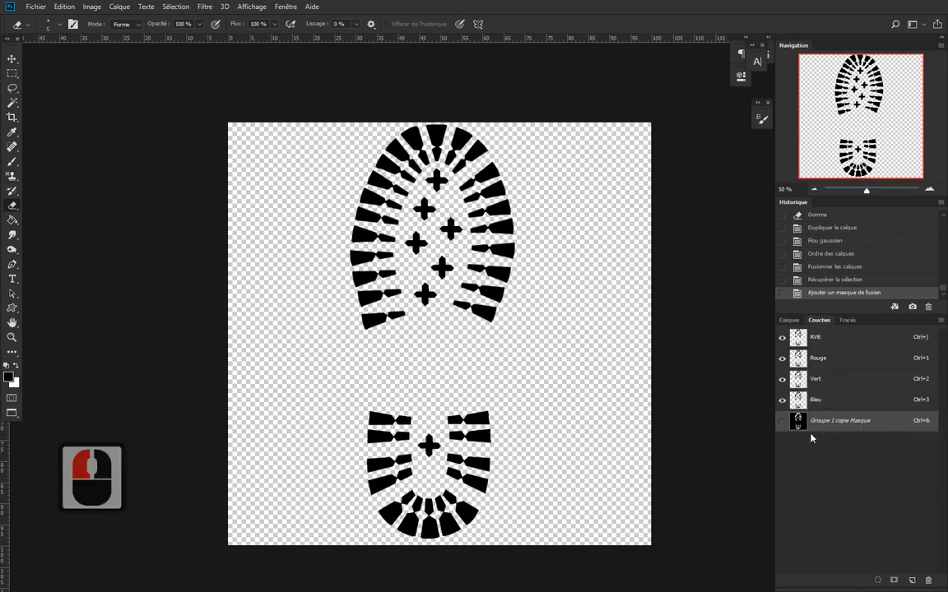
click(781, 422)
click(782, 421)
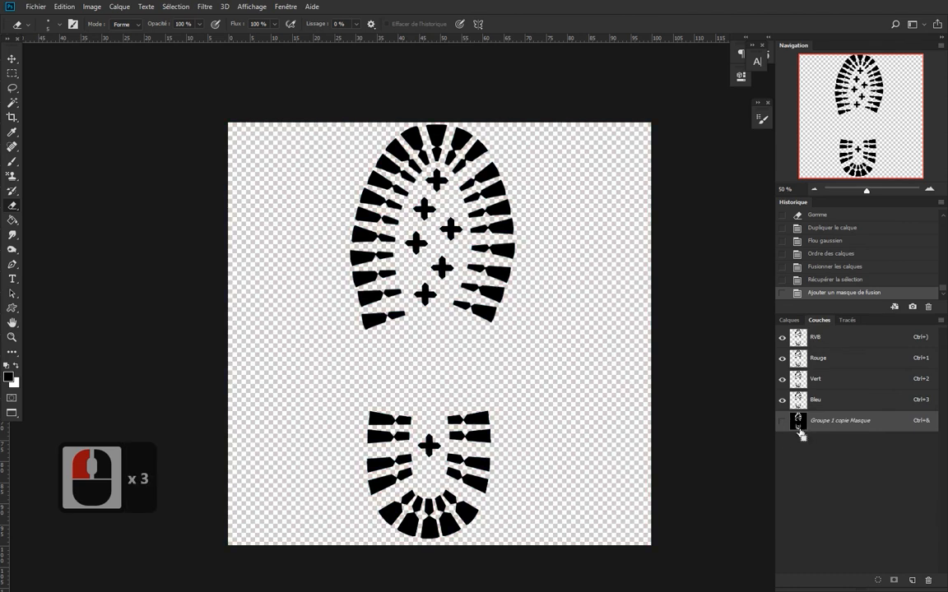
ctrl+click(798, 423)
key(ctrl+minus)
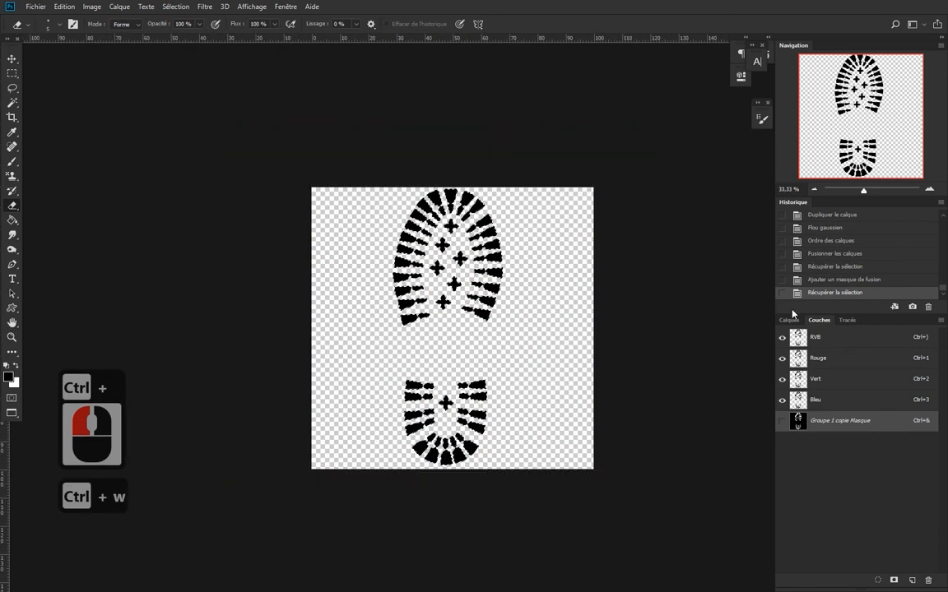
Save the document with its layers over the existing Semelle_Mask.psd in the Photoshop folder.
click(789, 320)
click(784, 407)
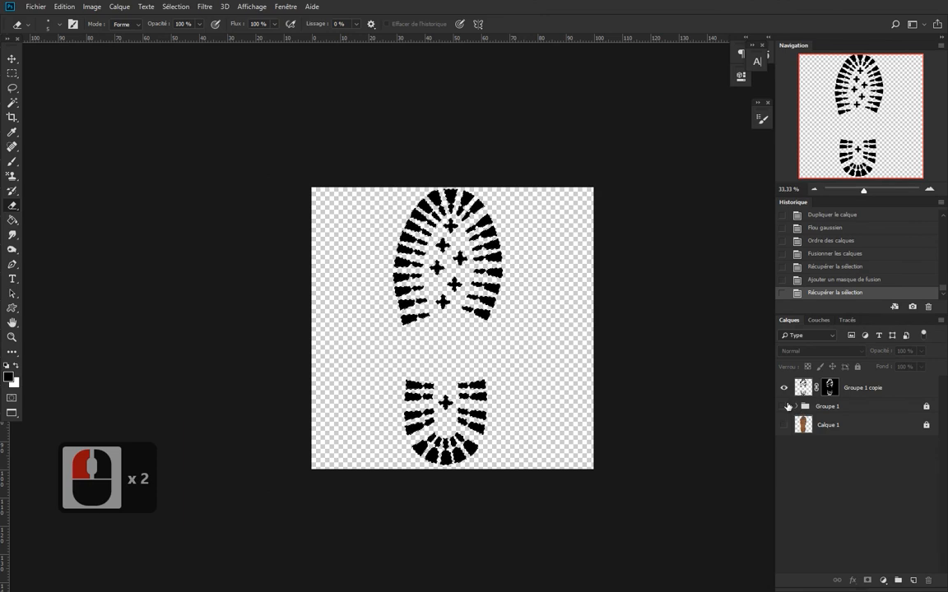
click(36, 7)
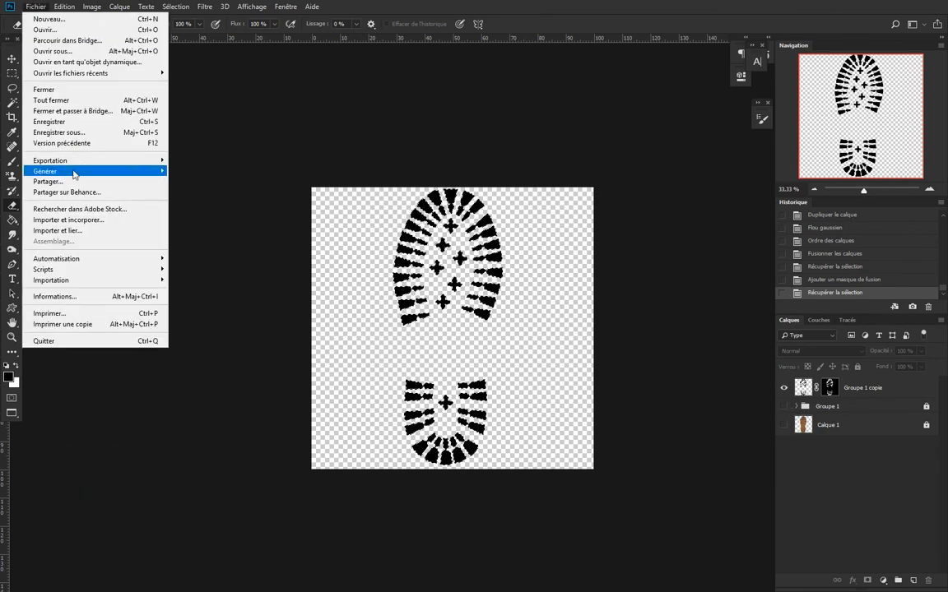
click(83, 133)
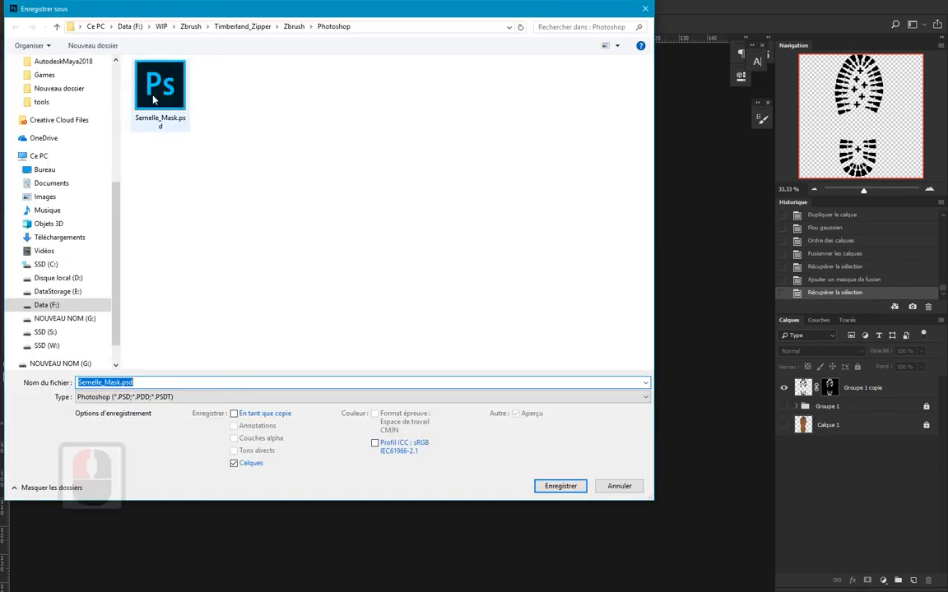
click(565, 460)
click(567, 486)
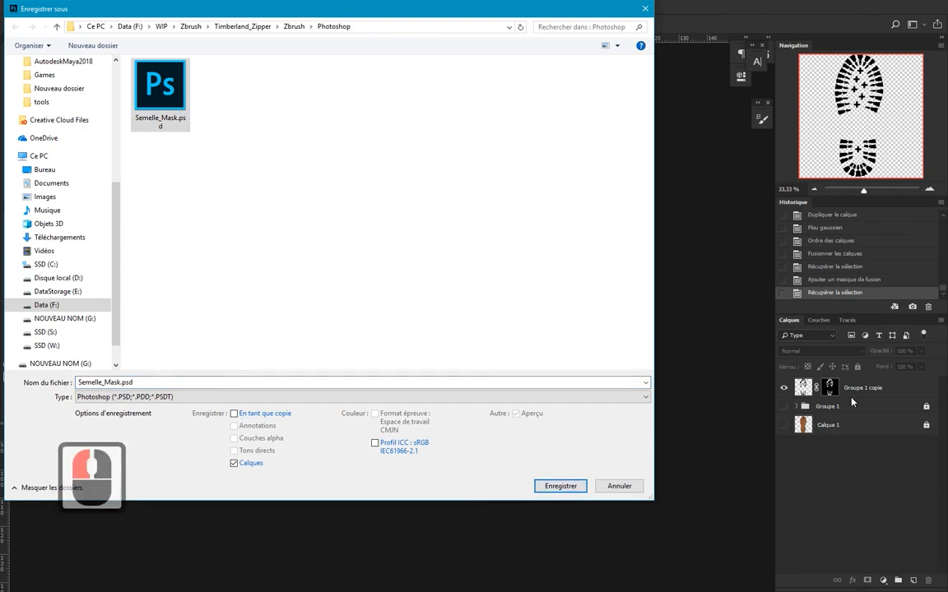
click(508, 290)
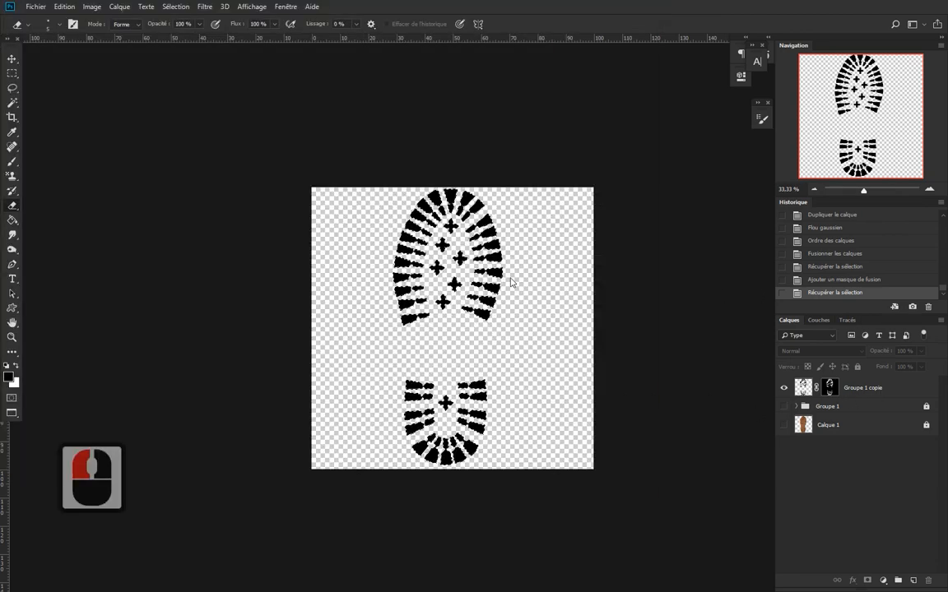
Show the Groupe 1 folder and the Calque 1 sole photo layer and unlock both.
click(880, 406)
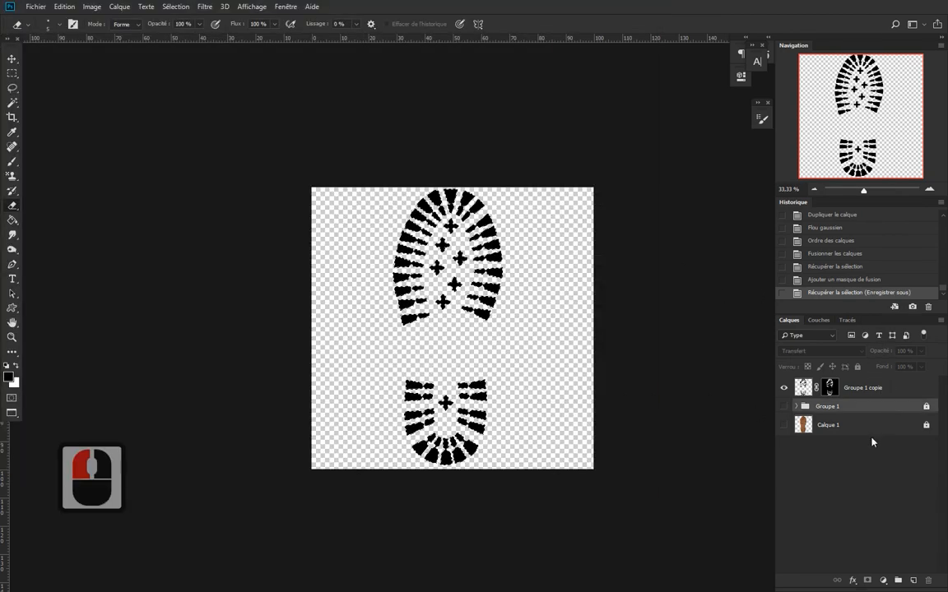
click(783, 406)
click(783, 424)
click(856, 368)
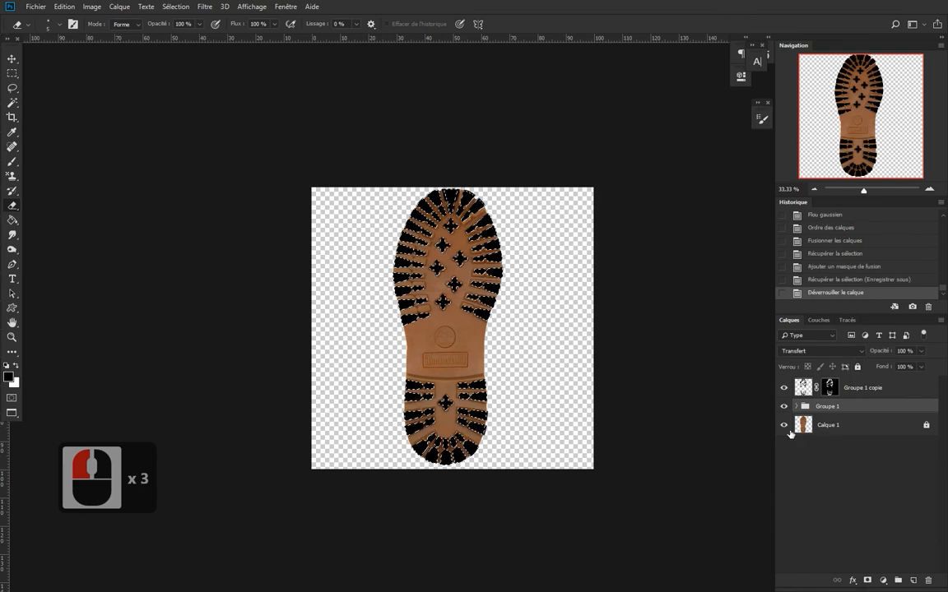
click(854, 426)
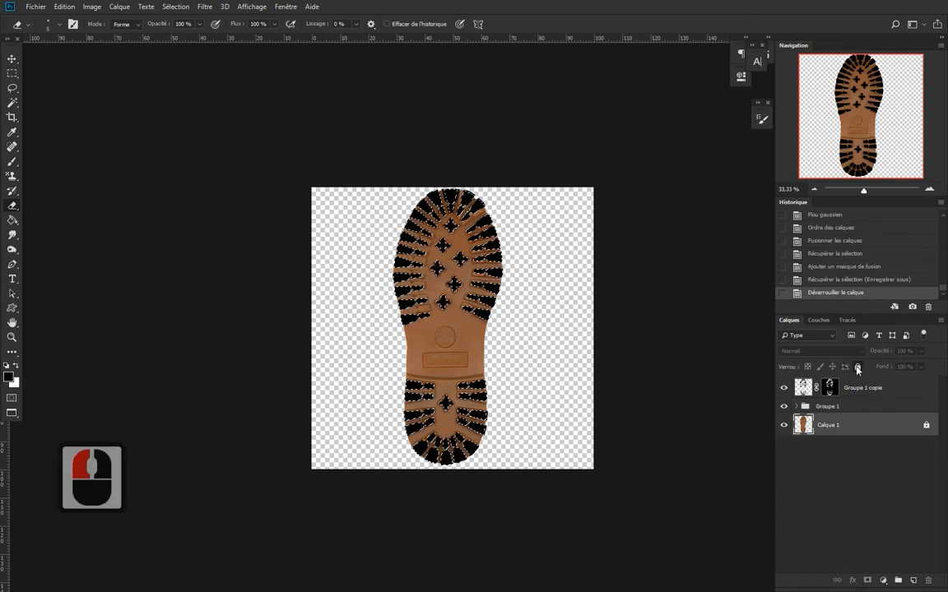
click(857, 368)
Delete the Groupe 1 folder and the Calque 1 layer together, keeping only Groupe 1 copie.
click(840, 406)
shift+click(852, 427)
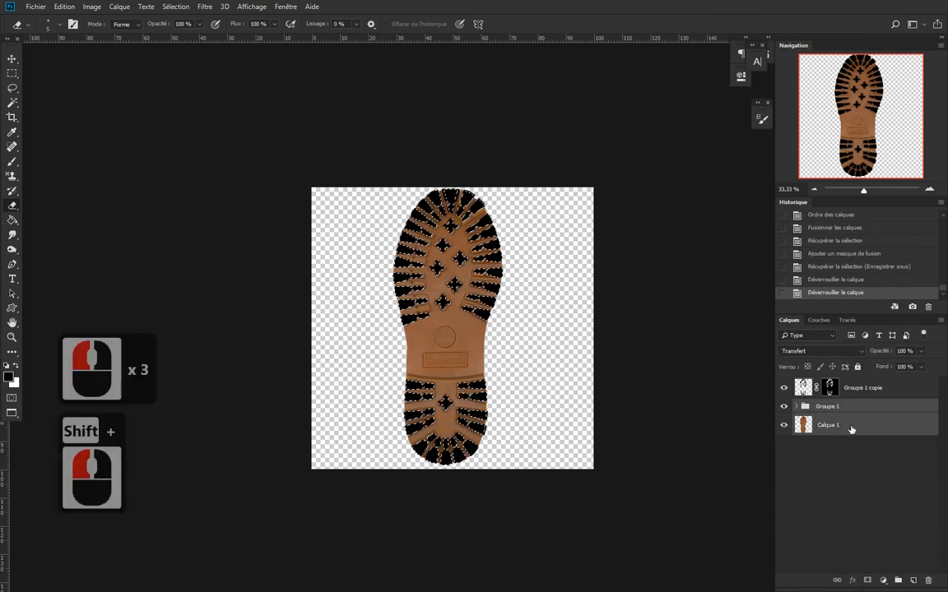
key(Delete)
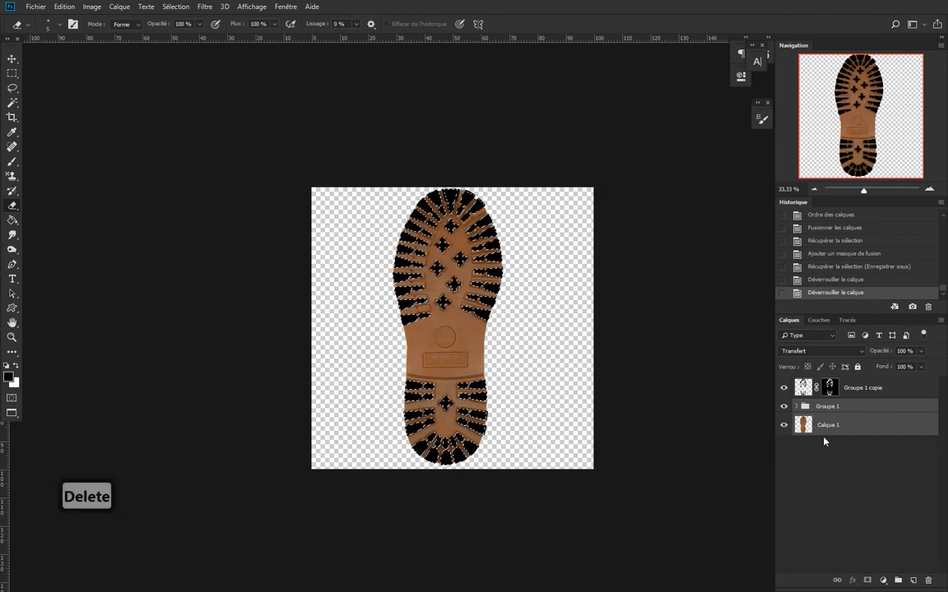
click(928, 580)
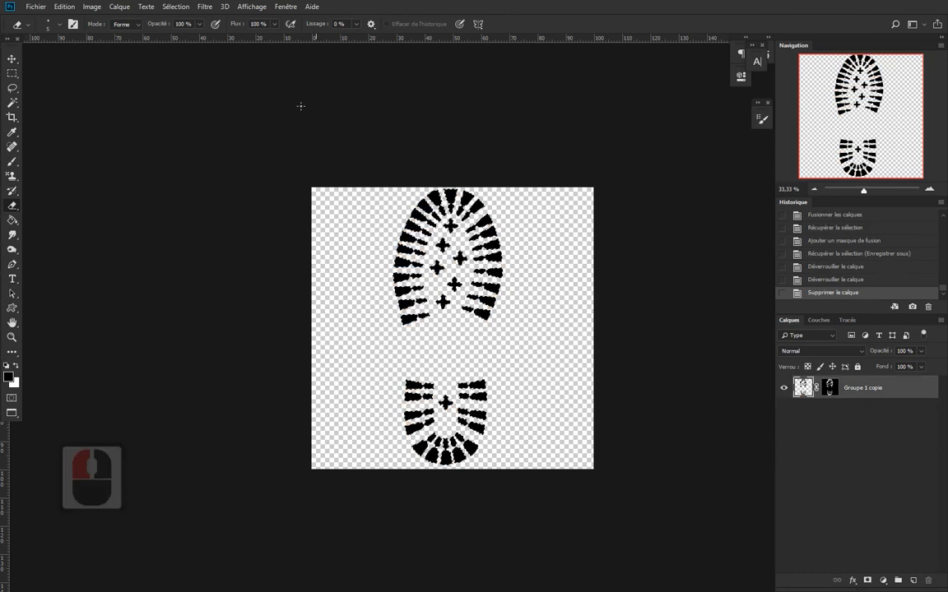
Save the tread-only document as a new Photoshop file named Mask in the Photoshop folder.
click(37, 7)
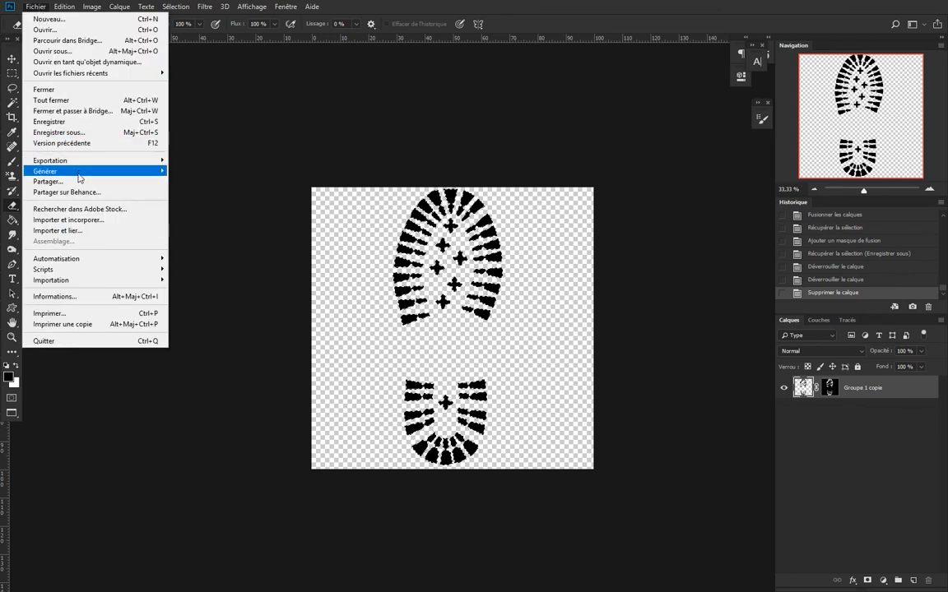
click(82, 133)
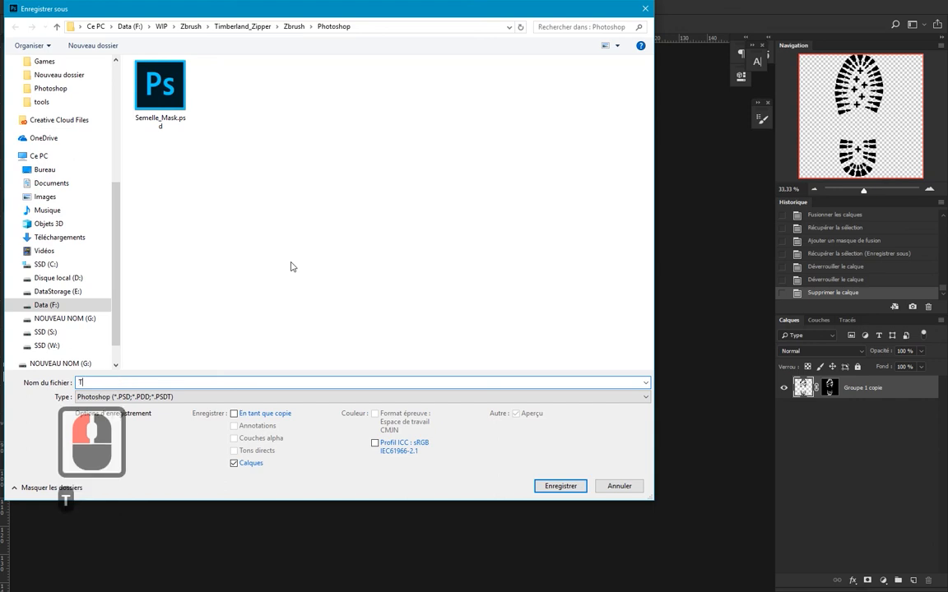
key(BackSpace)
text(Mask)
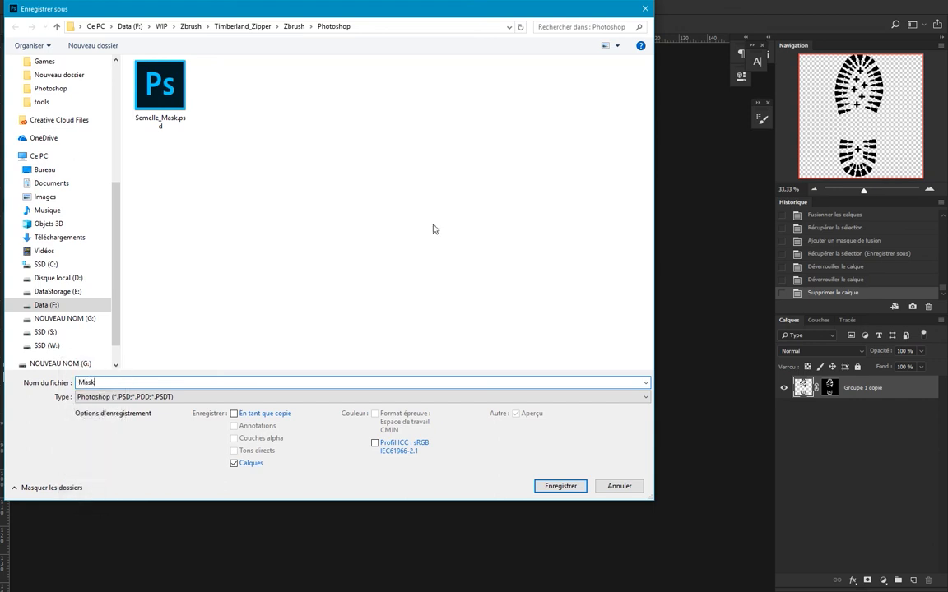
click(560, 487)
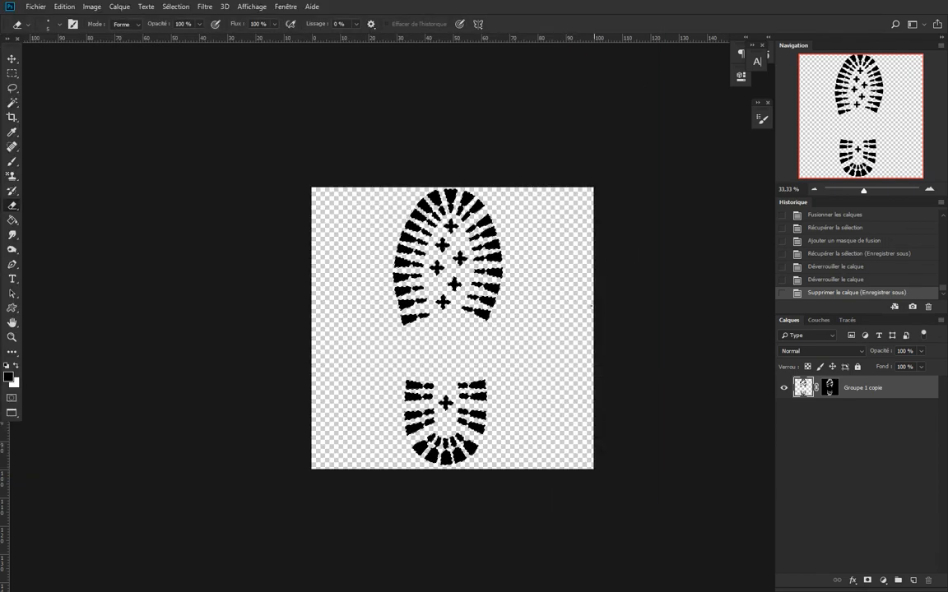
right_click(830, 388)
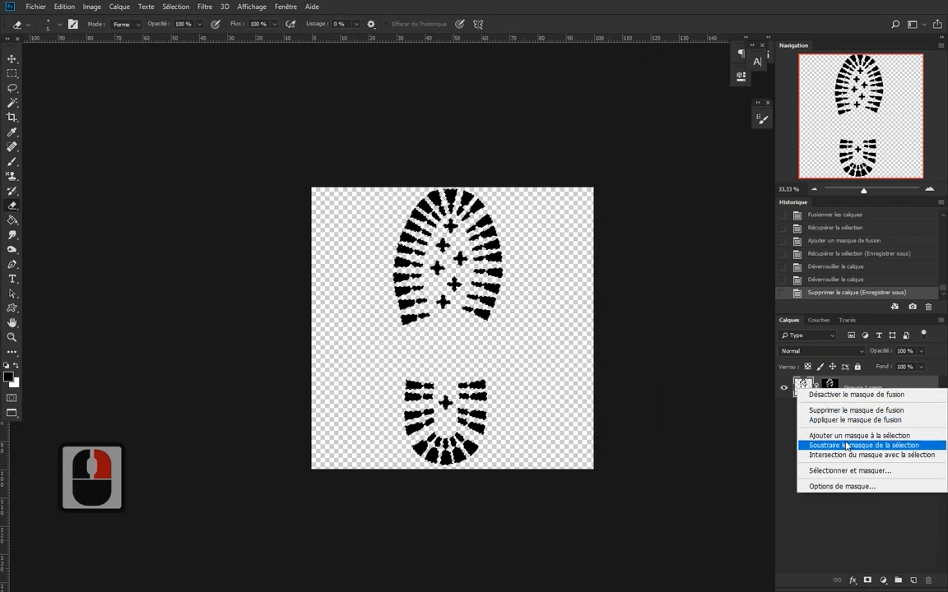
click(887, 15)
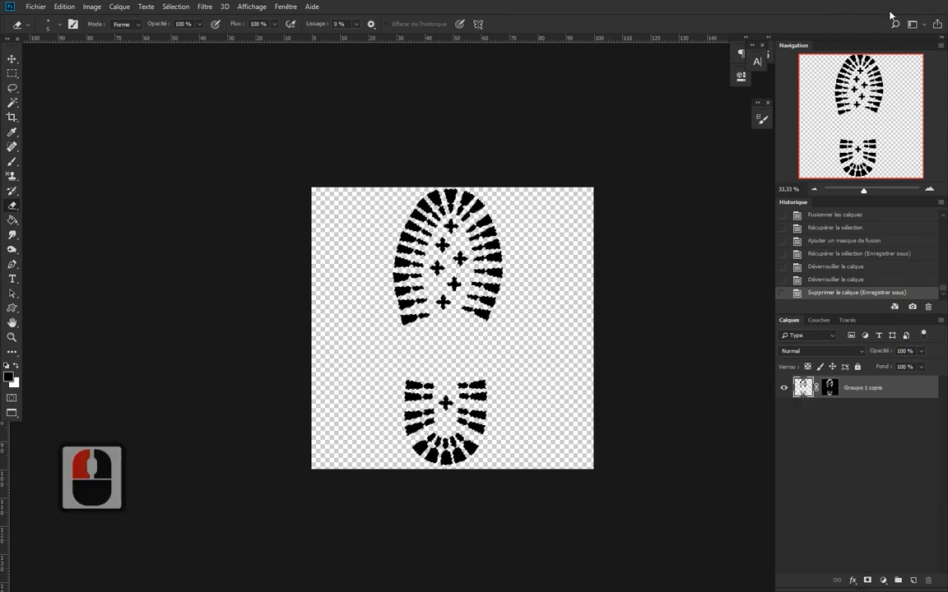
click(832, 14)
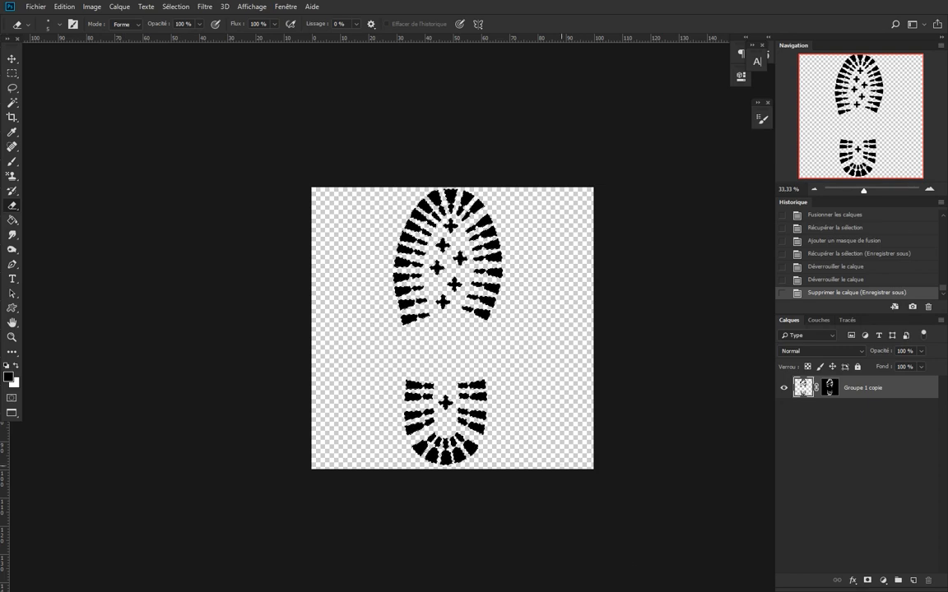
Open the Wacom tablet properties, choose ZBrush as the application for the Grip Pen, and close them.
key(super)
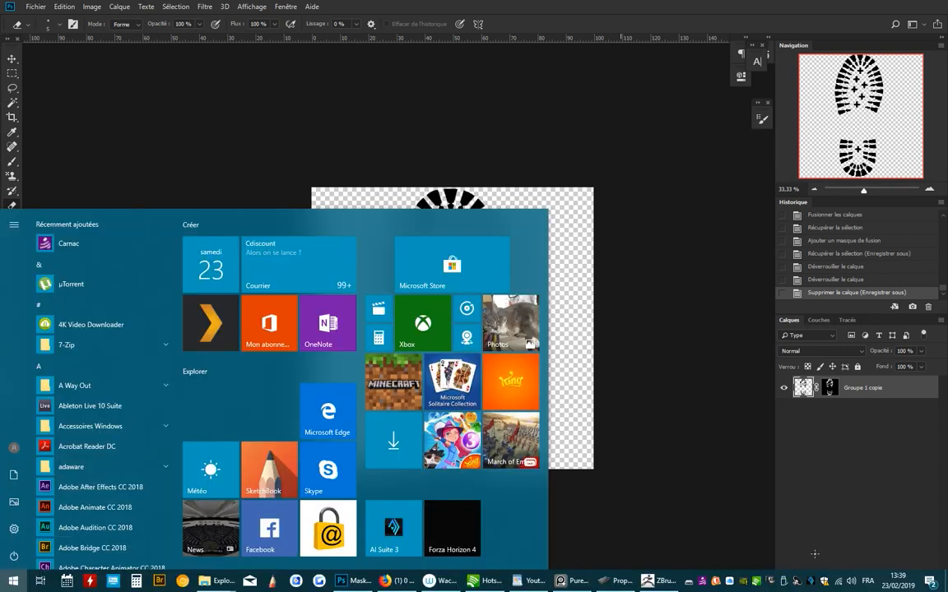
click(617, 581)
click(702, 581)
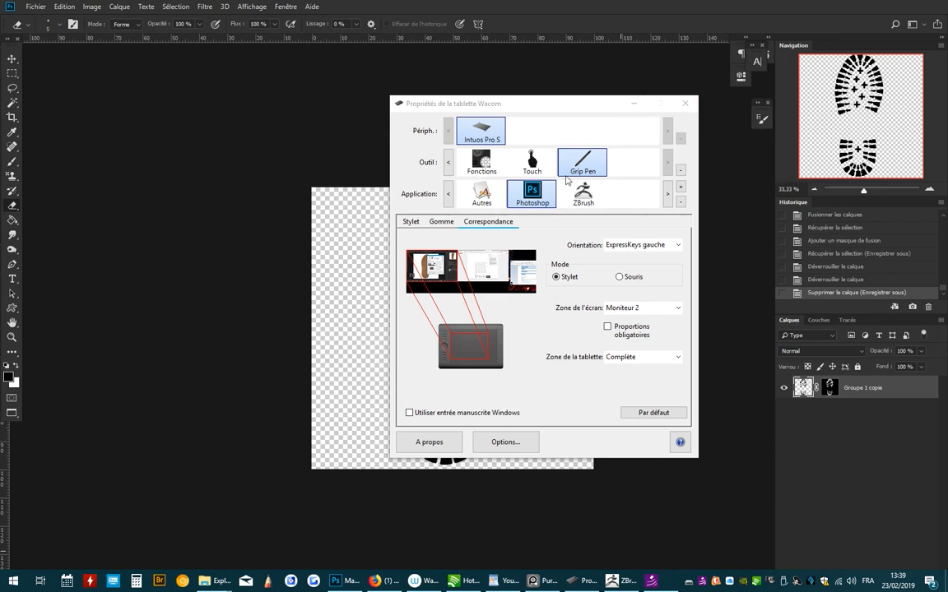
click(583, 195)
click(683, 105)
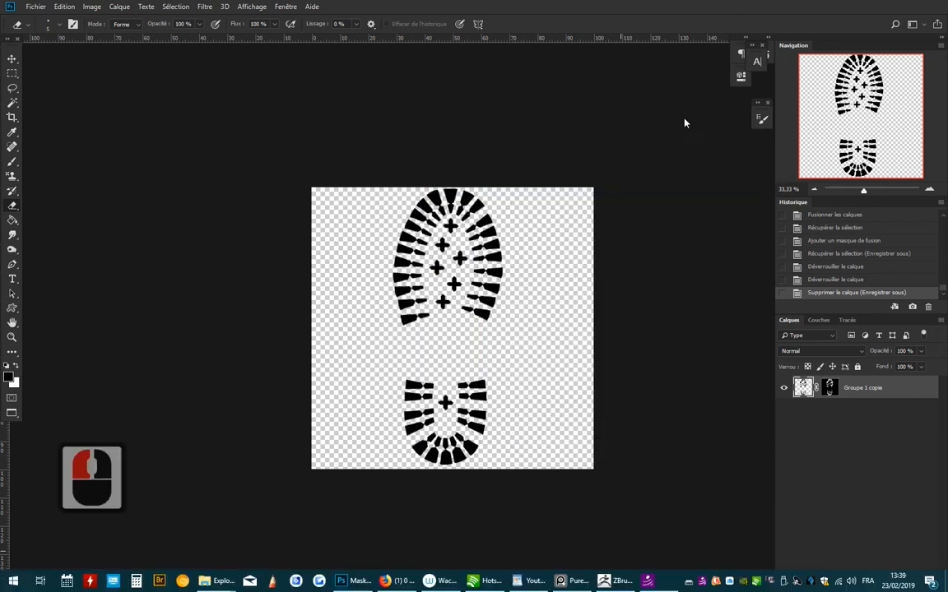
Switch to ZBrush, turn the boot to a slightly raised three-quarter view and reveal the Tool palette.
click(612, 581)
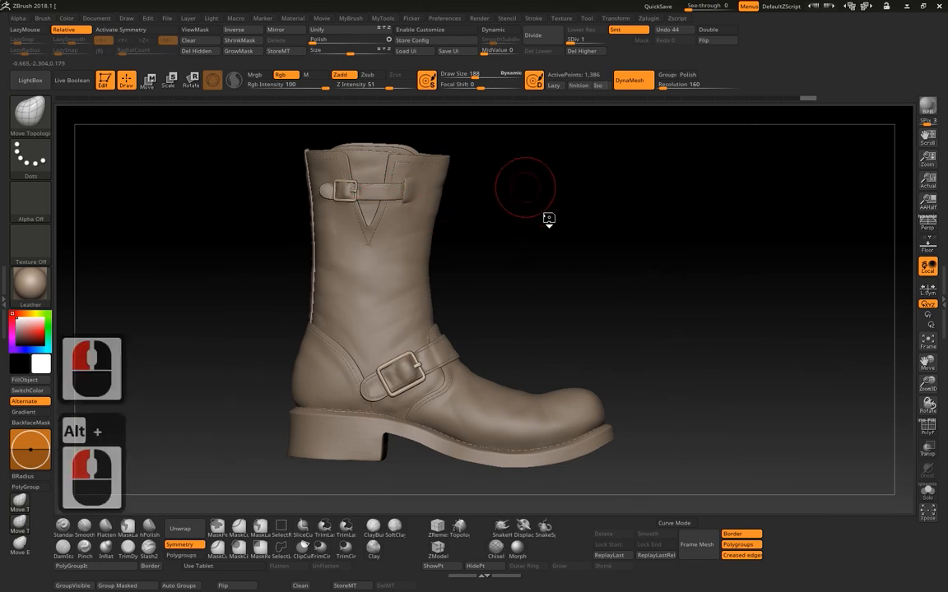
drag(548, 218, 607, 191)
drag(549, 171, 588, 138)
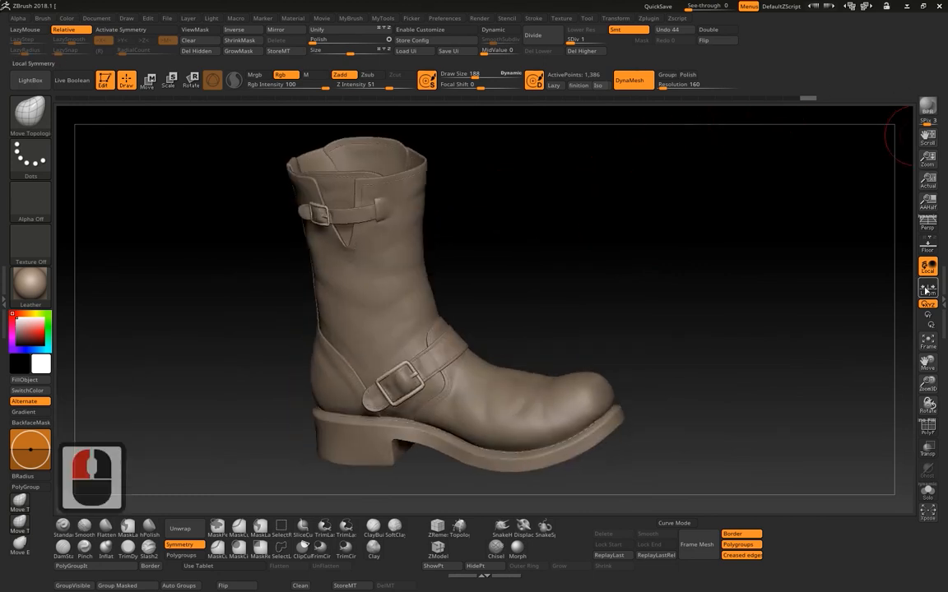
click(943, 301)
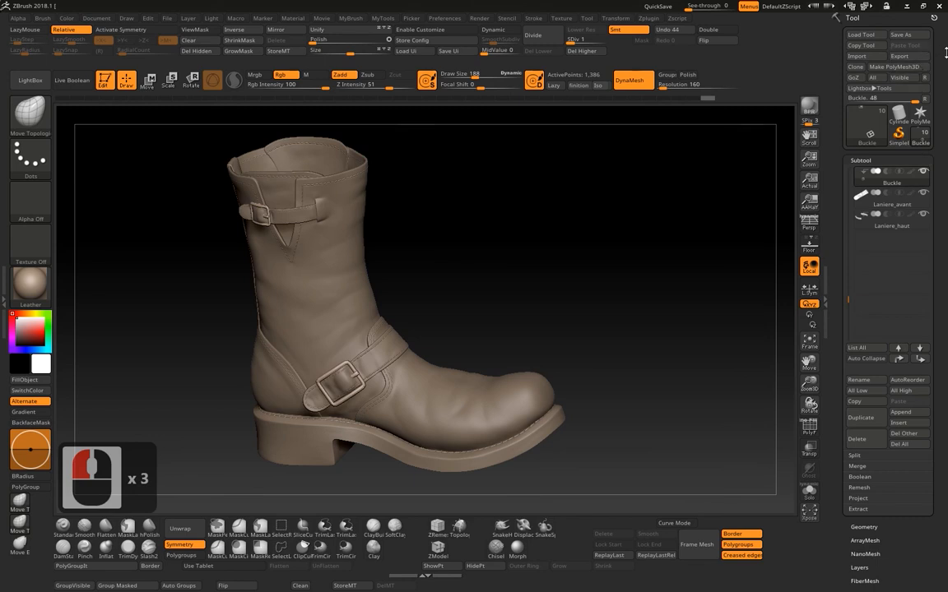
Save the boot tool as a new version named TimberlandBoot_13 in the Tools folder.
click(901, 35)
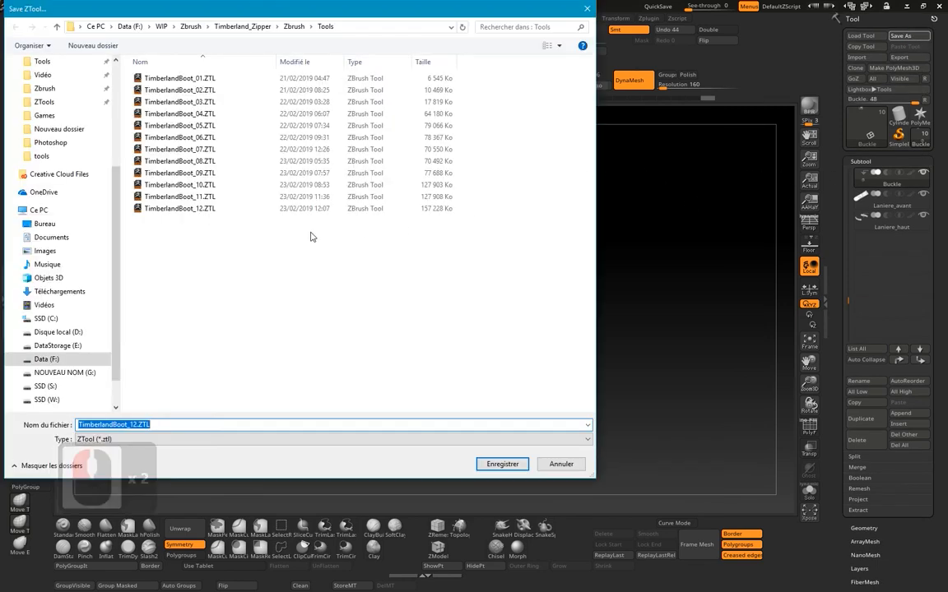
click(181, 208)
double_click(153, 425)
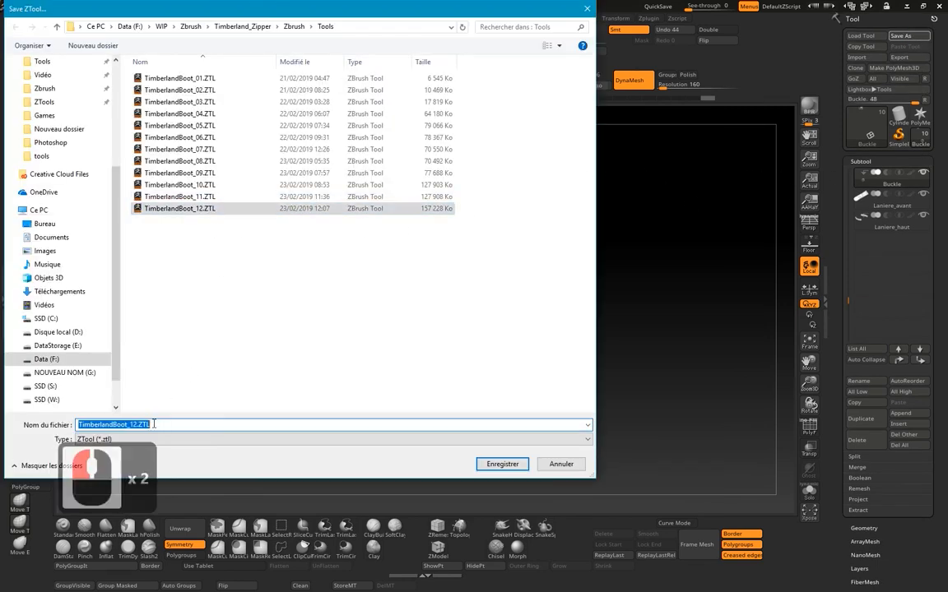
drag(150, 425, 140, 425)
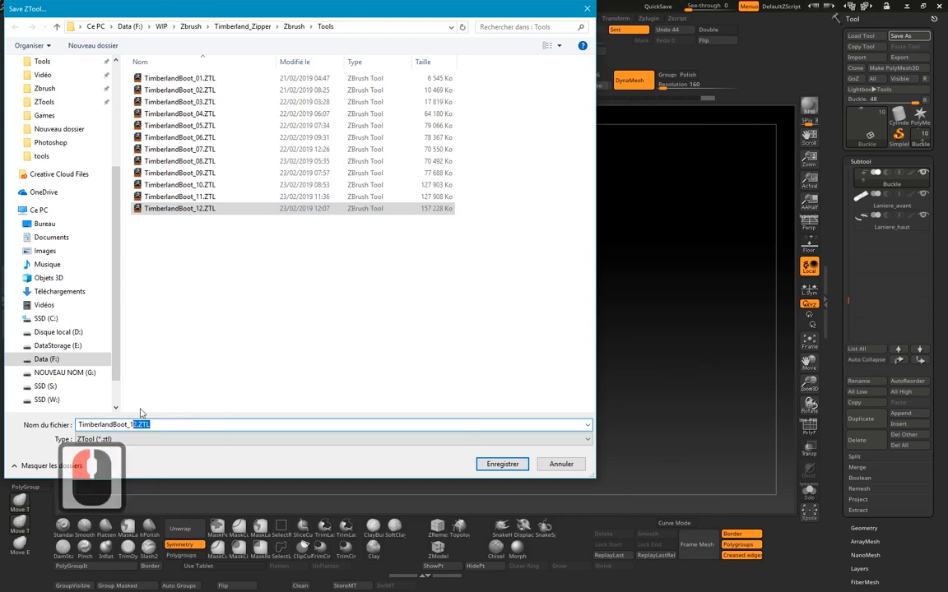
text(3)
click(501, 464)
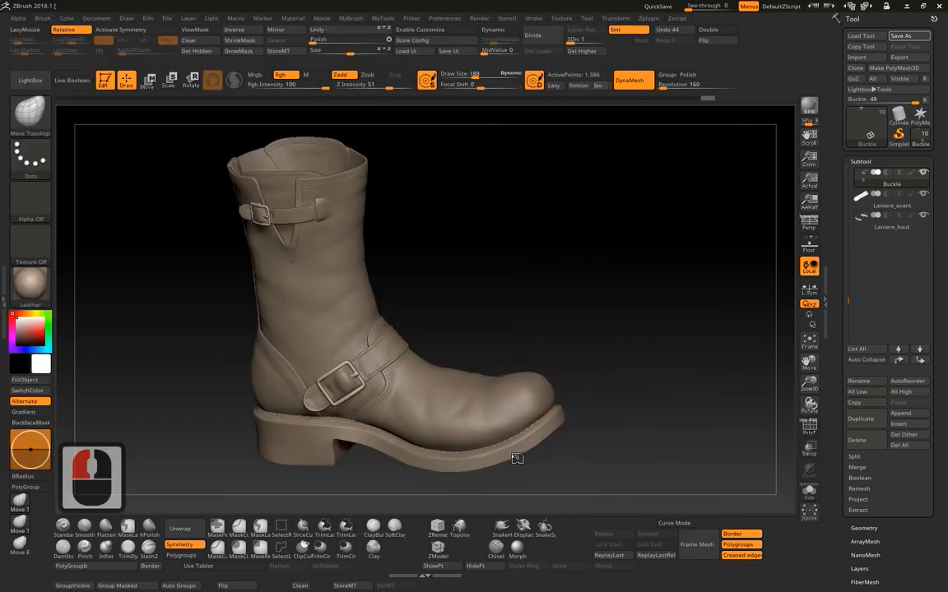